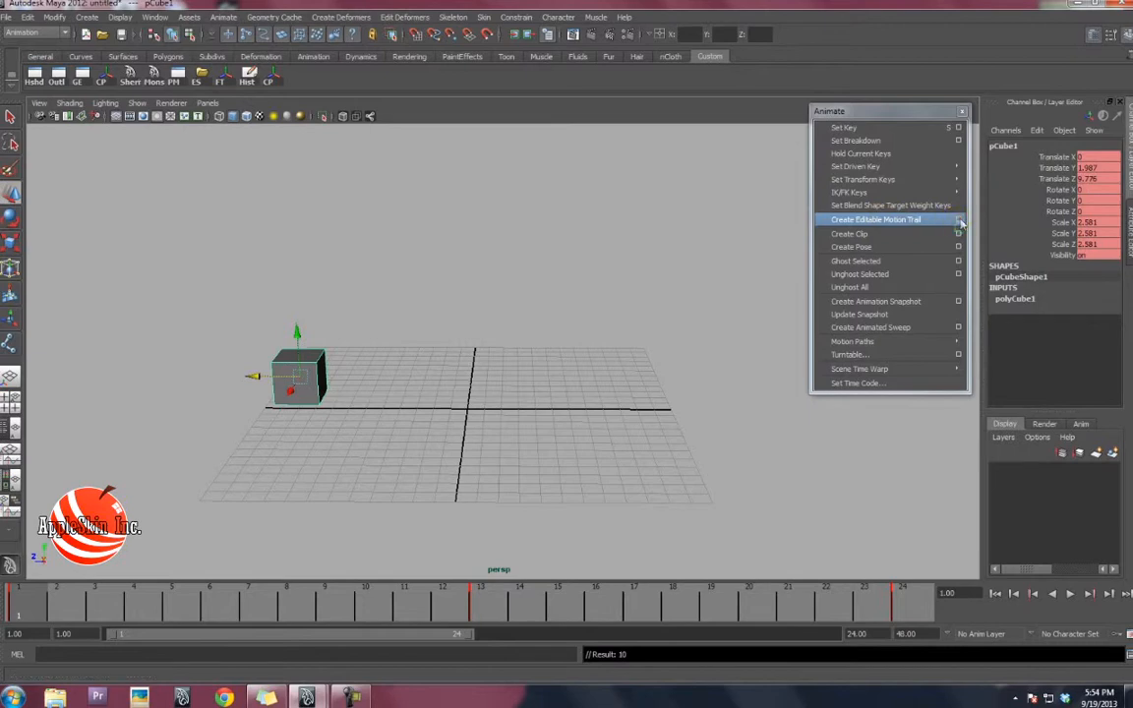
Create an editable motion trail for the selected cube, with the time range set to Time Slider
{"action": "left_click", "coordinate": [957, 220]}
{"action": "left_click_drag", "start_coordinate": [809, 99], "coordinate": [540, 125]}
{"action": "left_click", "coordinate": [606, 163]}
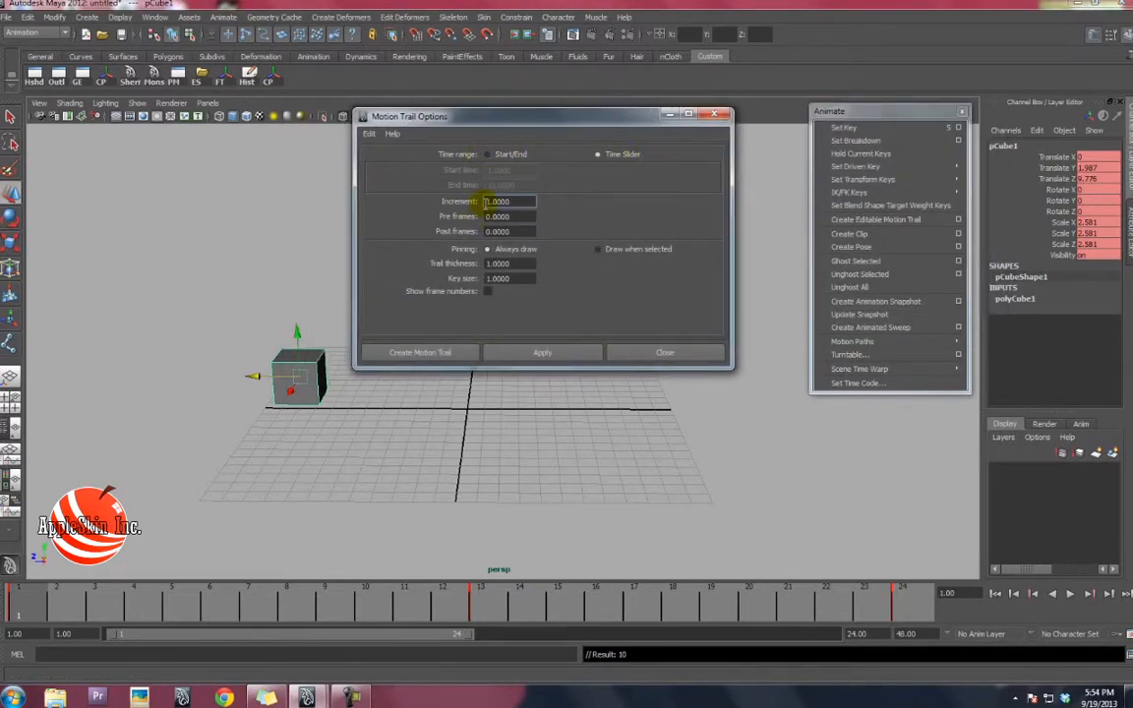
{"action": "left_click", "coordinate": [439, 354]}
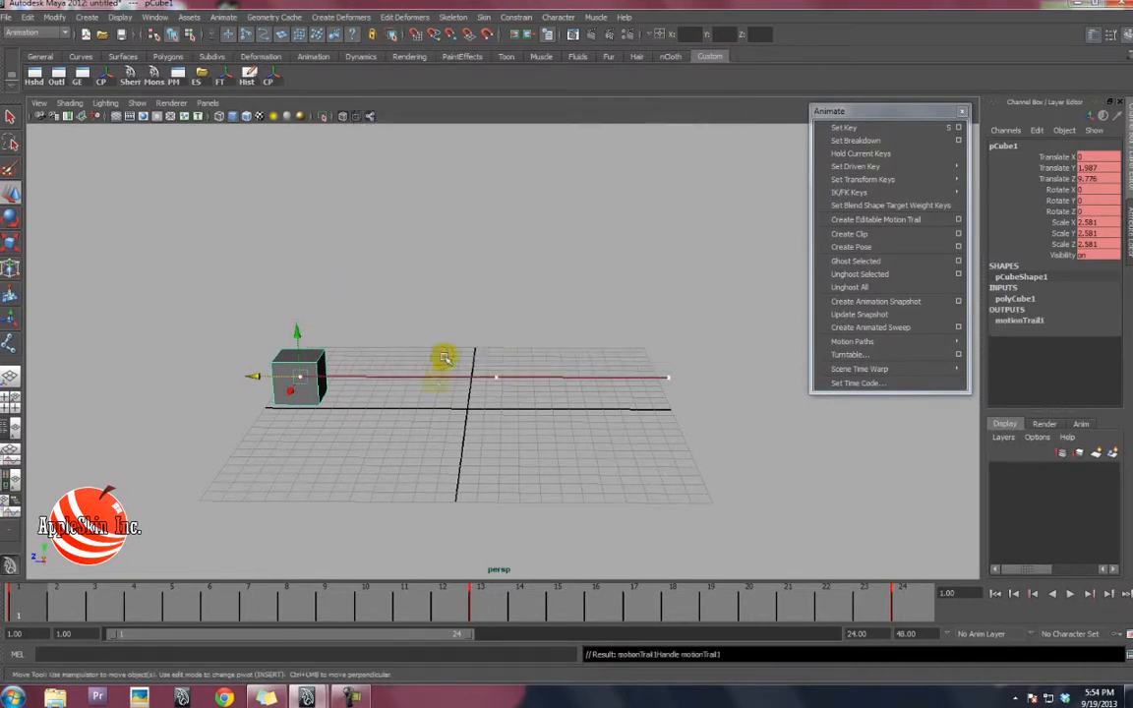
Hide the motion trails in the perspective viewport and show them again
{"action": "left_click_drag", "start_coordinate": [553, 384], "coordinate": [495, 398], "text": "alt"}
{"action": "left_click", "coordinate": [137, 103]}
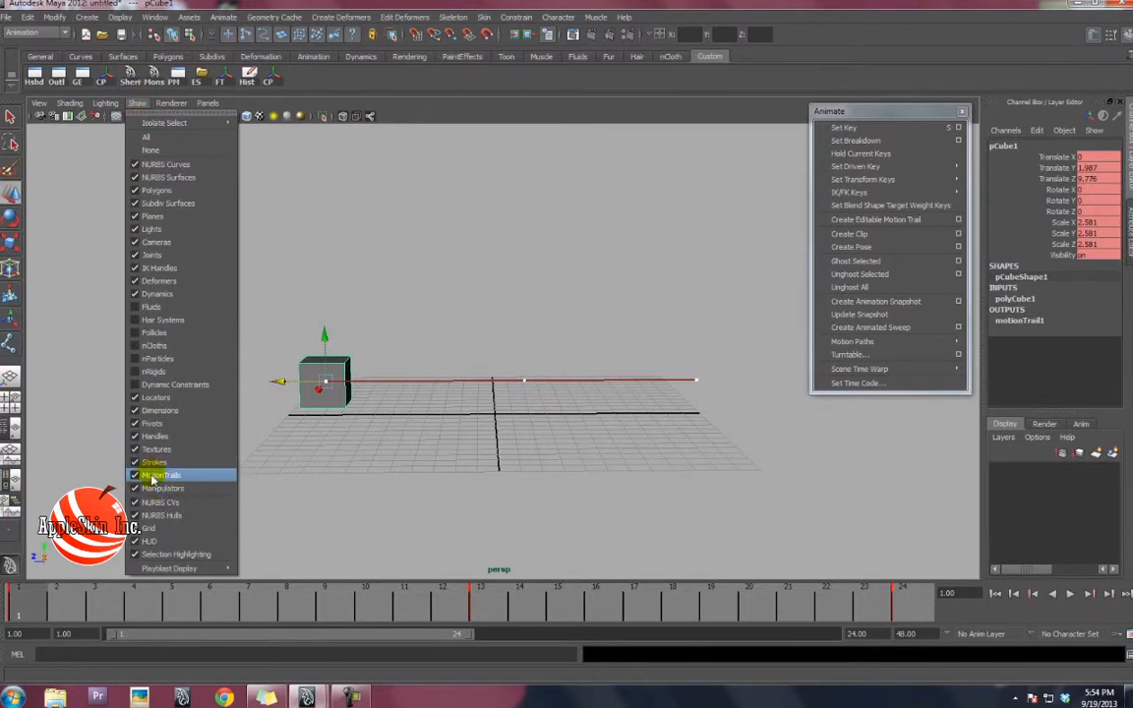
{"action": "left_click", "coordinate": [152, 478]}
{"action": "left_click", "coordinate": [137, 103]}
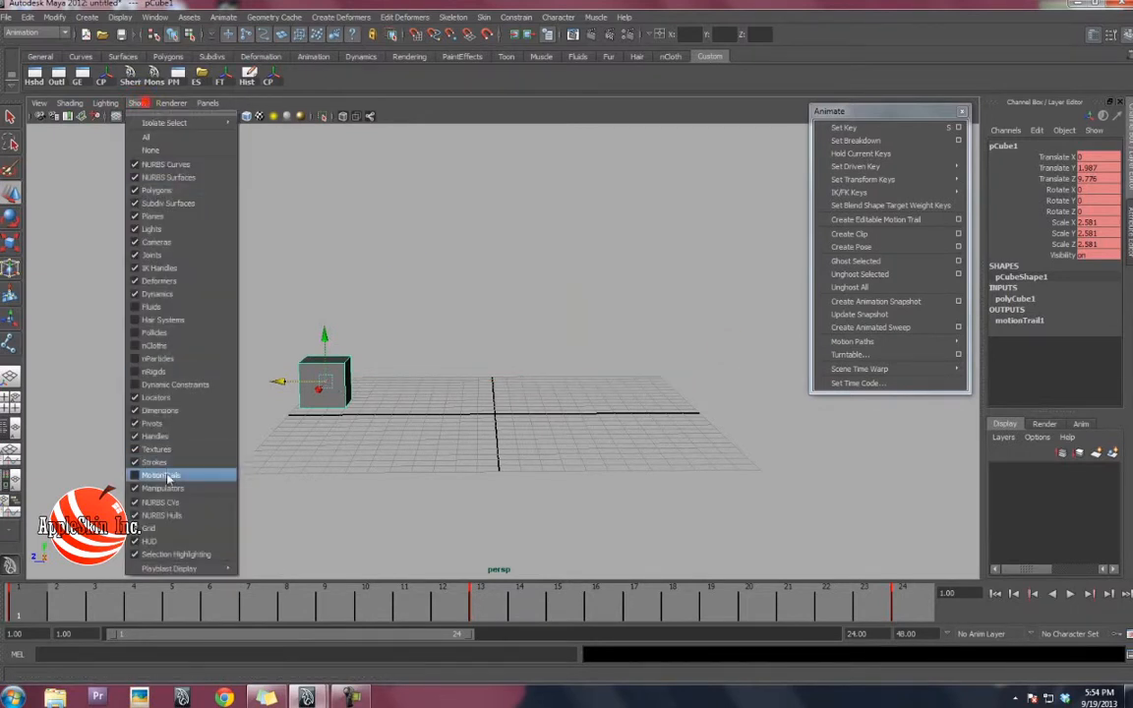
{"action": "left_click", "coordinate": [161, 477]}
{"action": "left_click_drag", "start_coordinate": [488, 362], "coordinate": [485, 442], "text": "alt"}
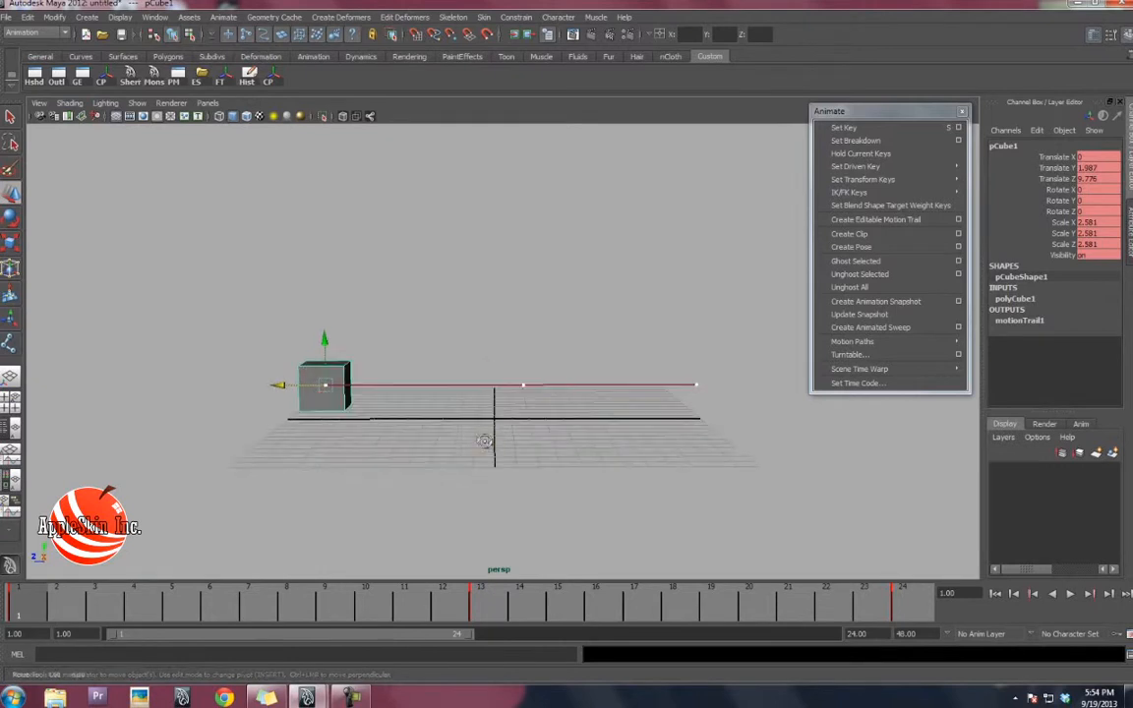
Preview the cube's movement to frame 24, select individual key points on its motion trail and play the animation
{"action": "left_click_drag", "start_coordinate": [108, 605], "coordinate": [1011, 571]}
{"action": "left_click_drag", "start_coordinate": [340, 352], "coordinate": [307, 408]}
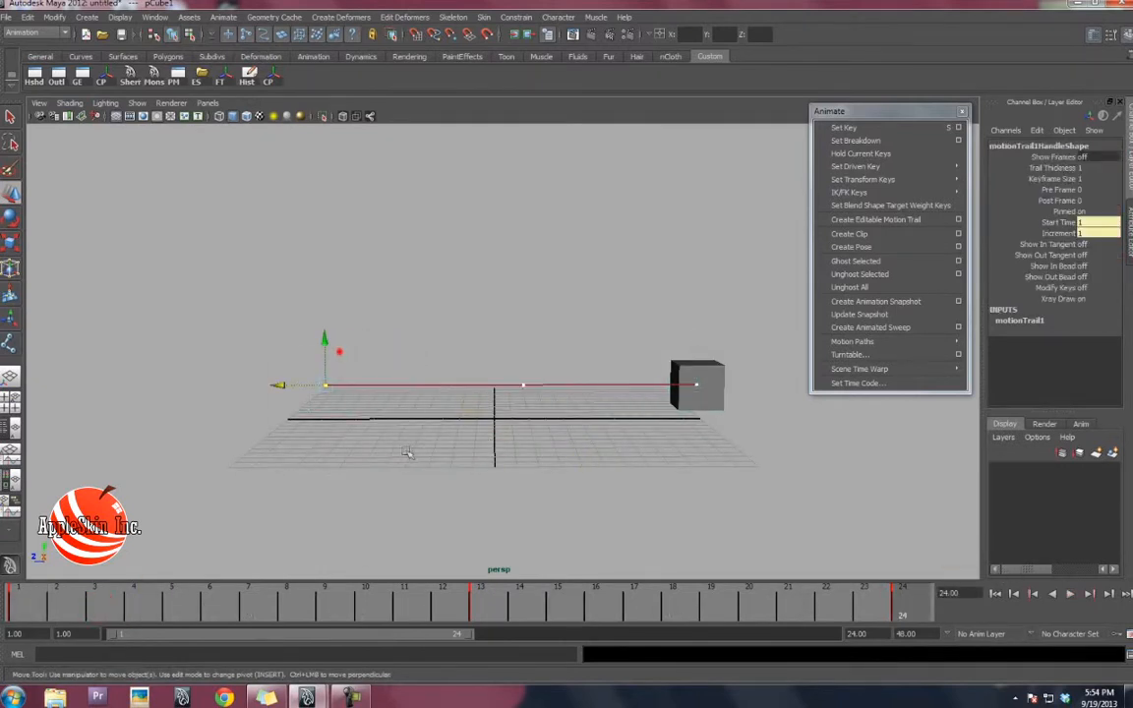
{"action": "left_click", "coordinate": [523, 385]}
{"action": "key", "text": "alt+v"}
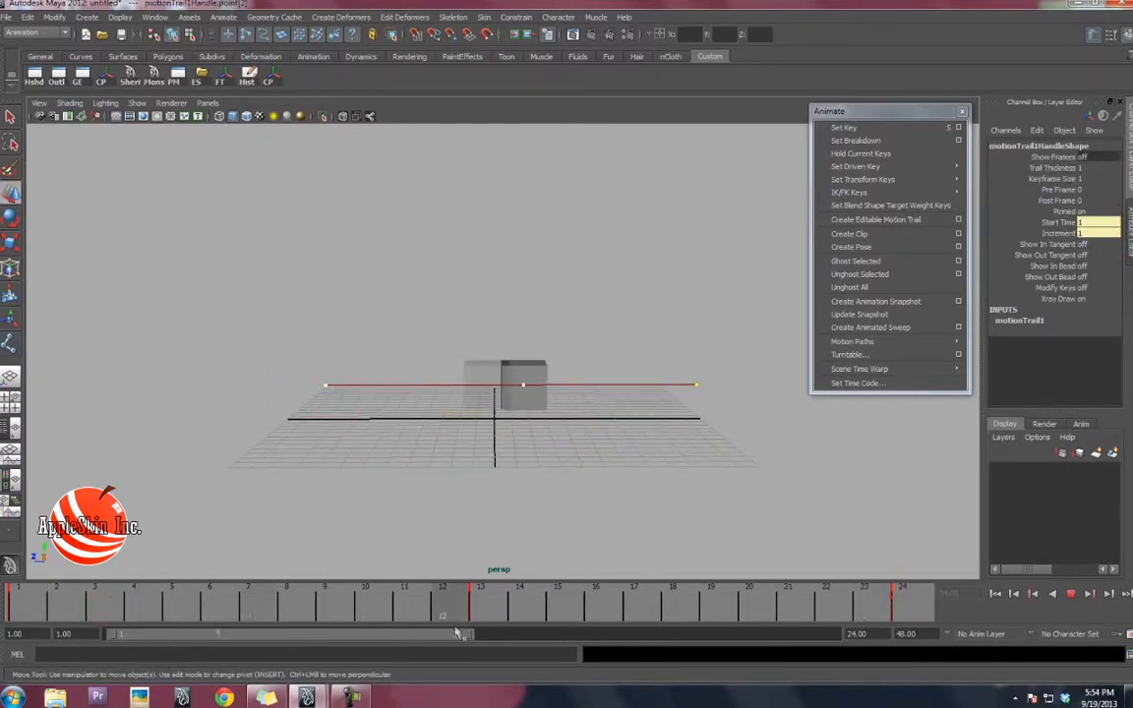
Raise the motion trail's middle key point at frame 13 to bend the straight path into an arch
{"action": "left_click_drag", "start_coordinate": [3, 624], "coordinate": [8, 620]}
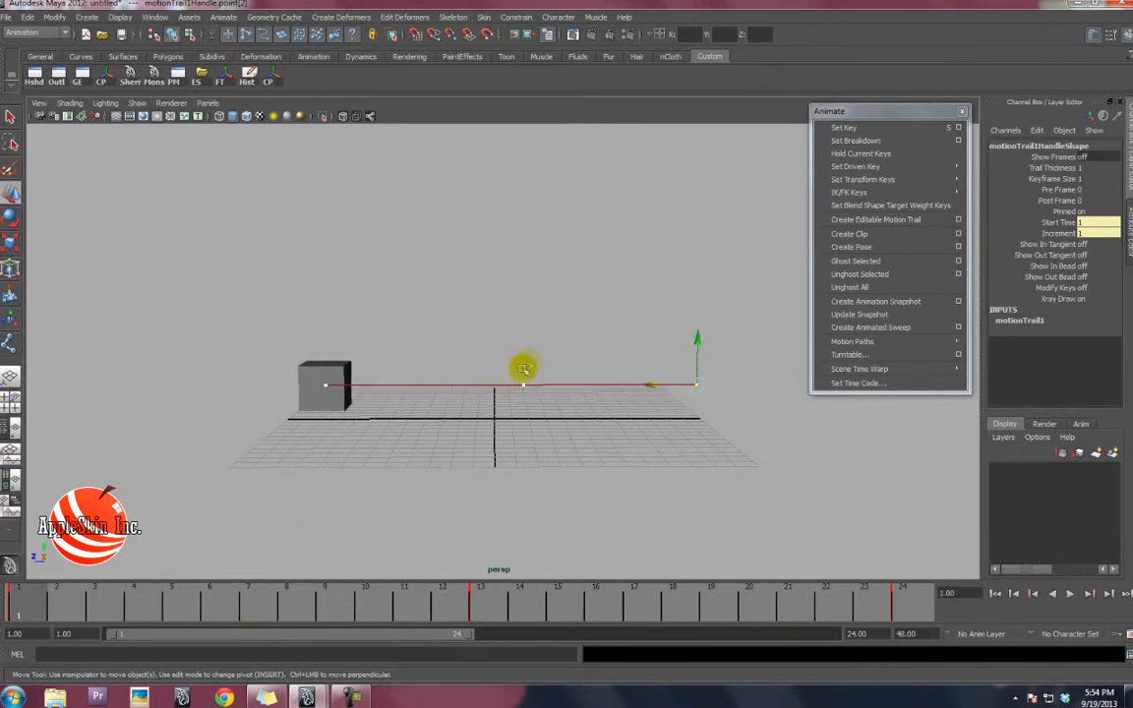
{"action": "left_click_drag", "start_coordinate": [470, 602], "coordinate": [494, 596]}
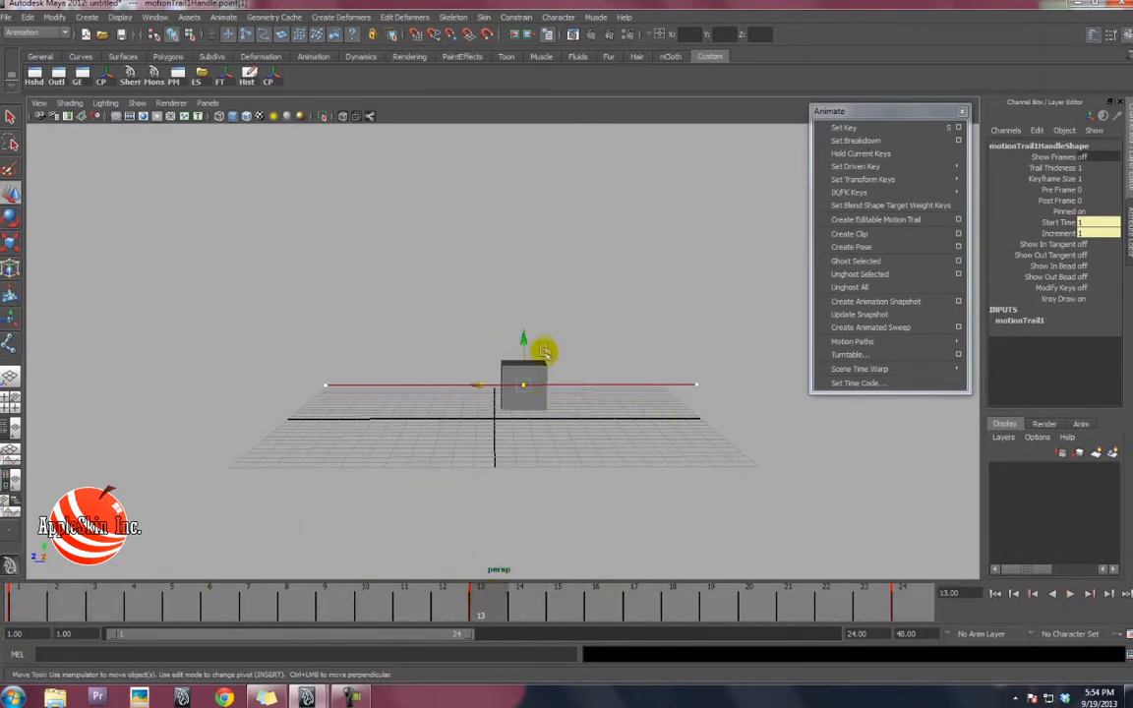
{"action": "left_click_drag", "start_coordinate": [525, 338], "coordinate": [541, 220]}
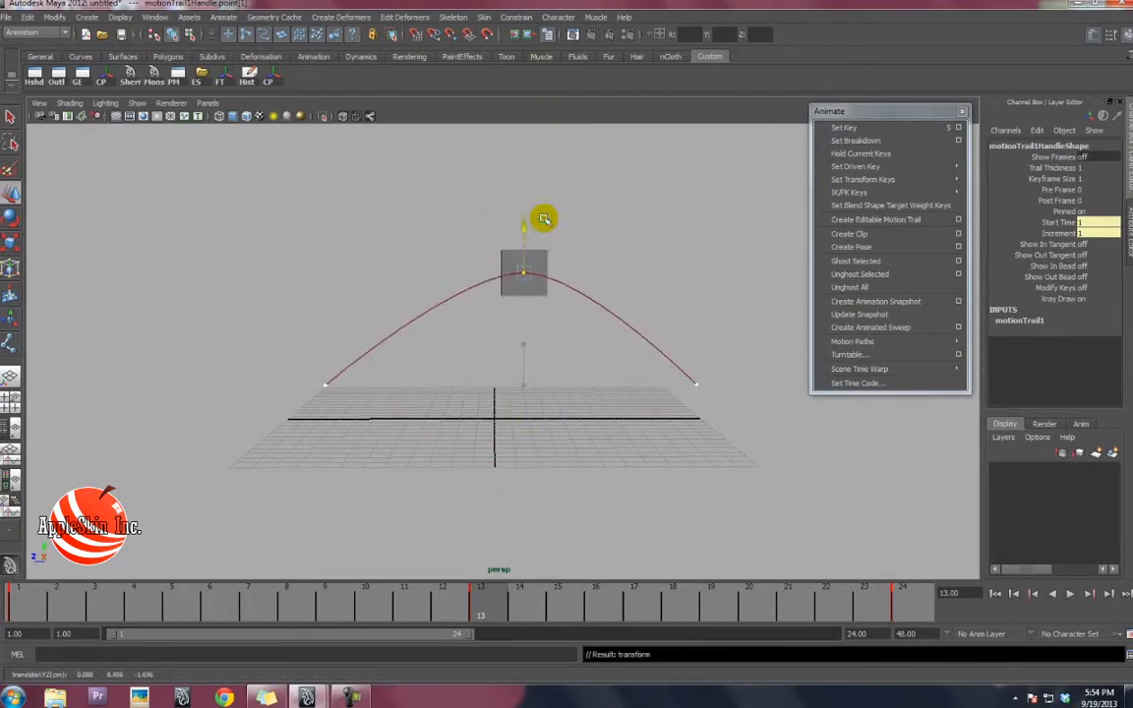
Set a key on the cube at frame 18 and lower that key point on the motion trail to about grid level
{"action": "left_click_drag", "start_coordinate": [479, 610], "coordinate": [689, 599]}
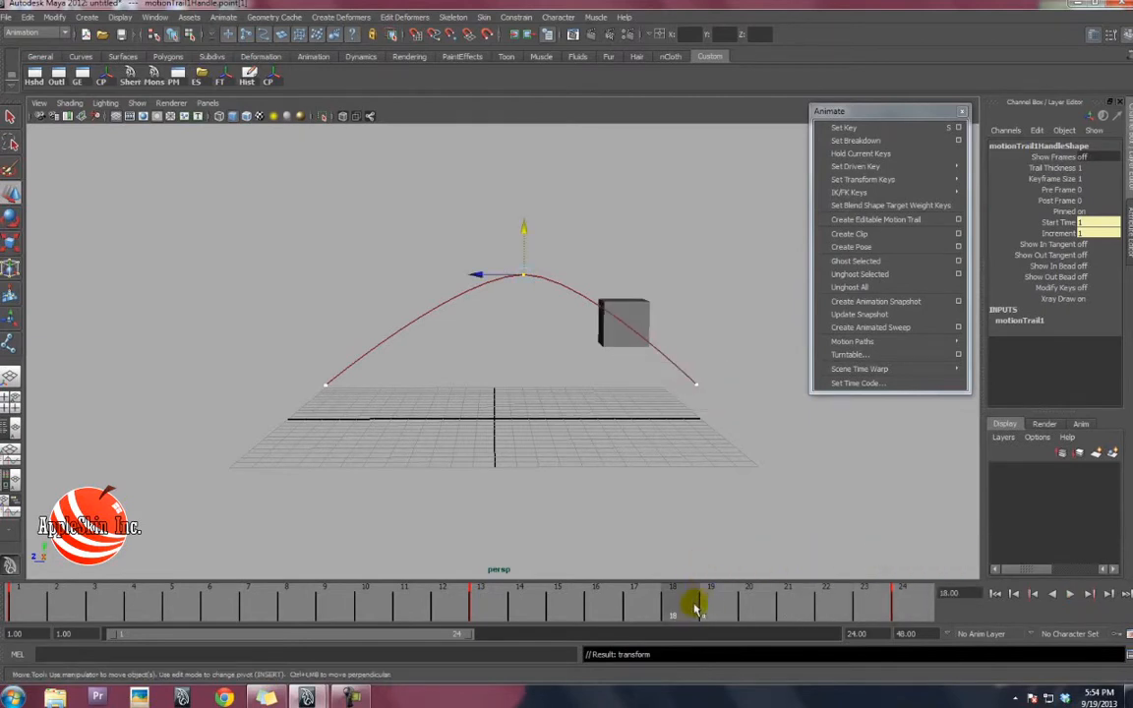
{"action": "left_click", "coordinate": [848, 128]}
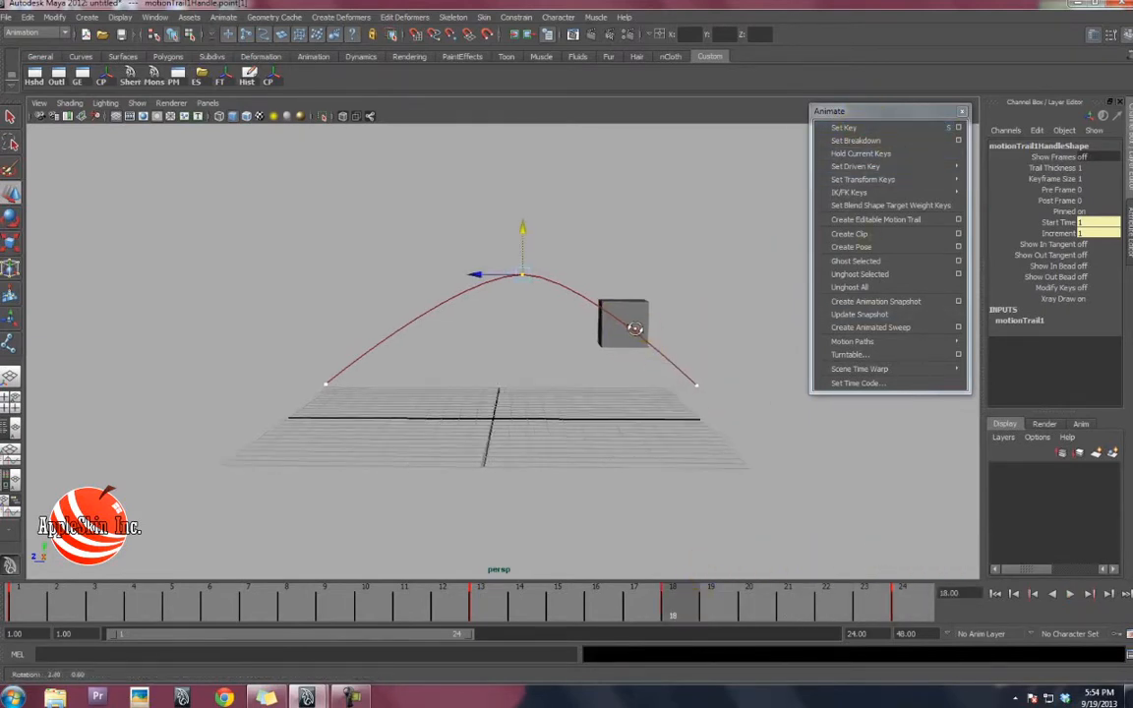
{"action": "left_click", "coordinate": [618, 343]}
{"action": "left_click_drag", "start_coordinate": [664, 610], "coordinate": [132, 610]}
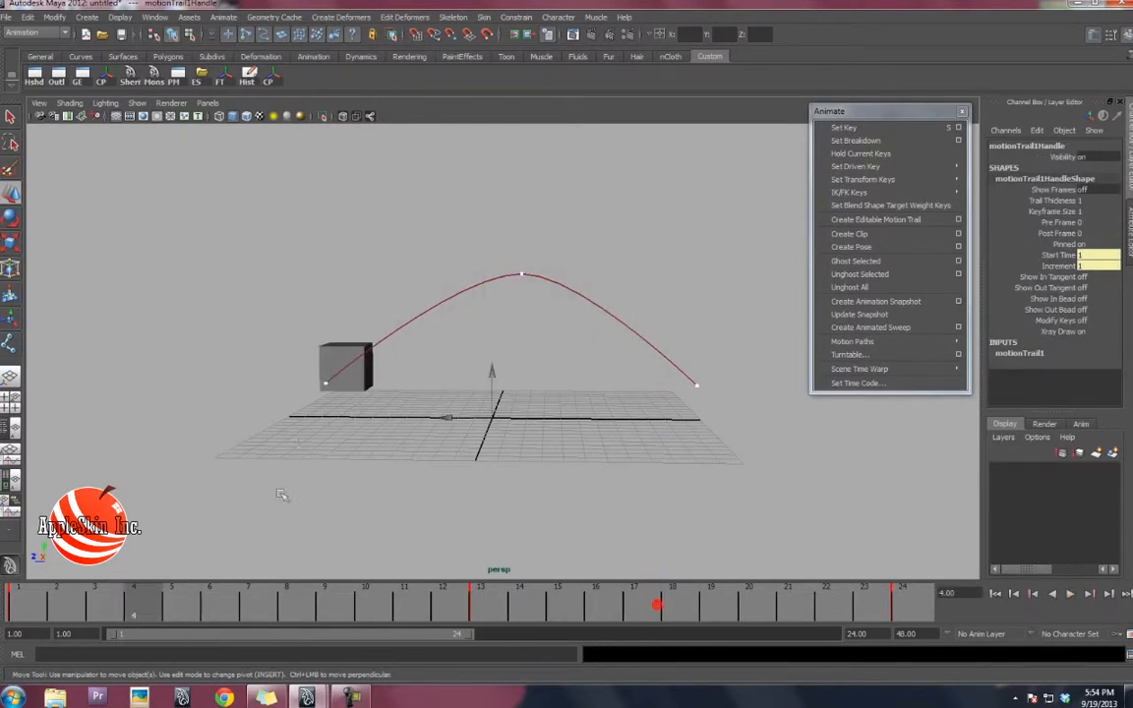
{"action": "left_click", "coordinate": [341, 356]}
{"action": "left_click_drag", "start_coordinate": [480, 587], "coordinate": [689, 597]}
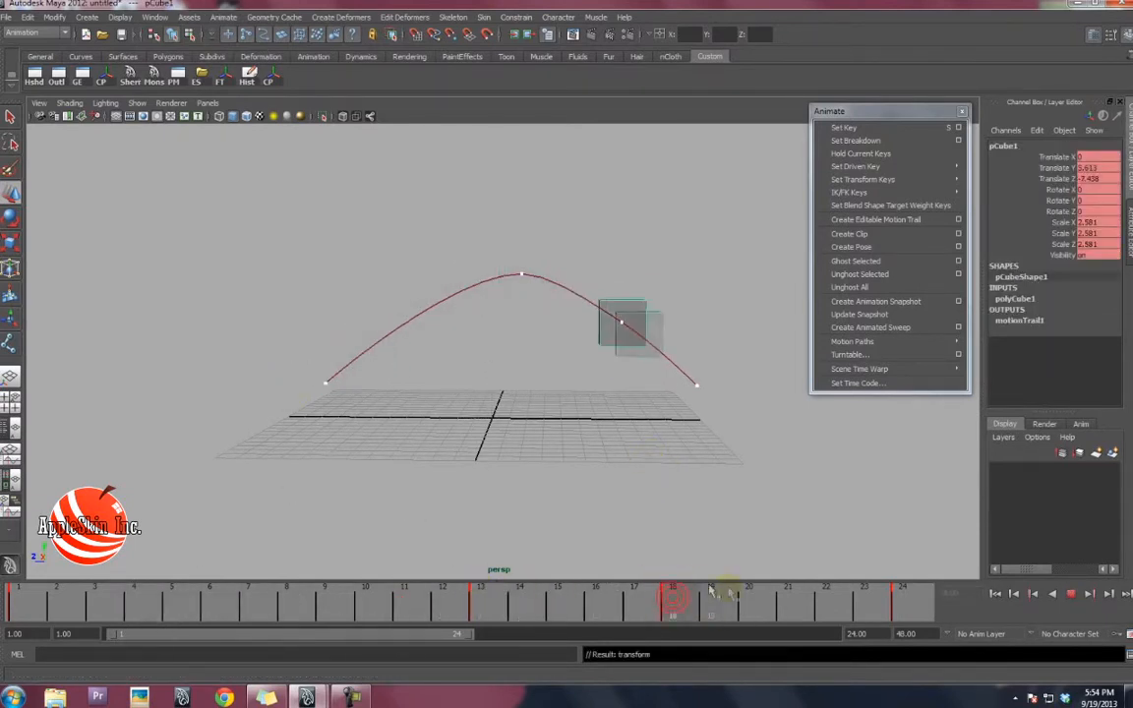
{"action": "left_click", "coordinate": [612, 307]}
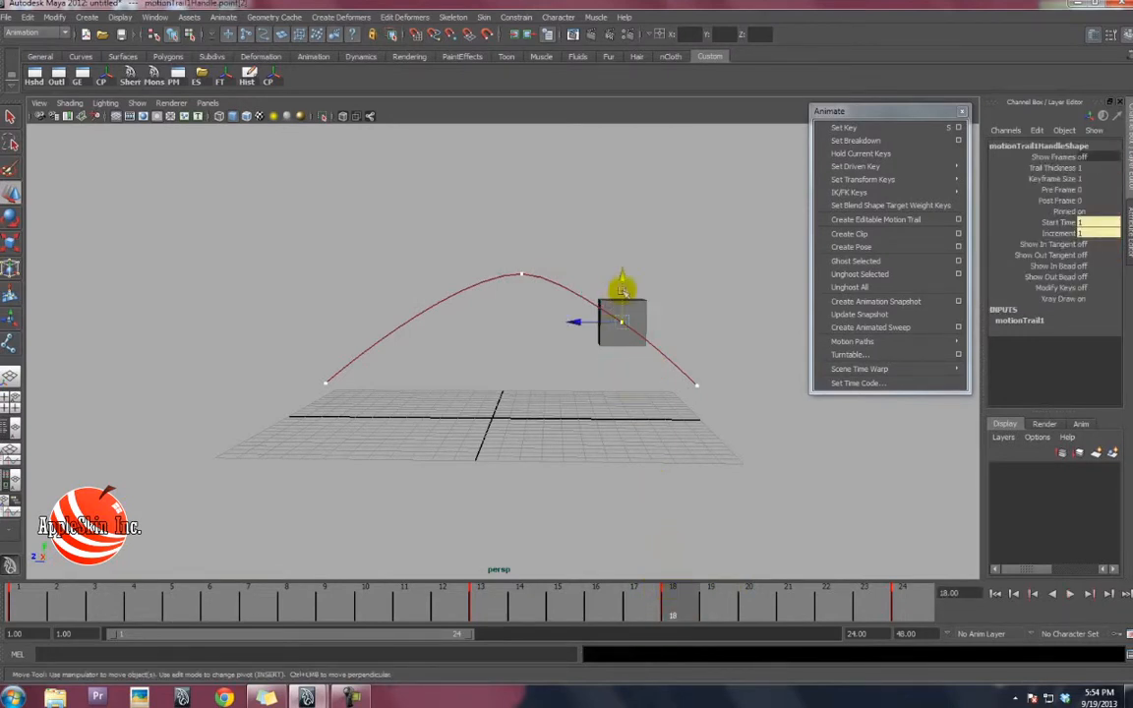
{"action": "left_click_drag", "start_coordinate": [612, 307], "coordinate": [624, 371]}
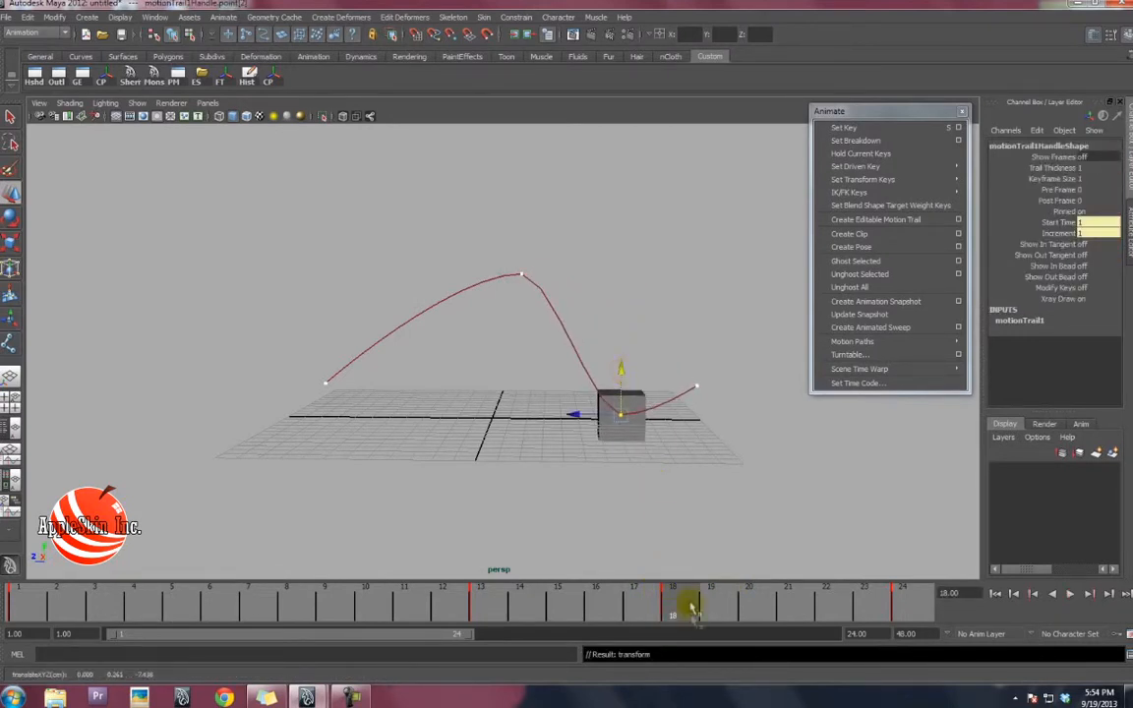
Set a key on the cube at frame 8
{"action": "left_click_drag", "start_coordinate": [694, 610], "coordinate": [285, 579]}
{"action": "key", "text": "w"}
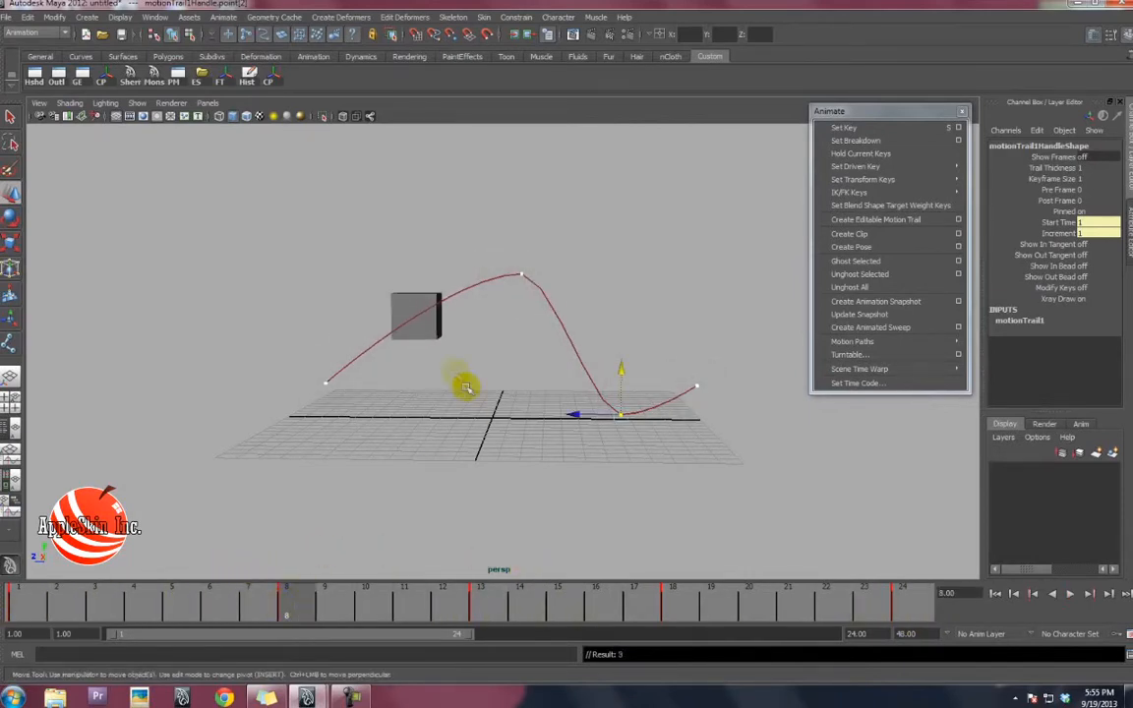
{"action": "middle_click_drag", "start_coordinate": [450, 415], "coordinate": [494, 376], "text": "alt"}
{"action": "left_click", "coordinate": [454, 323]}
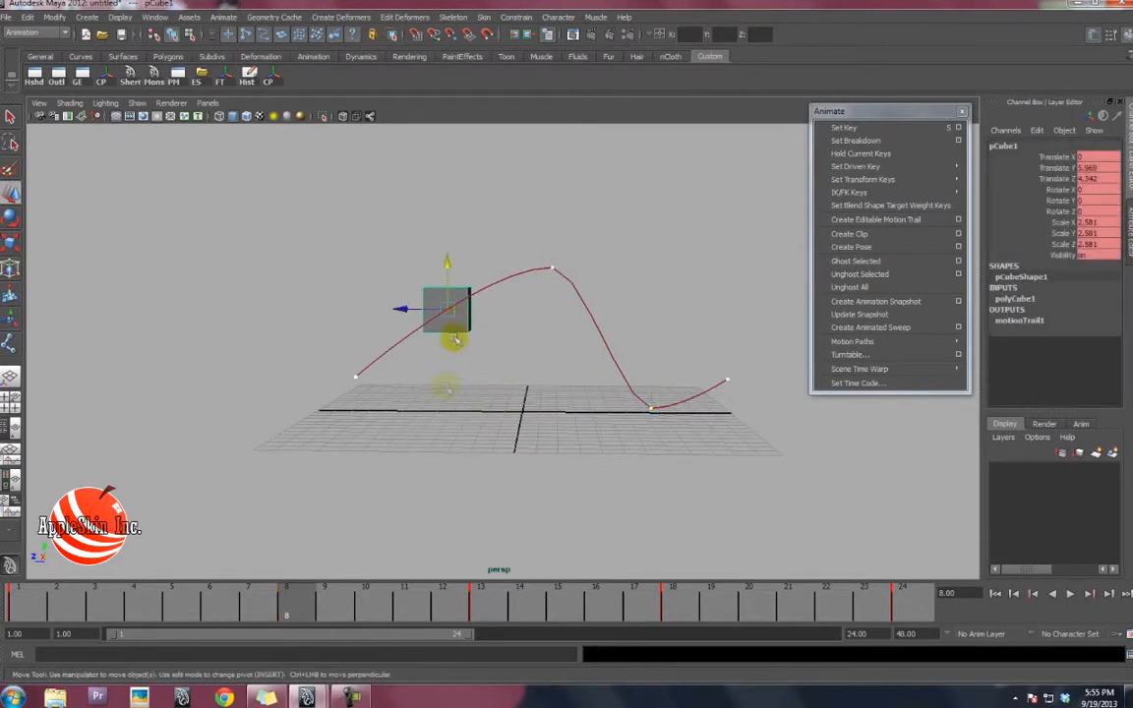
{"action": "key", "text": "s"}
Try moving the cube itself up and away from the trail at frame 8, and undo the changes
{"action": "right_click", "coordinate": [445, 310]}
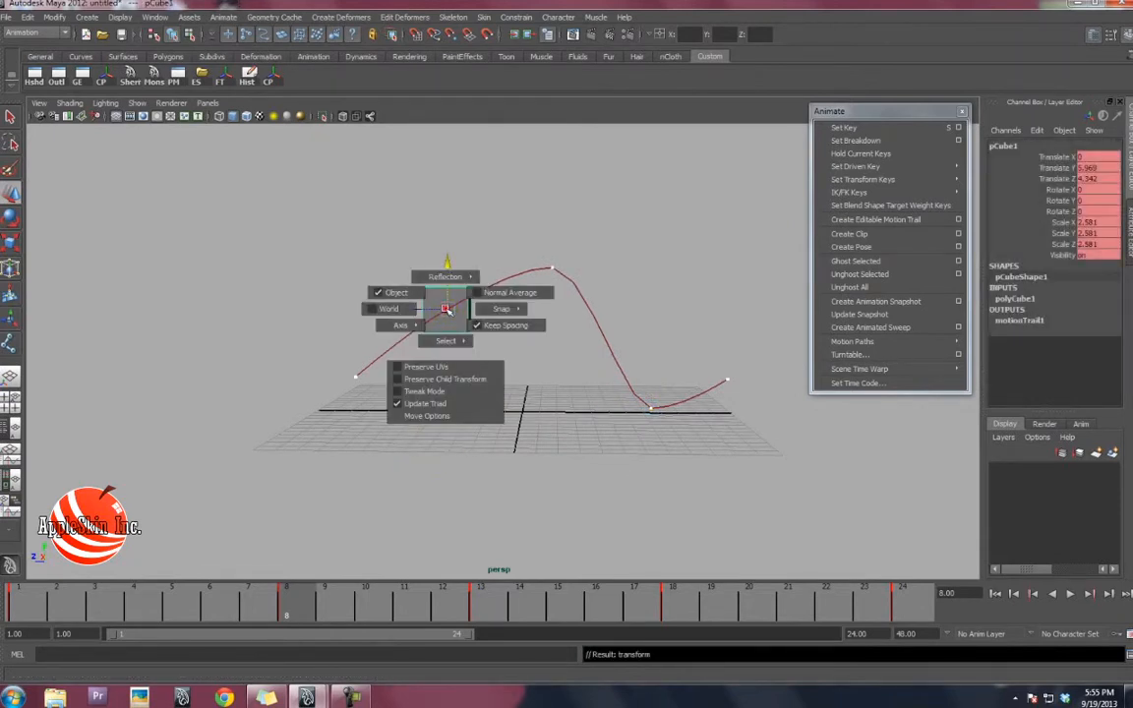
{"action": "left_click_drag", "start_coordinate": [446, 309], "coordinate": [425, 276]}
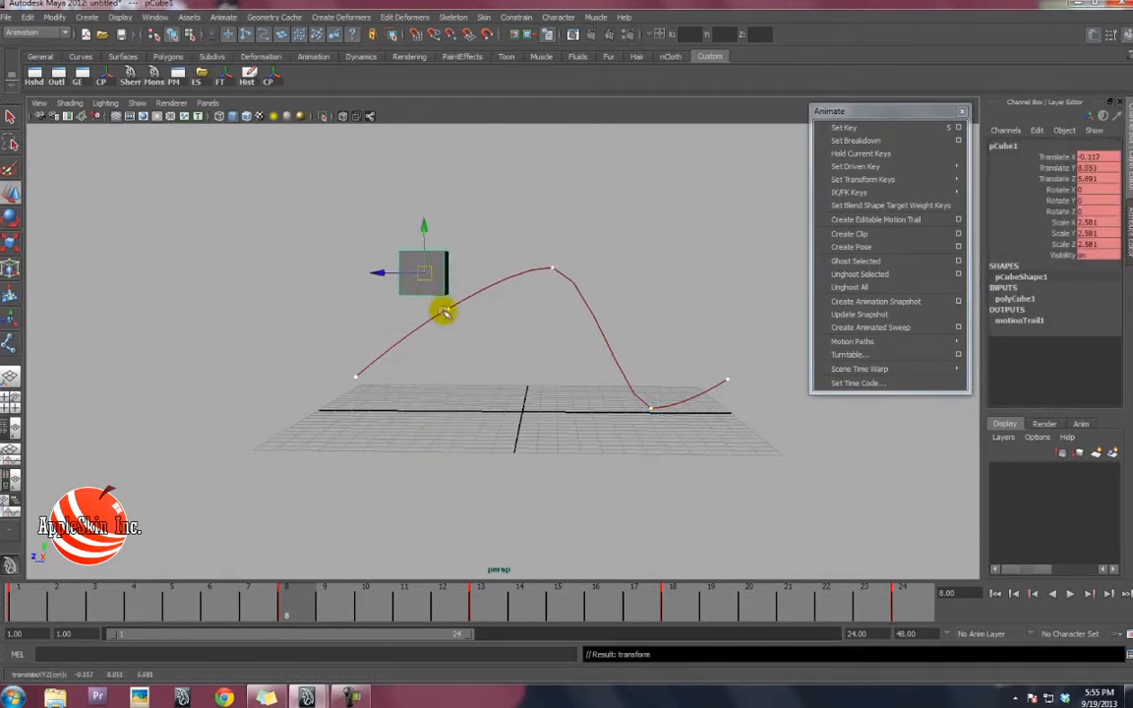
{"action": "key", "text": "ctrl+z"}
{"action": "key", "text": "ctrl+z"}
{"action": "key", "text": "ctrl+z"}
{"action": "key", "text": "ctrl+z"}
Move the motion trail's frame 8 key point slightly up and outward to round the rising part of the arc
{"action": "left_click", "coordinate": [459, 311]}
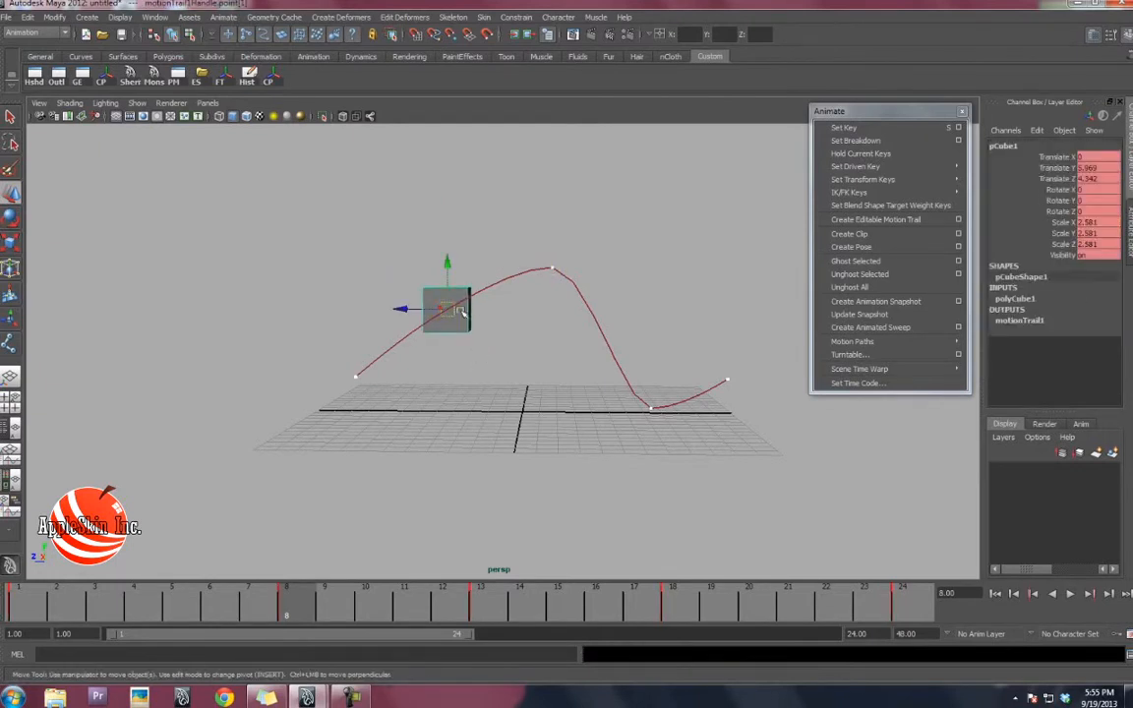
{"action": "left_click", "coordinate": [493, 301]}
{"action": "mouse_move", "coordinate": [470, 354]}
{"action": "left_mouse_down", "text": "alt"}
{"action": "mouse_move", "coordinate": [493, 351]}
{"action": "mouse_move", "coordinate": [474, 350]}
{"action": "left_mouse_up", "text": "alt"}
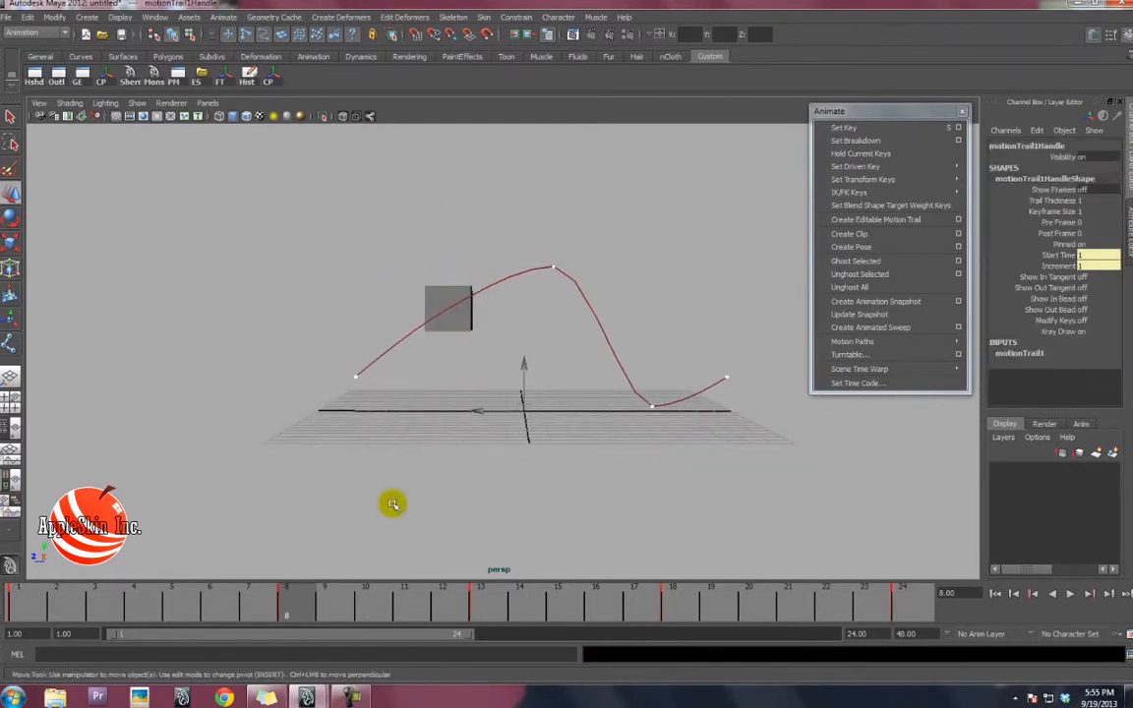
{"action": "left_click_drag", "start_coordinate": [278, 599], "coordinate": [20, 608]}
{"action": "left_click_drag", "start_coordinate": [491, 382], "coordinate": [442, 289]}
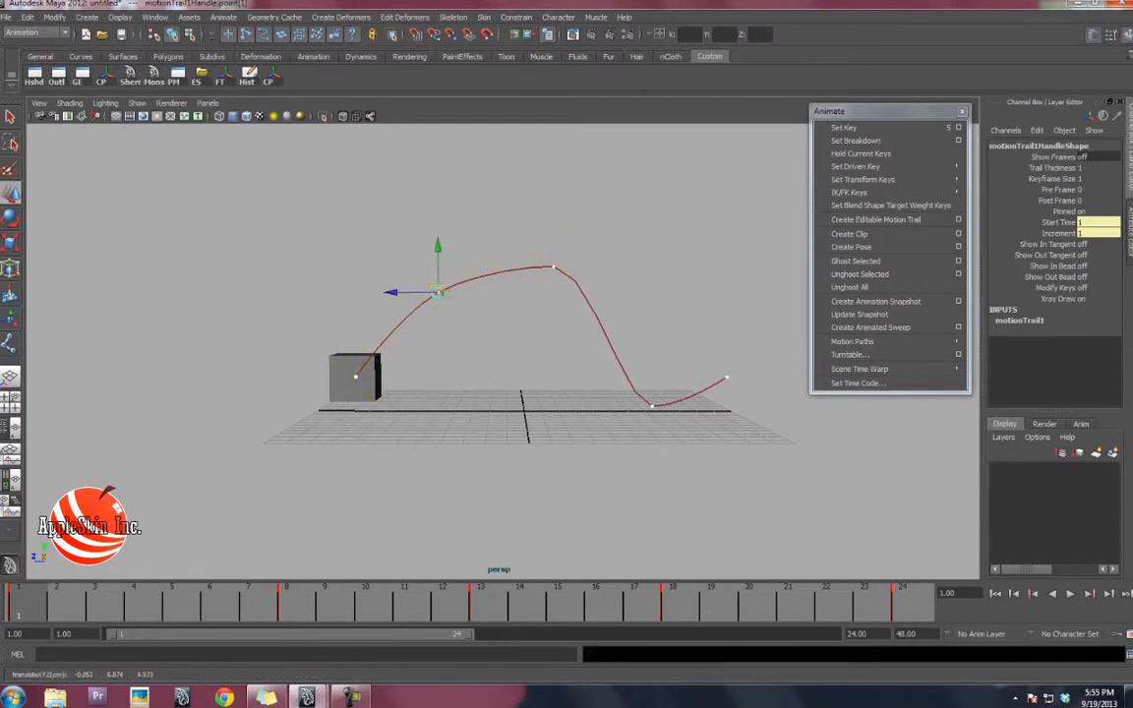
{"action": "left_click_drag", "start_coordinate": [438, 292], "coordinate": [441, 297]}
Play back the animation, stop at frame 15 and set a key on the cube there
{"action": "key", "text": "alt+v"}
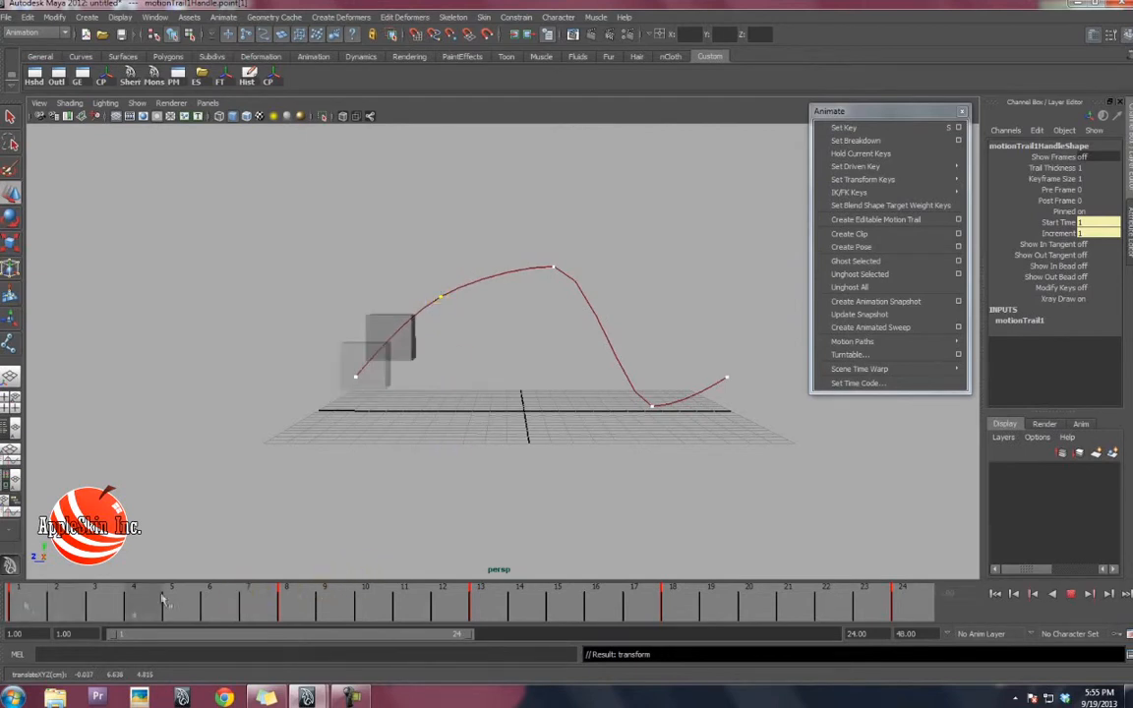
{"action": "left_click", "coordinate": [562, 562]}
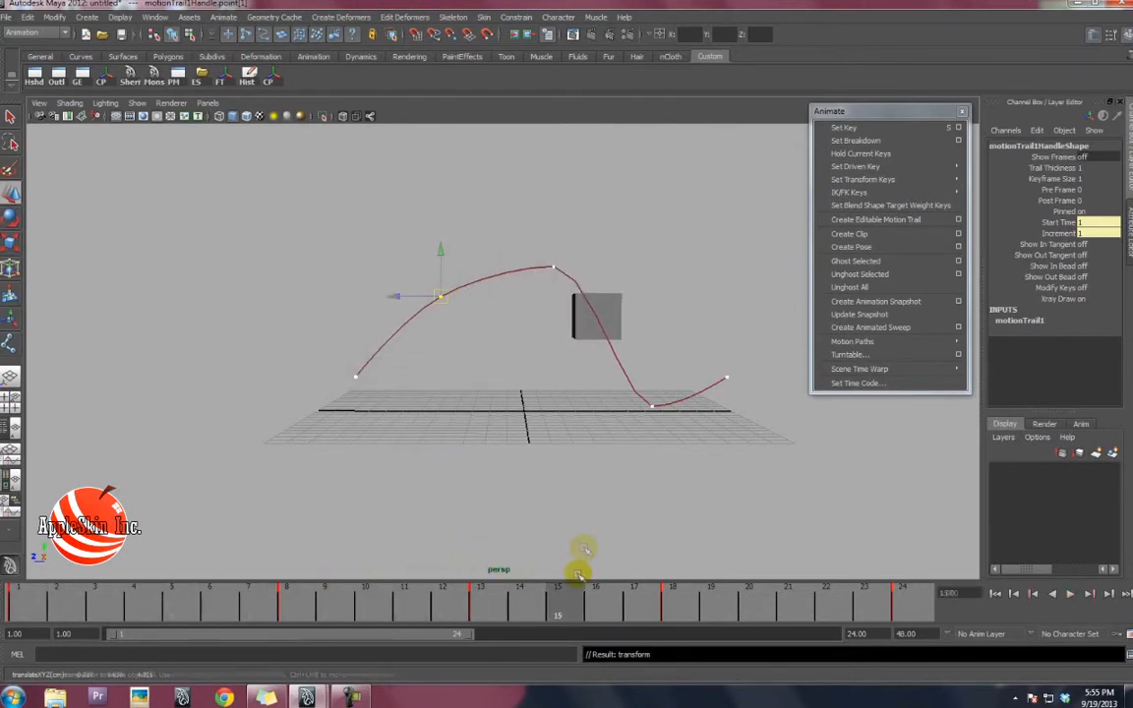
{"action": "left_click", "coordinate": [611, 341]}
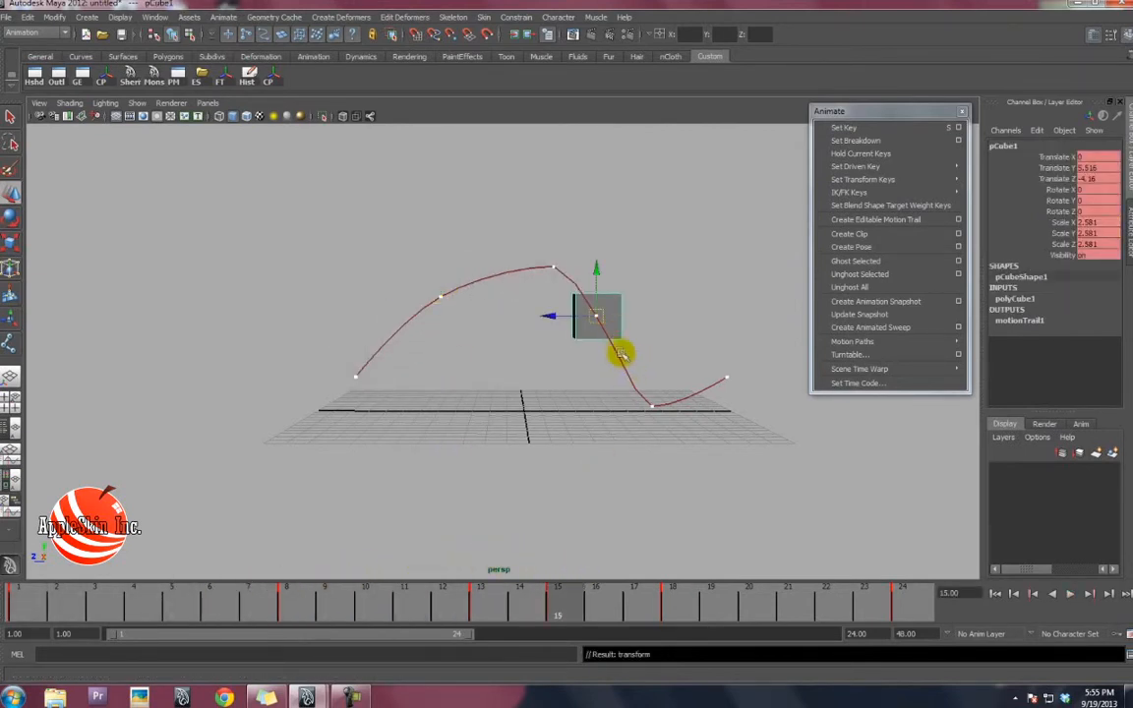
Move the motion trail's frame 15 key point outward to round the descent, play the animation and return to frame 1
{"action": "left_click", "coordinate": [480, 590]}
{"action": "left_click", "coordinate": [597, 315]}
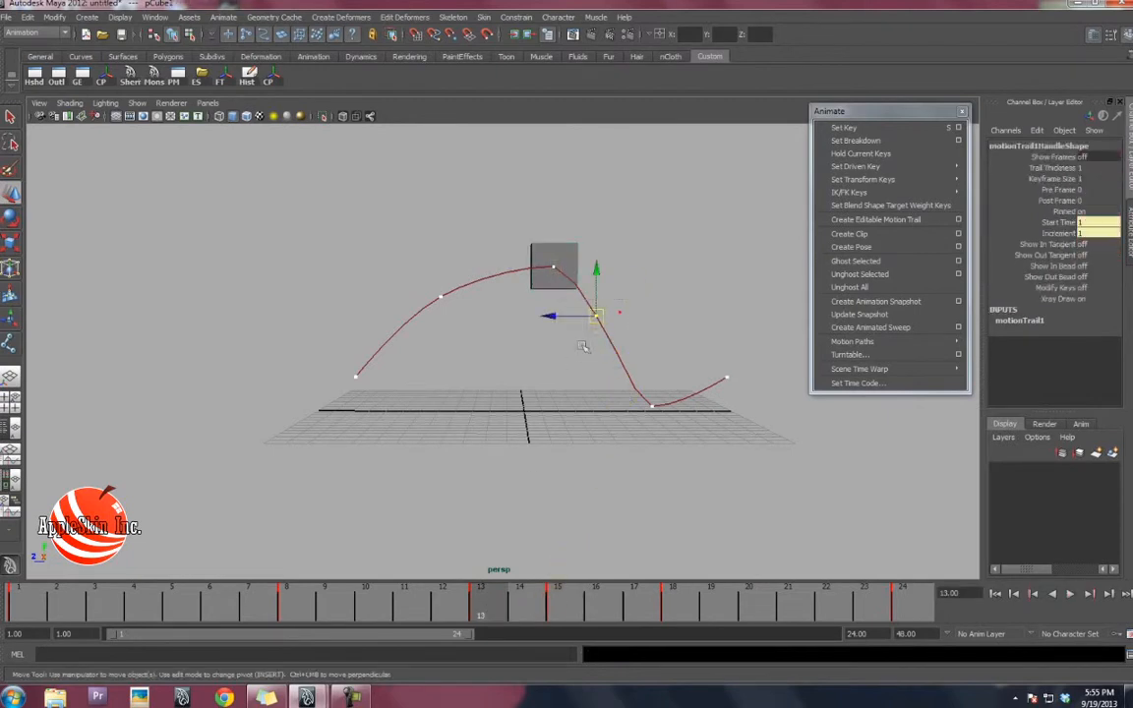
{"action": "left_click", "coordinate": [619, 313]}
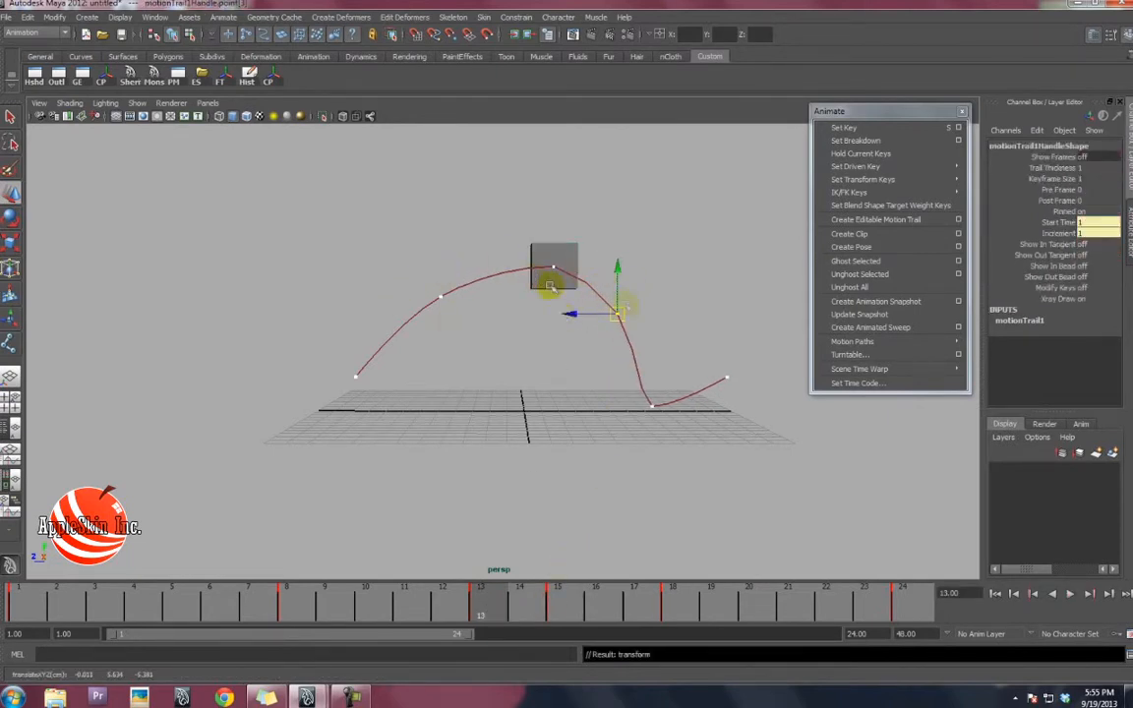
{"action": "key", "text": "alt+v"}
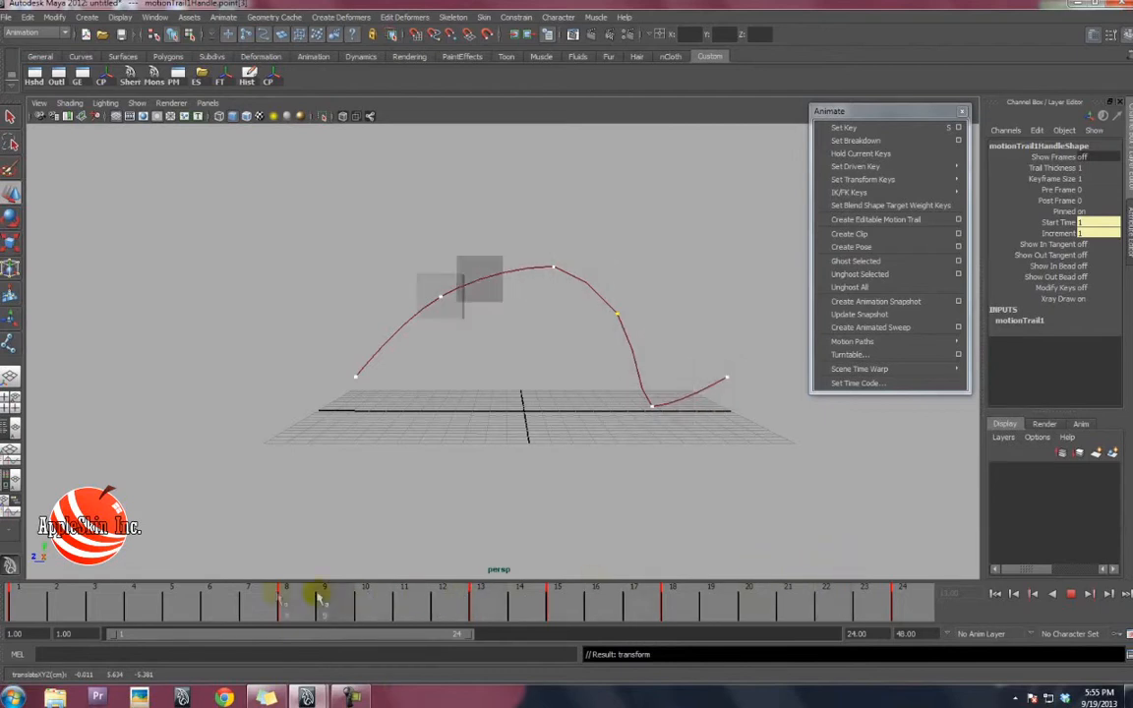
{"action": "left_click", "coordinate": [12, 608]}
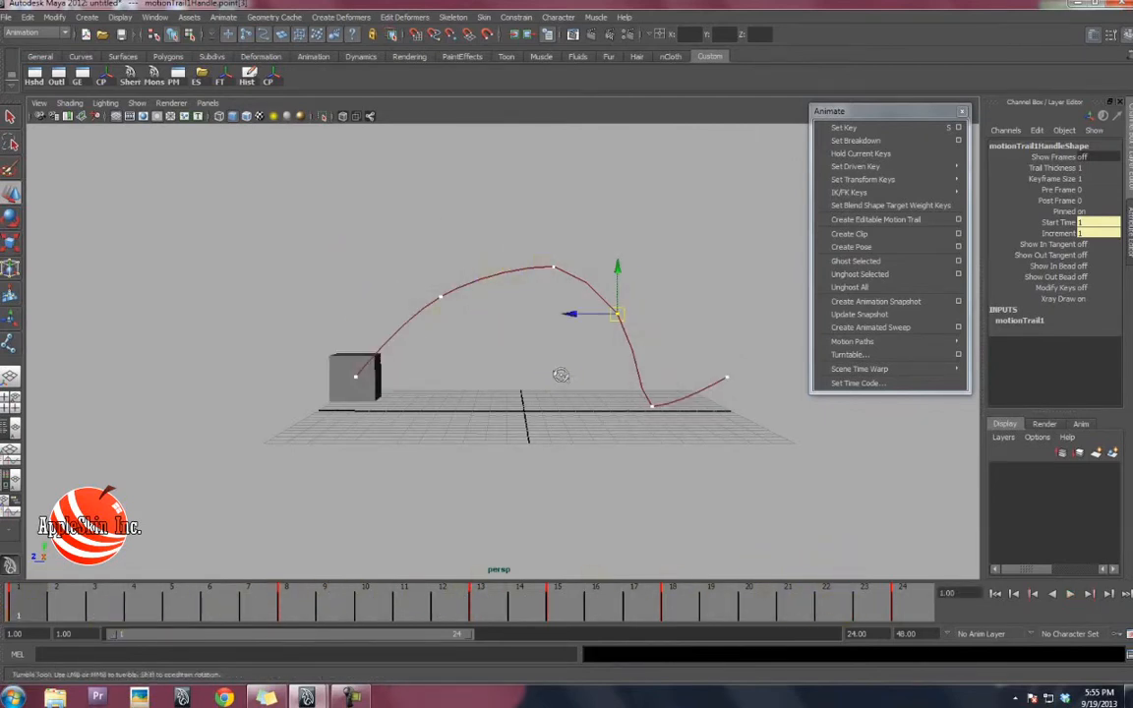
Clear the selection, reset the Create Clip options and try to create a clip named BoxAC in the Trax Editor and Visor
{"action": "middle_click_drag", "start_coordinate": [562, 377], "coordinate": [553, 397], "text": "alt"}
{"action": "middle_click_drag", "start_coordinate": [391, 420], "coordinate": [387, 423], "text": "alt"}
{"action": "right_click_drag", "start_coordinate": [396, 427], "coordinate": [366, 360], "text": "alt"}
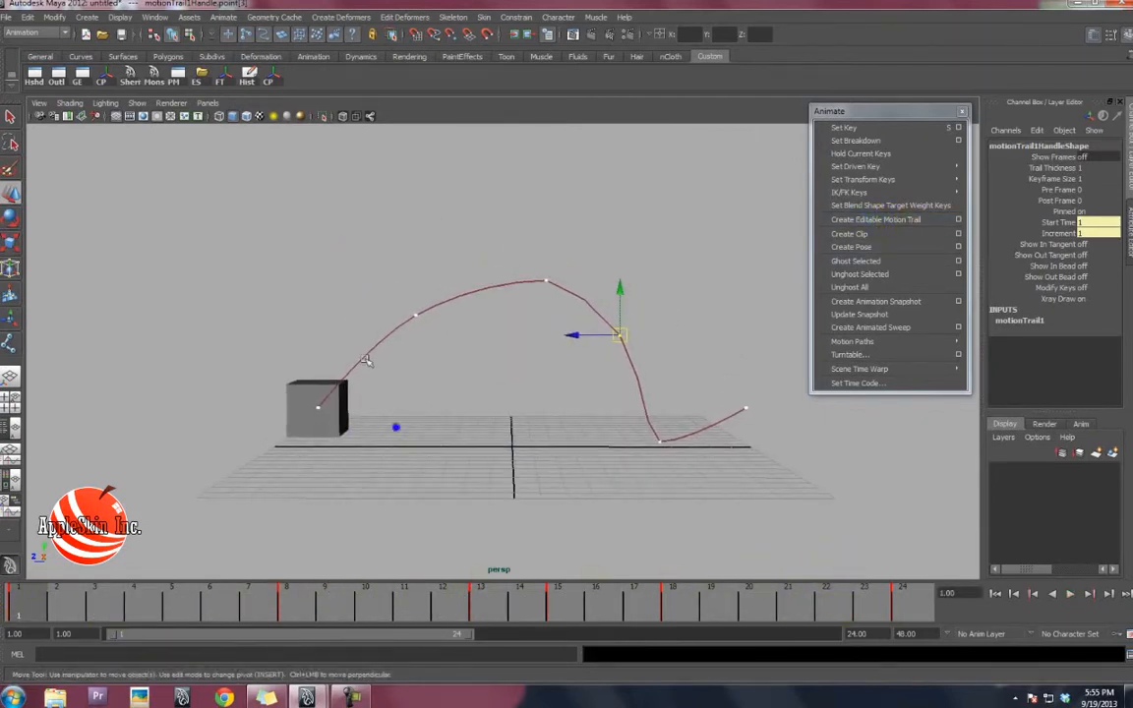
{"action": "left_click", "coordinate": [475, 423]}
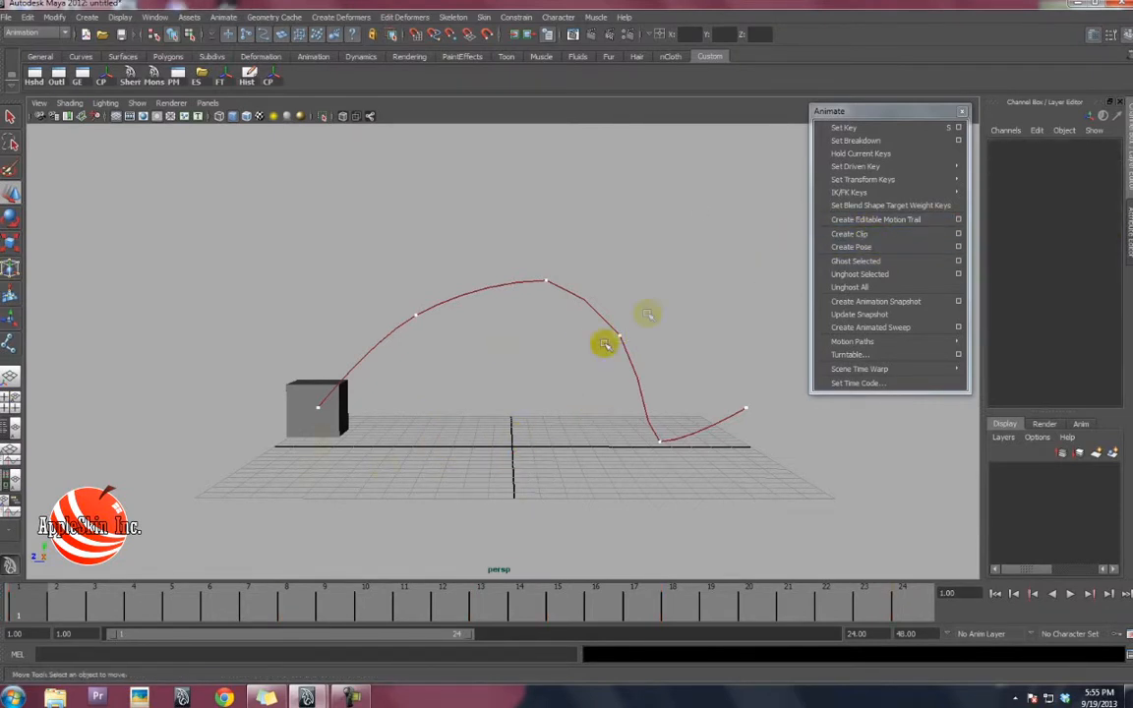
{"action": "left_click", "coordinate": [959, 233]}
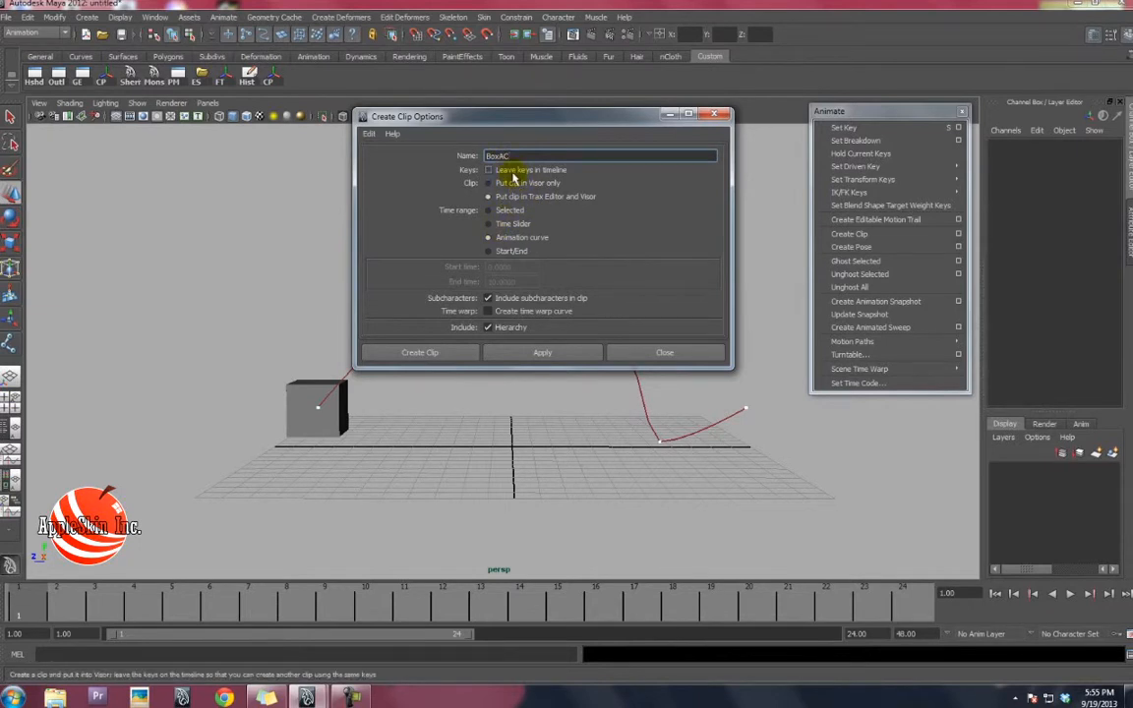
{"action": "left_click", "coordinate": [371, 134]}
{"action": "left_click", "coordinate": [393, 164]}
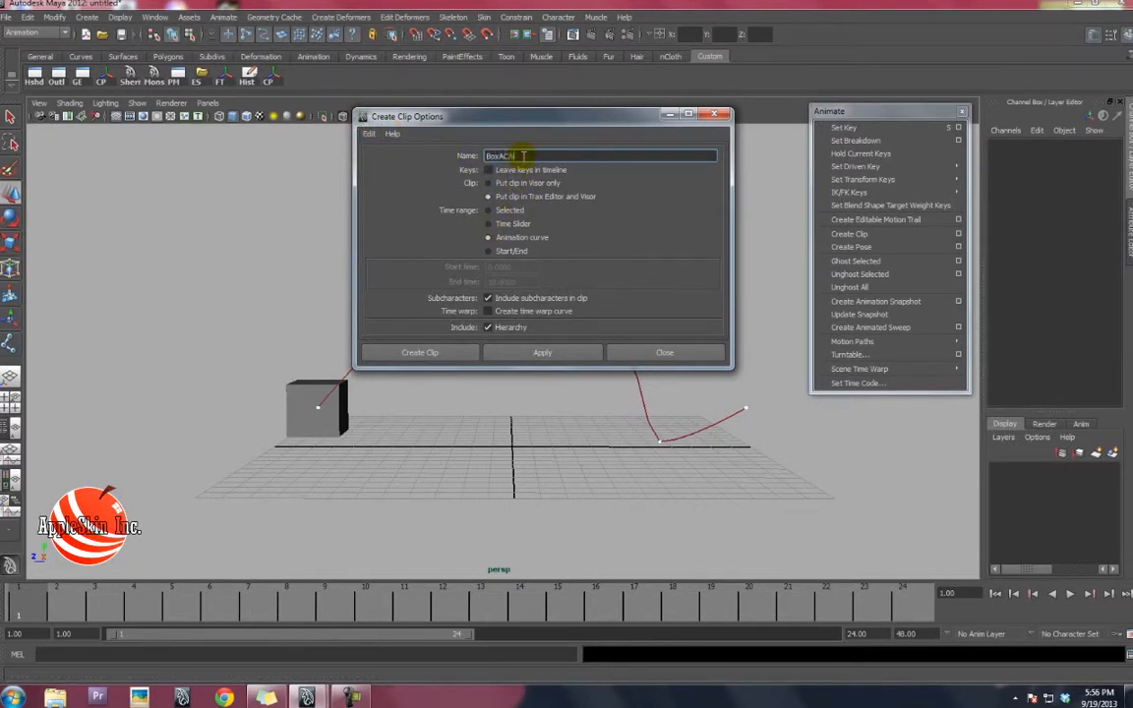
{"action": "left_click", "coordinate": [426, 352]}
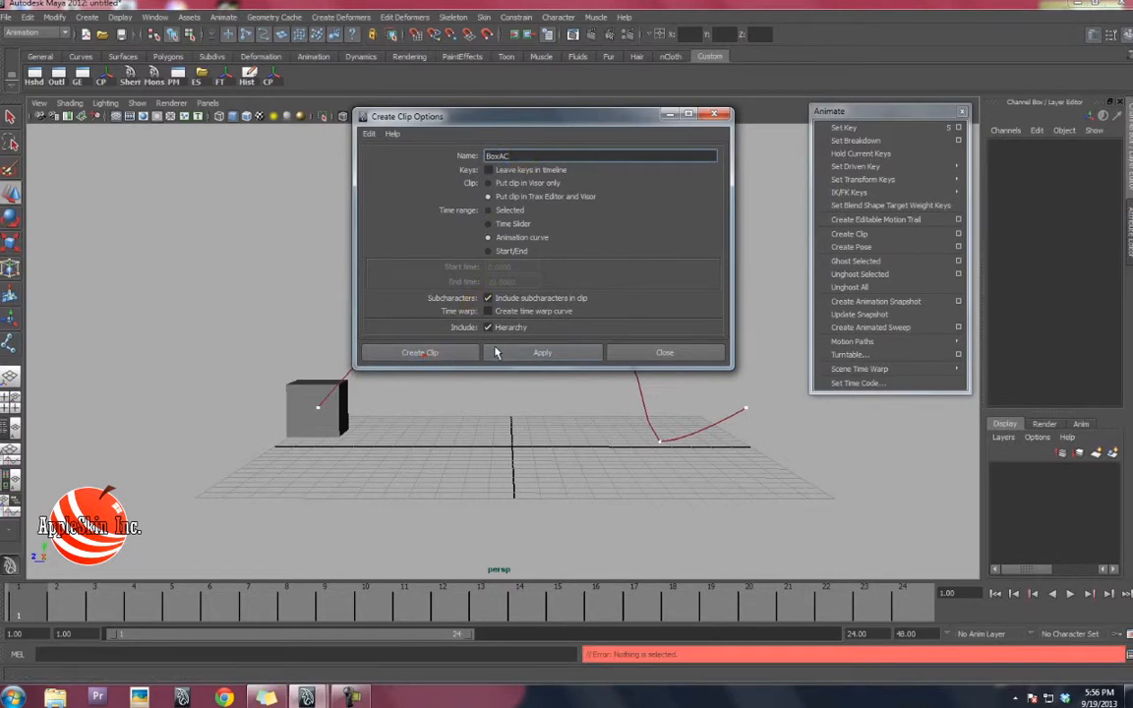
Select the cube, create the BoxAC clip from its animation curves in the Trax Editor and Visor, and test the playback
{"action": "left_click", "coordinate": [316, 425]}
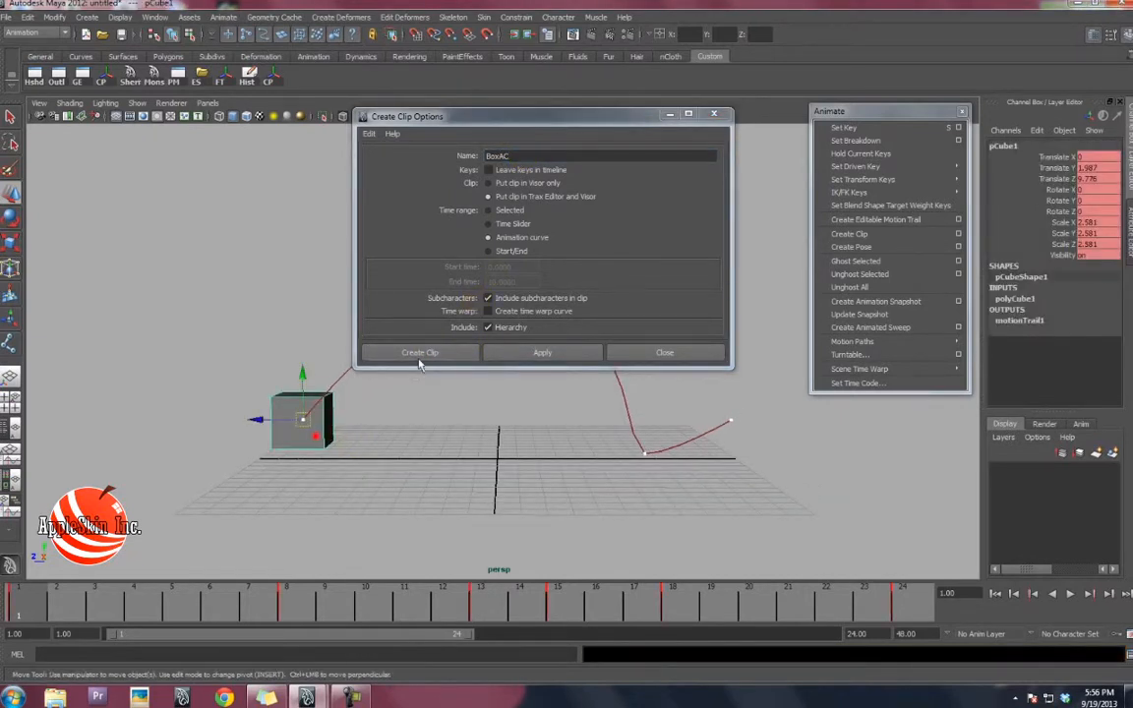
{"action": "left_click", "coordinate": [420, 354]}
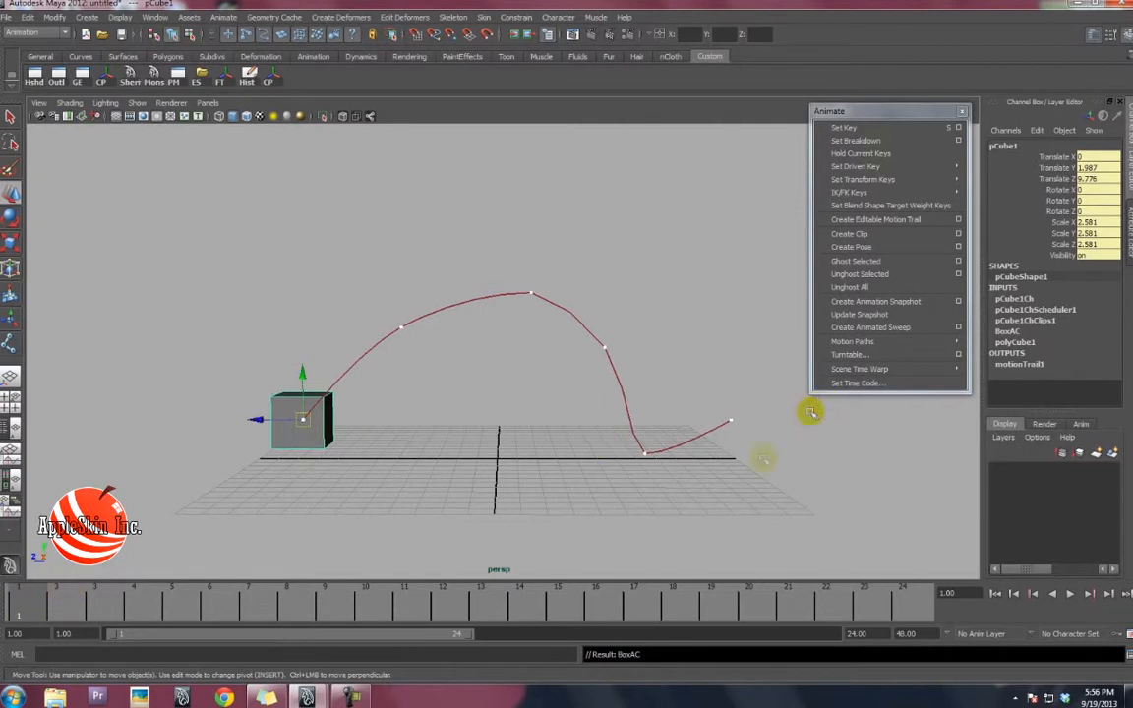
{"action": "key", "text": "alt+v"}
{"action": "key", "text": "alt+v"}
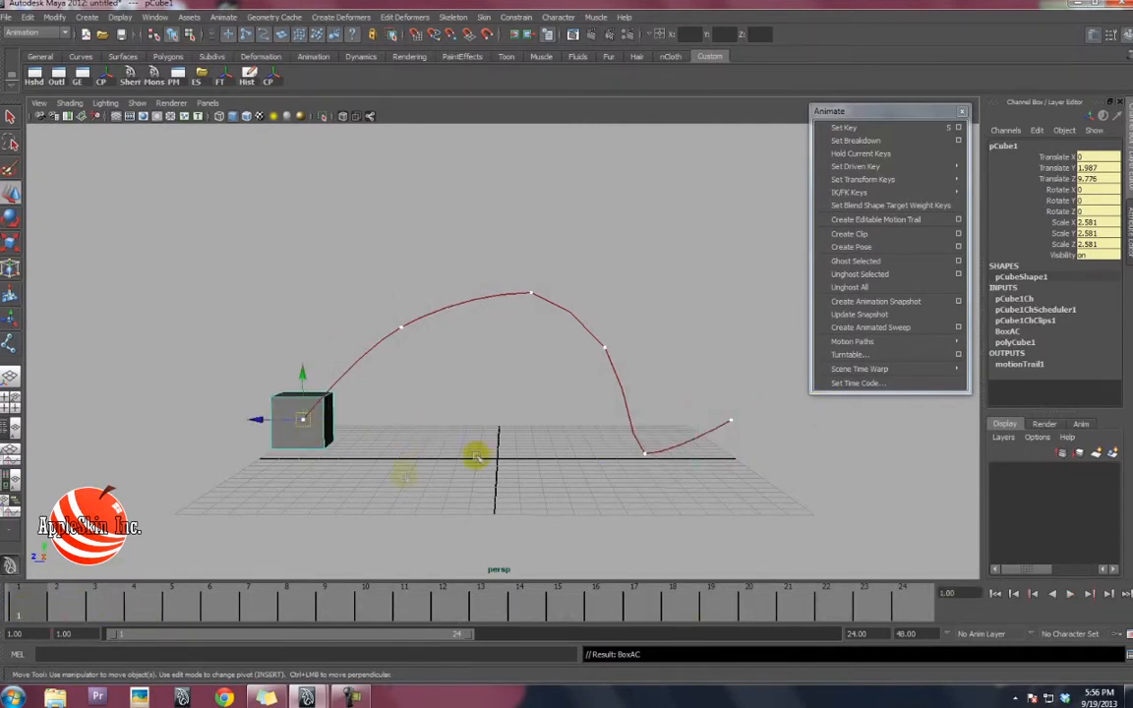
Clear the selection, inspect the Visor's unused clips and character clips for the BoxACSource clip, and close the Visor
{"action": "left_click", "coordinate": [410, 451]}
{"action": "left_click", "coordinate": [155, 16]}
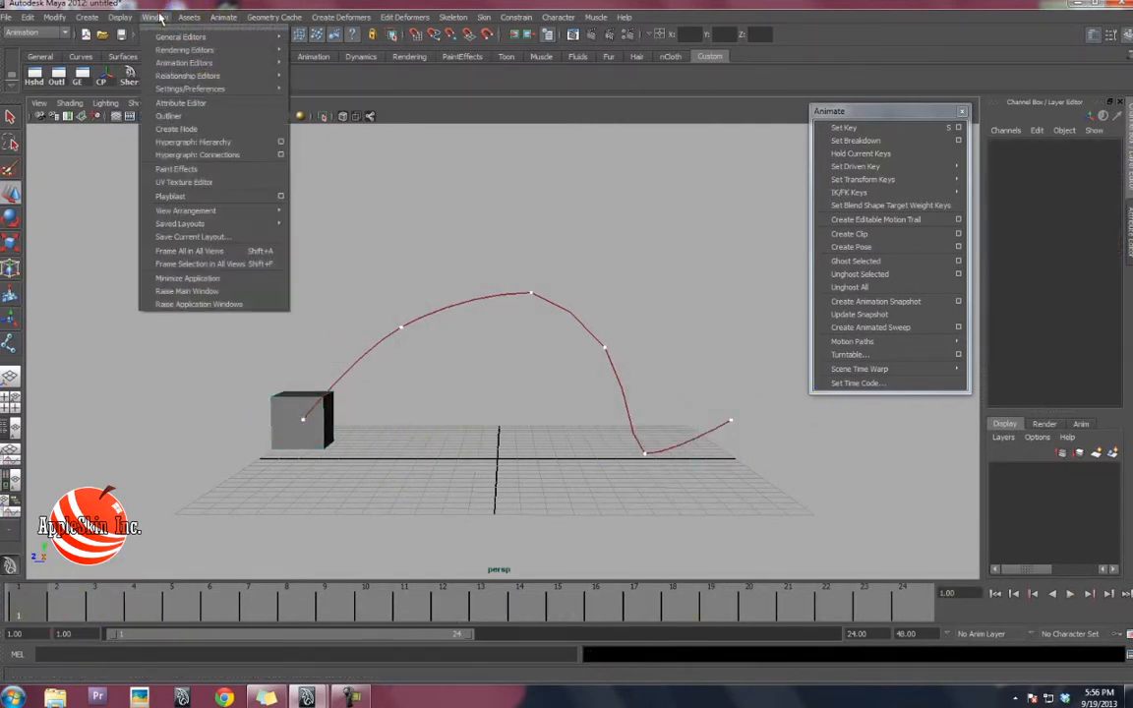
{"action": "mouse_move", "coordinate": [266, 39]}
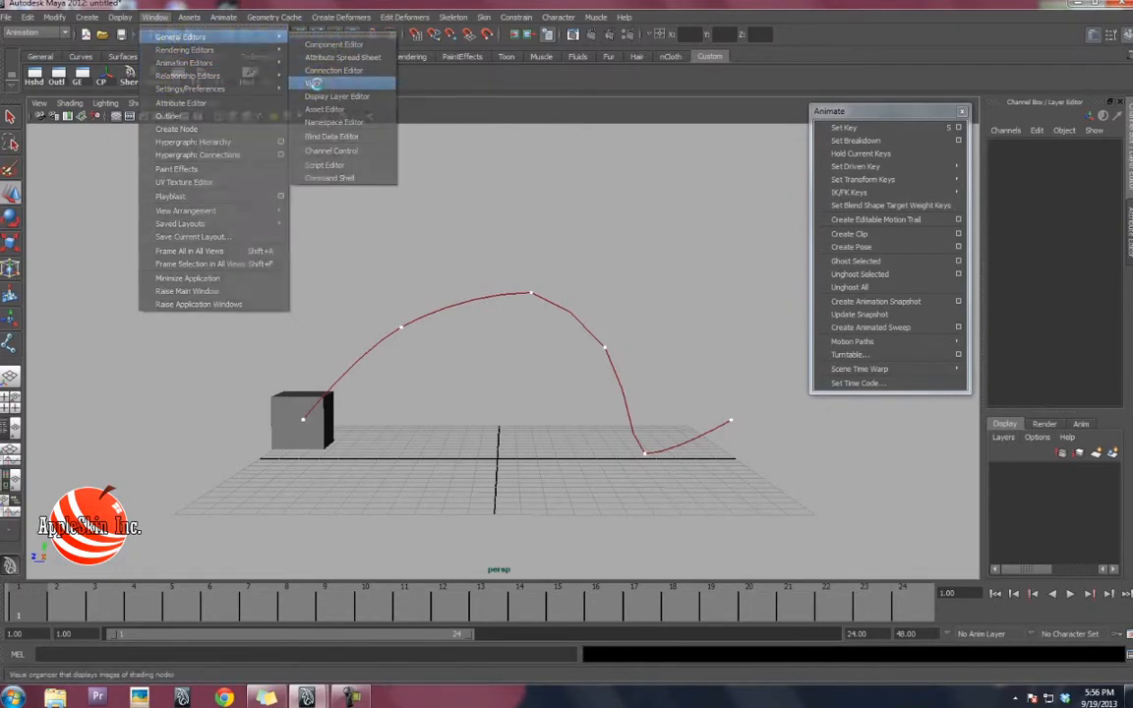
{"action": "left_click", "coordinate": [317, 83]}
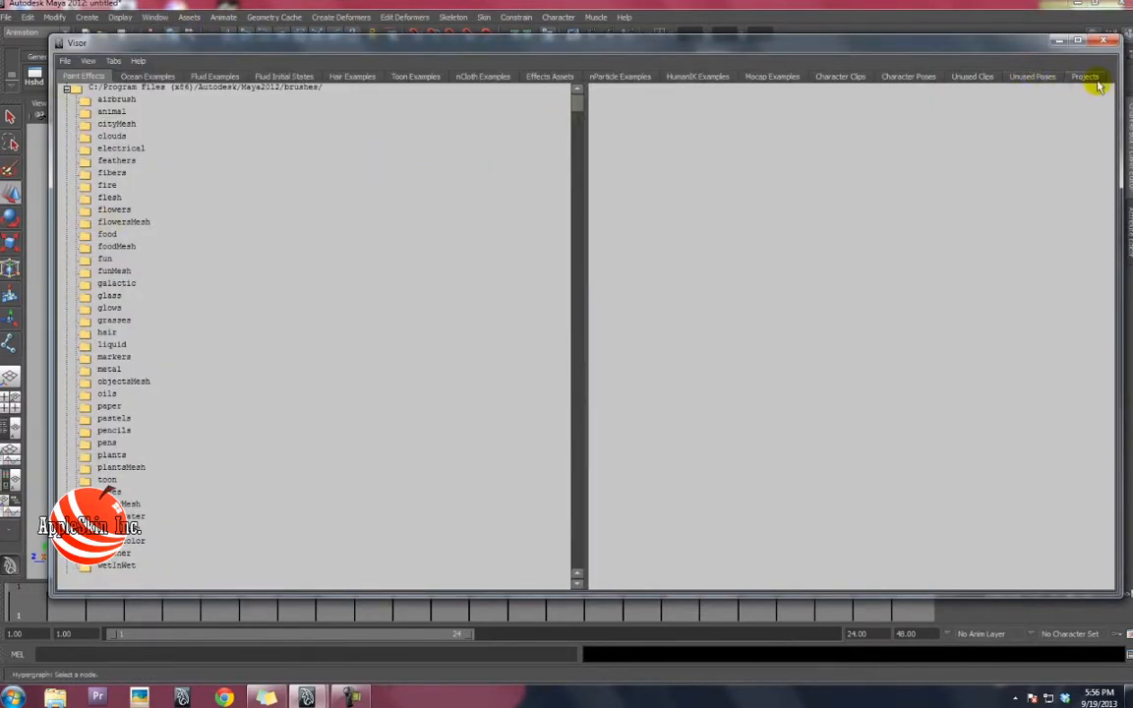
{"action": "left_click", "coordinate": [962, 79]}
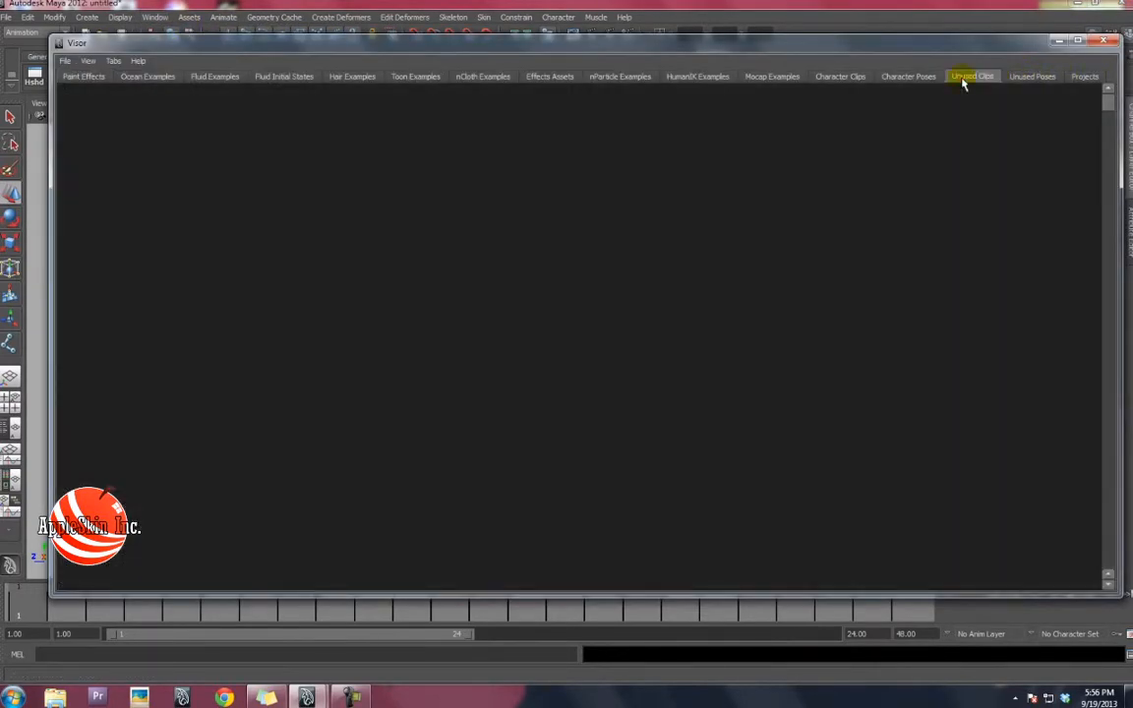
{"action": "left_click", "coordinate": [846, 77]}
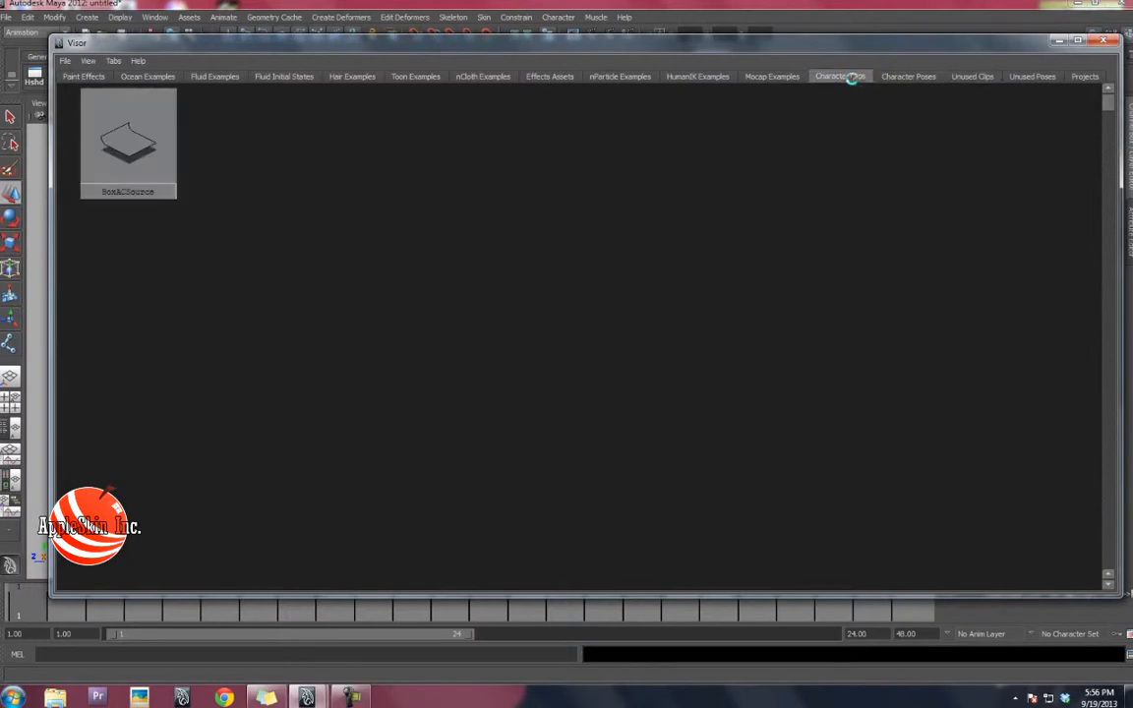
{"action": "left_click", "coordinate": [135, 173]}
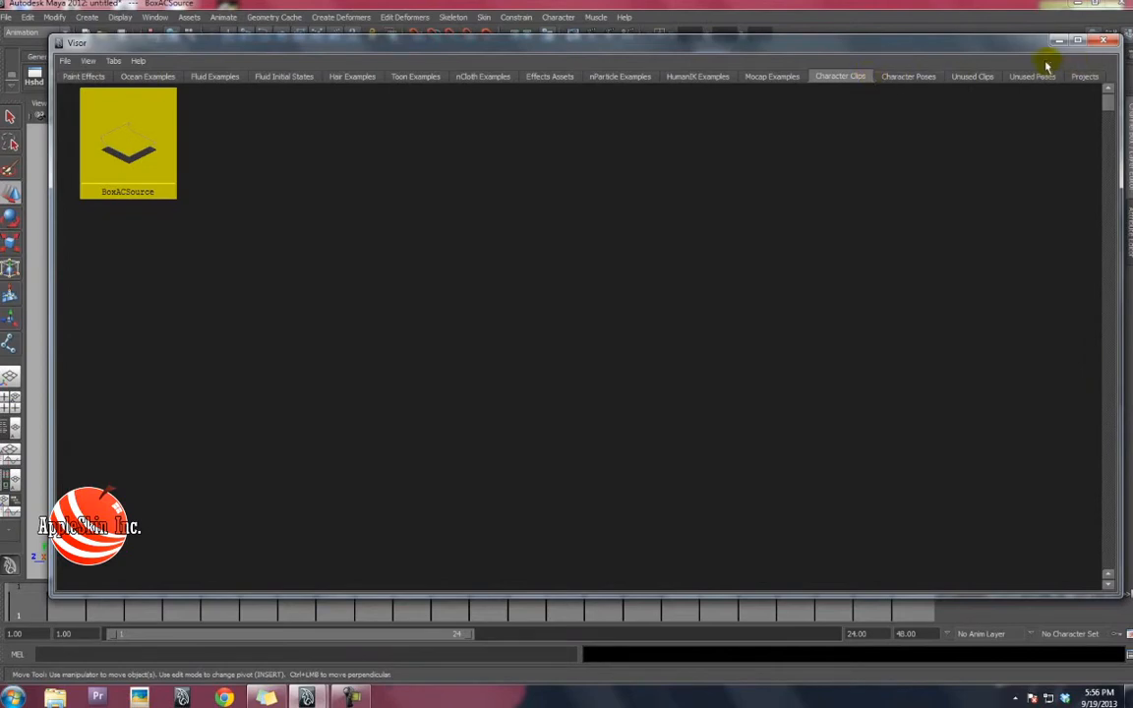
{"action": "left_click", "coordinate": [973, 78]}
{"action": "left_click", "coordinate": [1103, 41]}
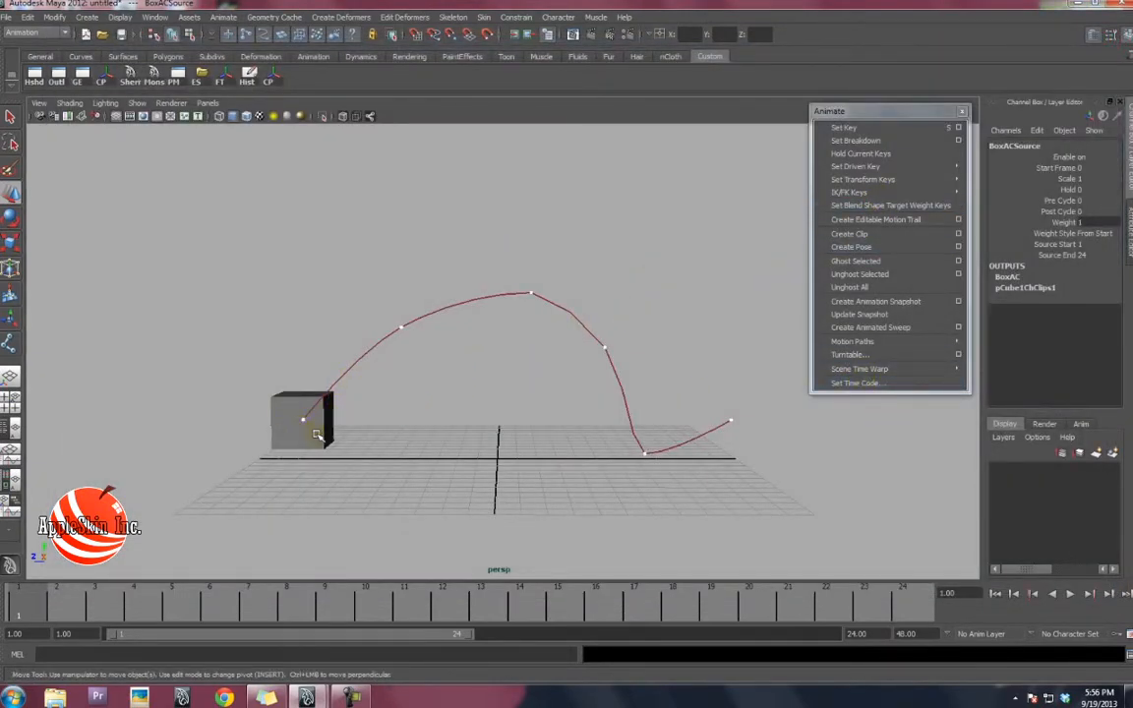
Select the cube, examine its BoxAC clip in the Trax Editor and close the editor
{"action": "left_click", "coordinate": [316, 434]}
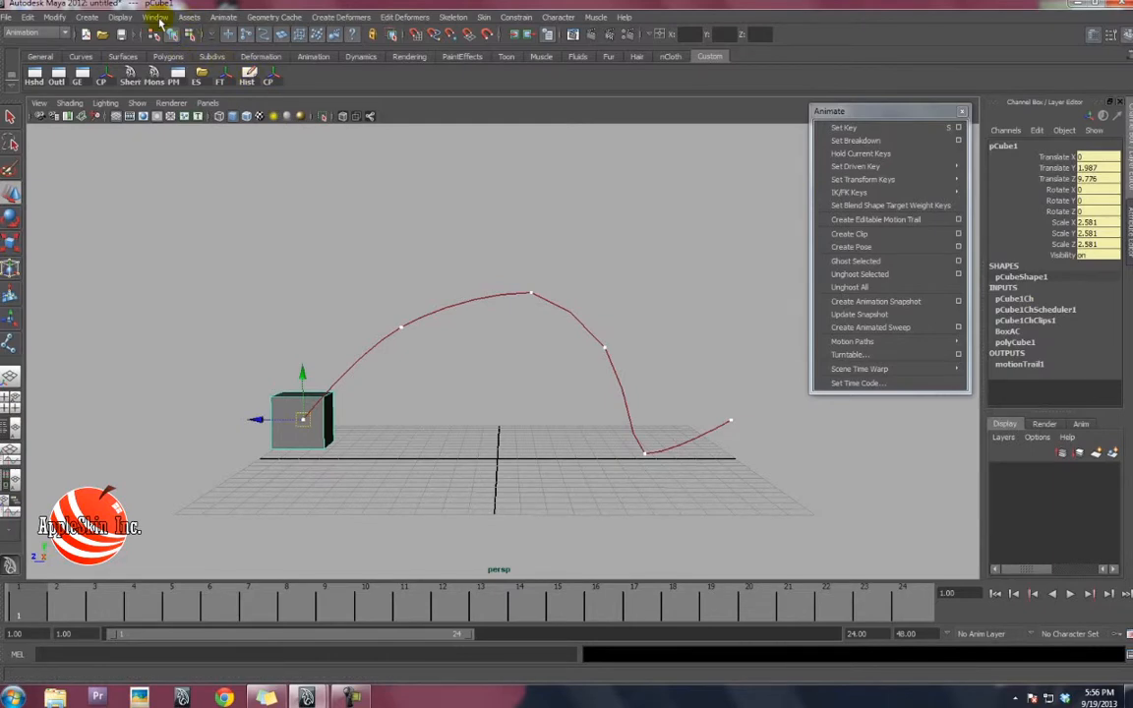
{"action": "left_click", "coordinate": [157, 18]}
{"action": "mouse_move", "coordinate": [182, 91]}
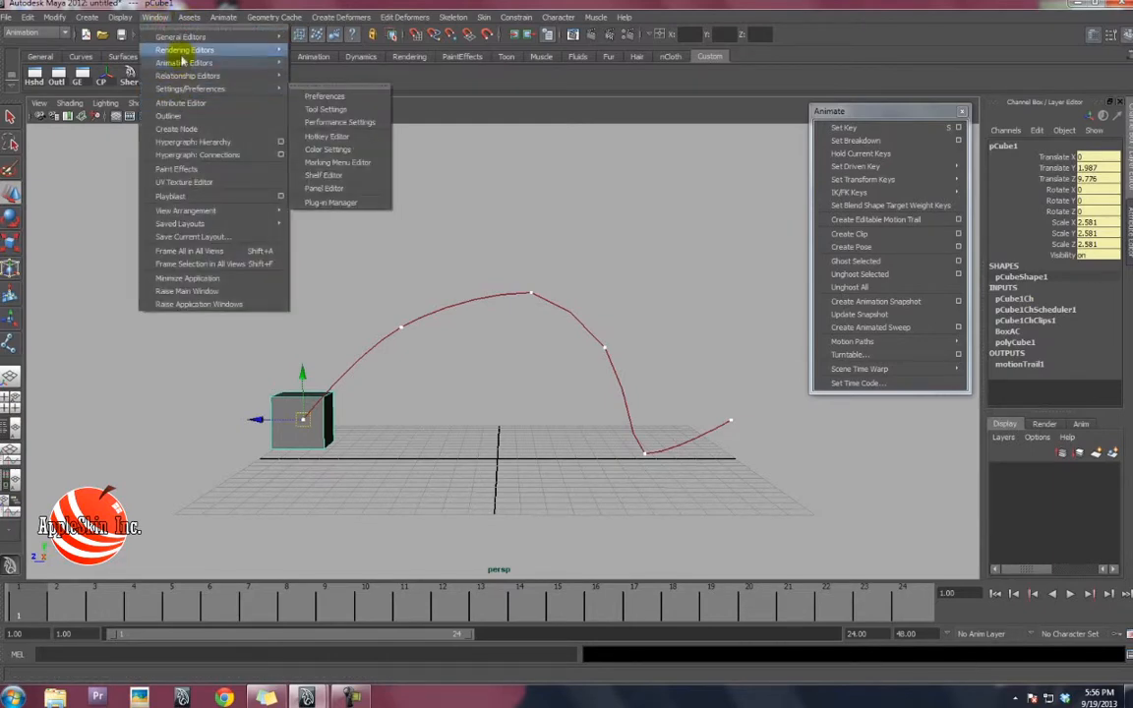
{"action": "mouse_move", "coordinate": [178, 65]}
{"action": "left_click", "coordinate": [313, 74]}
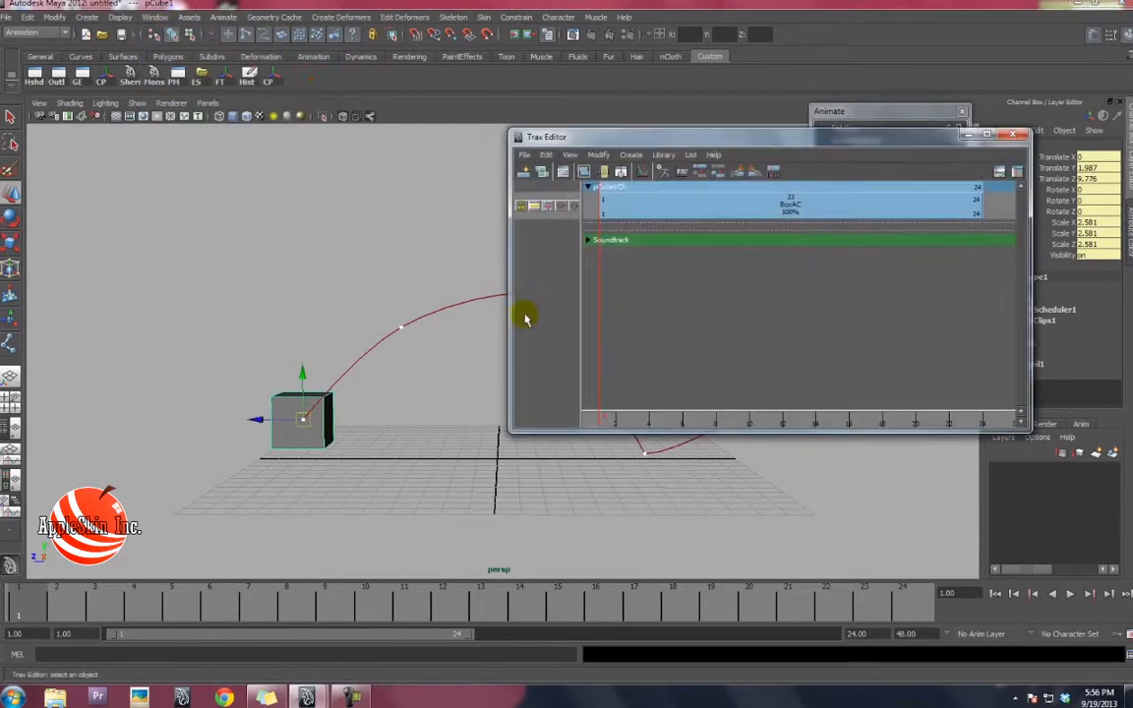
{"action": "left_click", "coordinate": [728, 205]}
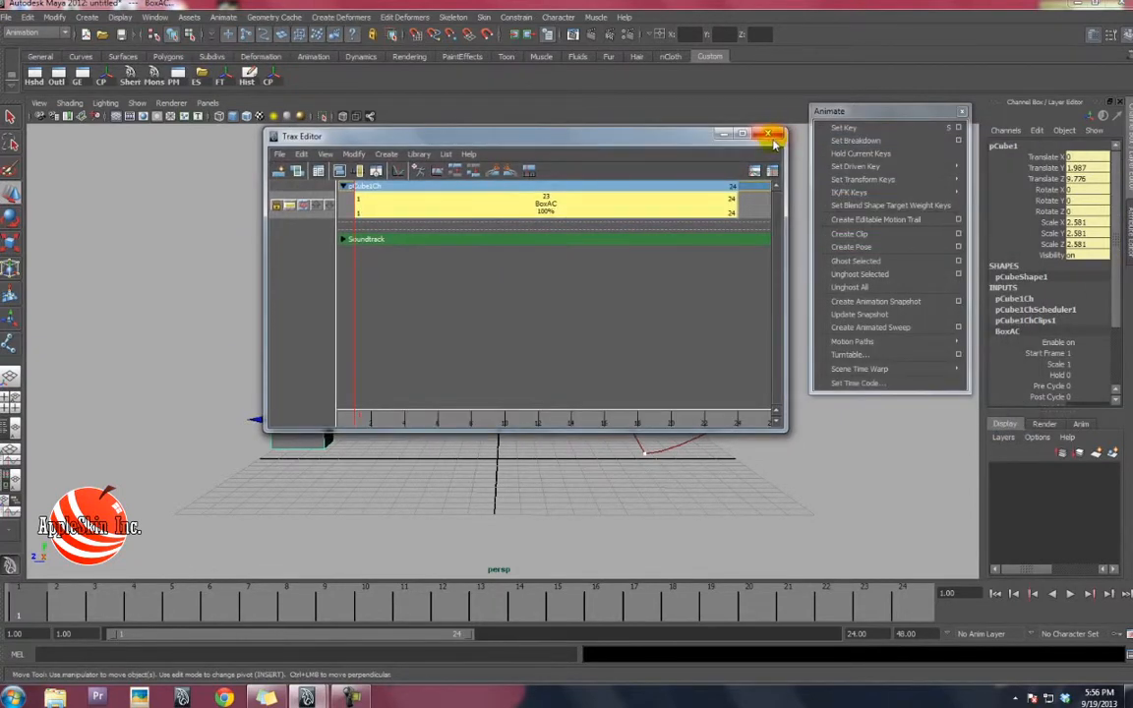
{"action": "left_click", "coordinate": [771, 132]}
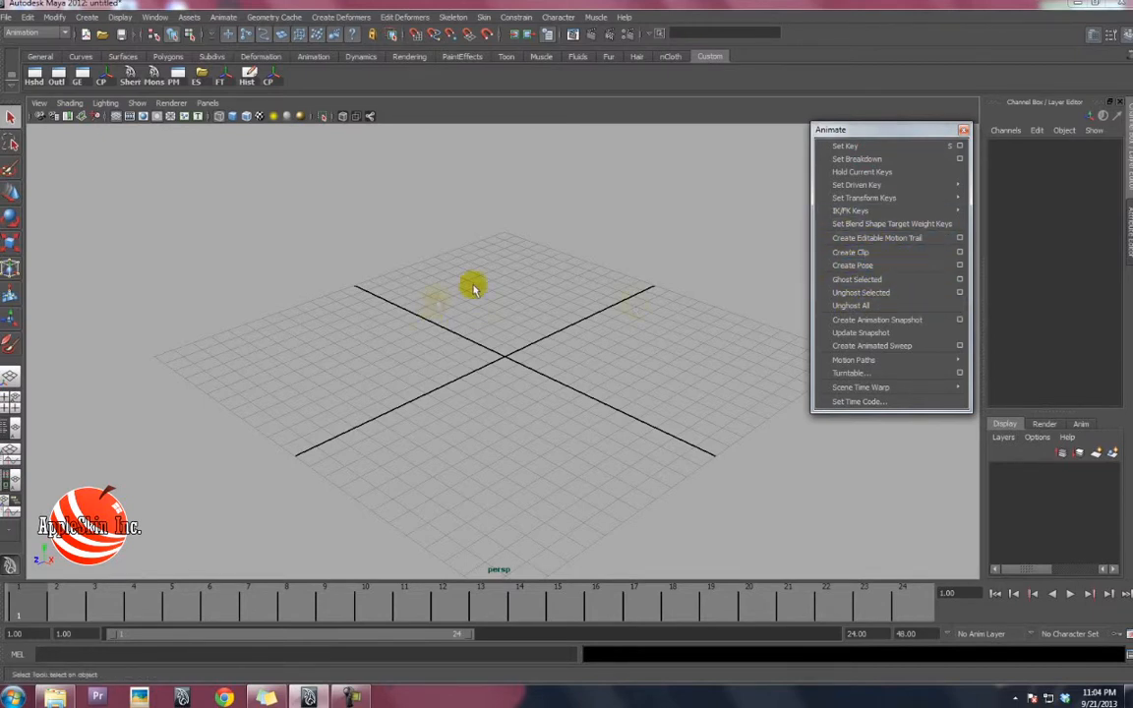
Open the character rig file morpheusRig_v01_00.mb from the Norman_Devil_Fly folder
{"action": "mouse_move", "coordinate": [471, 286]}
{"action": "left_mouse_down", "text": "alt"}
{"action": "mouse_move", "coordinate": [496, 296]}
{"action": "mouse_move", "coordinate": [481, 294]}
{"action": "left_mouse_up", "text": "alt"}
{"action": "left_click", "coordinate": [103, 36]}
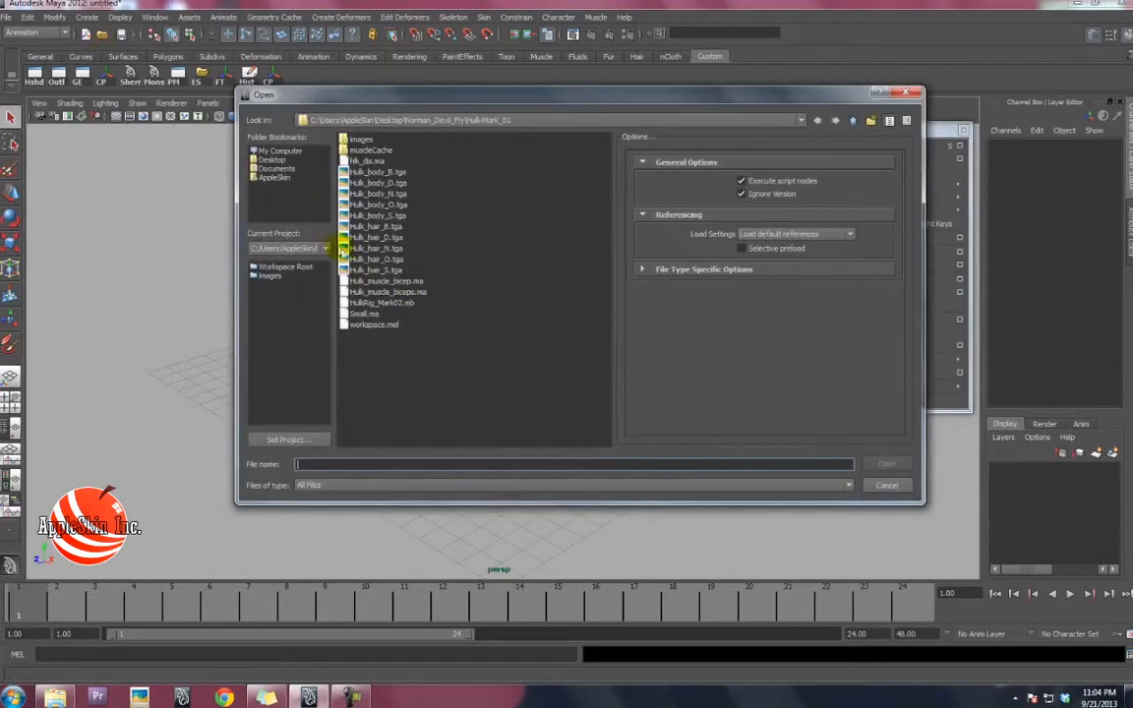
{"action": "left_click", "coordinate": [853, 121]}
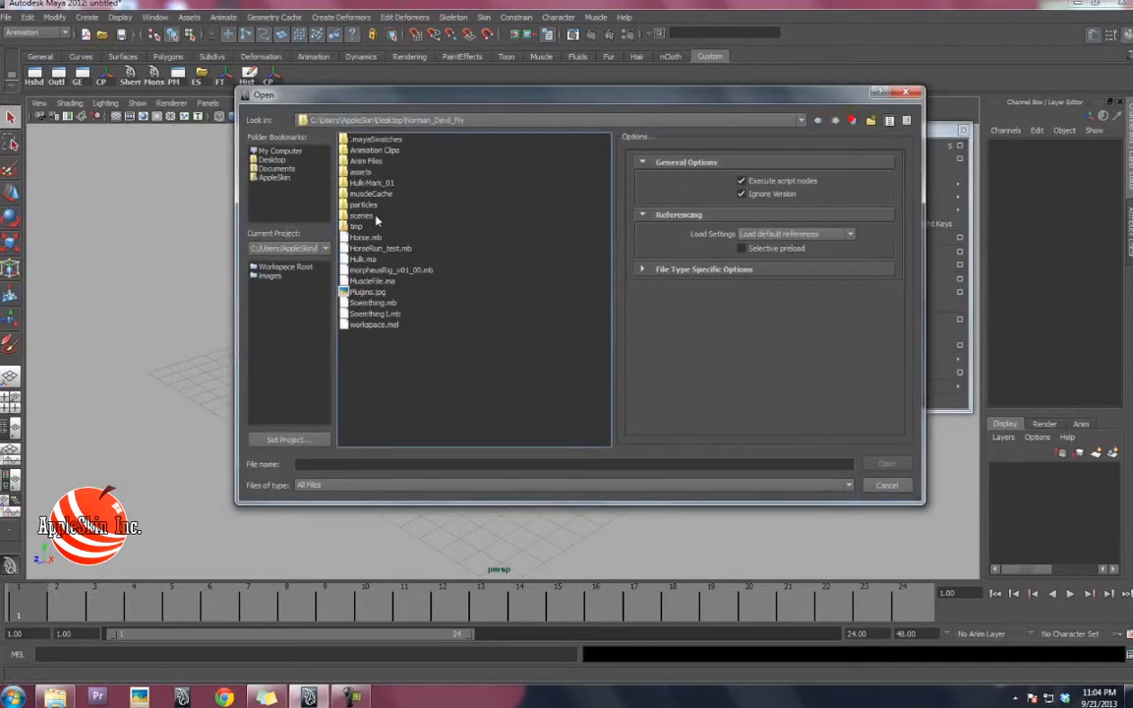
{"action": "left_click", "coordinate": [374, 271]}
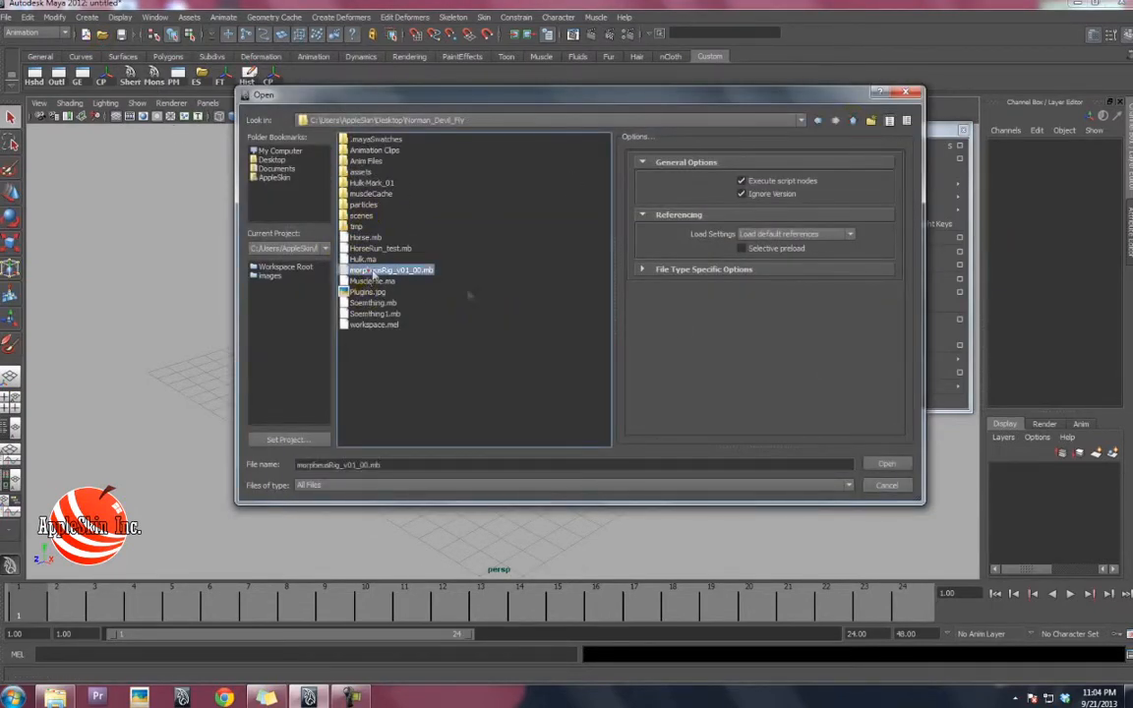
{"action": "left_click", "coordinate": [885, 465]}
{"action": "left_click", "coordinate": [567, 353]}
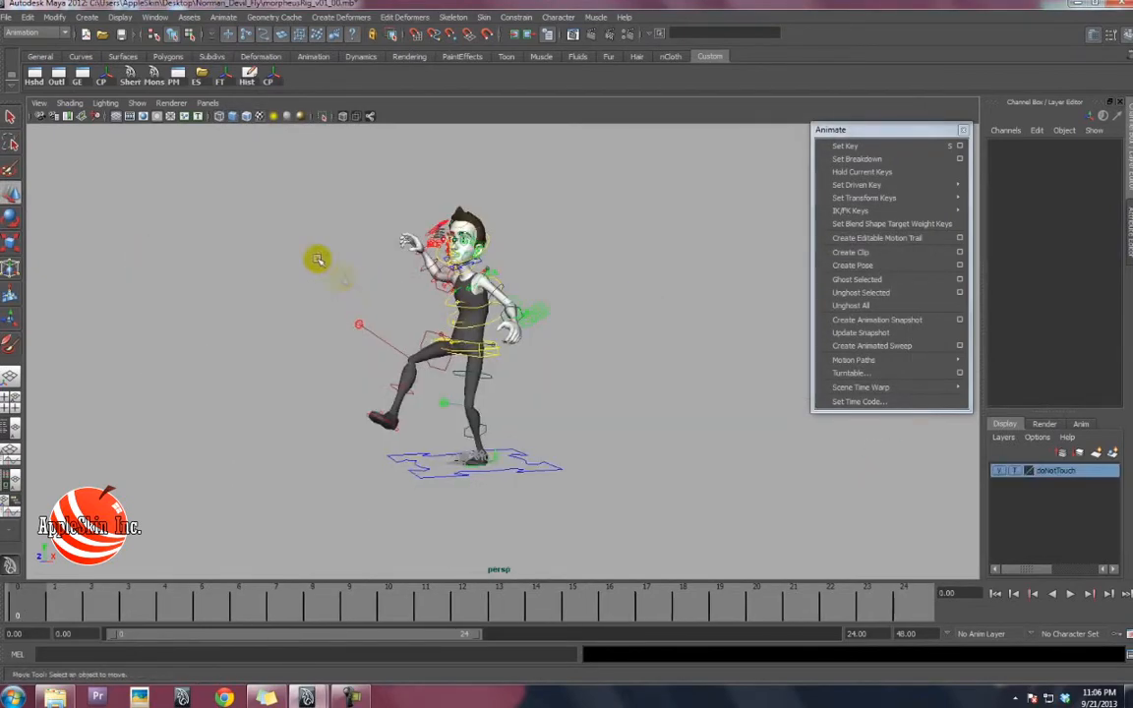
Exclude surfaces from selection, select all of the character's rig controls and deselect the large ground control at the feet
{"action": "left_click_drag", "start_coordinate": [614, 487], "coordinate": [615, 459]}
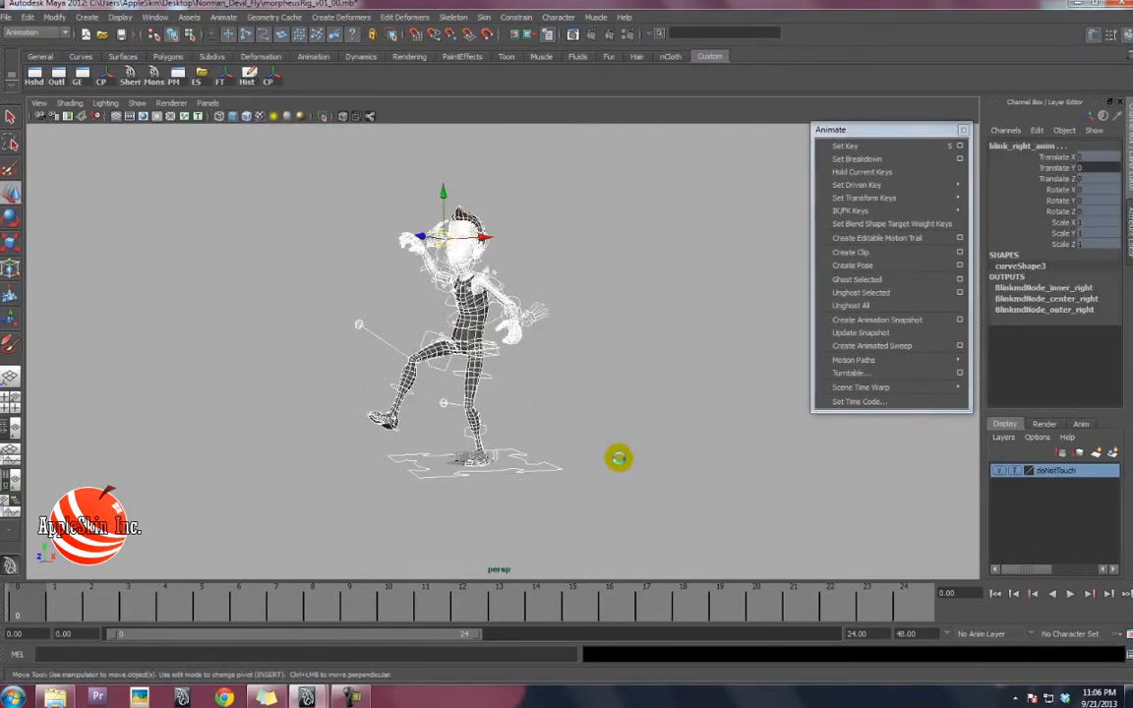
{"action": "left_click", "coordinate": [281, 38]}
{"action": "left_click", "coordinate": [301, 200]}
{"action": "left_click_drag", "start_coordinate": [248, 177], "coordinate": [612, 511]}
{"action": "left_click_drag", "start_coordinate": [392, 467], "coordinate": [637, 464], "text": "alt"}
{"action": "left_click", "coordinate": [531, 446], "text": "shift"}
{"action": "left_click_drag", "start_coordinate": [551, 463], "coordinate": [439, 462], "text": "alt"}
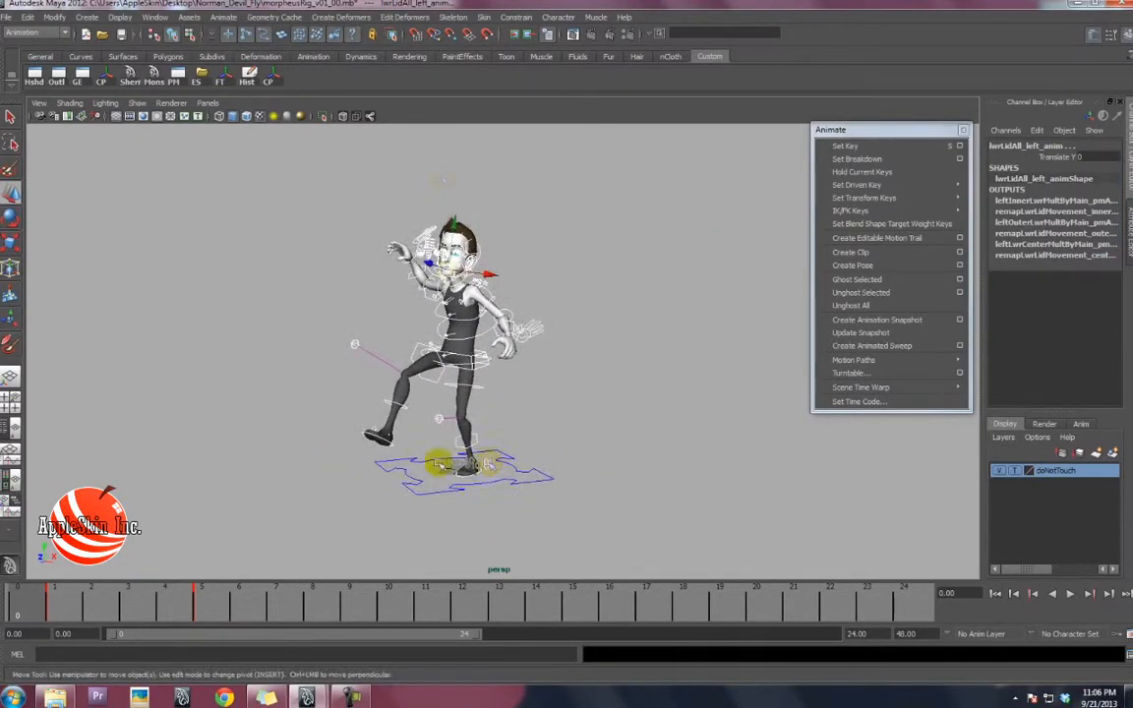
{"action": "middle_click_drag", "start_coordinate": [445, 337], "coordinate": [443, 329], "text": "alt"}
{"action": "middle_click_drag", "start_coordinate": [537, 500], "coordinate": [536, 491], "text": "alt"}
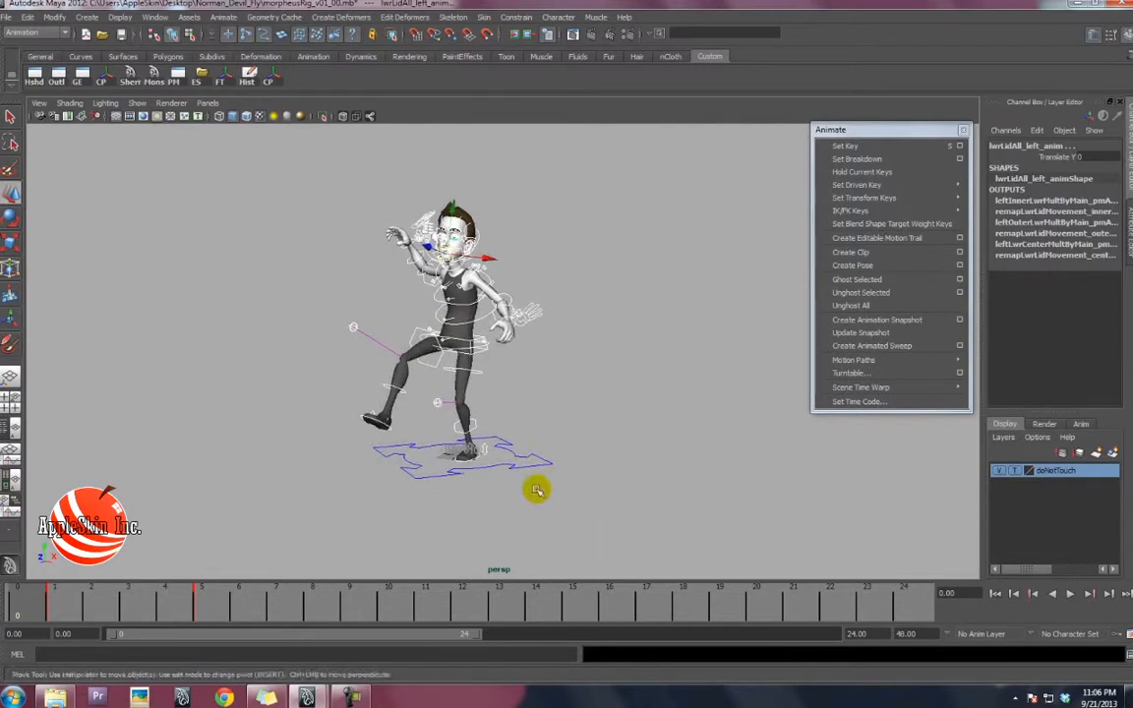
Delete the selected controls' keys at frames 1 and 5, and return to frame 0
{"action": "left_click", "coordinate": [48, 607]}
{"action": "right_click", "coordinate": [72, 606]}
{"action": "left_click", "coordinate": [96, 472]}
{"action": "left_click", "coordinate": [183, 602]}
{"action": "right_click", "coordinate": [208, 605]}
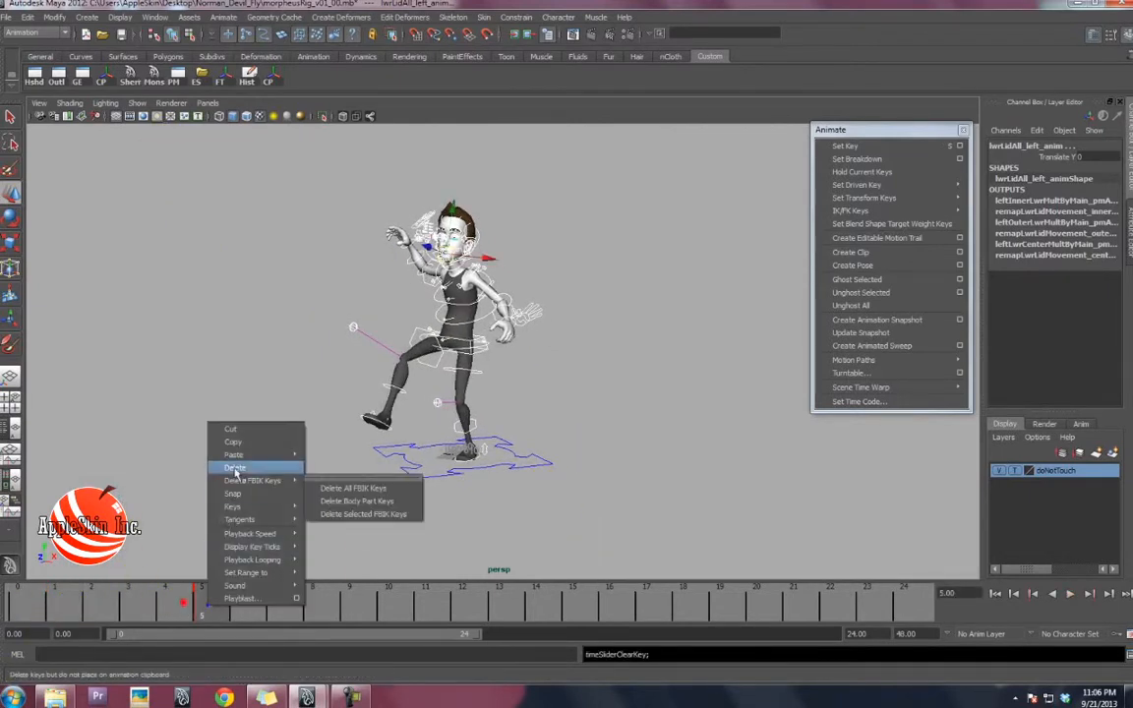
{"action": "left_click", "coordinate": [234, 472]}
{"action": "left_click", "coordinate": [23, 601]}
{"action": "middle_click_drag", "start_coordinate": [439, 426], "coordinate": [473, 412], "text": "alt"}
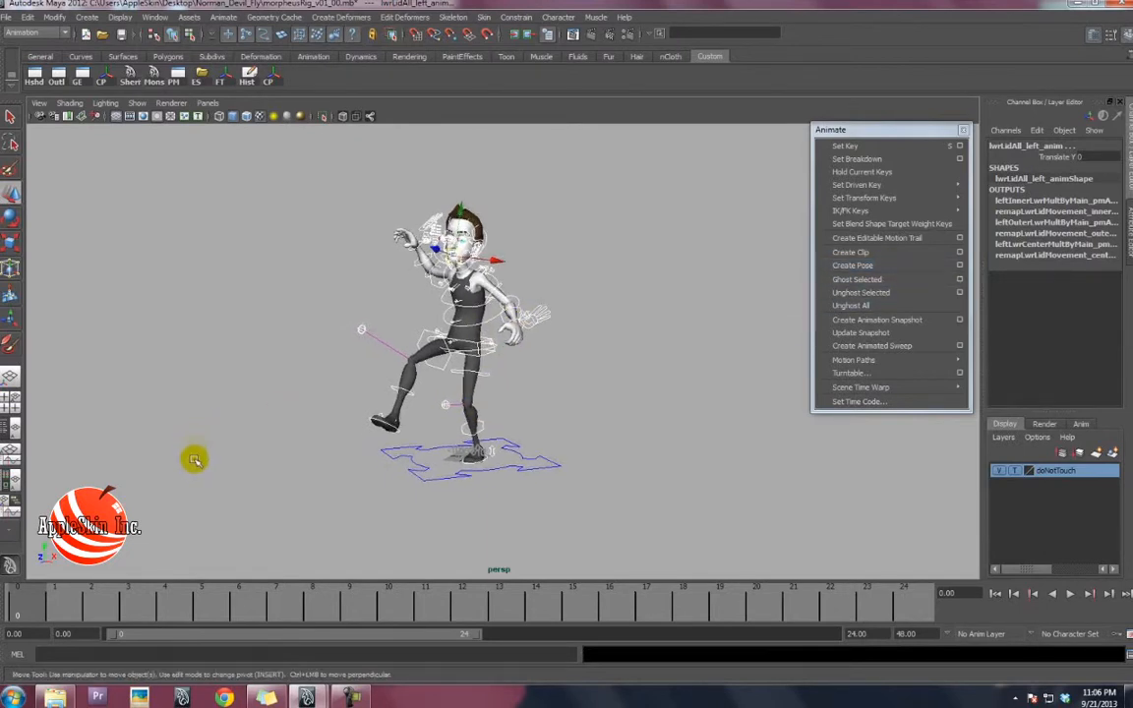
Set a key on all the selected rig controls at frame 0
{"action": "key", "text": "s"}
{"action": "left_click", "coordinate": [224, 18]}
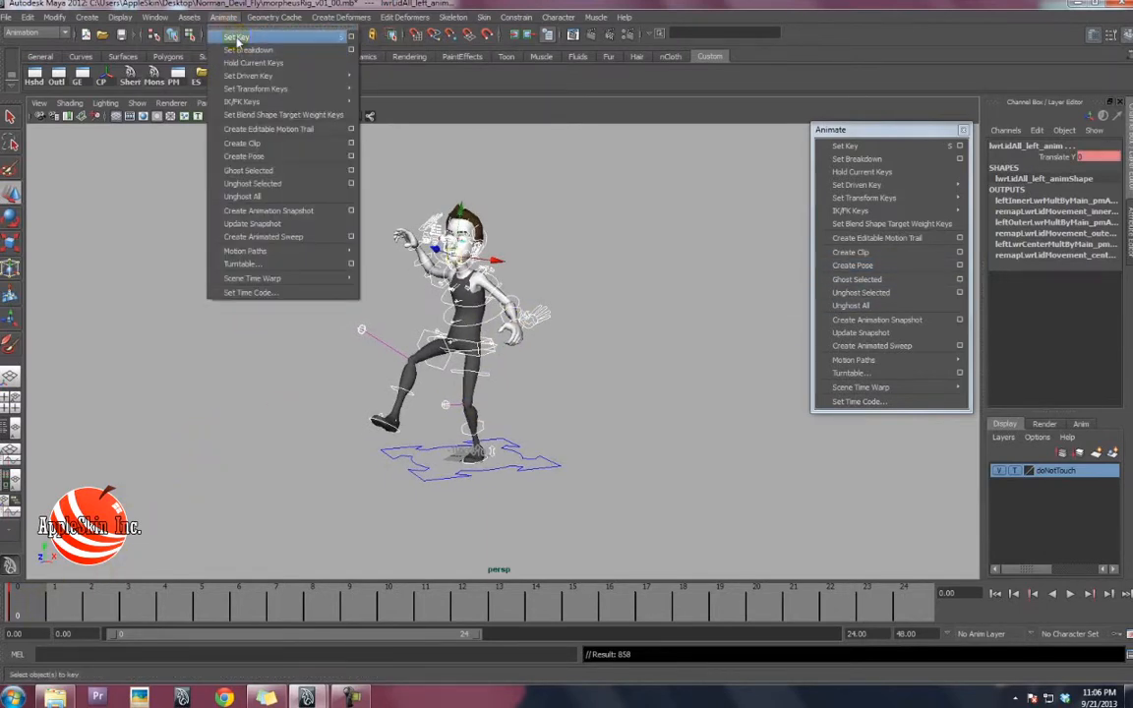
{"action": "left_click", "coordinate": [235, 38]}
{"action": "middle_click_drag", "start_coordinate": [462, 329], "coordinate": [466, 327], "text": "alt"}
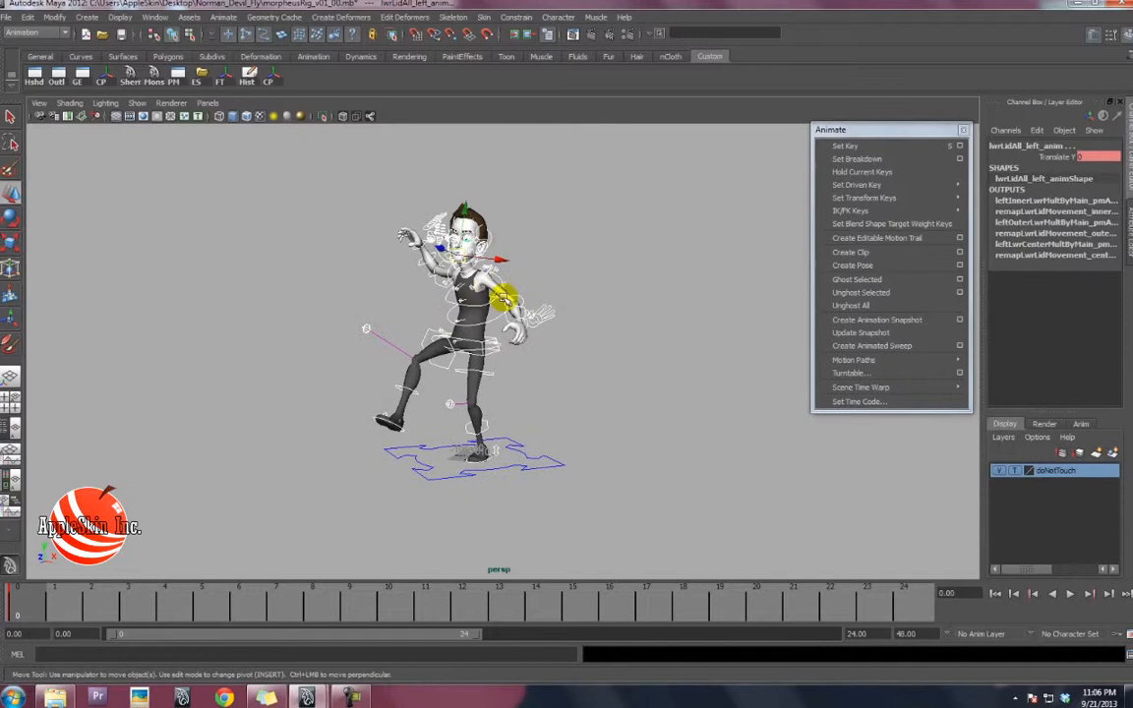
Try to create a pose named Morphy_DancePose from the selected controls, moving the pose options clear of the Animate tools
{"action": "left_click", "coordinate": [961, 265]}
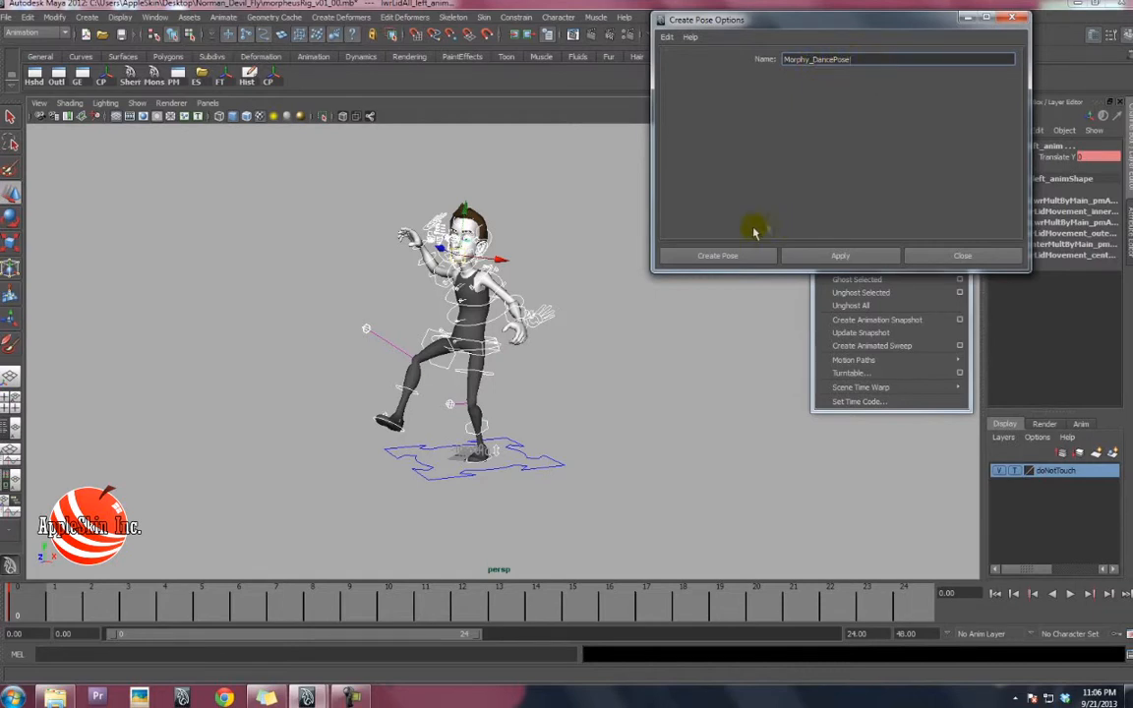
{"action": "left_click", "coordinate": [739, 256]}
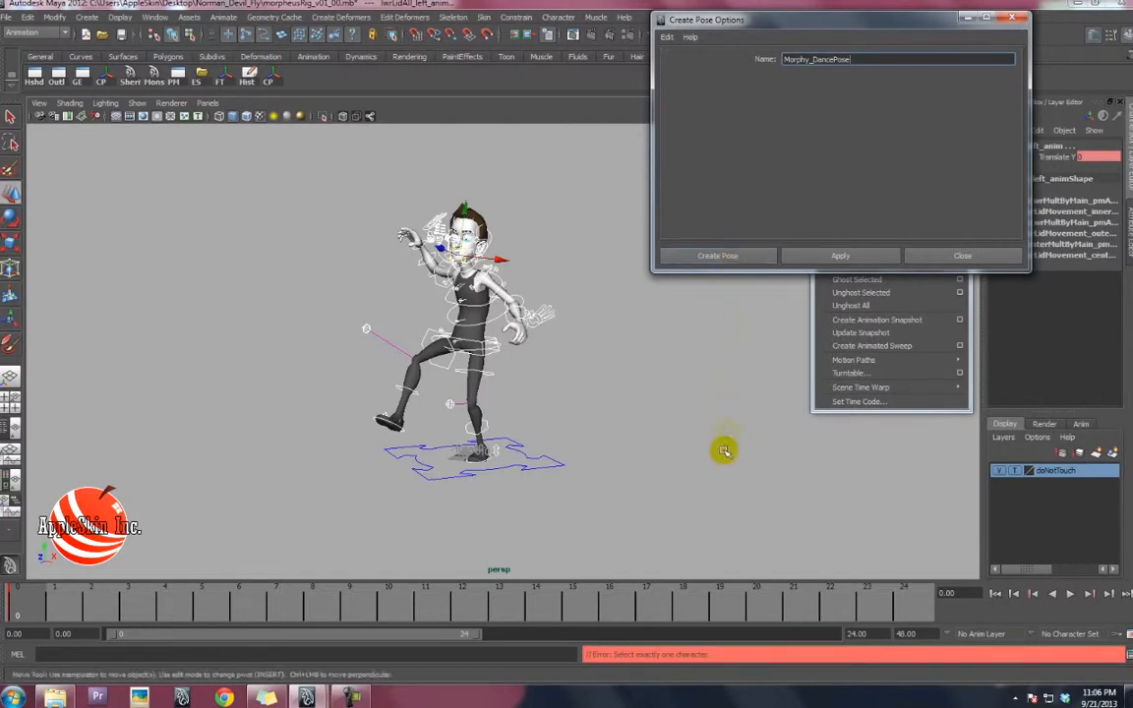
{"action": "middle_click_drag", "start_coordinate": [595, 442], "coordinate": [474, 434], "text": "alt"}
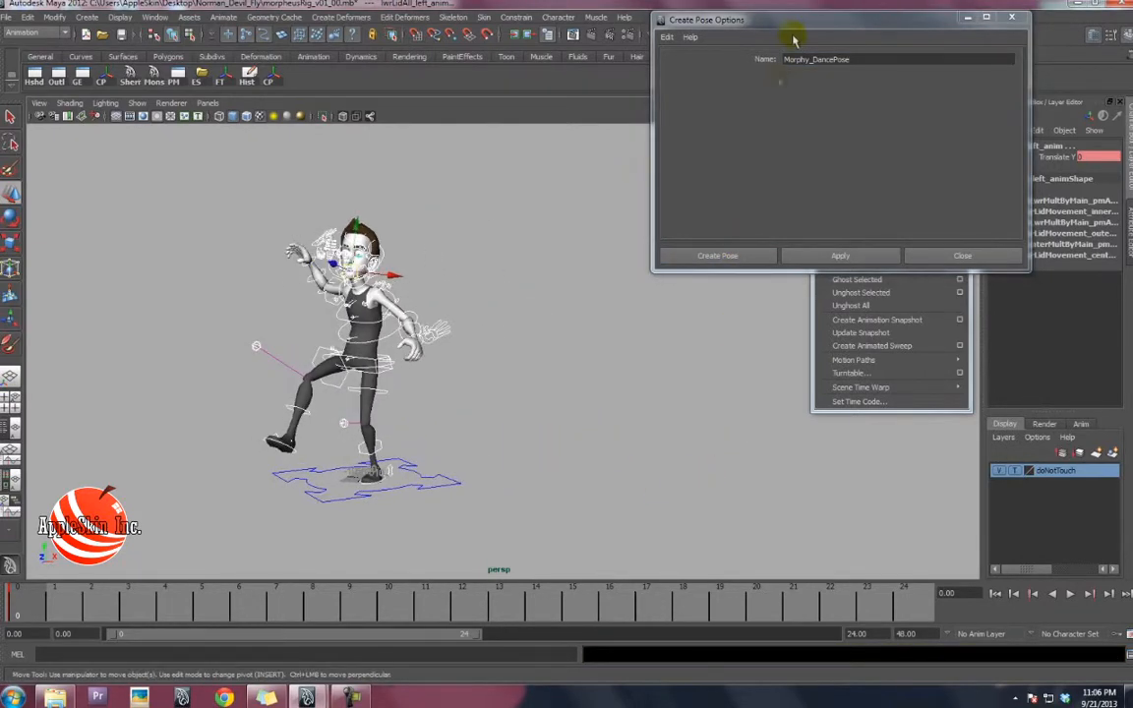
{"action": "left_click_drag", "start_coordinate": [716, 19], "coordinate": [546, 319]}
{"action": "middle_click_drag", "start_coordinate": [263, 256], "coordinate": [268, 284], "text": "alt"}
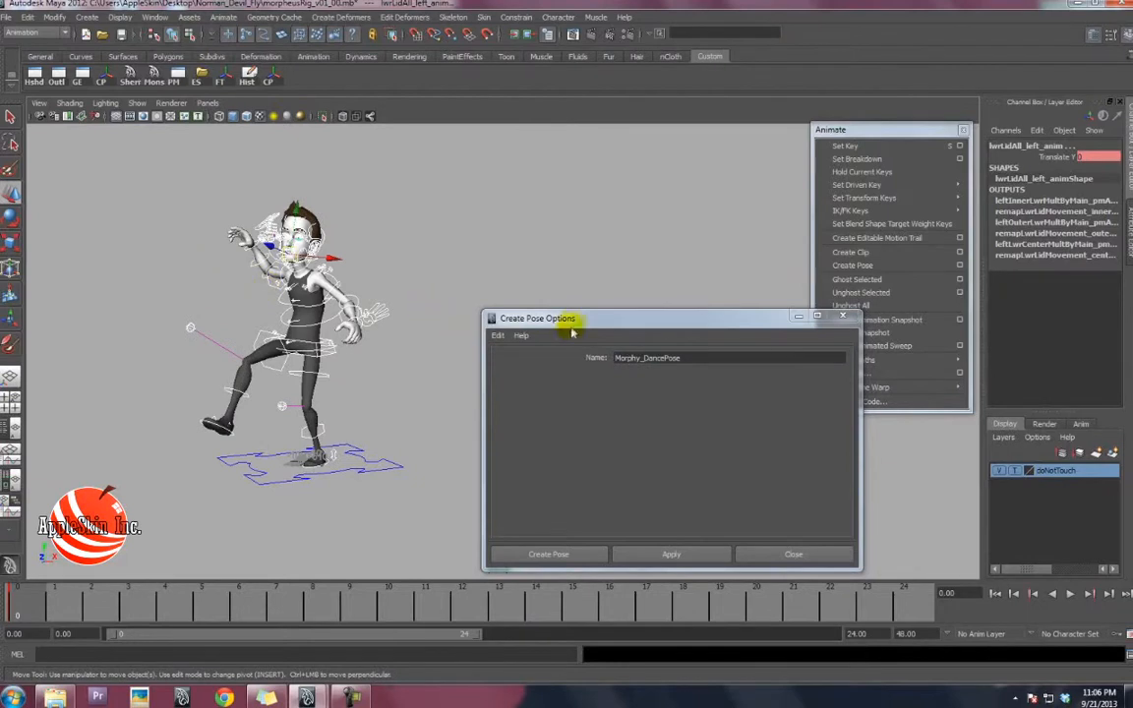
{"action": "left_click_drag", "start_coordinate": [571, 319], "coordinate": [543, 195]}
Create a character set named Morphy from the selected rig controls, including all keyable attributes
{"action": "left_click", "coordinate": [549, 17]}
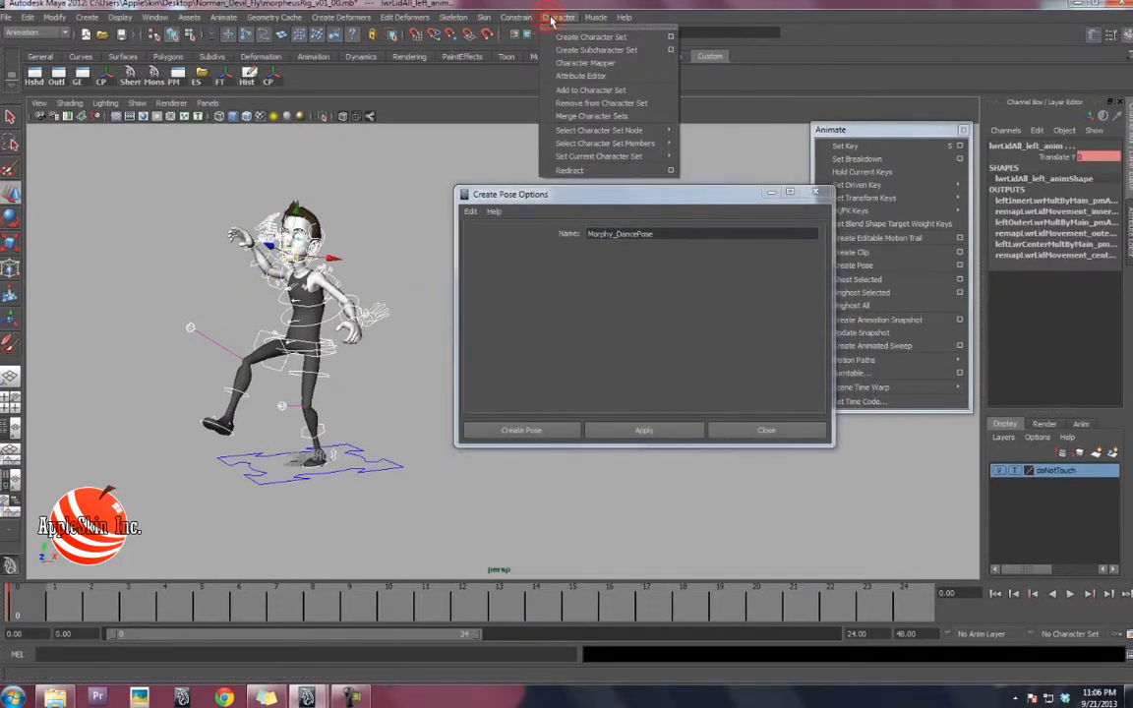
{"action": "left_click", "coordinate": [665, 34]}
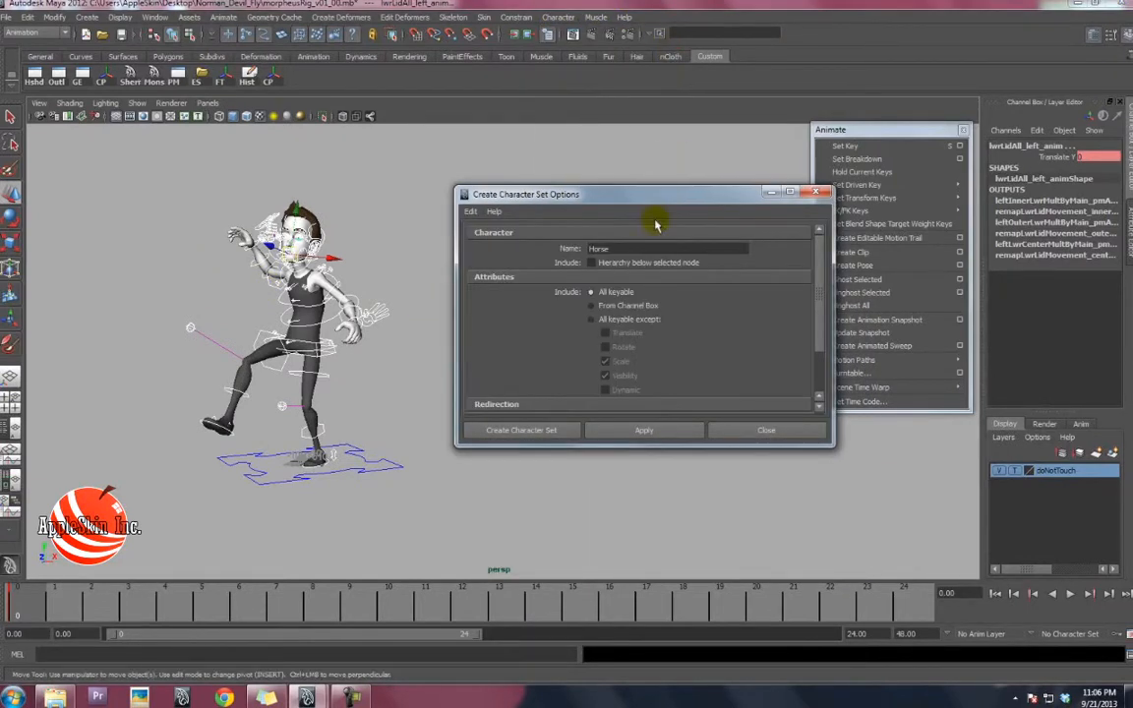
{"action": "mouse_move", "coordinate": [623, 203]}
{"action": "left_mouse_down"}
{"action": "mouse_move", "coordinate": [629, 269]}
{"action": "mouse_move", "coordinate": [611, 221]}
{"action": "left_mouse_up"}
{"action": "left_click", "coordinate": [604, 269]}
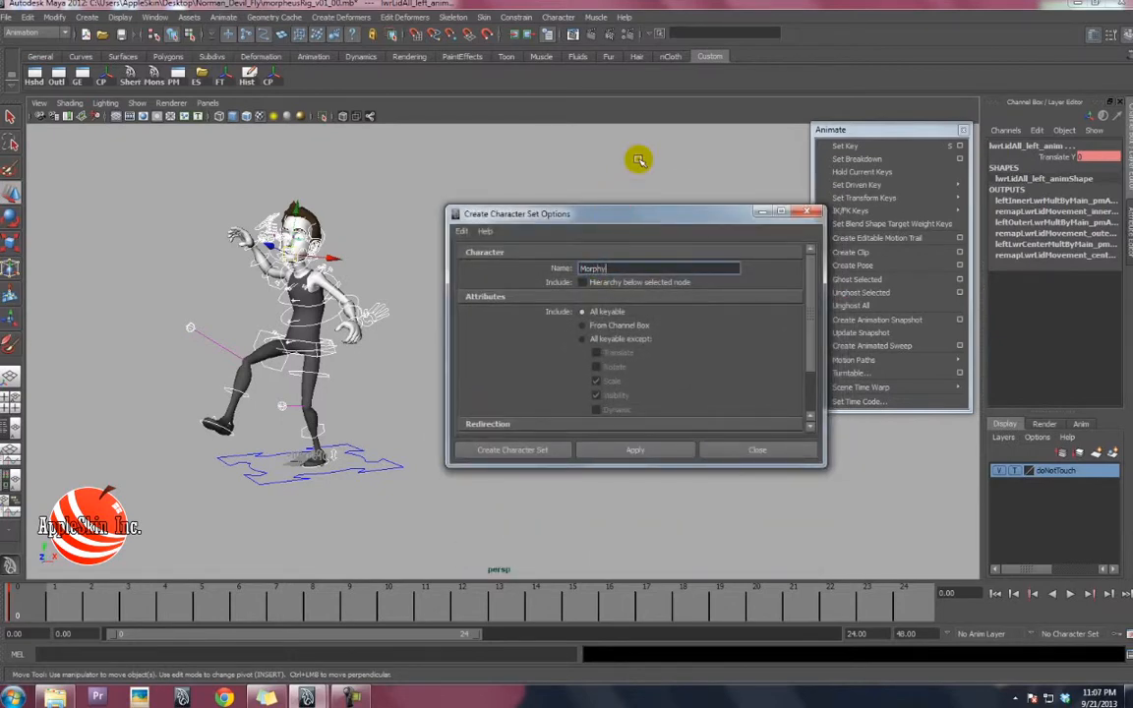
{"action": "scroll", "coordinate": [612, 391], "scroll_direction": "down", "scroll_amount": 2}
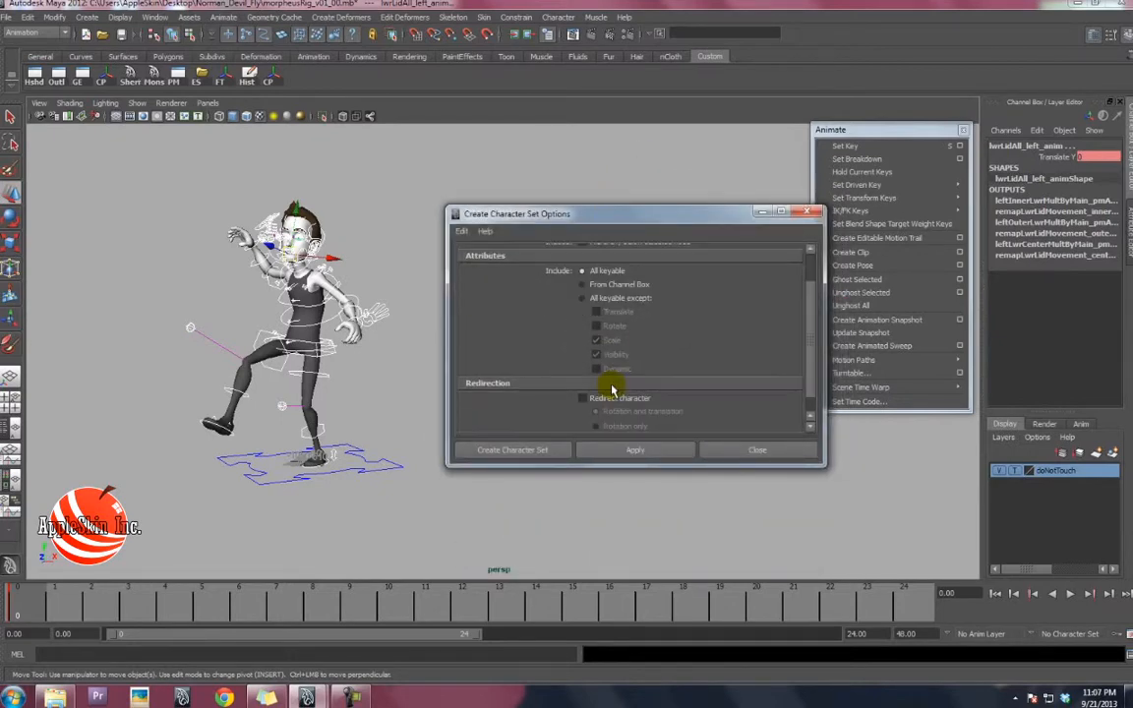
{"action": "scroll", "coordinate": [614, 389], "scroll_direction": "up", "scroll_amount": 2}
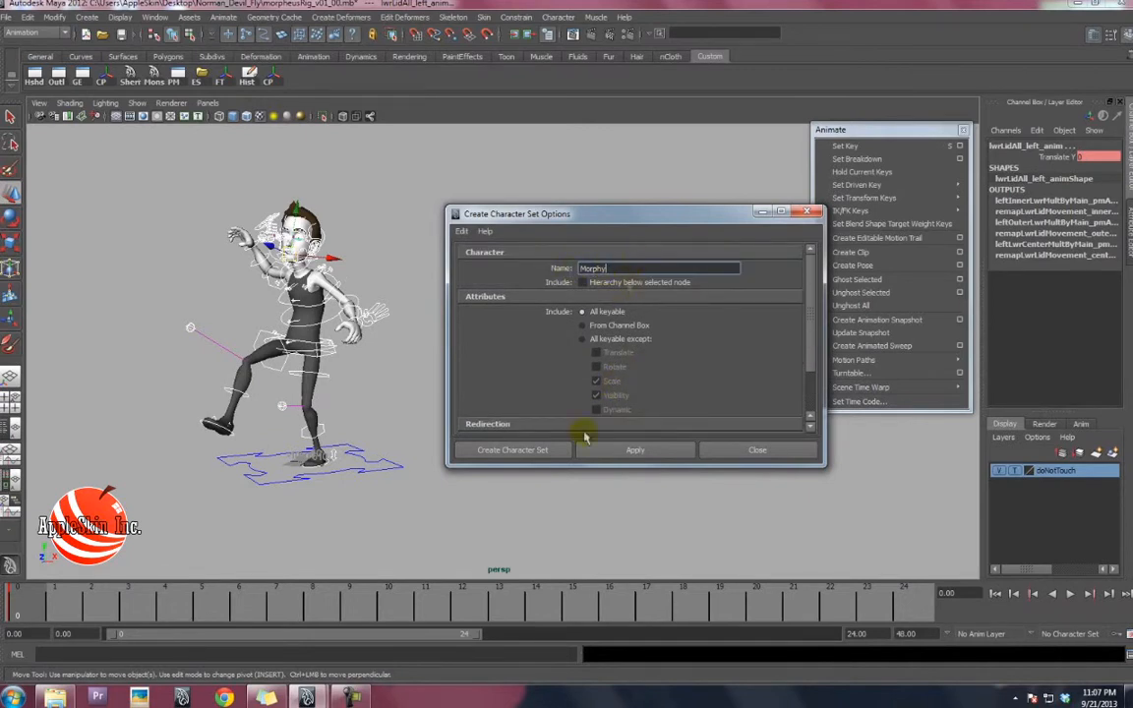
{"action": "left_click", "coordinate": [539, 450]}
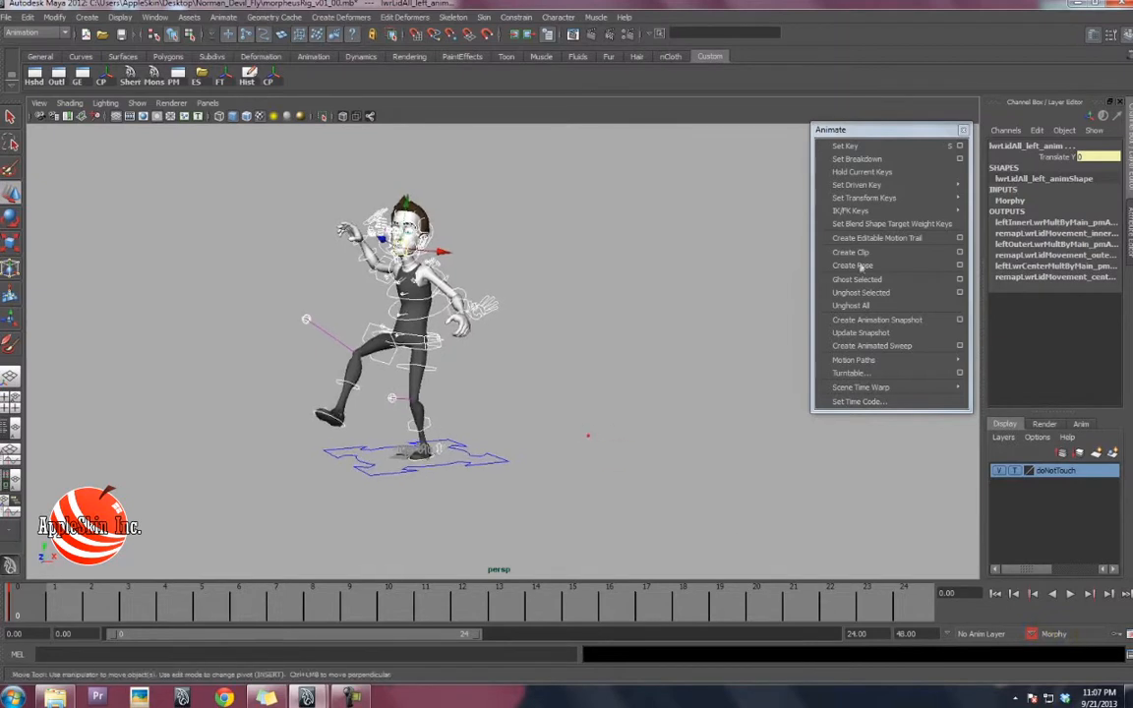
Create a pose named Morphy_DancePose for the Morphy character set
{"action": "left_click", "coordinate": [961, 265]}
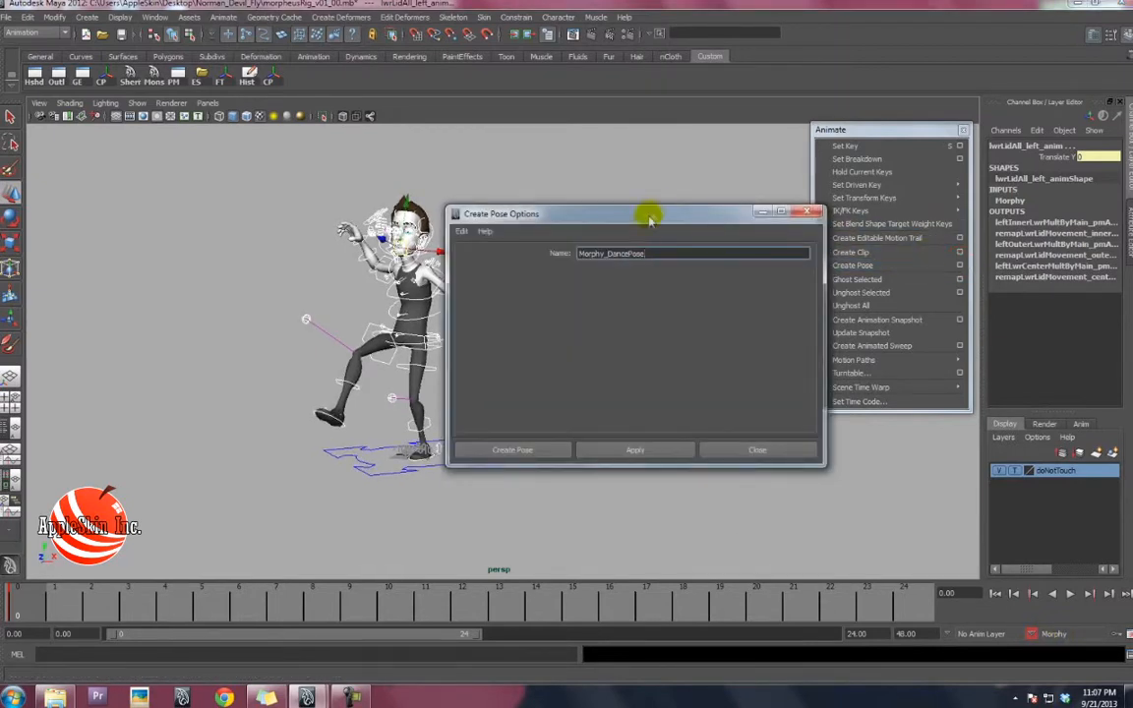
{"action": "left_click_drag", "start_coordinate": [650, 218], "coordinate": [685, 132]}
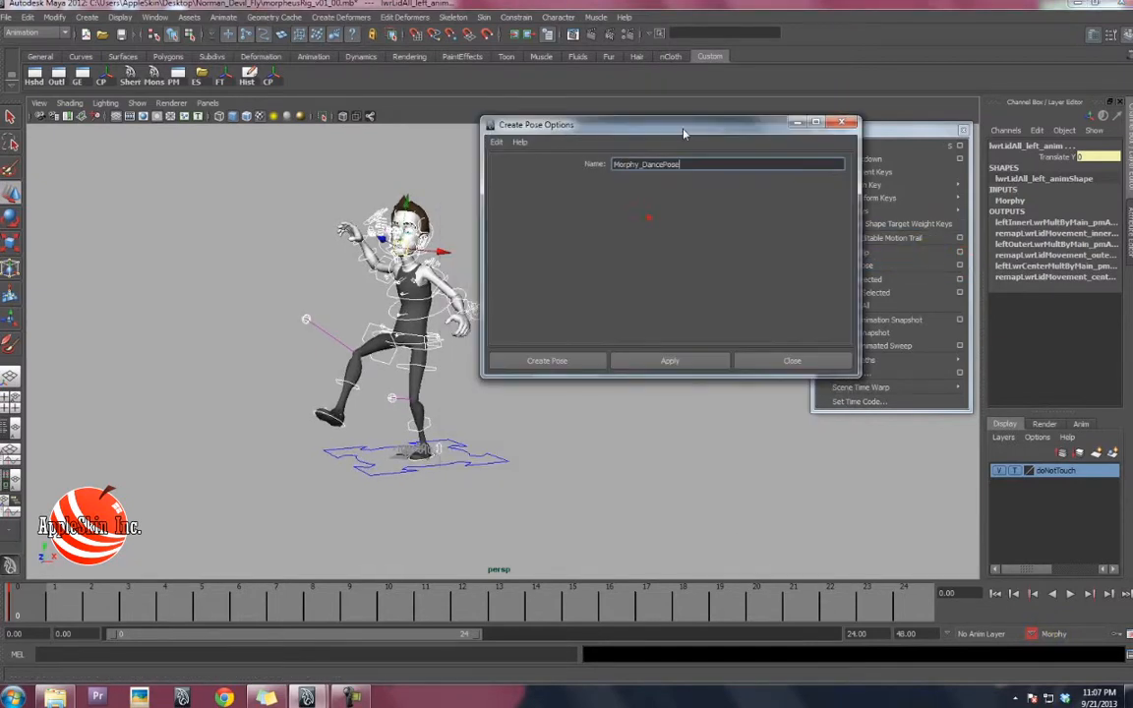
{"action": "left_click", "coordinate": [566, 360]}
{"action": "left_click_drag", "start_coordinate": [569, 359], "coordinate": [516, 352], "text": "alt"}
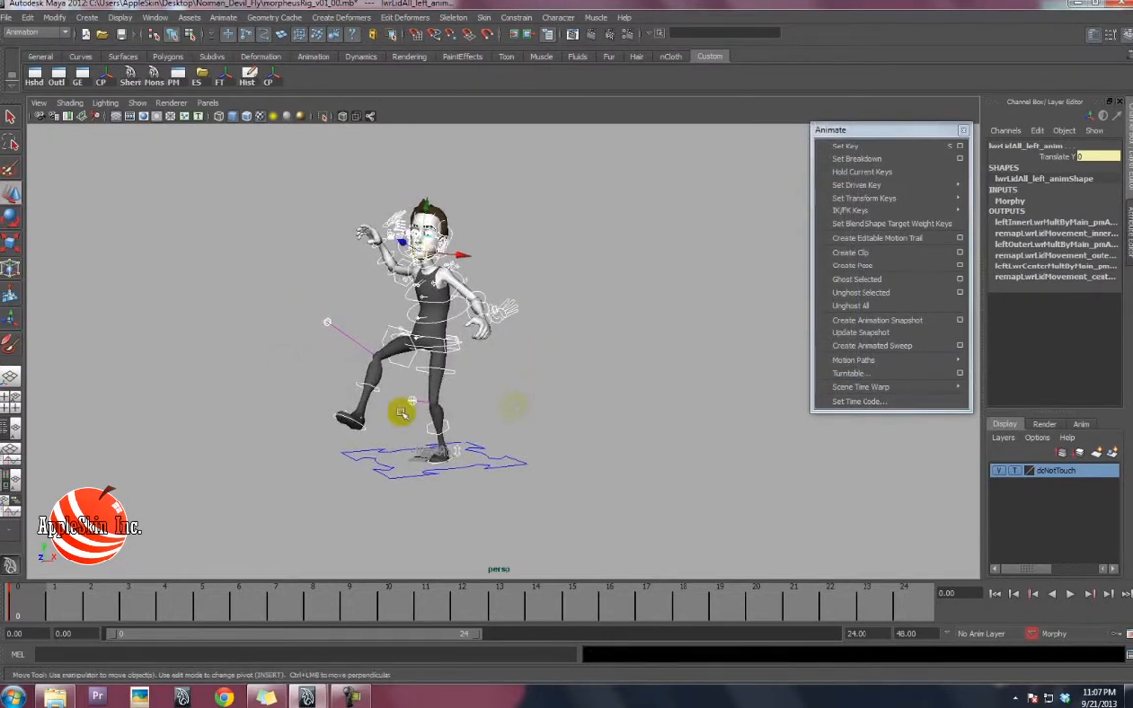
{"action": "left_click_drag", "start_coordinate": [440, 333], "coordinate": [474, 335], "text": "alt"}
Open the Visor at the character poses, check the commands for Morphy_DancePose and move the window clear of the character
{"action": "left_click", "coordinate": [154, 17]}
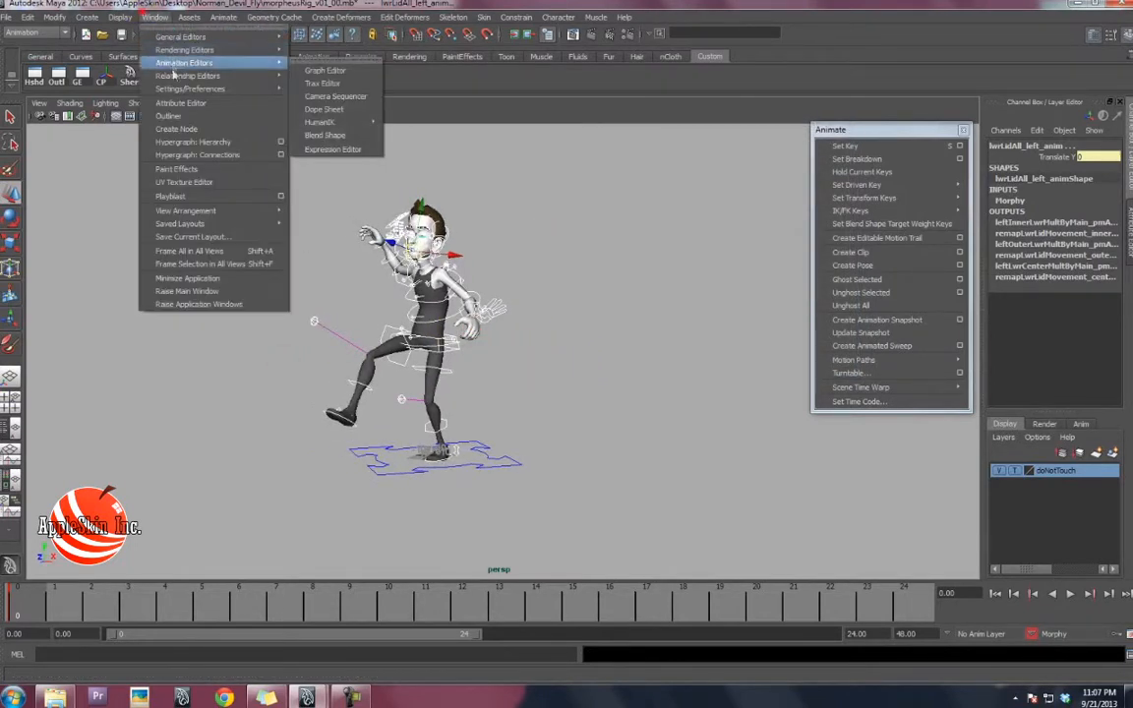
{"action": "mouse_move", "coordinate": [185, 39]}
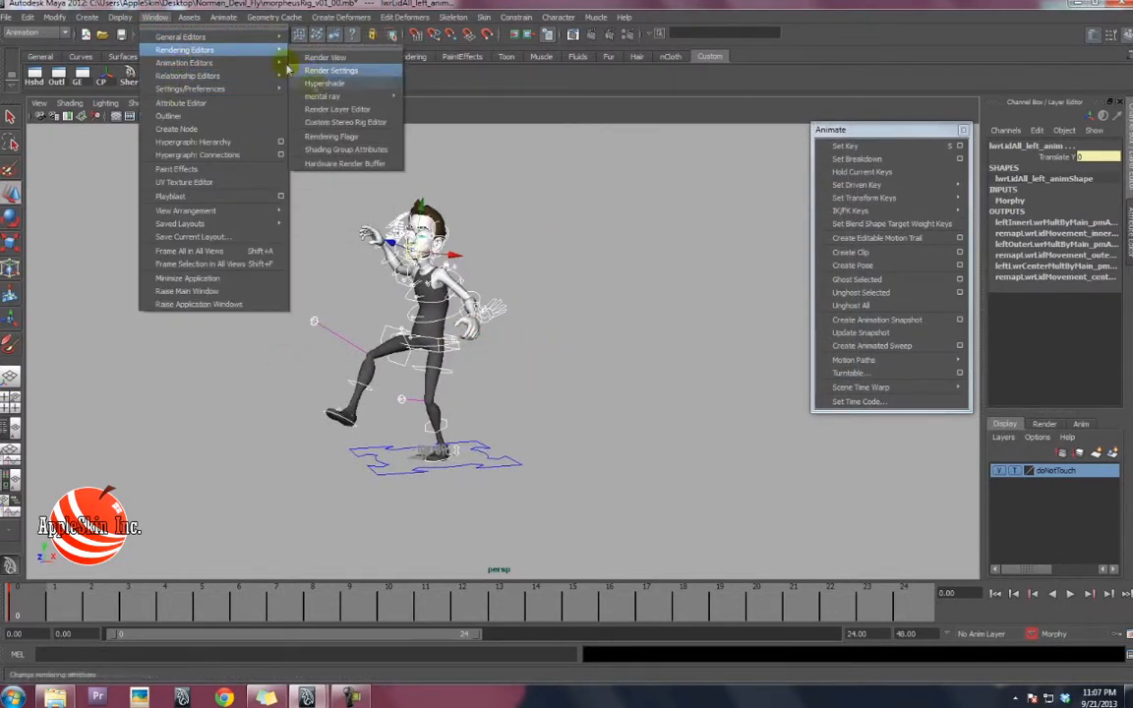
{"action": "left_click", "coordinate": [315, 82]}
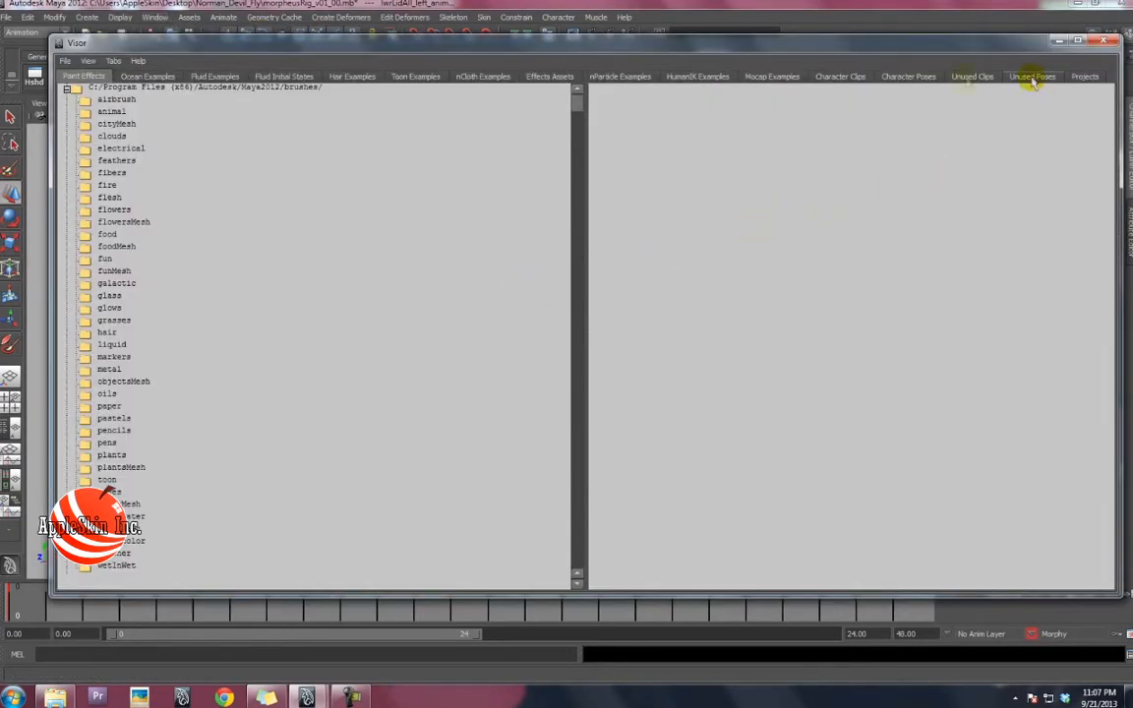
{"action": "left_click", "coordinate": [915, 77]}
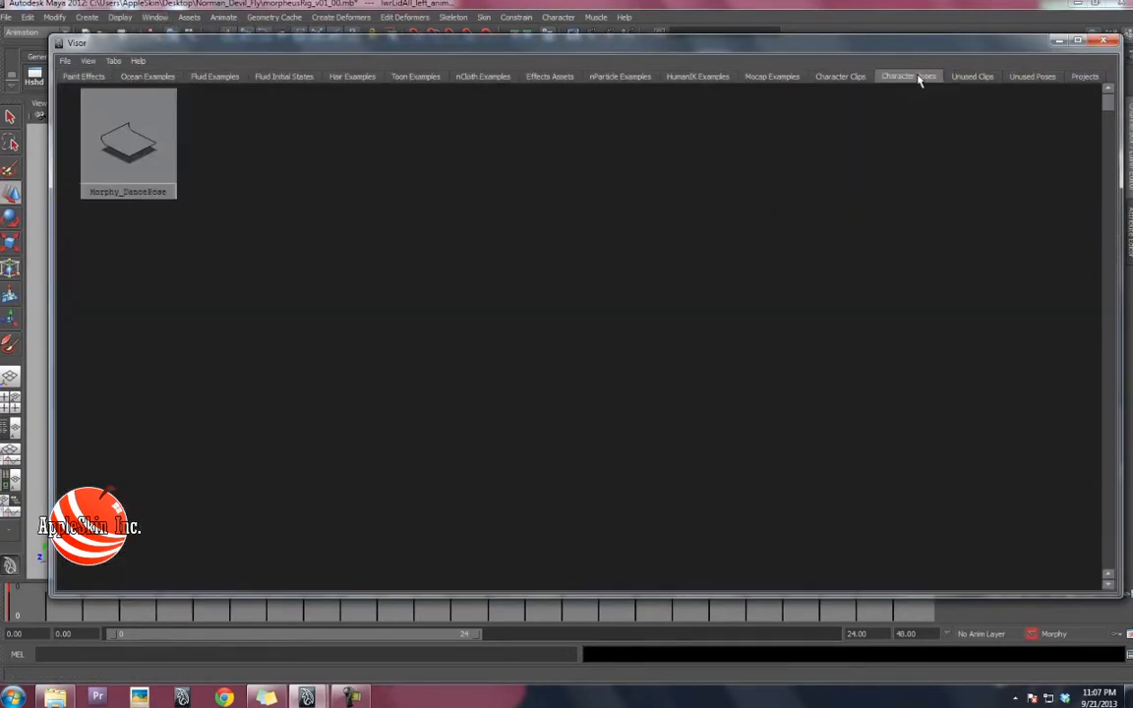
{"action": "right_click", "coordinate": [122, 146]}
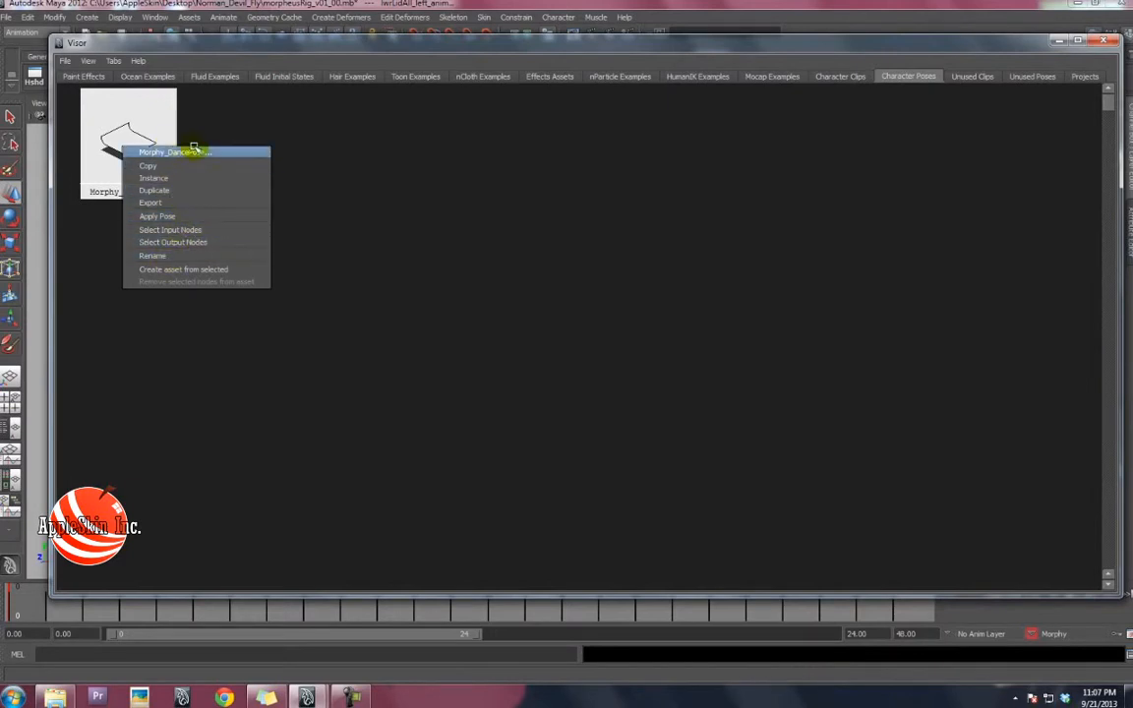
{"action": "left_click", "coordinate": [575, 162]}
{"action": "left_click_drag", "start_coordinate": [342, 45], "coordinate": [759, 46]}
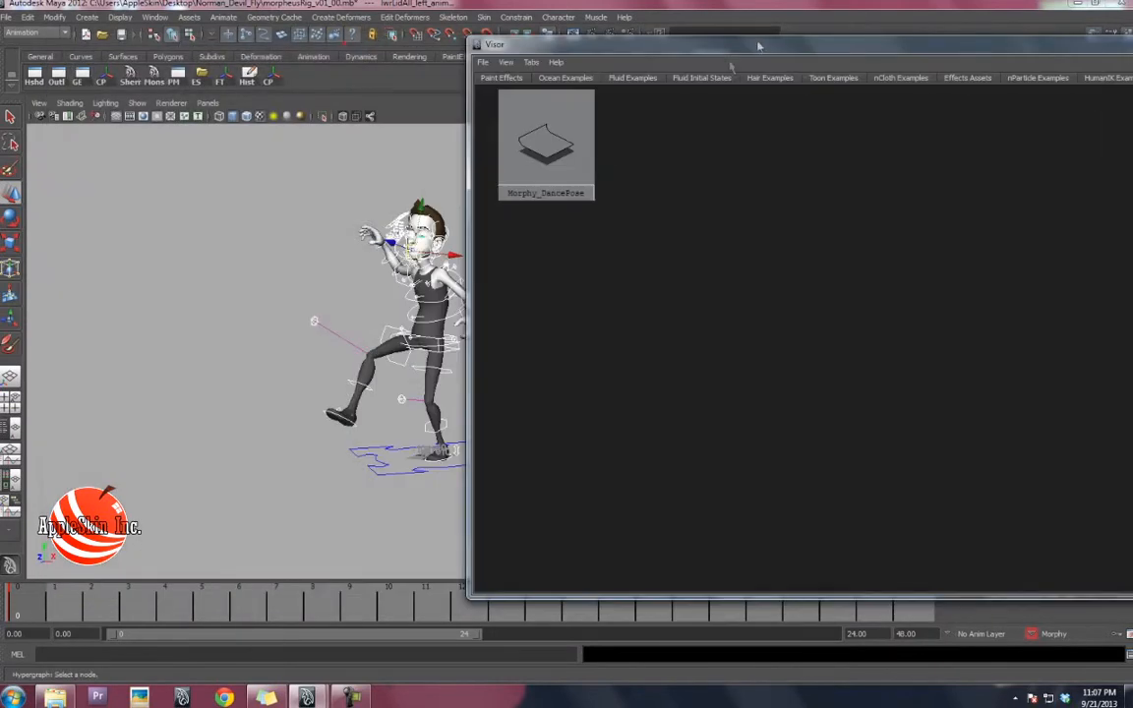
Go to frame 4 and deselect the character's rig controls
{"action": "middle_click_drag", "start_coordinate": [279, 298], "coordinate": [197, 311], "text": "alt"}
{"action": "left_click_drag", "start_coordinate": [197, 311], "coordinate": [247, 328], "text": "alt"}
{"action": "left_click", "coordinate": [184, 601]}
{"action": "middle_click_drag", "start_coordinate": [286, 406], "coordinate": [315, 421], "text": "alt"}
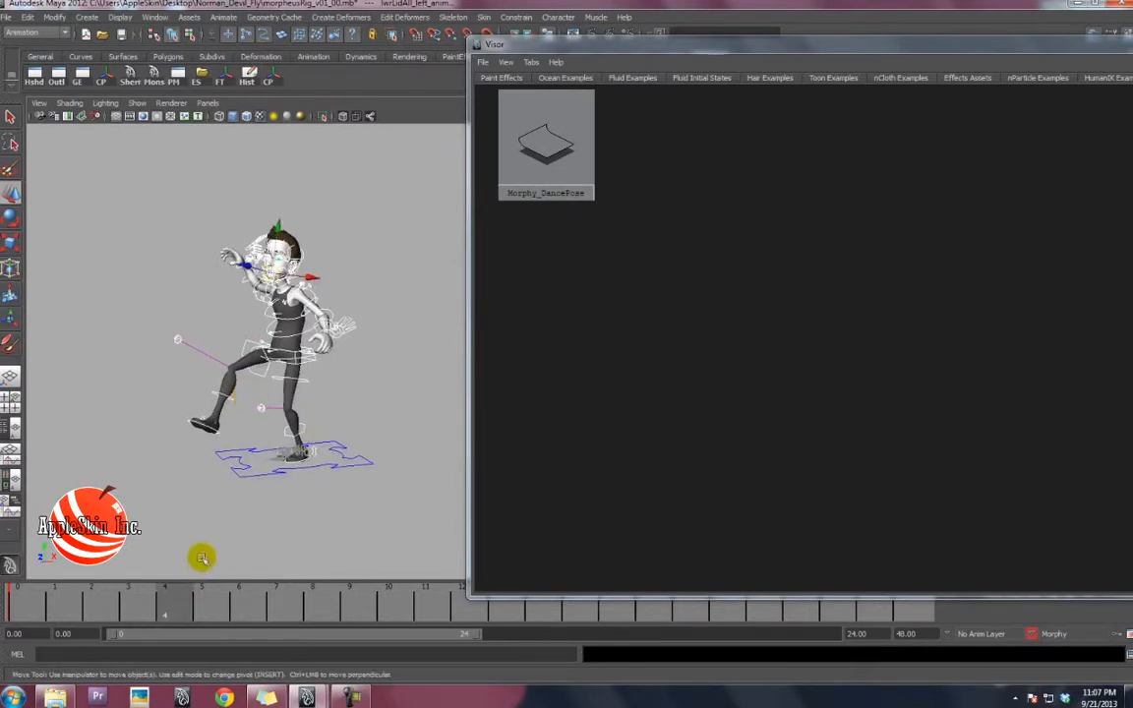
{"action": "left_click", "coordinate": [340, 523]}
Raise the character's spine root control and lower the lifted foot's IK control towards the ground
{"action": "left_click", "coordinate": [311, 363]}
{"action": "left_click", "coordinate": [306, 366]}
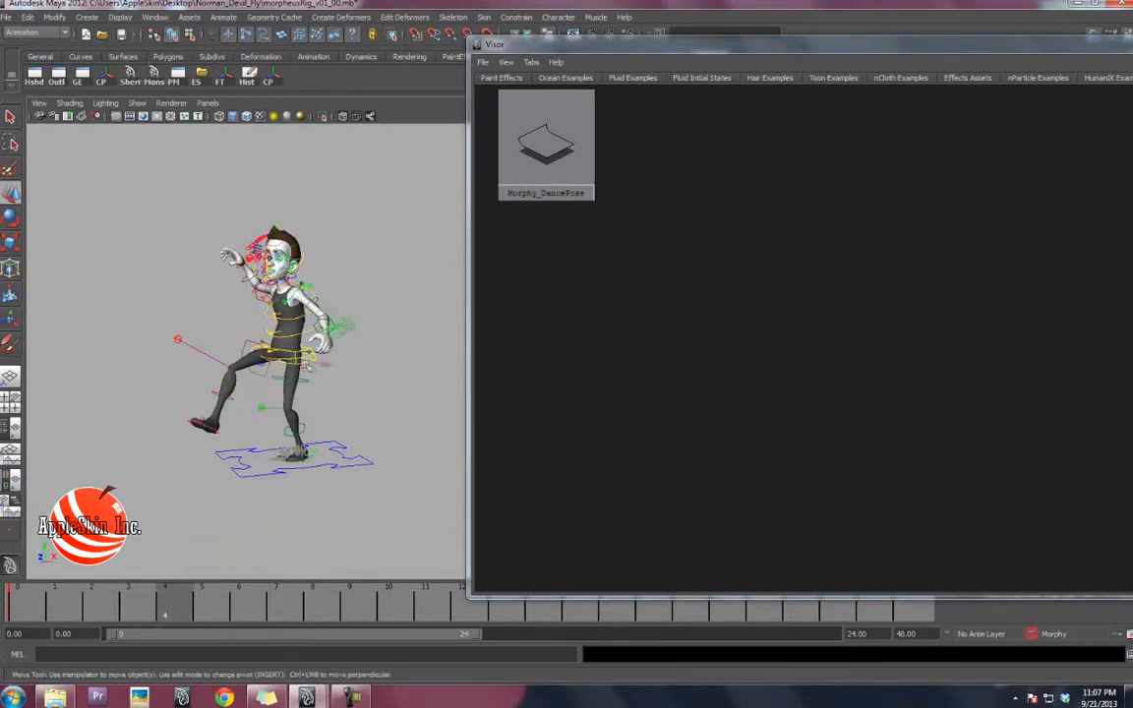
{"action": "left_click", "coordinate": [306, 365]}
{"action": "left_click_drag", "start_coordinate": [284, 365], "coordinate": [256, 390]}
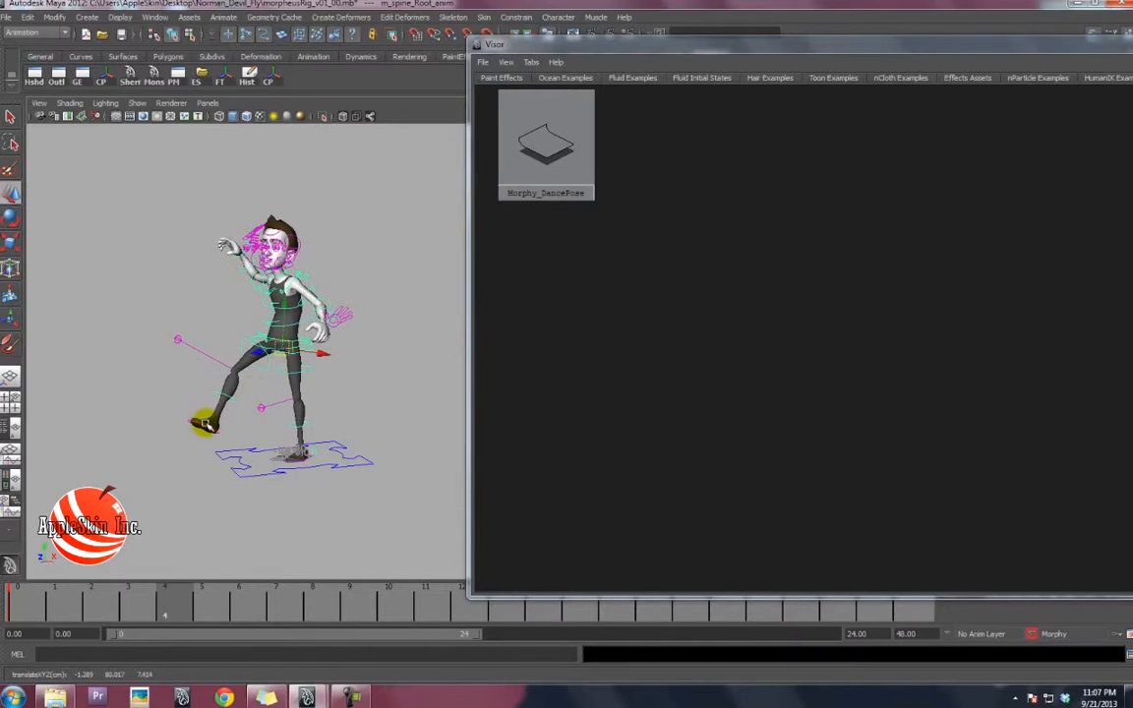
{"action": "left_click", "coordinate": [206, 424]}
{"action": "left_click_drag", "start_coordinate": [253, 439], "coordinate": [212, 439], "text": "alt"}
{"action": "left_click_drag", "start_coordinate": [253, 401], "coordinate": [329, 439]}
{"action": "key", "text": "e"}
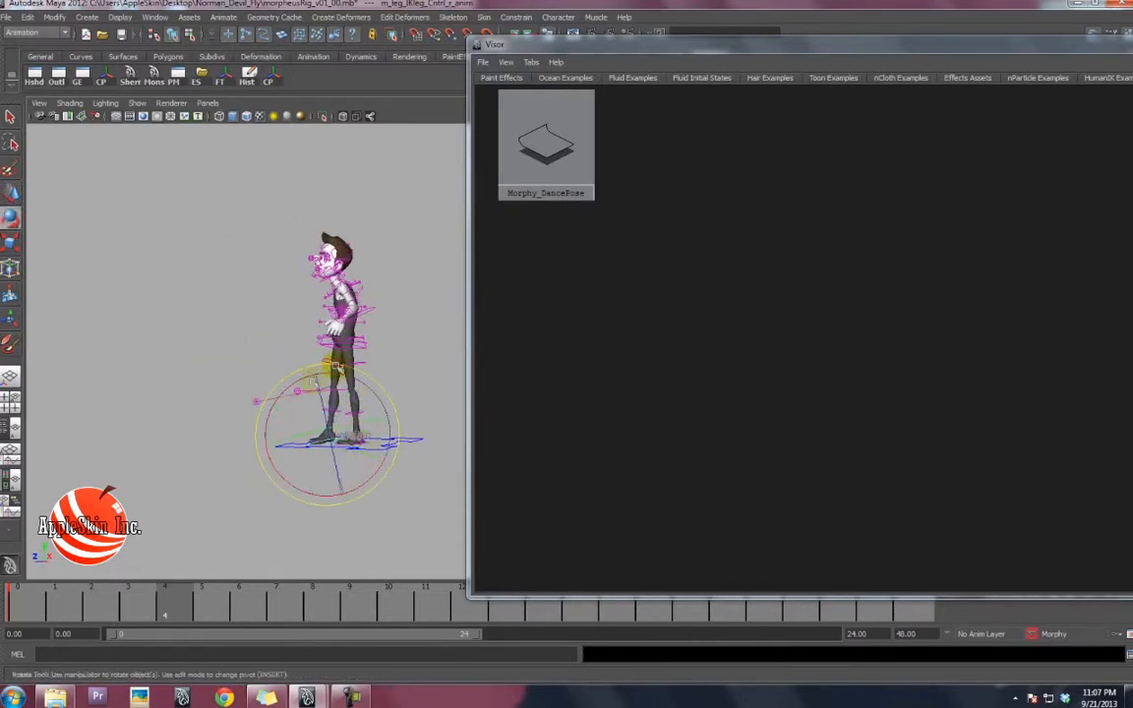
{"action": "left_click_drag", "start_coordinate": [312, 379], "coordinate": [325, 358], "text": "alt"}
{"action": "key", "text": "w"}
{"action": "middle_click_drag", "start_coordinate": [367, 423], "coordinate": [330, 399]}
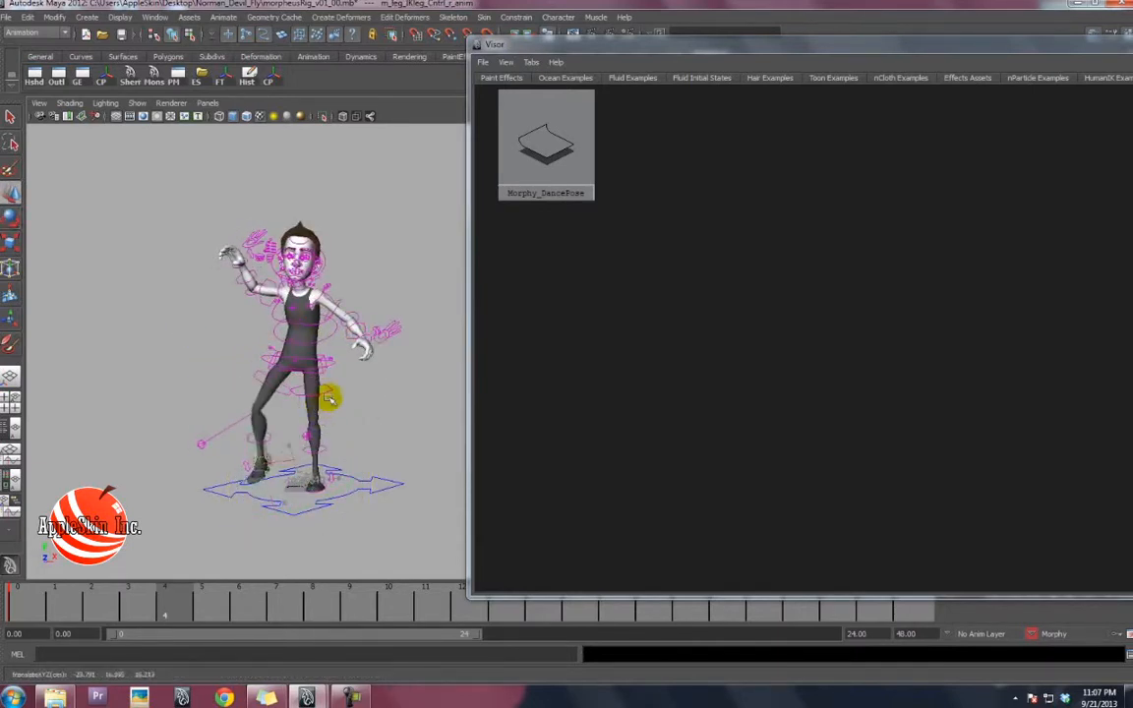
Rotate the character's left and right shoulder FK controls to lower both arms
{"action": "left_click", "coordinate": [329, 296]}
{"action": "key", "text": "e"}
{"action": "left_click_drag", "start_coordinate": [380, 291], "coordinate": [403, 377]}
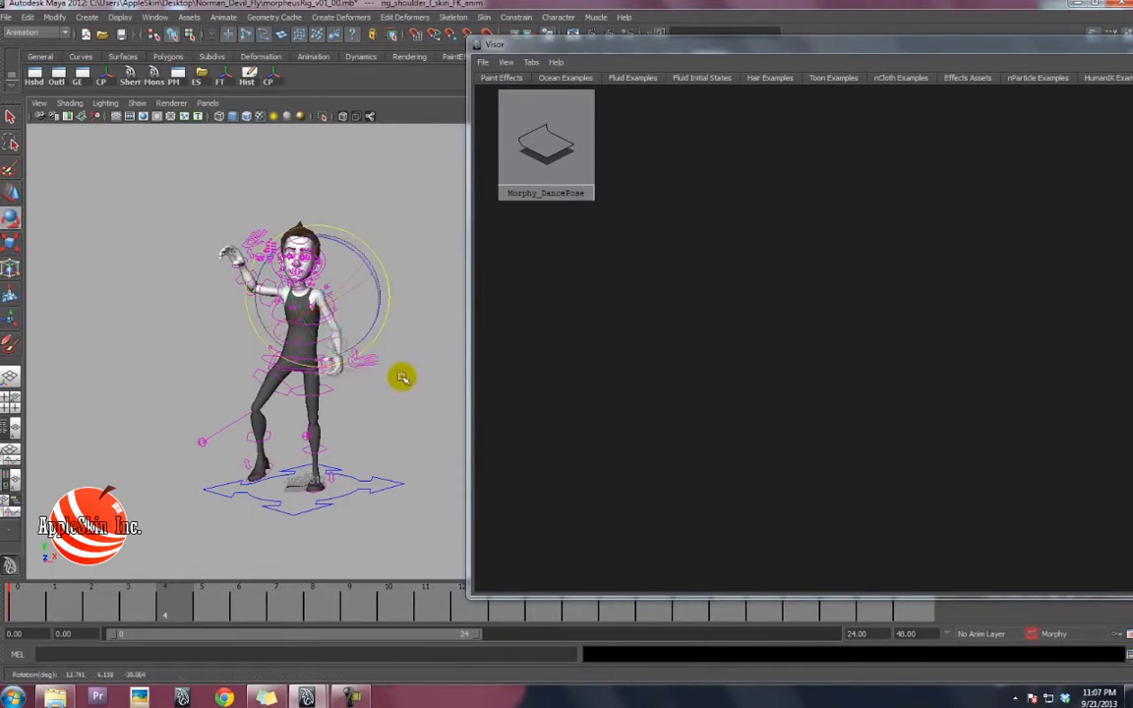
{"action": "left_click", "coordinate": [282, 302]}
{"action": "key", "text": "w"}
{"action": "left_click", "coordinate": [278, 289]}
{"action": "key", "text": "e"}
{"action": "left_click_drag", "start_coordinate": [351, 277], "coordinate": [285, 192]}
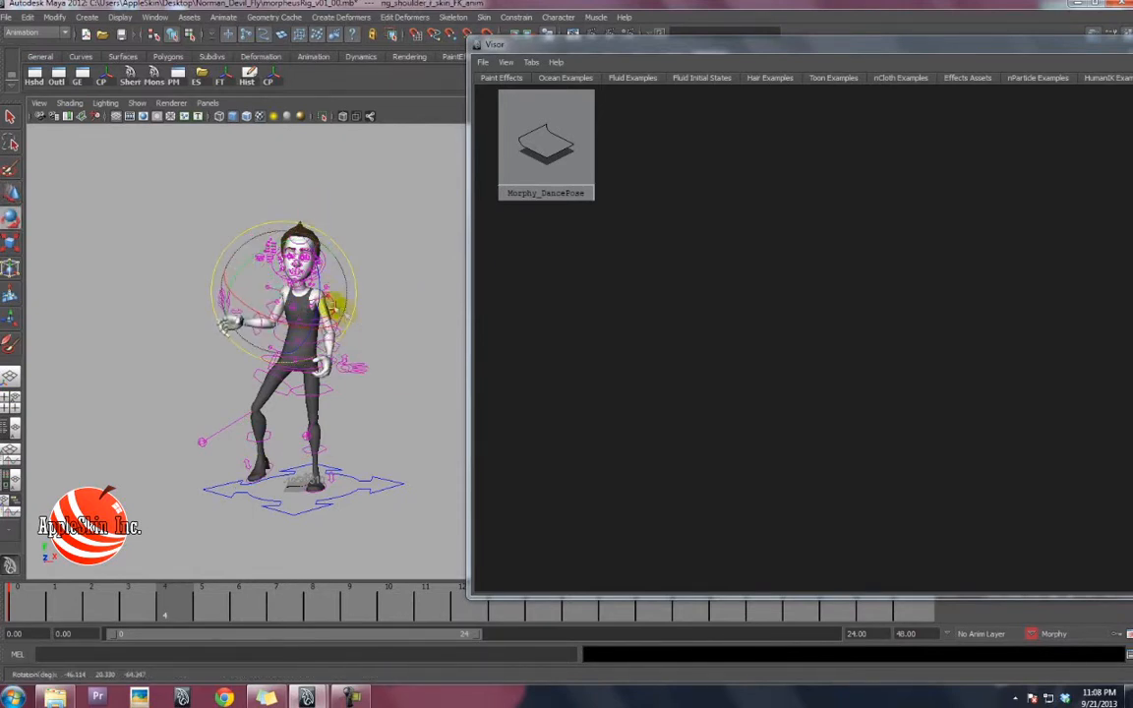
Apply the stored Morphy_DancePose to the altered character
{"action": "left_click_drag", "start_coordinate": [336, 306], "coordinate": [390, 328], "text": "alt"}
{"action": "left_click", "coordinate": [389, 327]}
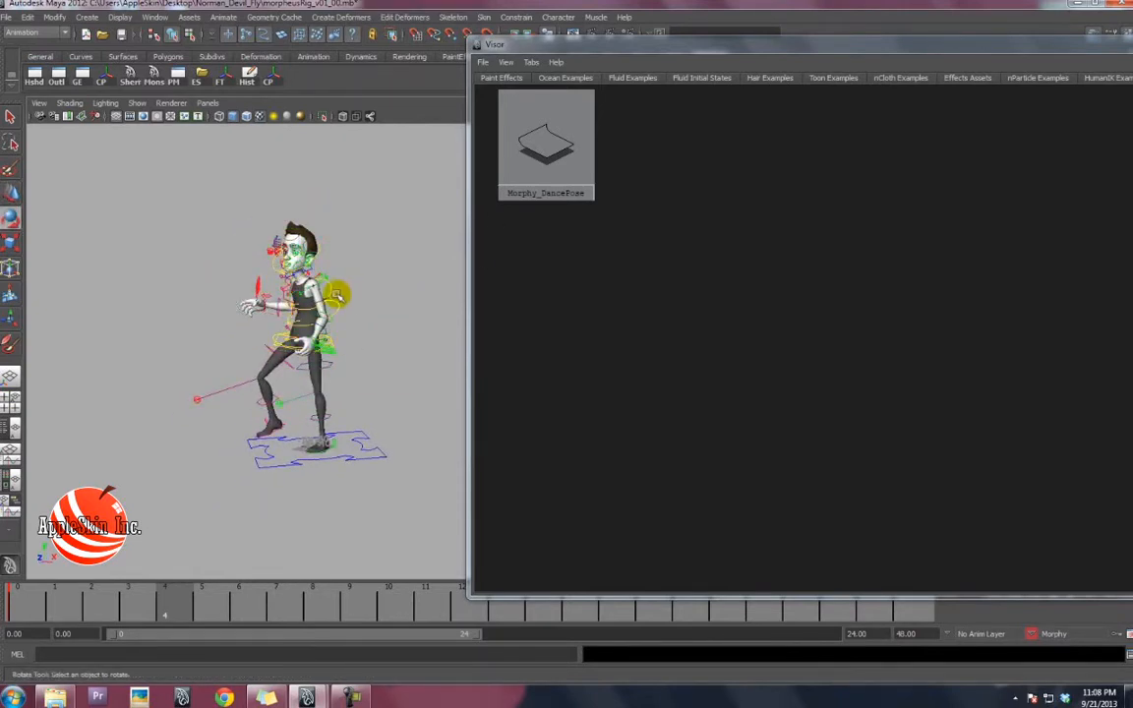
{"action": "left_click_drag", "start_coordinate": [430, 501], "coordinate": [429, 501]}
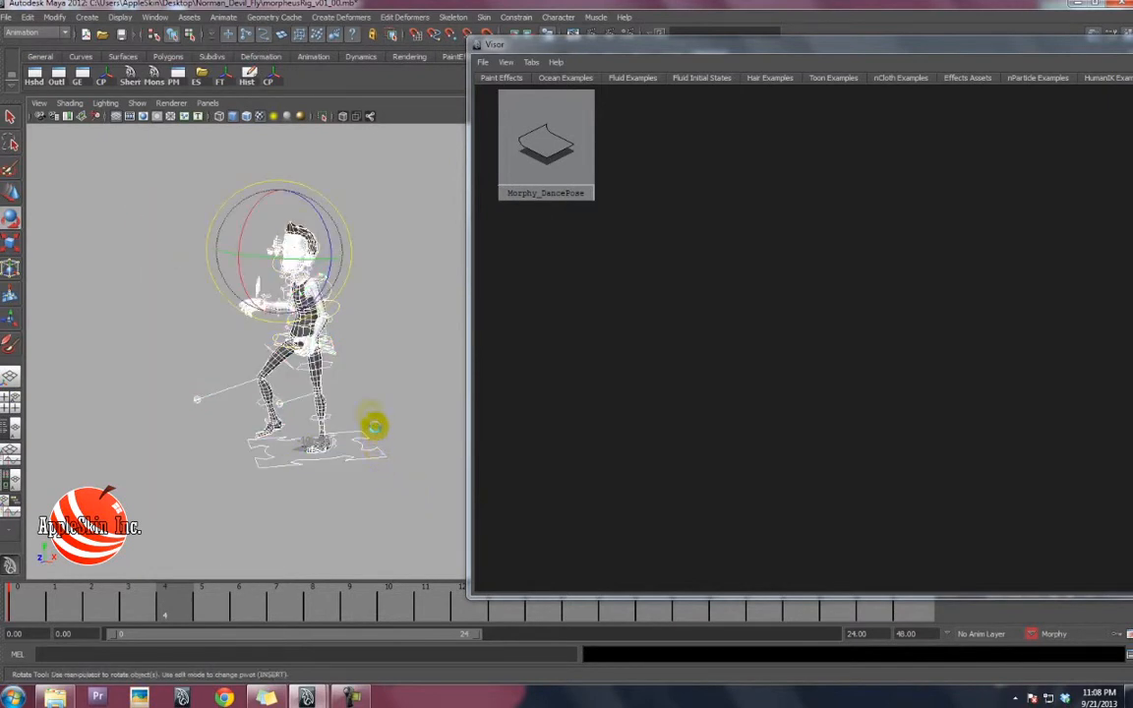
{"action": "key", "text": "w"}
{"action": "left_click_drag", "start_coordinate": [367, 408], "coordinate": [373, 470], "text": "shift"}
{"action": "right_click", "coordinate": [542, 173]}
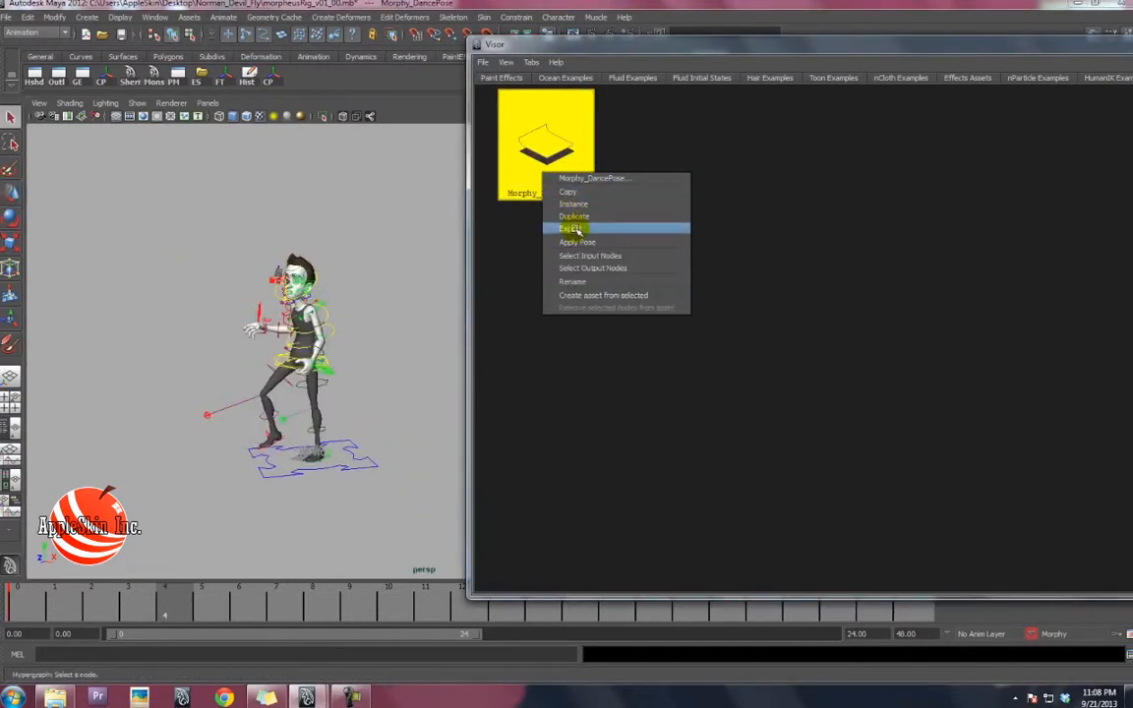
{"action": "left_click", "coordinate": [579, 242]}
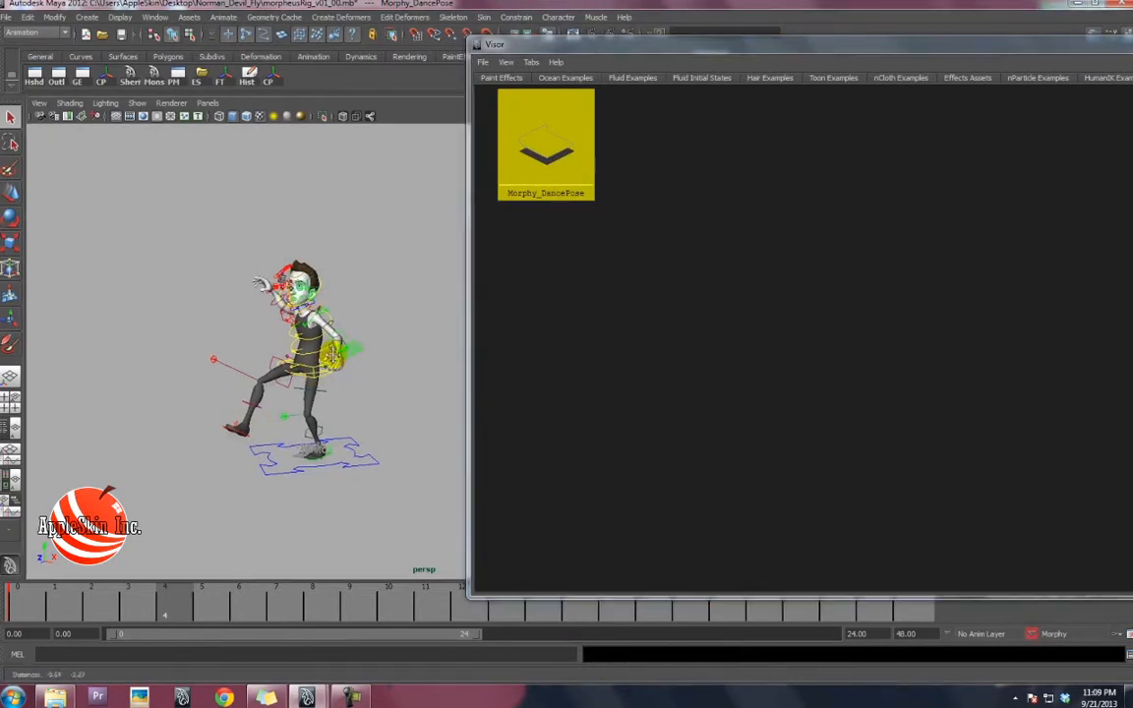
Select all of the character's rig controls except the ground control and apply Morphy_DancePose again
{"action": "left_click_drag", "start_coordinate": [105, 203], "coordinate": [392, 526]}
{"action": "middle_click_drag", "start_coordinate": [401, 513], "coordinate": [396, 484], "text": "alt"}
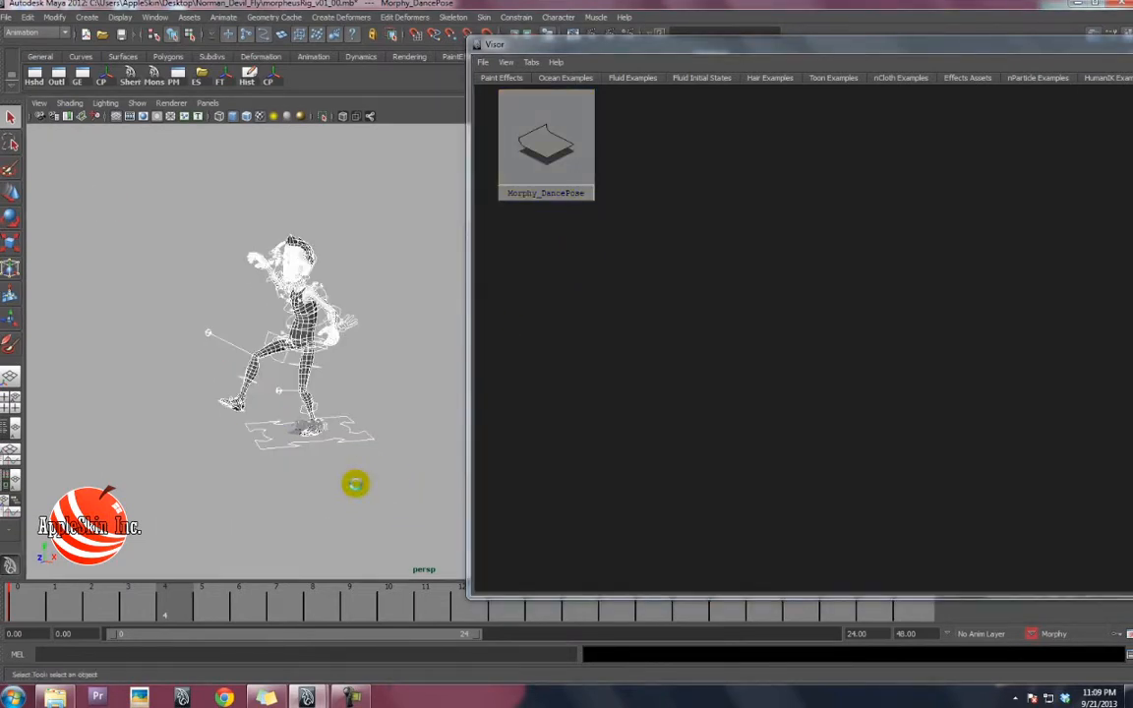
{"action": "left_click", "coordinate": [354, 420]}
{"action": "right_click", "coordinate": [528, 134]}
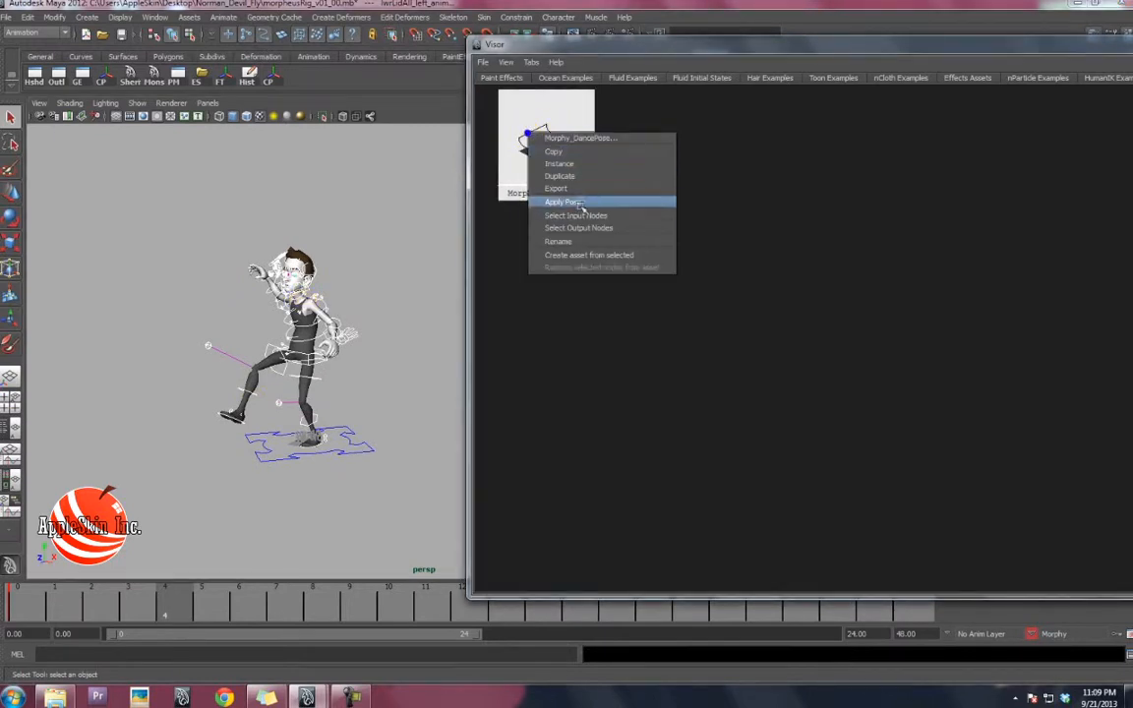
{"action": "left_click", "coordinate": [591, 202]}
{"action": "left_click", "coordinate": [597, 200]}
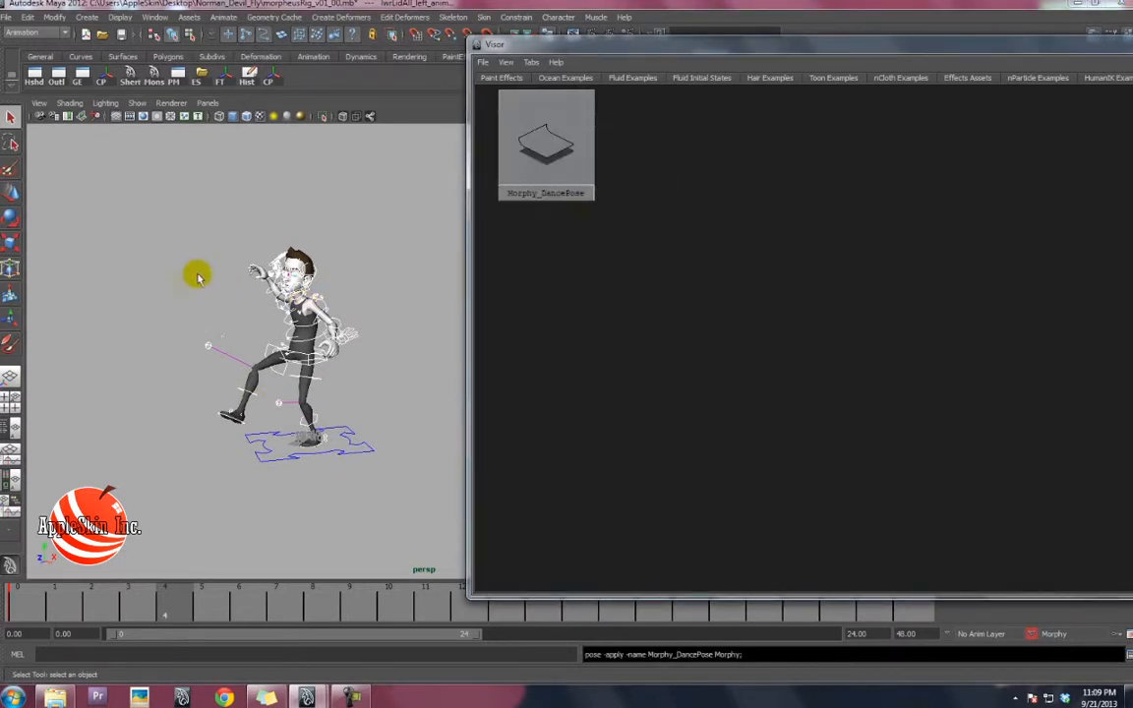
Set a key on the selected rig controls at frame 4 and close the Visor
{"action": "key", "text": "s"}
{"action": "left_click_drag", "start_coordinate": [28, 610], "coordinate": [178, 612]}
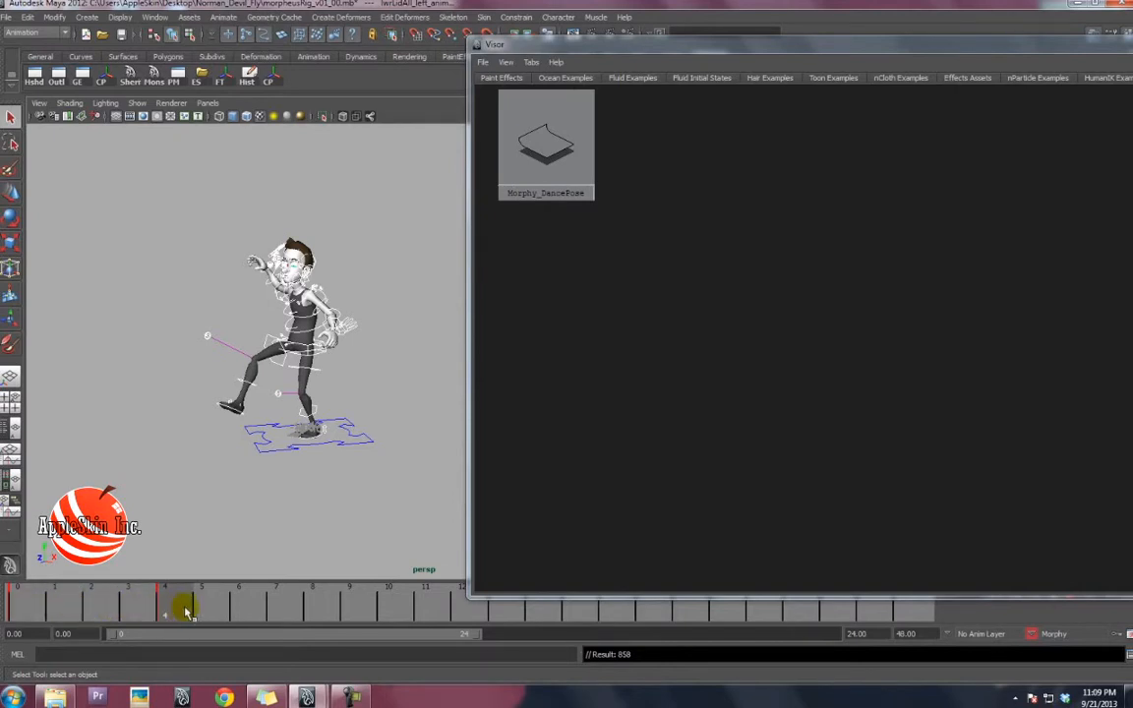
{"action": "middle_click_drag", "start_coordinate": [340, 313], "coordinate": [341, 318], "text": "alt"}
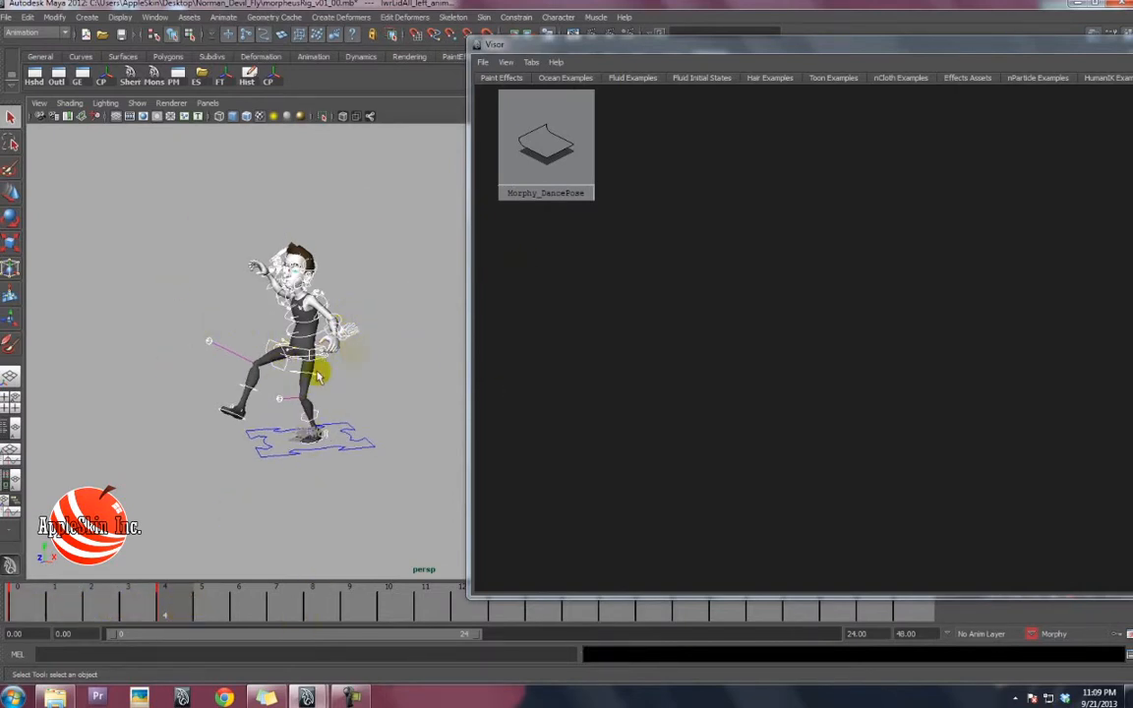
{"action": "left_click_drag", "start_coordinate": [1105, 48], "coordinate": [635, 61]}
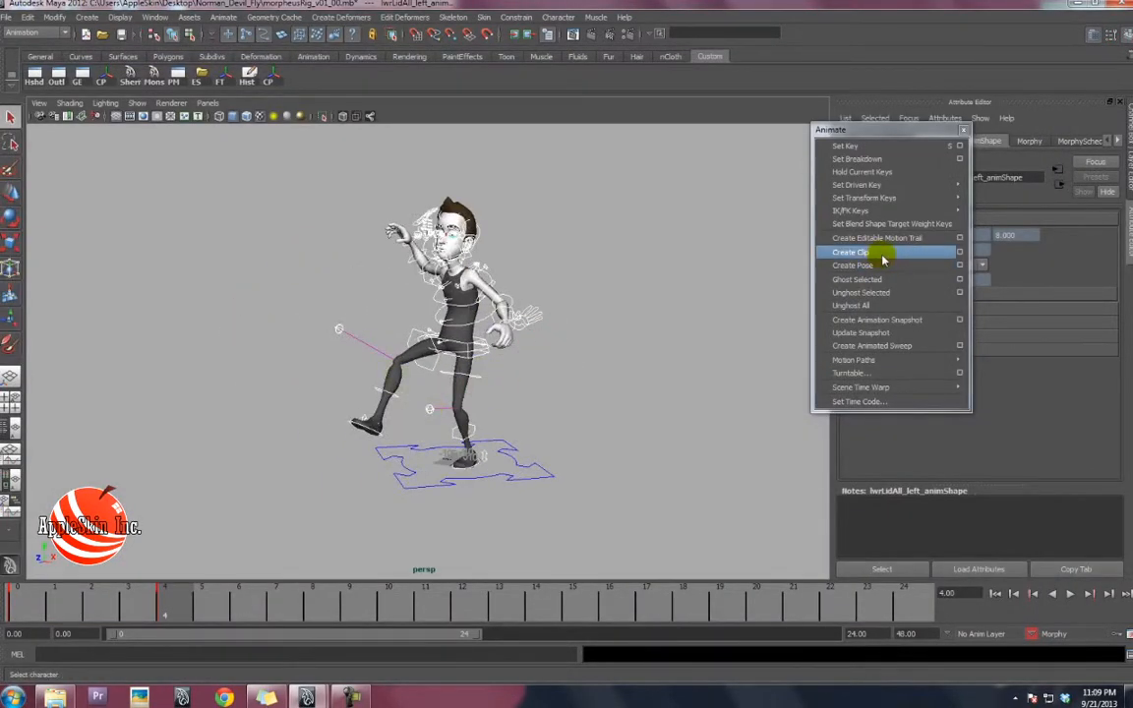
{"action": "middle_click_drag", "start_coordinate": [372, 329], "coordinate": [396, 333], "text": "alt"}
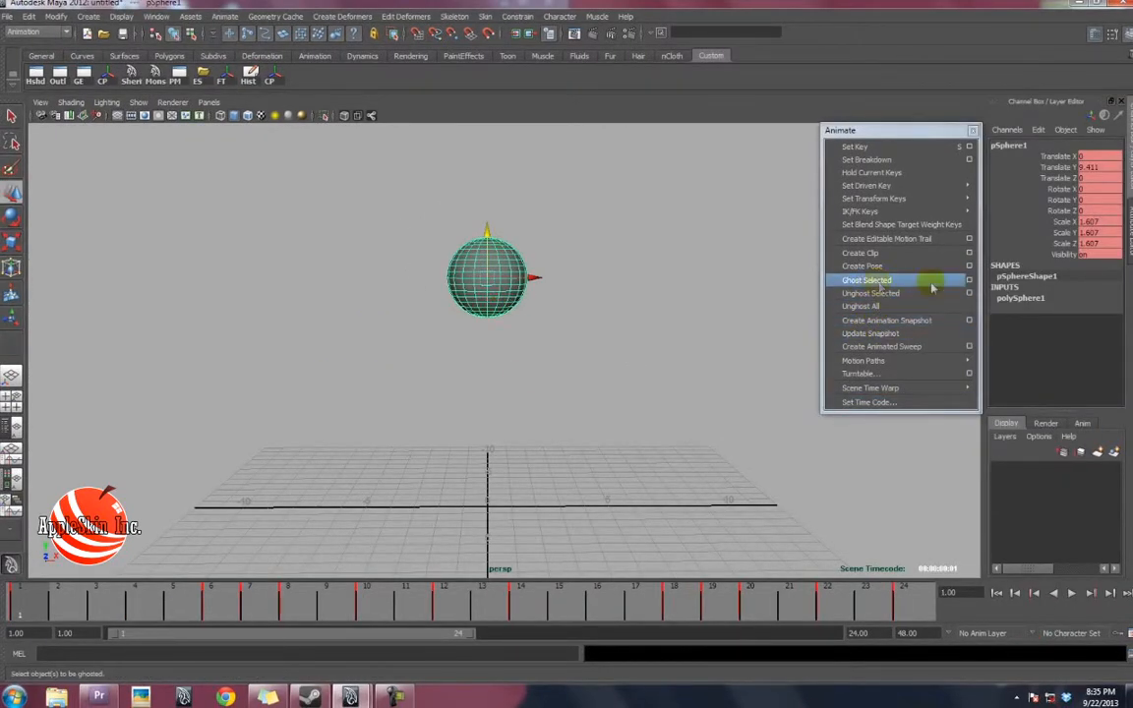
Ghost the selected animated sphere using the Global preferences ghosting type
{"action": "left_click", "coordinate": [970, 280]}
{"action": "left_click_drag", "start_coordinate": [254, 163], "coordinate": [826, 177]}
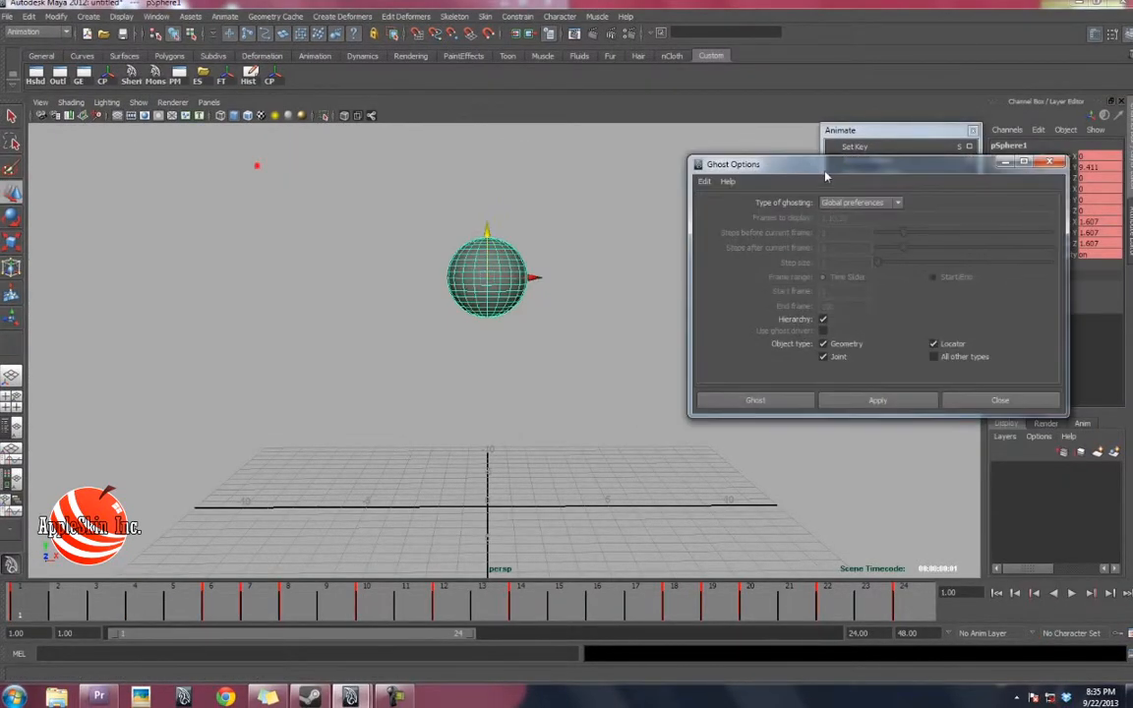
{"action": "left_click", "coordinate": [754, 401]}
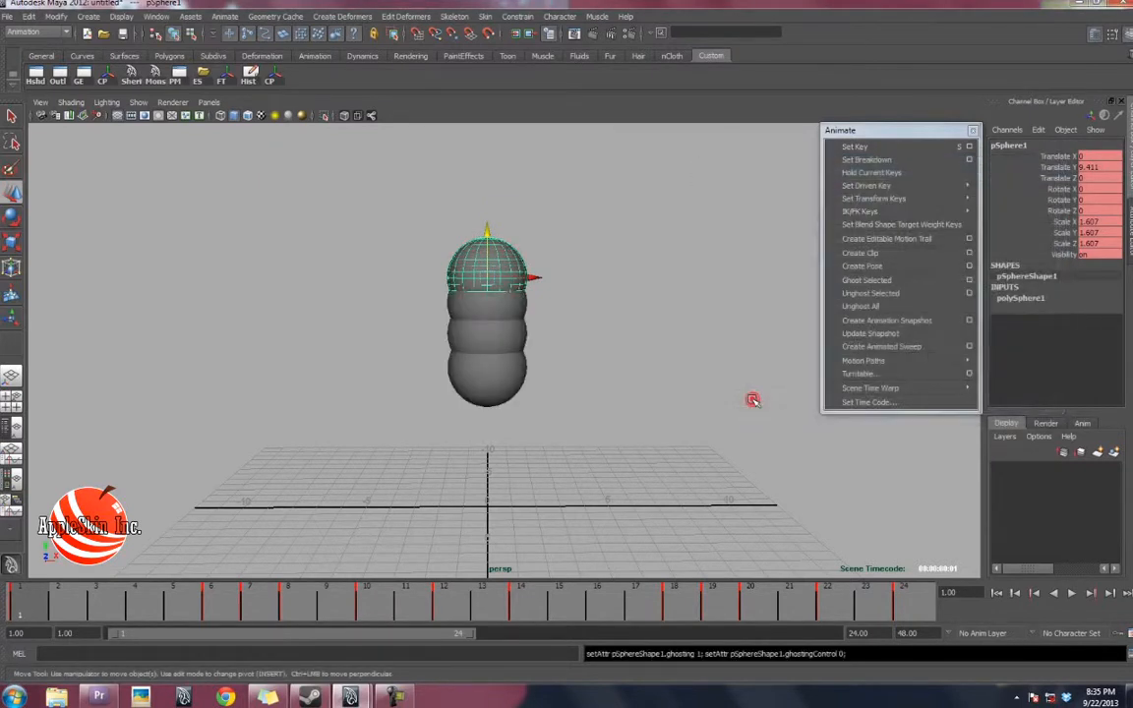
Scrub and play the animation to examine how the sphere's ghosts follow its motion
{"action": "left_click_drag", "start_coordinate": [96, 610], "coordinate": [964, 599]}
{"action": "left_click", "coordinate": [620, 319]}
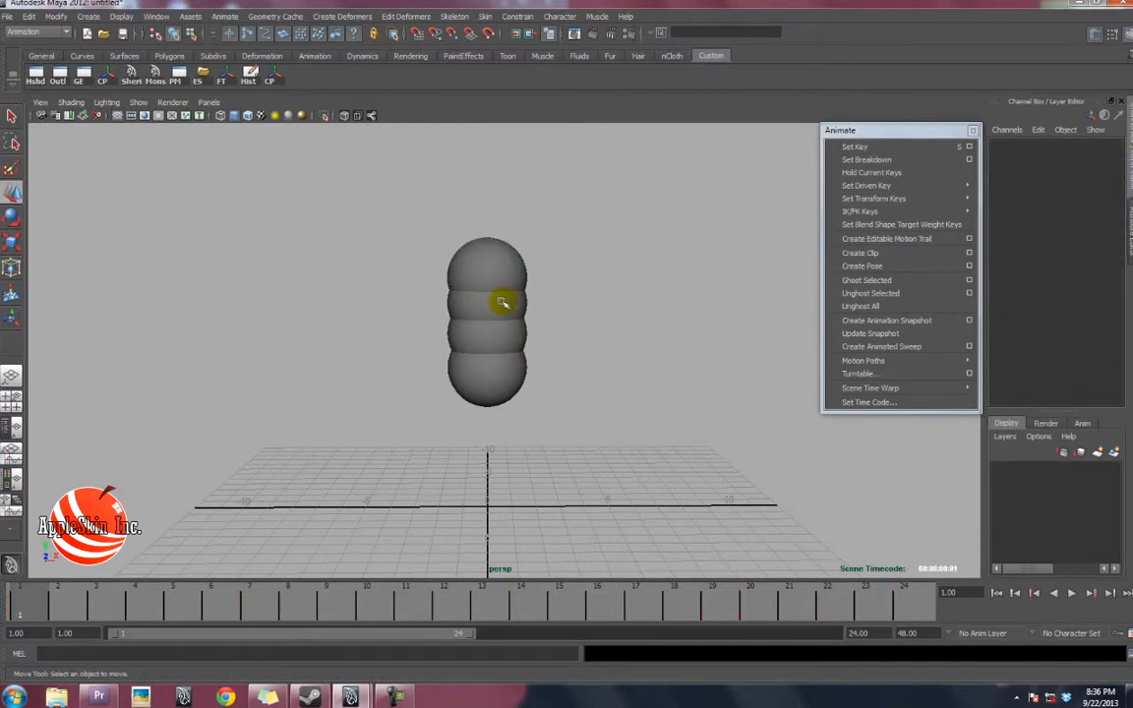
{"action": "left_click", "coordinate": [501, 302]}
{"action": "left_click", "coordinate": [699, 412]}
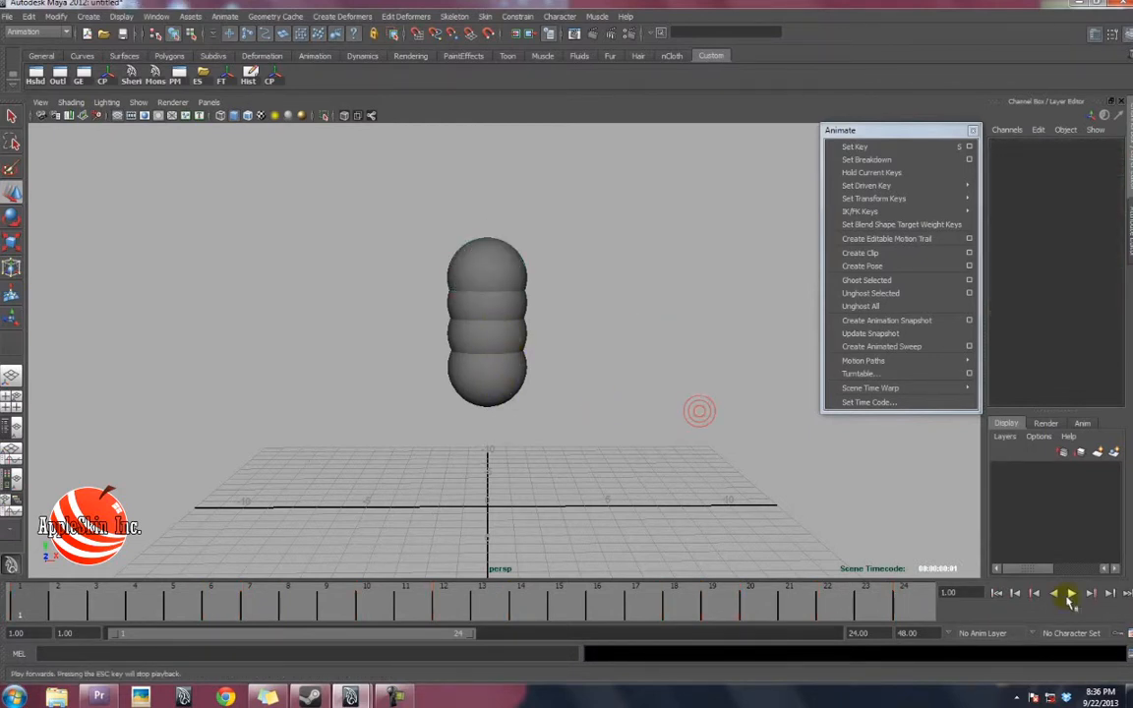
{"action": "left_click", "coordinate": [1071, 593]}
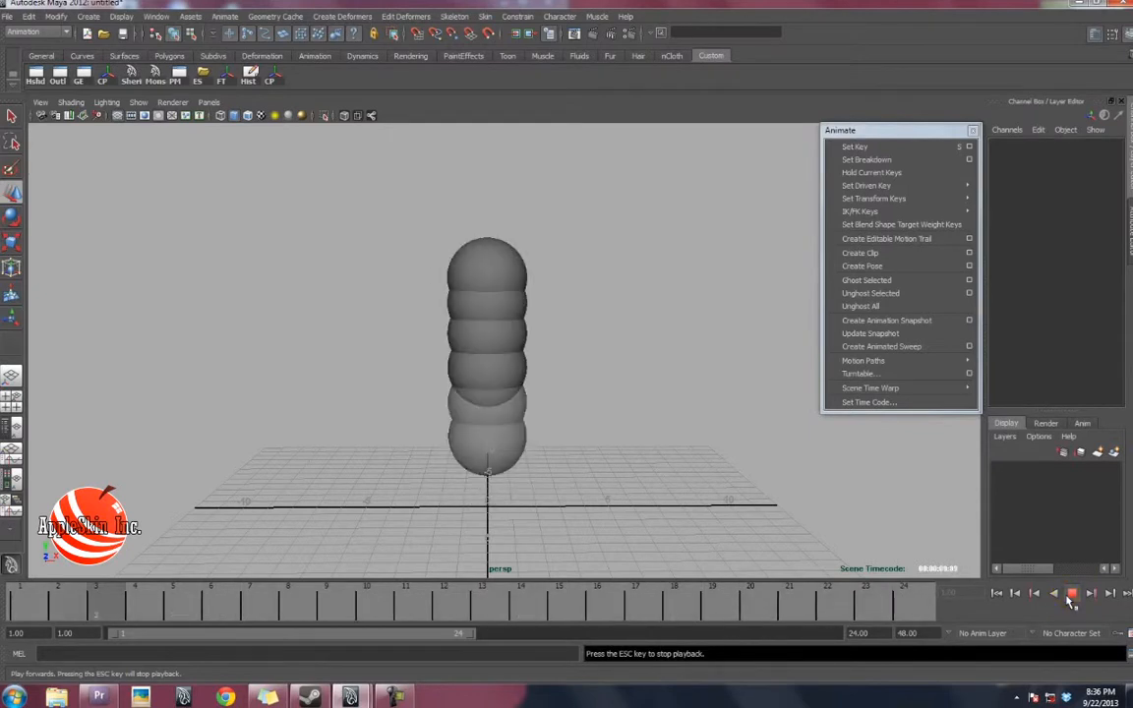
{"action": "left_click", "coordinate": [1070, 598]}
{"action": "left_click", "coordinate": [486, 329]}
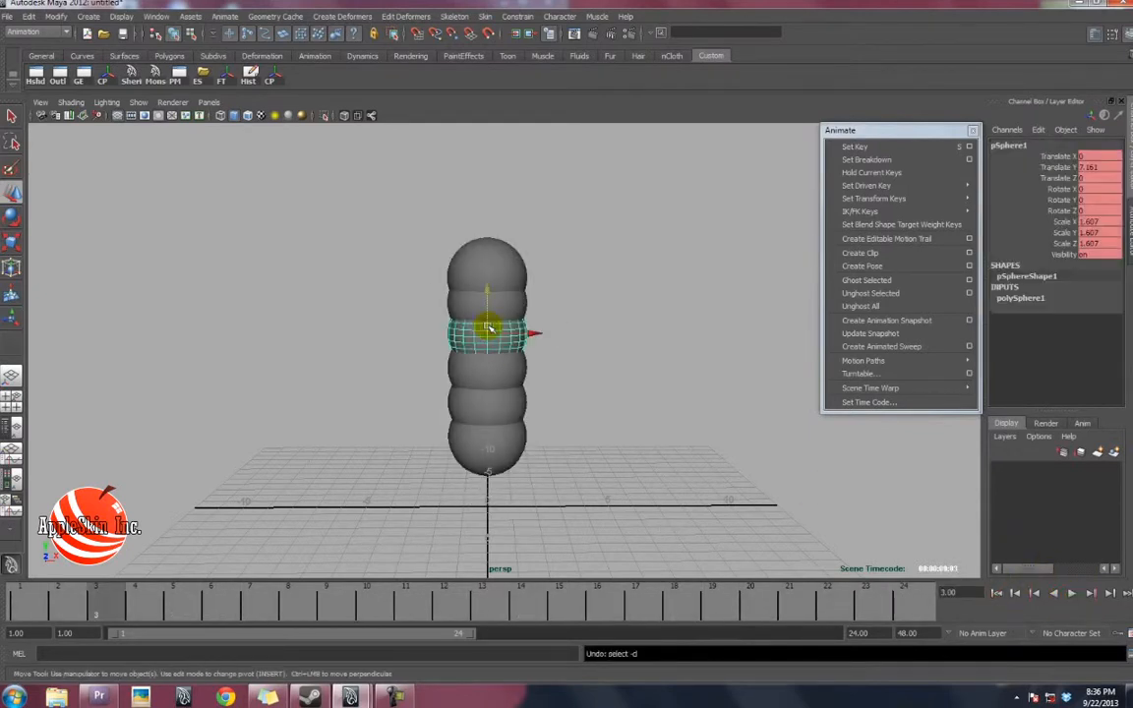
Undo the sphere's ghosting and ghost it again using the Keyframes type over the Time Slider range
{"action": "key", "text": "ctrl+z"}
{"action": "key", "text": "ctrl+z"}
{"action": "key", "text": "ctrl+z"}
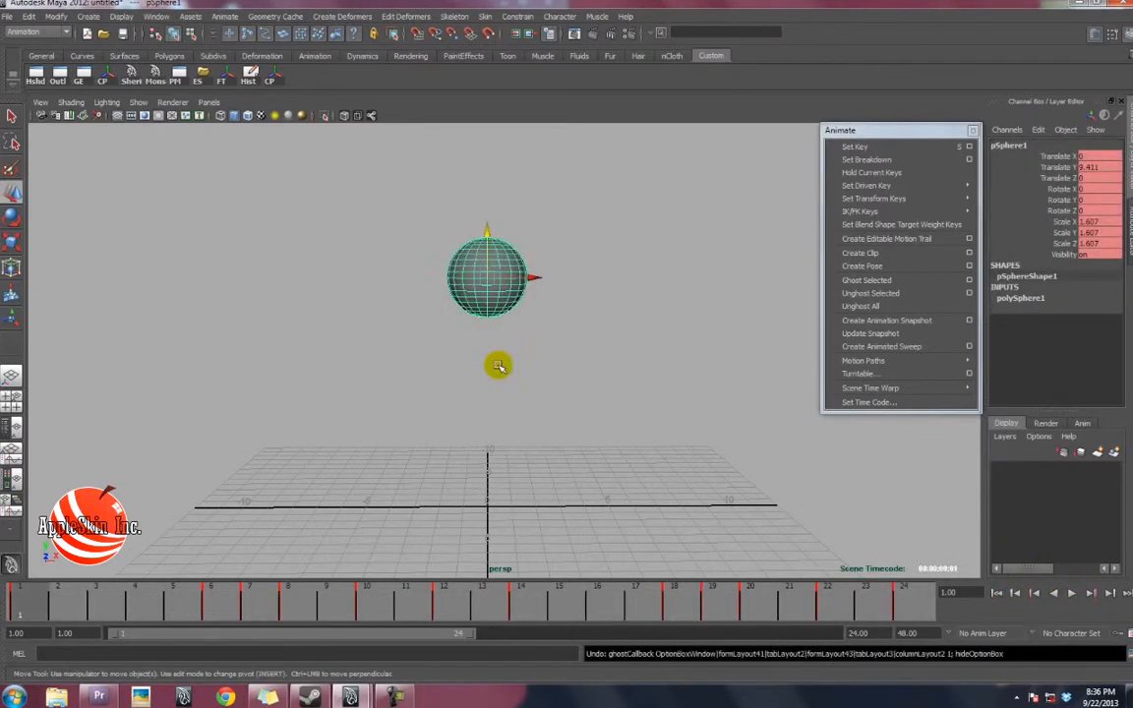
{"action": "left_click", "coordinate": [969, 280]}
{"action": "left_click", "coordinate": [807, 195]}
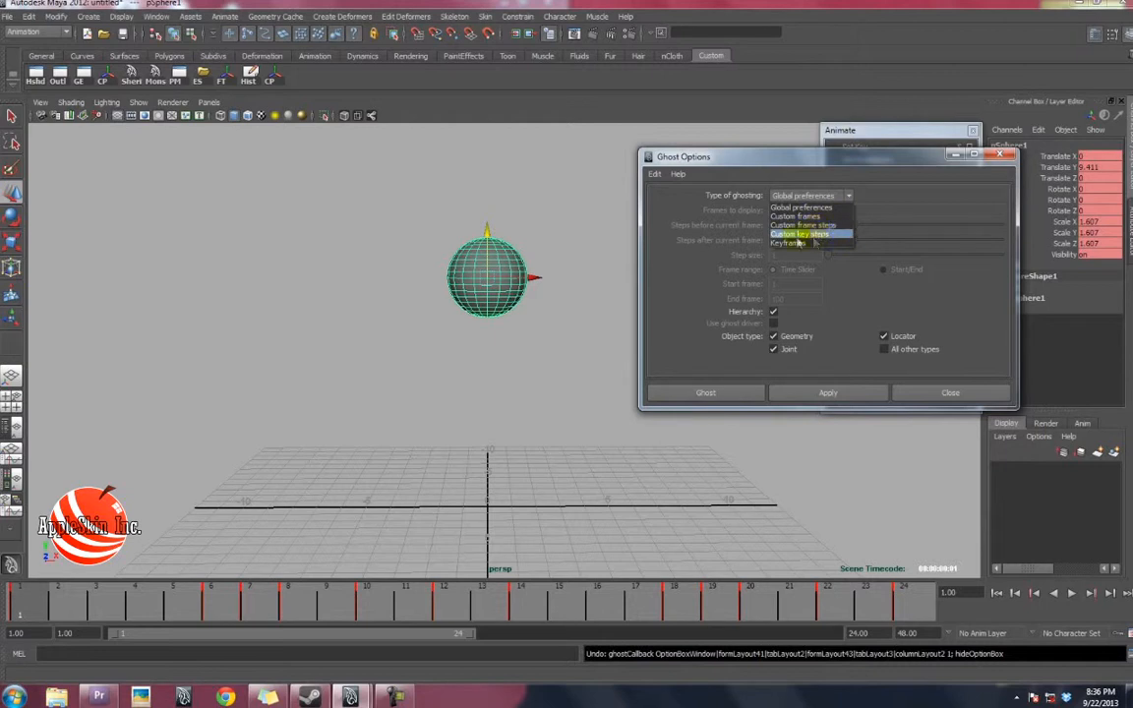
{"action": "left_click", "coordinate": [786, 244]}
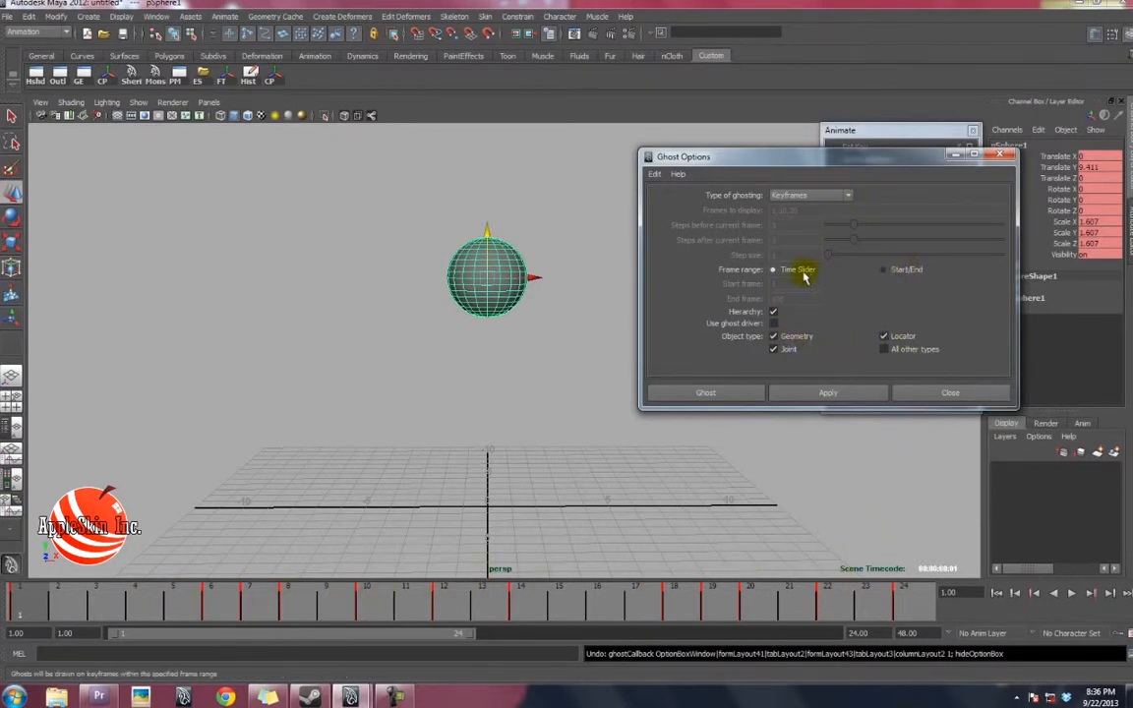
{"action": "left_click", "coordinate": [721, 390]}
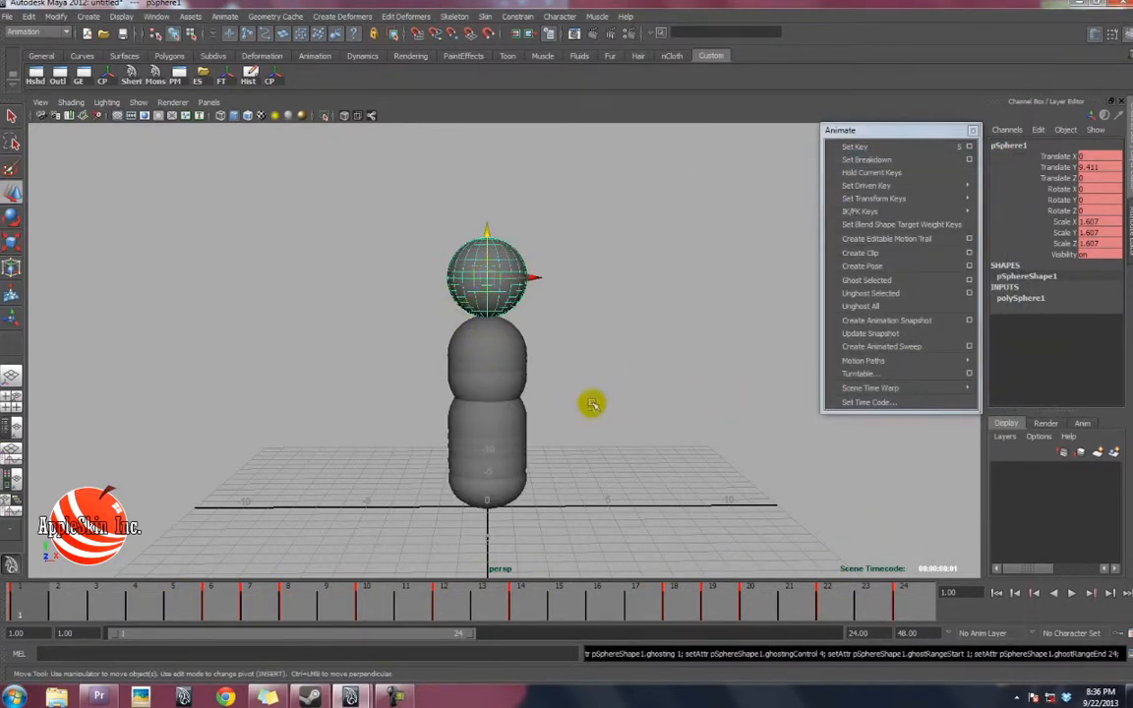
Play the animation in wireframe display to examine the keyframe ghosts against the moving sphere
{"action": "left_click", "coordinate": [673, 430]}
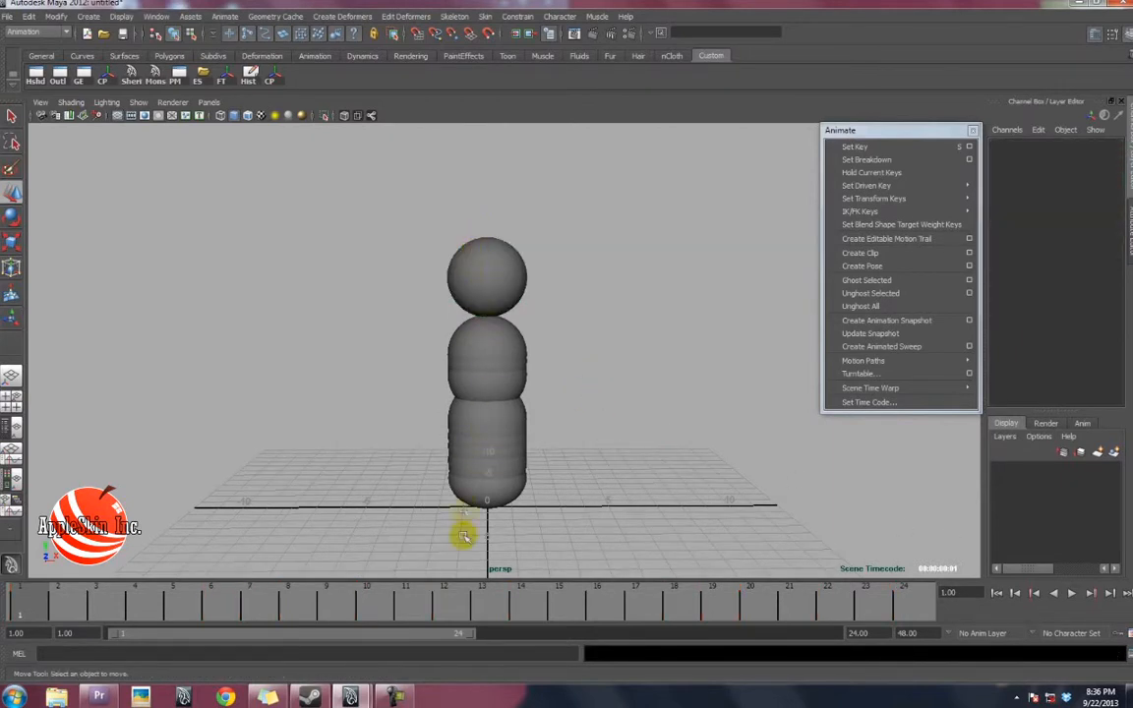
{"action": "left_click", "coordinate": [1072, 593]}
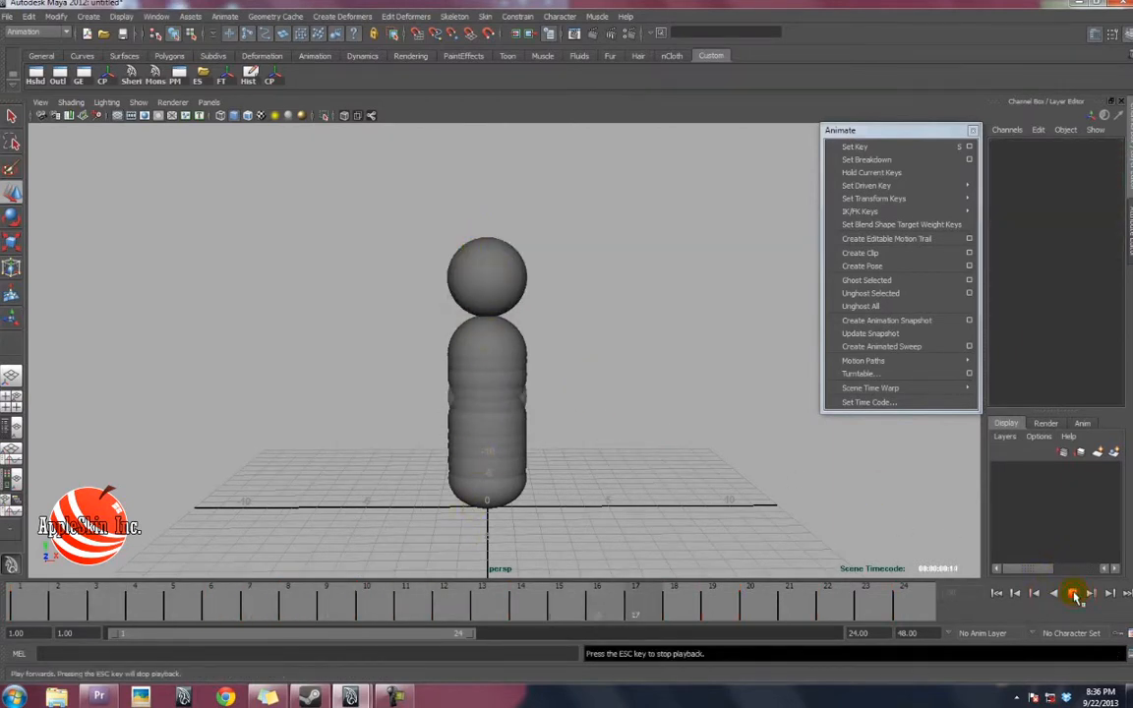
{"action": "key", "text": "4"}
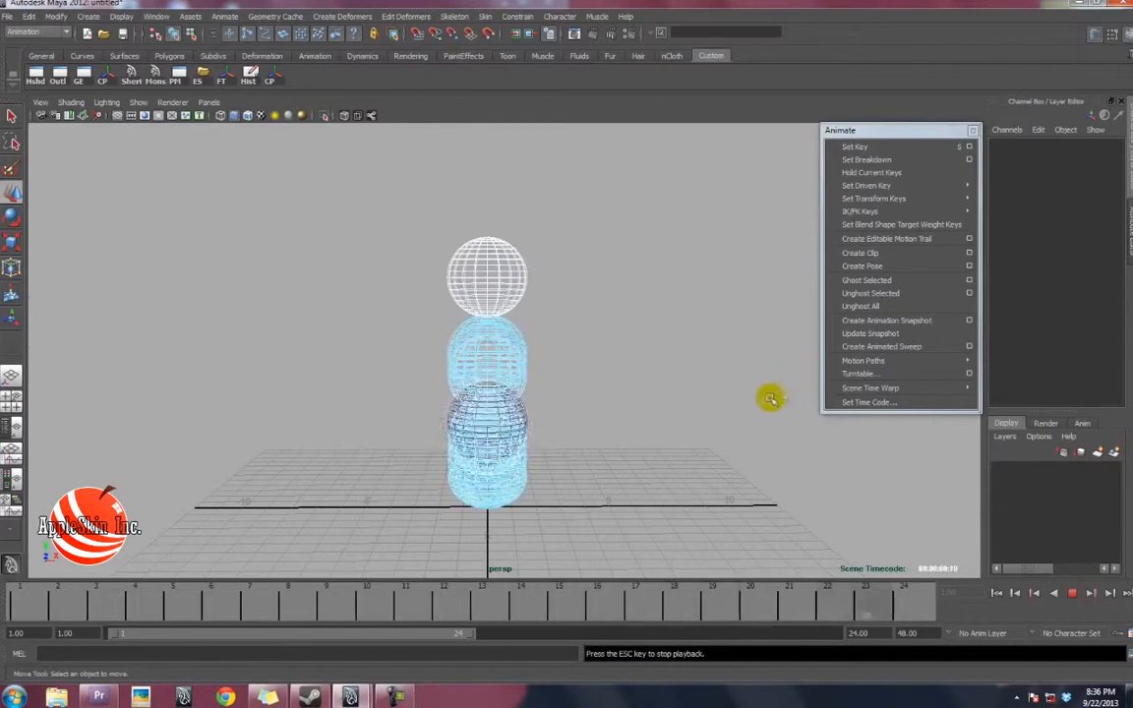
{"action": "mouse_move", "coordinate": [637, 379]}
{"action": "middle_mouse_down", "text": "alt"}
{"action": "mouse_move", "coordinate": [639, 330]}
{"action": "mouse_move", "coordinate": [626, 348]}
{"action": "middle_mouse_up", "text": "alt"}
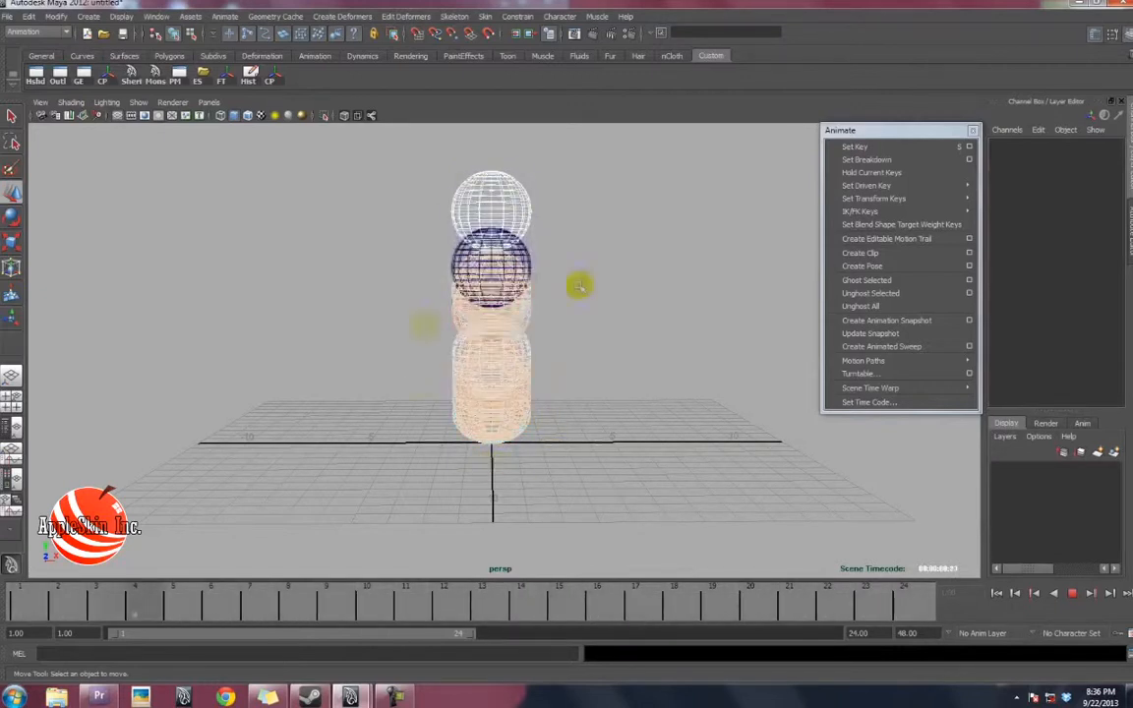
{"action": "left_click", "coordinate": [1074, 594]}
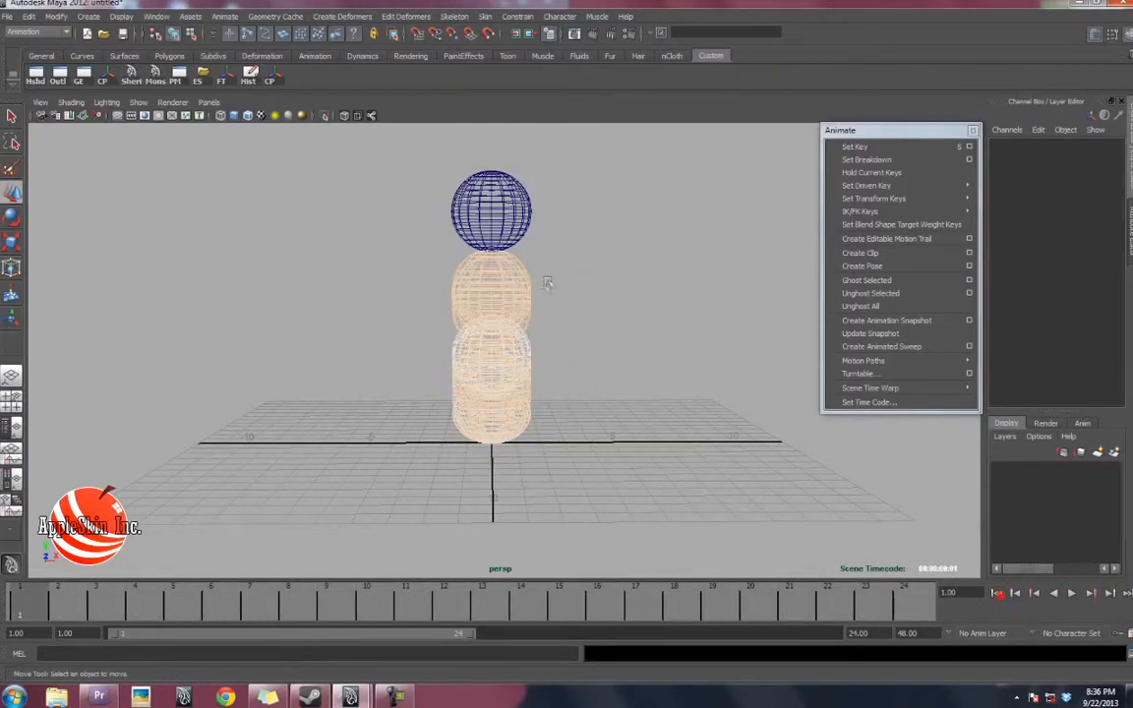
Try Unghost Selected on the sphere, undo it, and remove the ghosts with Unghost All instead
{"action": "left_click", "coordinate": [490, 210]}
{"action": "middle_click_drag", "start_coordinate": [535, 345], "coordinate": [536, 385], "text": "alt"}
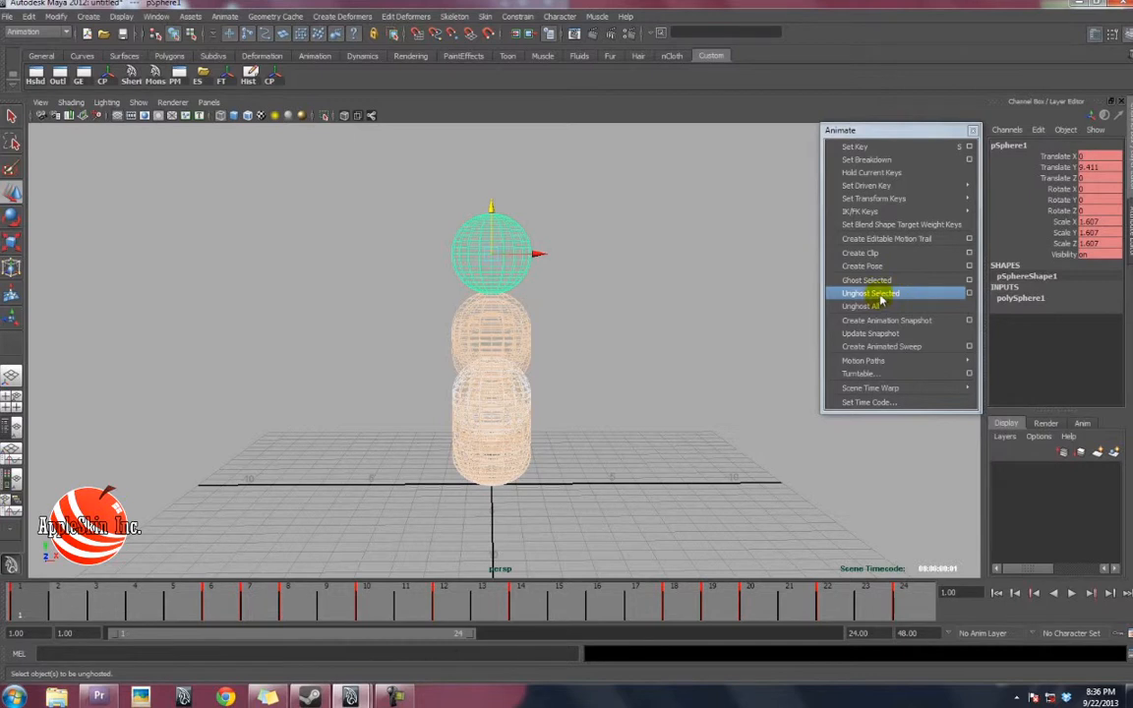
{"action": "left_click", "coordinate": [879, 295]}
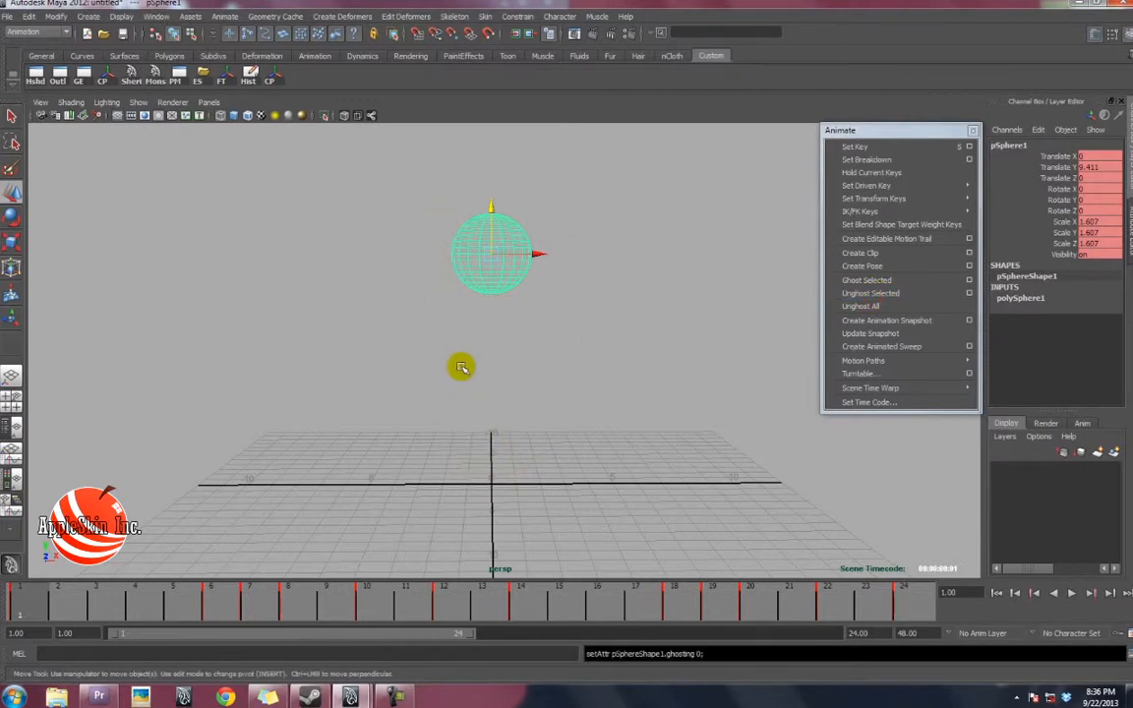
{"action": "key", "text": "ctrl+z"}
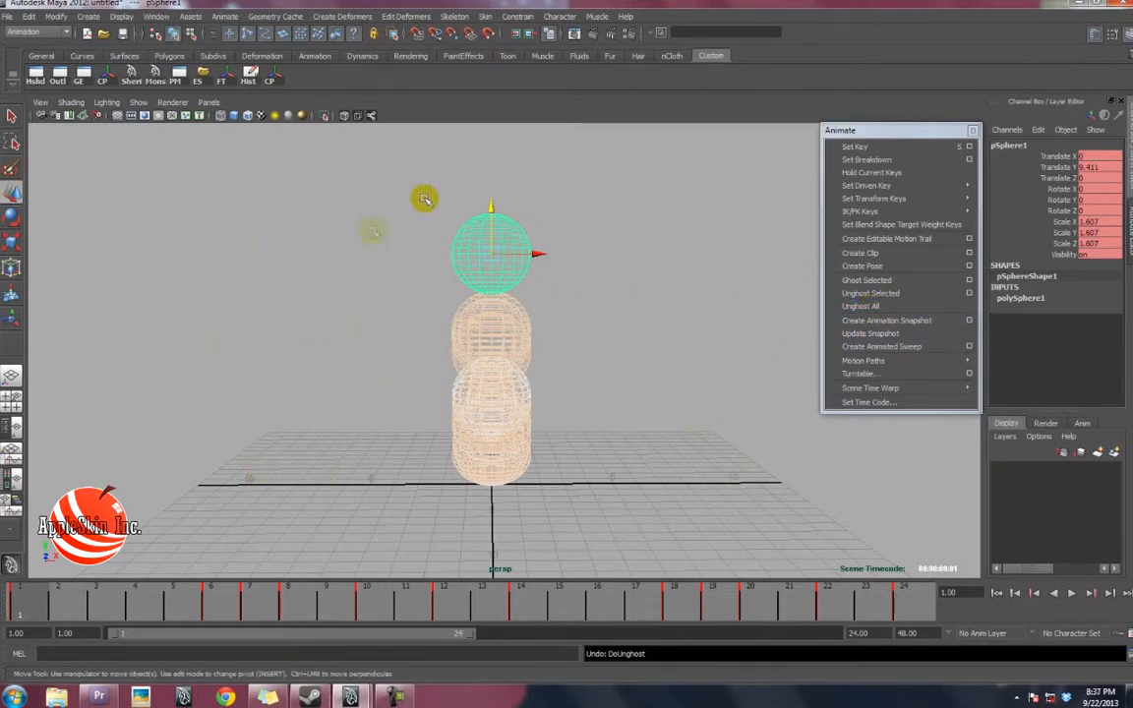
{"action": "left_click", "coordinate": [917, 306]}
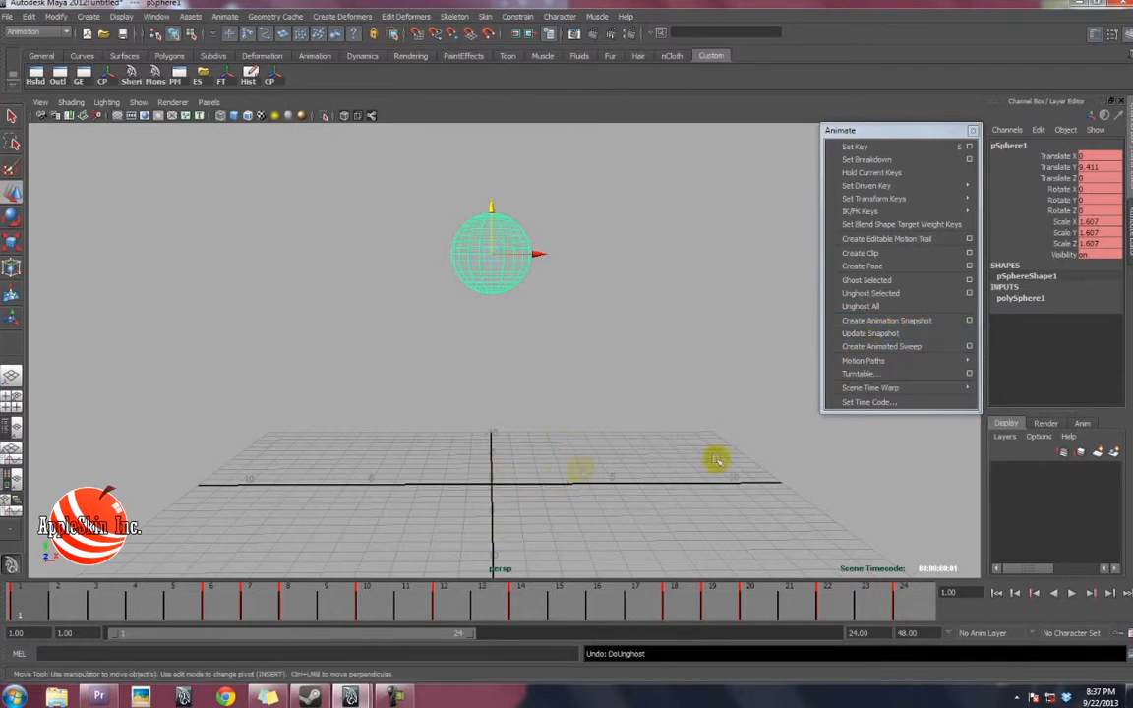
Create an animation snapshot of the sphere over the Time Slider range with an increment of 1
{"action": "left_click", "coordinate": [969, 321]}
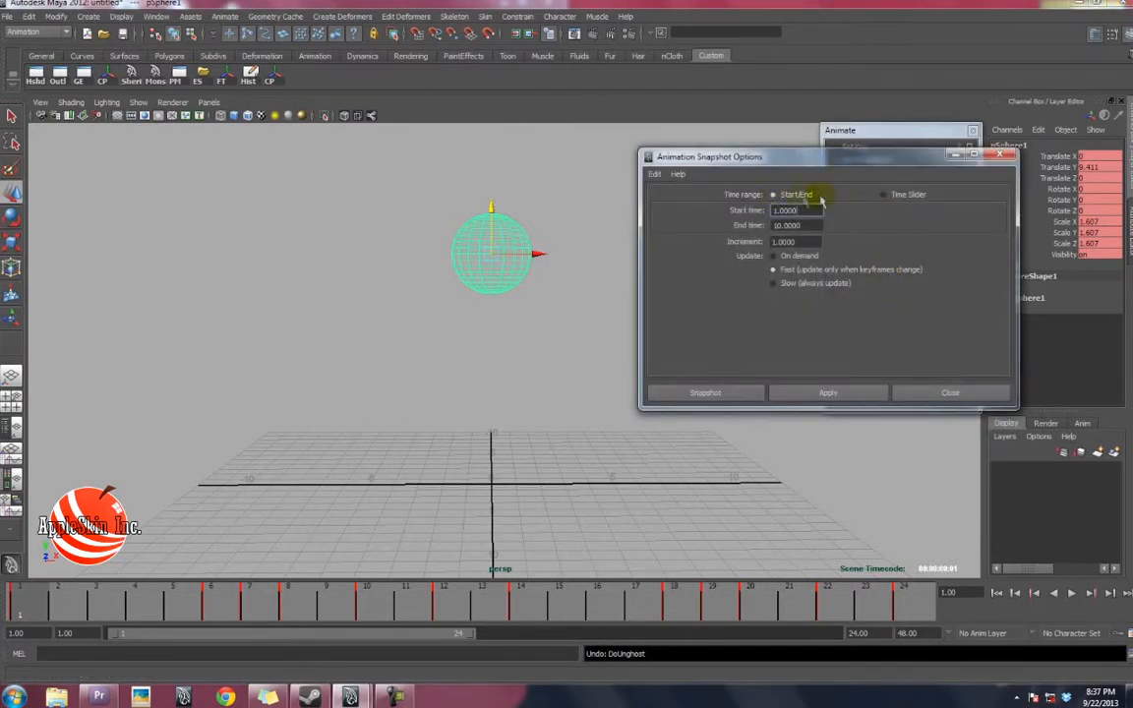
{"action": "left_click", "coordinate": [884, 195]}
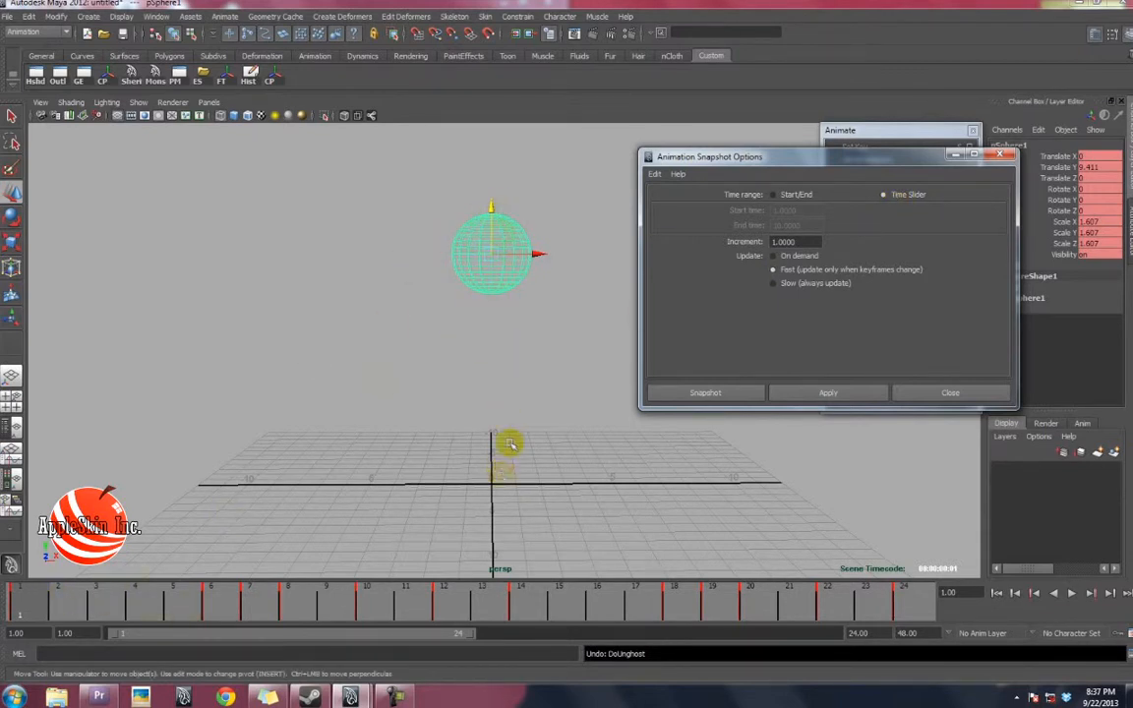
{"action": "left_click", "coordinate": [733, 396]}
{"action": "left_click", "coordinate": [593, 366]}
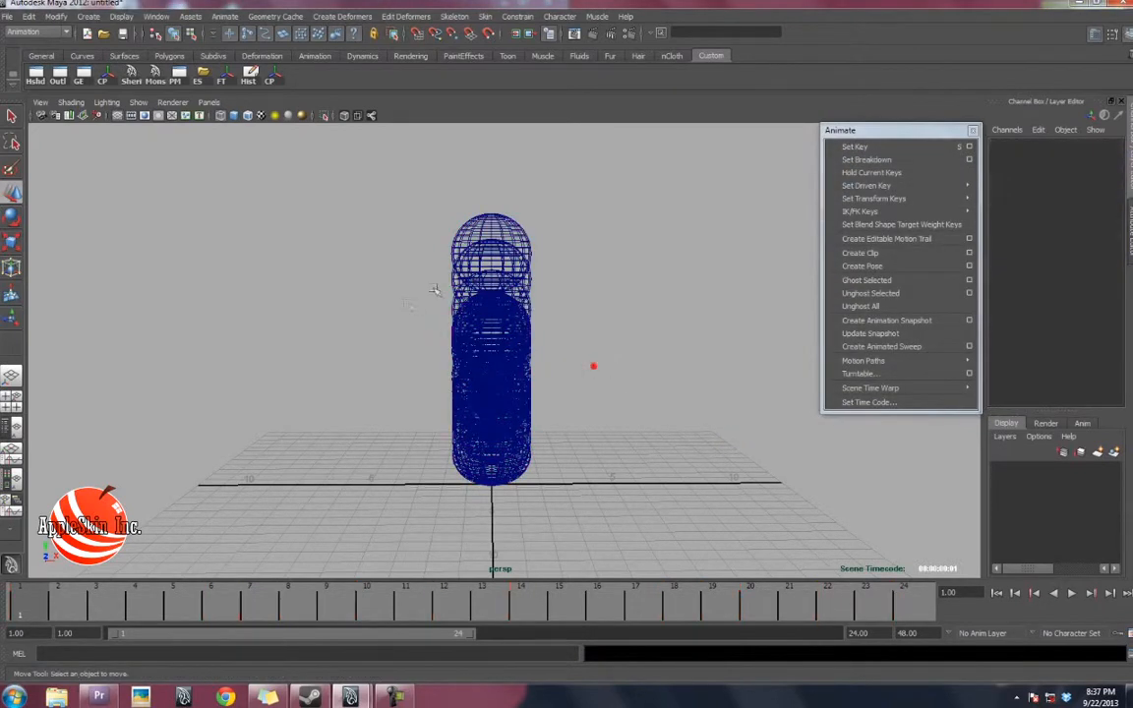
Play the animation in wireframe and shaded display to examine the sphere moving through its snapshots
{"action": "left_click", "coordinate": [1071, 594]}
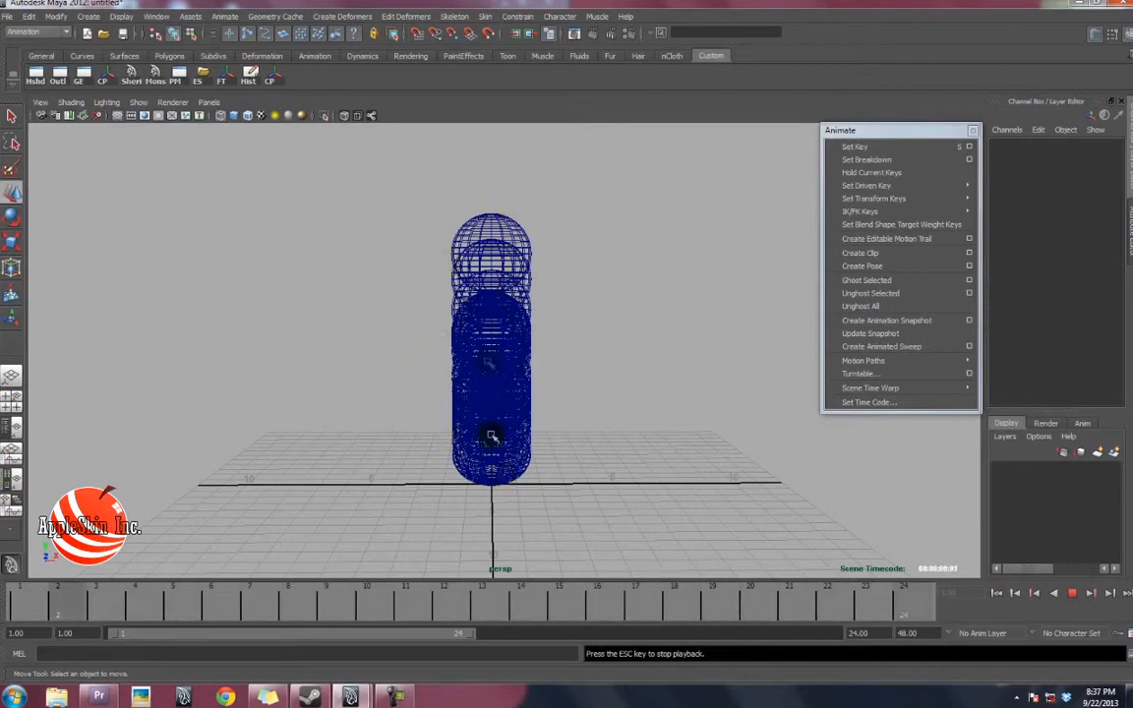
{"action": "left_click", "coordinate": [1072, 594]}
{"action": "mouse_move", "coordinate": [512, 365]}
{"action": "left_mouse_down", "text": "alt"}
{"action": "mouse_move", "coordinate": [332, 364]}
{"action": "mouse_move", "coordinate": [536, 372]}
{"action": "mouse_move", "coordinate": [510, 365]}
{"action": "left_mouse_up", "text": "alt"}
{"action": "key", "text": "5"}
{"action": "mouse_move", "coordinate": [575, 350]}
{"action": "left_mouse_down", "text": "alt"}
{"action": "mouse_move", "coordinate": [581, 369]}
{"action": "mouse_move", "coordinate": [580, 346]}
{"action": "mouse_move", "coordinate": [574, 357]}
{"action": "left_mouse_up", "text": "alt"}
{"action": "left_click", "coordinate": [1072, 593]}
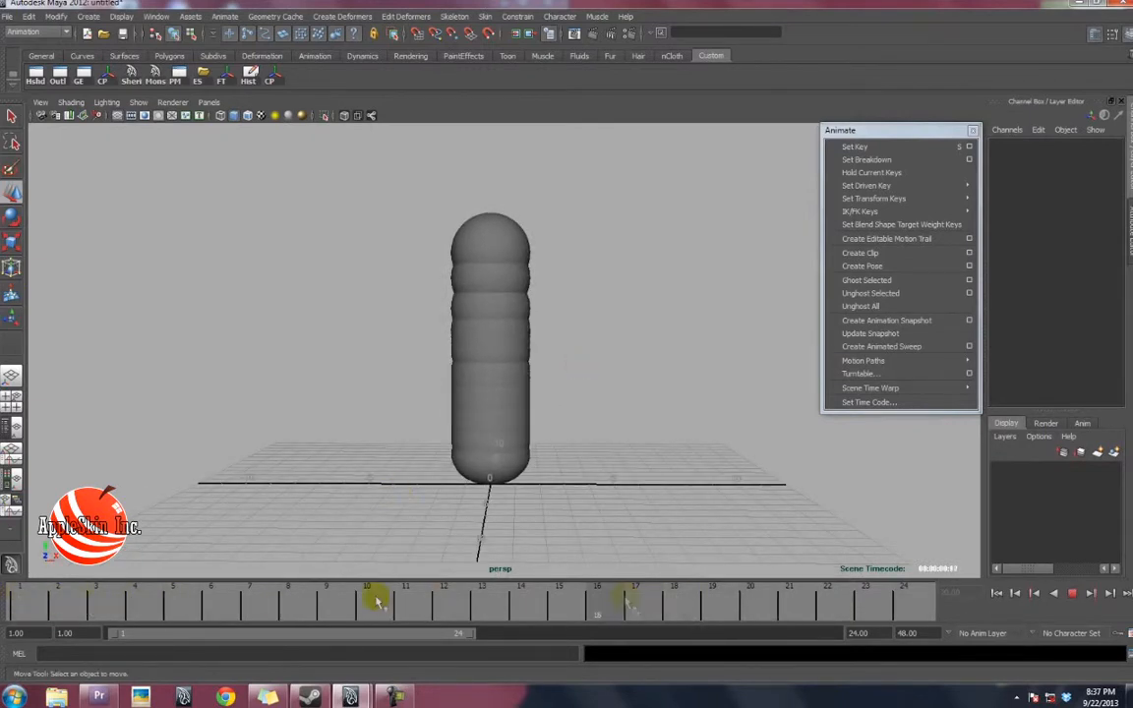
{"action": "left_click", "coordinate": [862, 608]}
Select several of the snapshot spheres one by one to inspect them as separate objects
{"action": "left_click", "coordinate": [505, 242]}
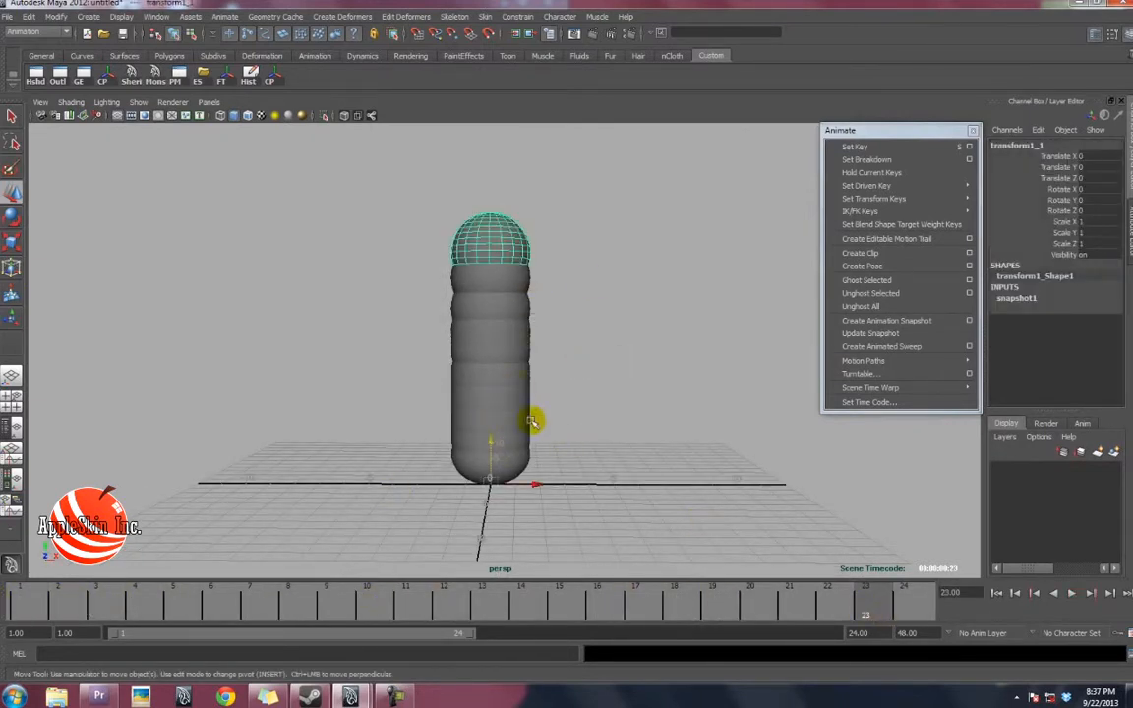
{"action": "left_click_drag", "start_coordinate": [541, 408], "coordinate": [539, 420], "text": "alt"}
{"action": "left_click", "coordinate": [579, 364]}
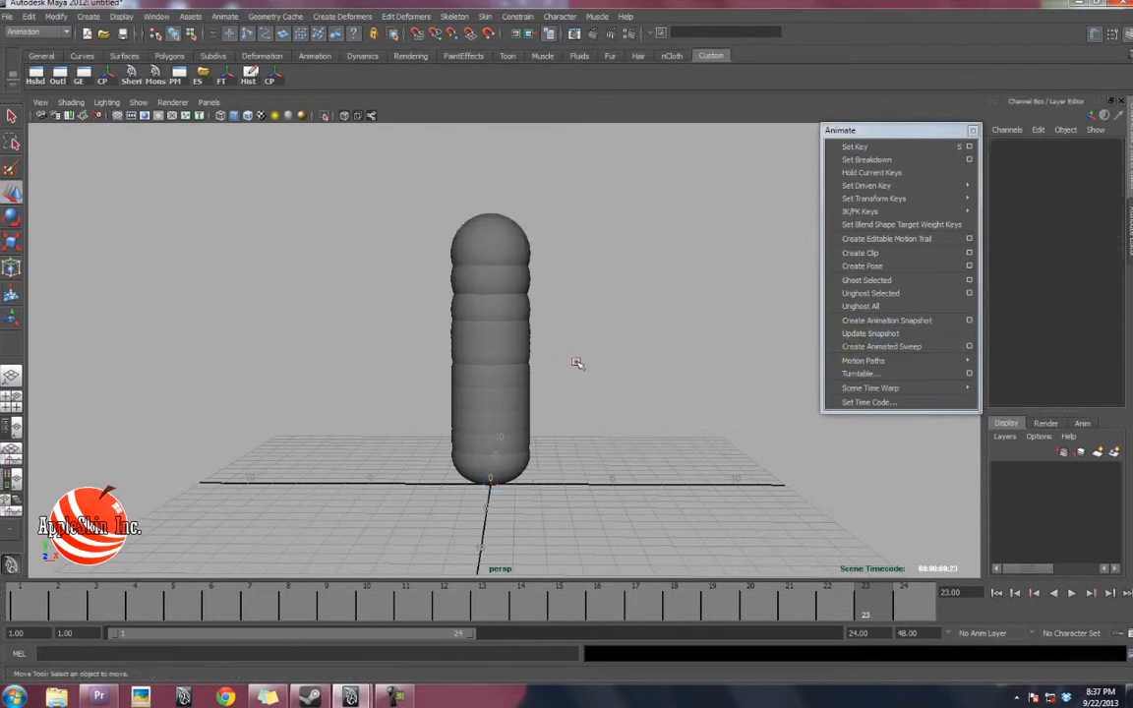
{"action": "key", "text": "ctrl+z"}
{"action": "left_click", "coordinate": [509, 299]}
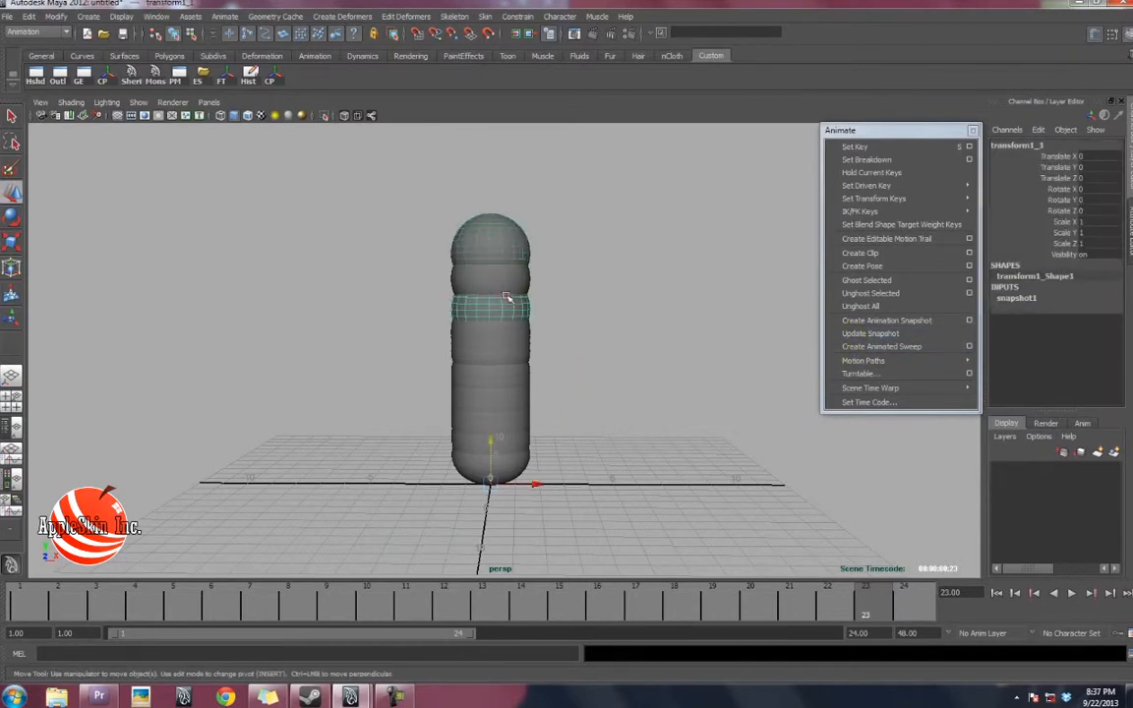
{"action": "left_click", "coordinate": [500, 284]}
{"action": "left_click", "coordinate": [506, 332]}
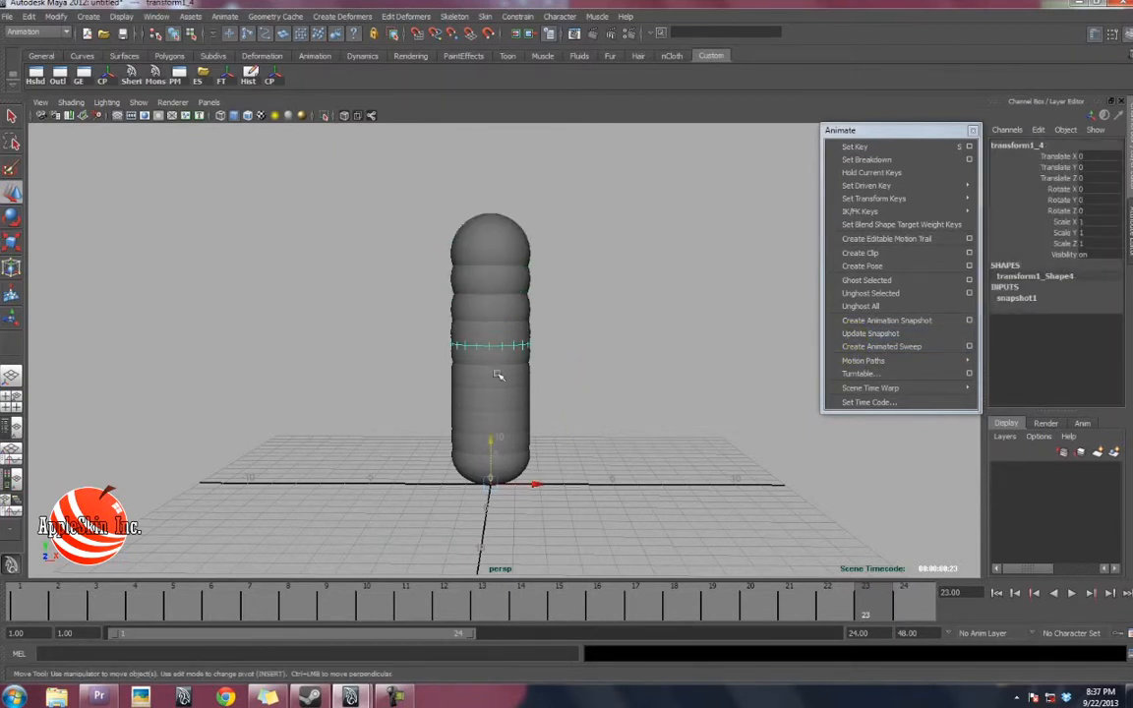
{"action": "left_click", "coordinate": [506, 438]}
{"action": "key", "text": "4"}
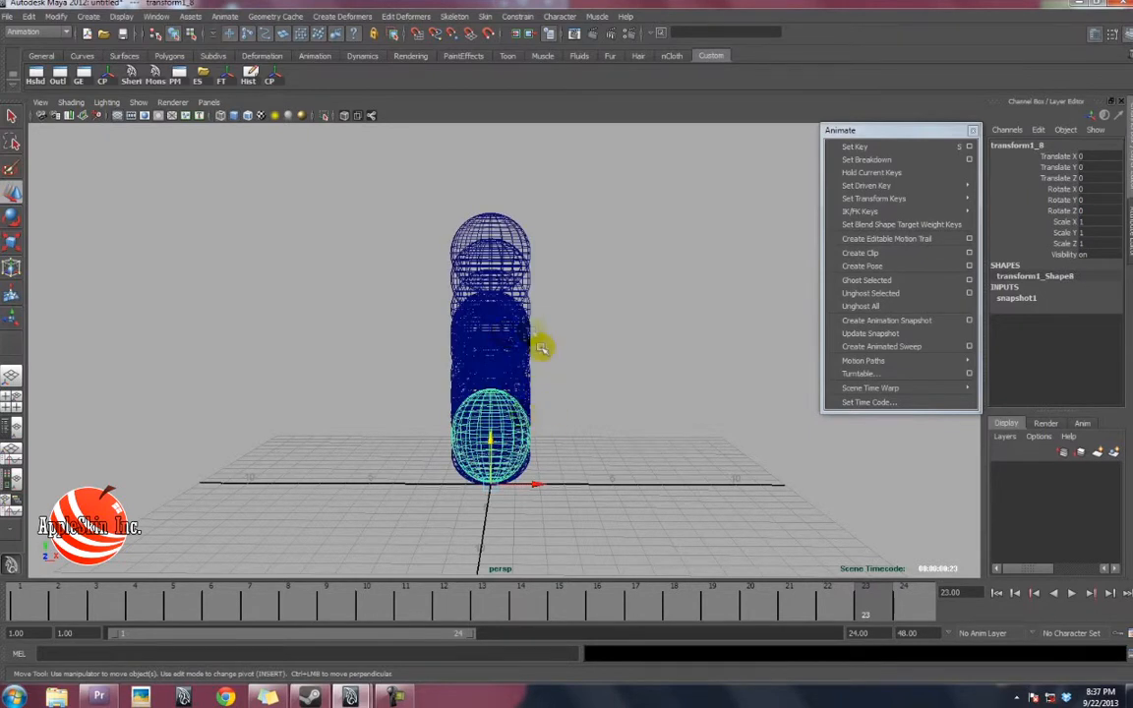
Undo back through the selections to remove the sphere's animation snapshot
{"action": "key", "text": "ctrl+z"}
{"action": "key", "text": "ctrl+z"}
{"action": "key", "text": "ctrl+z"}
{"action": "key", "text": "ctrl+z"}
{"action": "key", "text": "ctrl+z"}
{"action": "key", "text": "ctrl+z"}
{"action": "key", "text": "ctrl+z"}
{"action": "key", "text": "ctrl+z"}
{"action": "key", "text": "ctrl+z"}
{"action": "key", "text": "ctrl+z"}
{"action": "key", "text": "ctrl+z"}
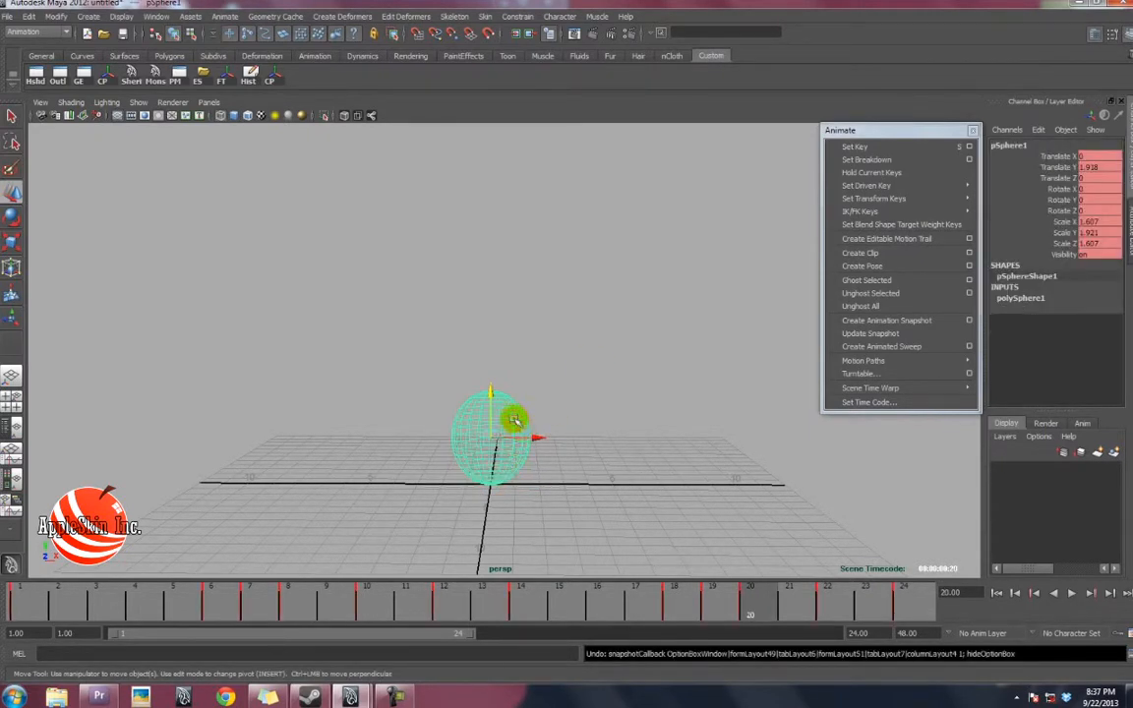
Bring up the multi-panel layout with the Graph Editor and frame the sphere's Translate X curve
{"action": "right_click_drag", "start_coordinate": [552, 417], "coordinate": [430, 395], "text": "alt"}
{"action": "middle_click_drag", "start_coordinate": [468, 393], "coordinate": [434, 407], "text": "alt"}
{"action": "key", "text": "space"}
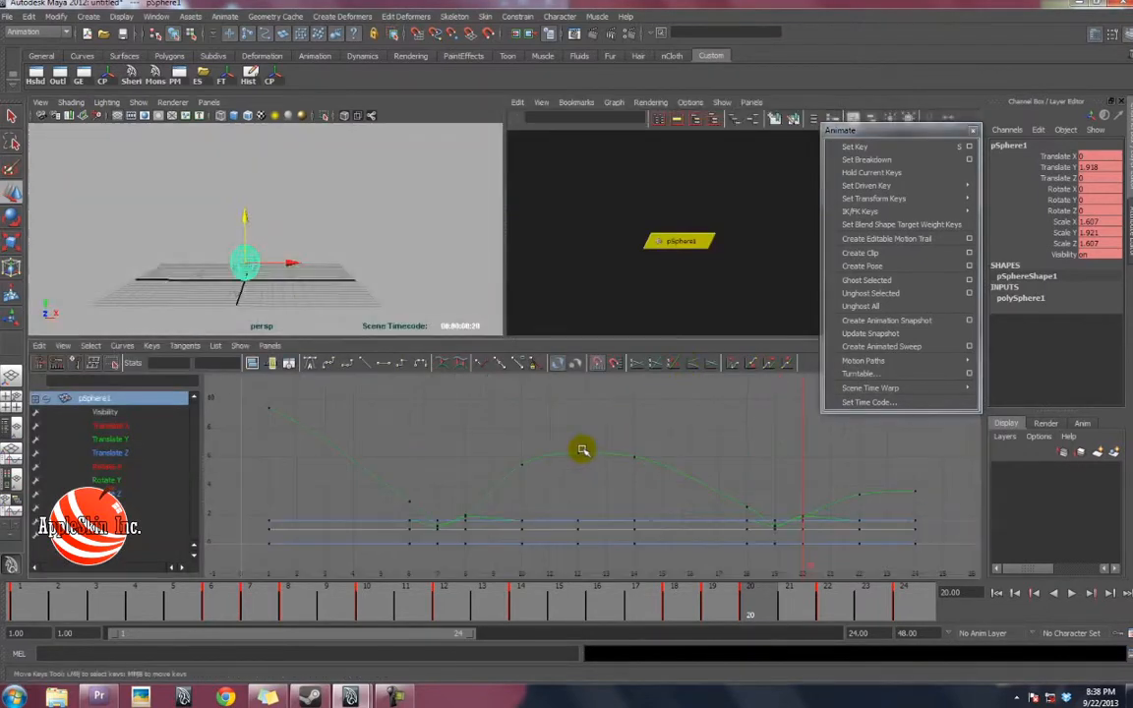
{"action": "left_click", "coordinate": [120, 456]}
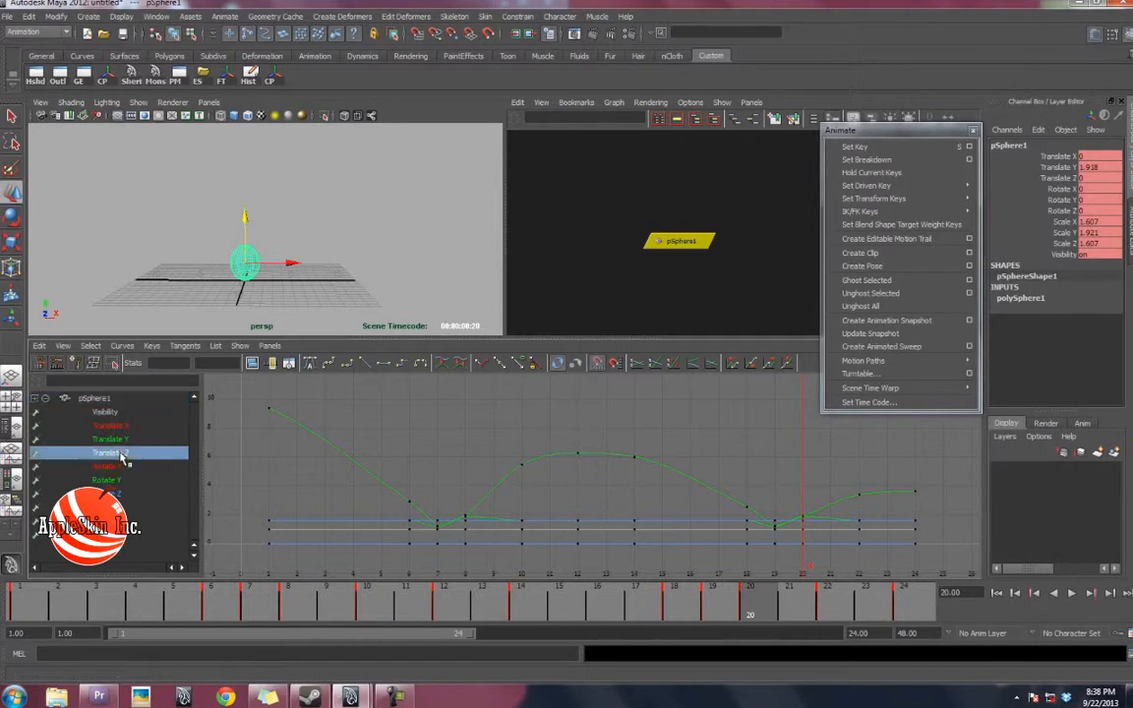
{"action": "left_click", "coordinate": [120, 426]}
{"action": "key", "text": "f"}
Delete all the sphere's Translate X keys between the first and last keys
{"action": "left_click_drag", "start_coordinate": [232, 256], "coordinate": [235, 261], "text": "alt"}
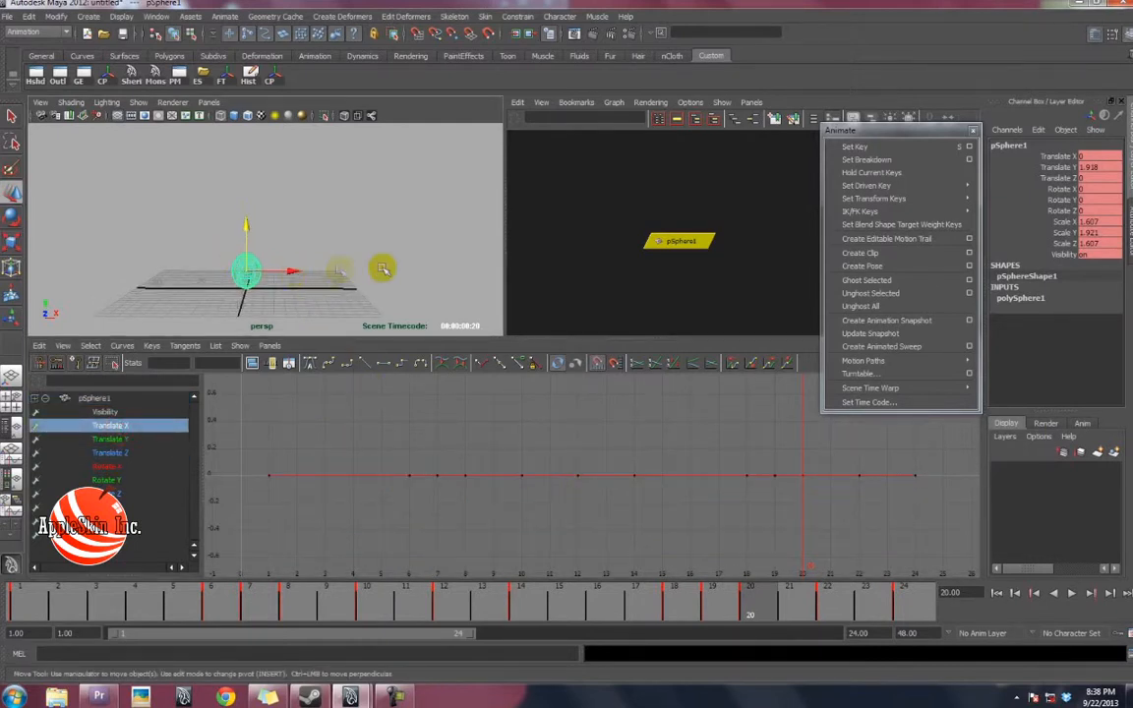
{"action": "middle_click_drag", "start_coordinate": [335, 276], "coordinate": [195, 268], "text": "alt"}
{"action": "left_click_drag", "start_coordinate": [383, 444], "coordinate": [903, 551]}
{"action": "left_click", "coordinate": [897, 548]}
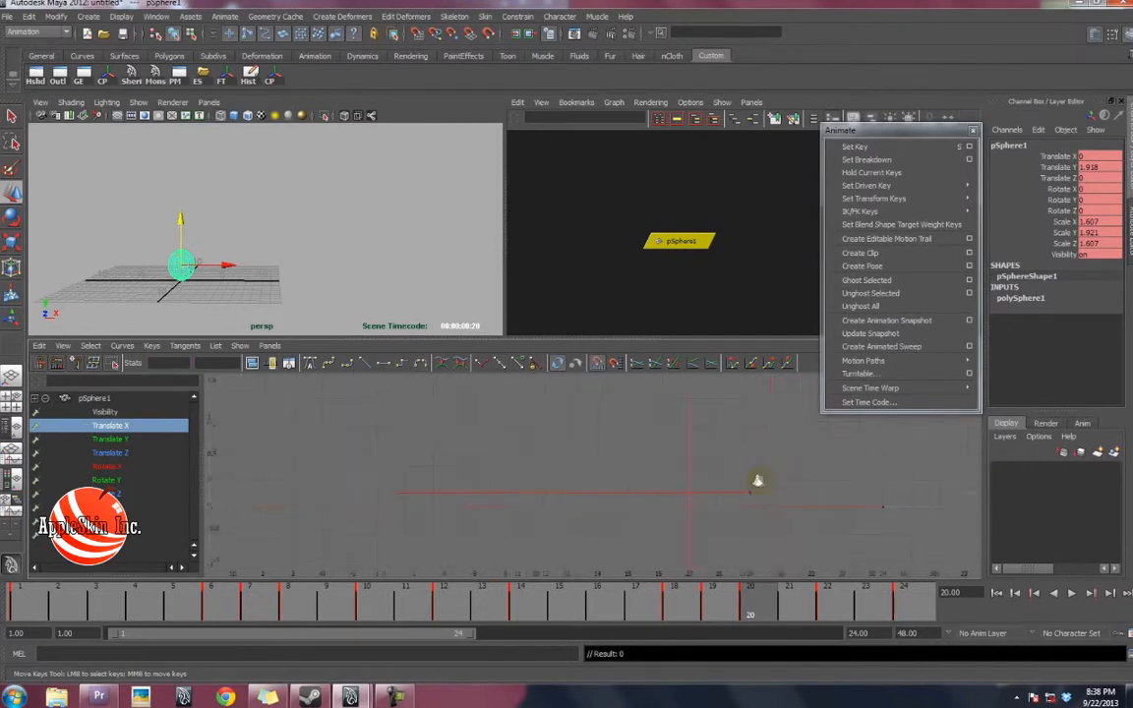
Raise the Translate X key at frame 24 to about 8.39 and give it a linear tangent
{"action": "right_click_drag", "start_coordinate": [757, 480], "coordinate": [683, 455], "text": "alt"}
{"action": "left_click_drag", "start_coordinate": [663, 469], "coordinate": [644, 494]}
{"action": "middle_click_drag", "start_coordinate": [677, 505], "coordinate": [725, 471], "text": "shift"}
{"action": "right_click_drag", "start_coordinate": [725, 471], "coordinate": [639, 504], "text": "alt"}
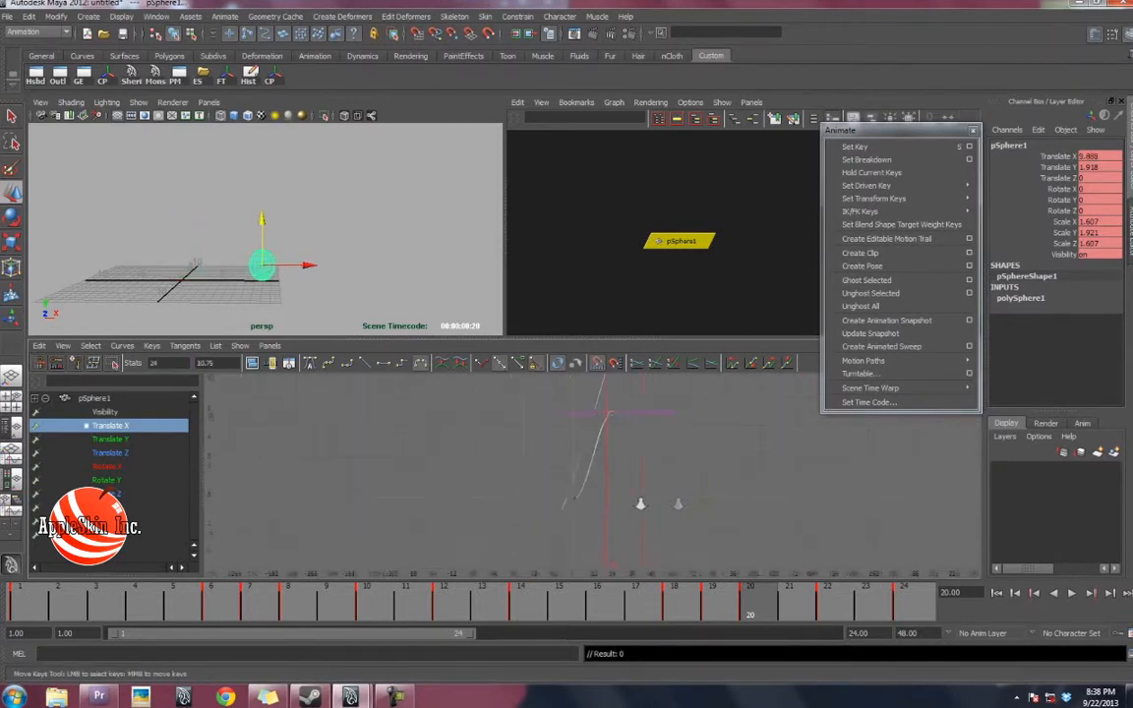
{"action": "mouse_move", "coordinate": [677, 457]}
{"action": "middle_mouse_down", "text": "shift"}
{"action": "mouse_move", "coordinate": [688, 475]}
{"action": "mouse_move", "coordinate": [659, 471]}
{"action": "middle_mouse_up", "text": "shift"}
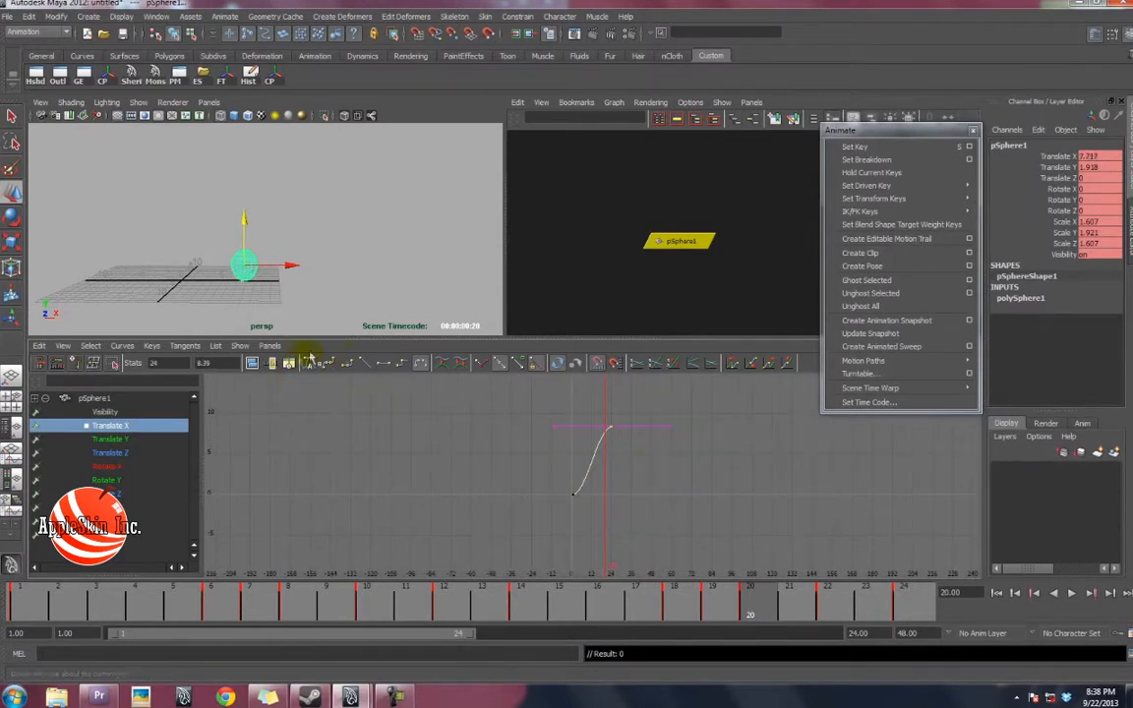
{"action": "left_click", "coordinate": [367, 364]}
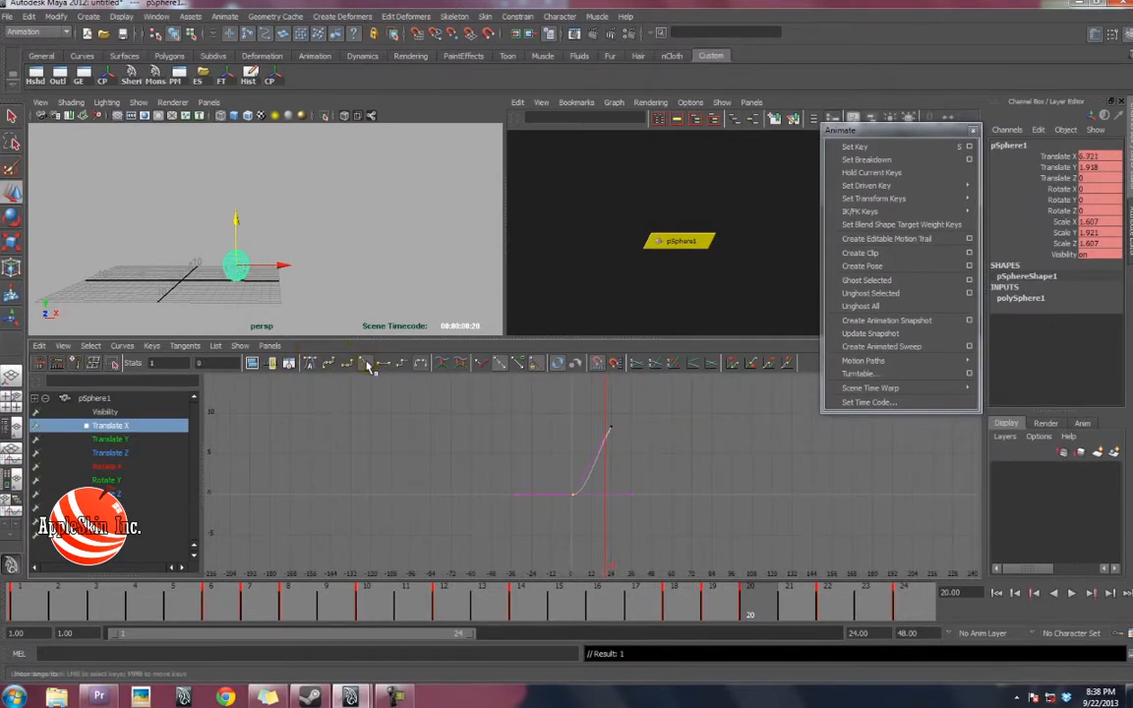
Play back the sphere's animation in the enlarged perspective view, stop it and return to frame 1
{"action": "left_click", "coordinate": [1071, 594]}
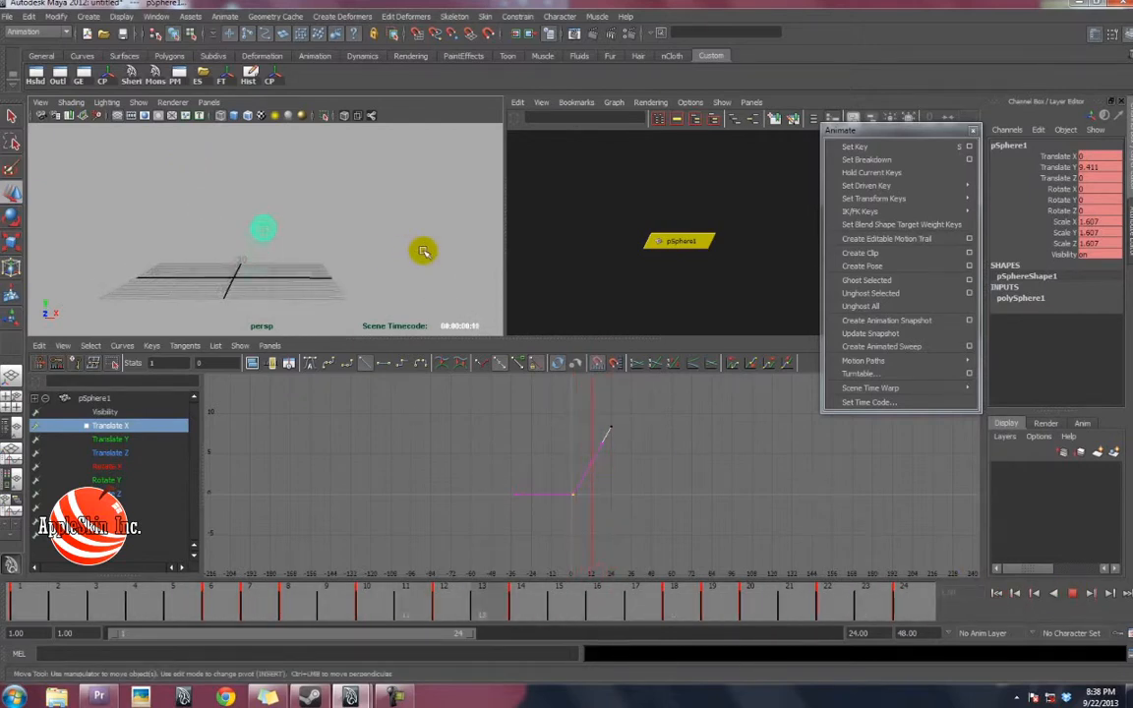
{"action": "key", "text": "space"}
{"action": "middle_click_drag", "start_coordinate": [531, 290], "coordinate": [571, 344], "text": "alt"}
{"action": "right_click_drag", "start_coordinate": [521, 340], "coordinate": [577, 384], "text": "alt"}
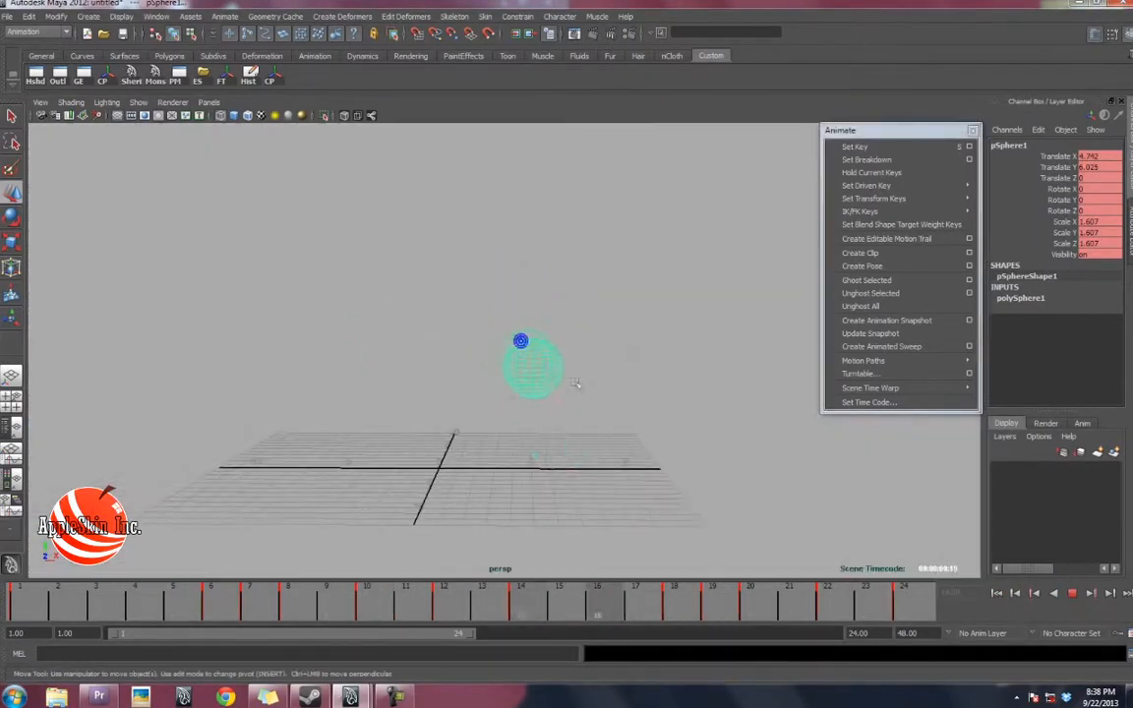
{"action": "middle_click_drag", "start_coordinate": [576, 384], "coordinate": [547, 397], "text": "alt"}
{"action": "left_click_drag", "start_coordinate": [547, 396], "coordinate": [557, 391], "text": "alt"}
{"action": "left_click", "coordinate": [1073, 593]}
{"action": "left_click", "coordinate": [998, 593]}
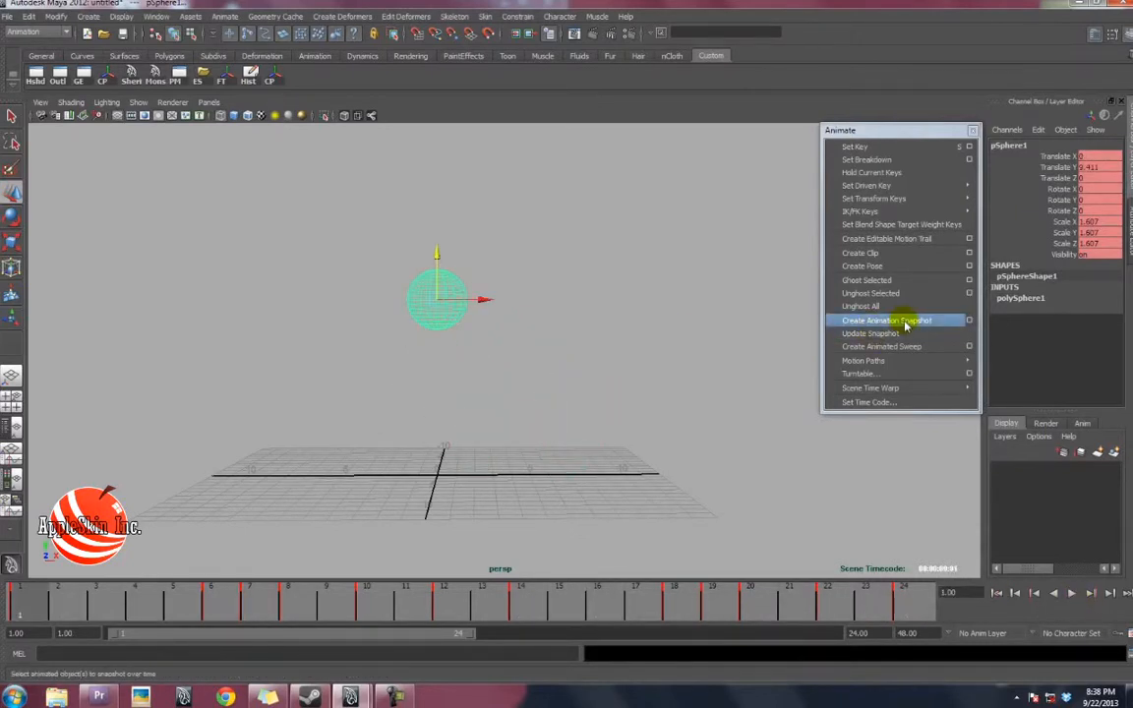
Create an animation snapshot of the sphere, view it in shaded display, and undo the snapshot
{"action": "left_click", "coordinate": [886, 321]}
{"action": "left_click_drag", "start_coordinate": [562, 356], "coordinate": [521, 340], "text": "alt"}
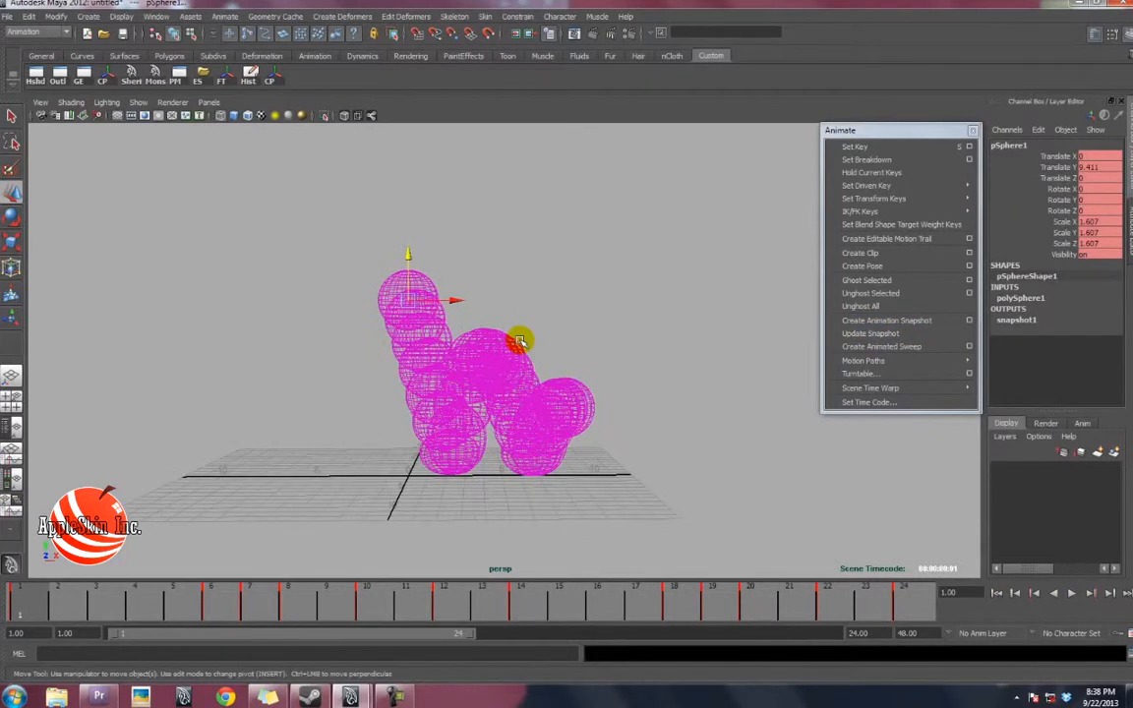
{"action": "key", "text": "5"}
{"action": "left_click", "coordinate": [594, 300]}
{"action": "left_click_drag", "start_coordinate": [593, 300], "coordinate": [528, 345], "text": "alt"}
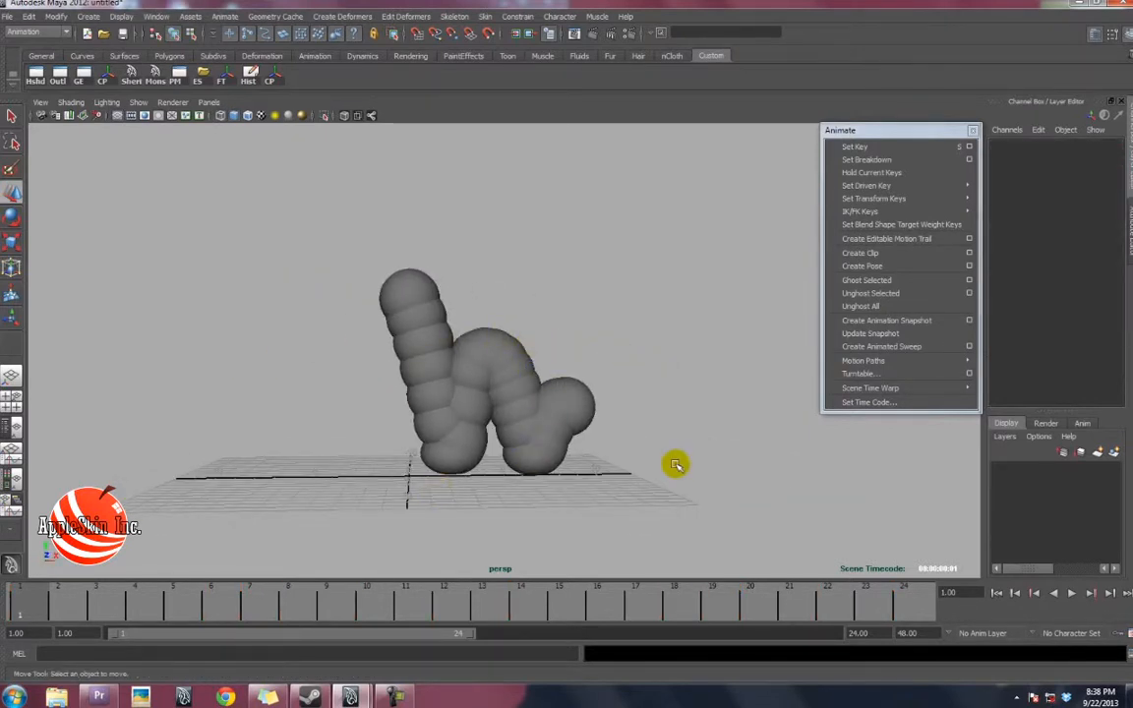
{"action": "key", "text": "ctrl+z"}
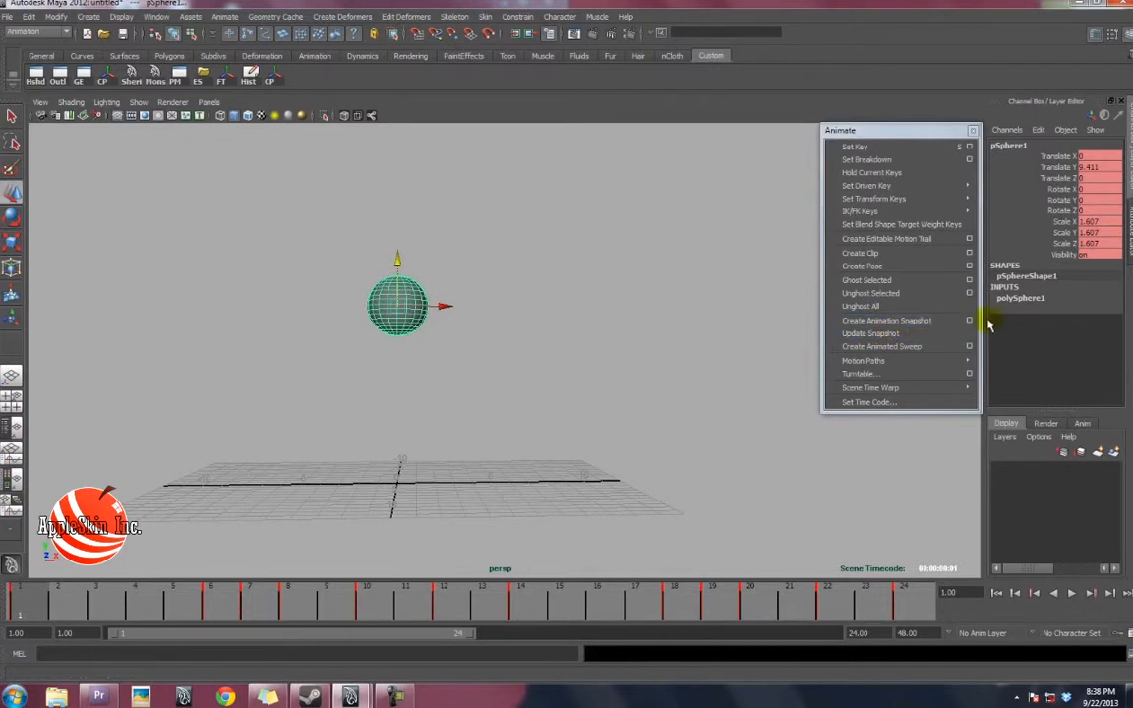
Create the sphere's animation snapshot over the Time Slider range with increment 1 and Slow (always update), and scrub through the frames
{"action": "left_click", "coordinate": [969, 320]}
{"action": "left_click_drag", "start_coordinate": [825, 171], "coordinate": [738, 172]}
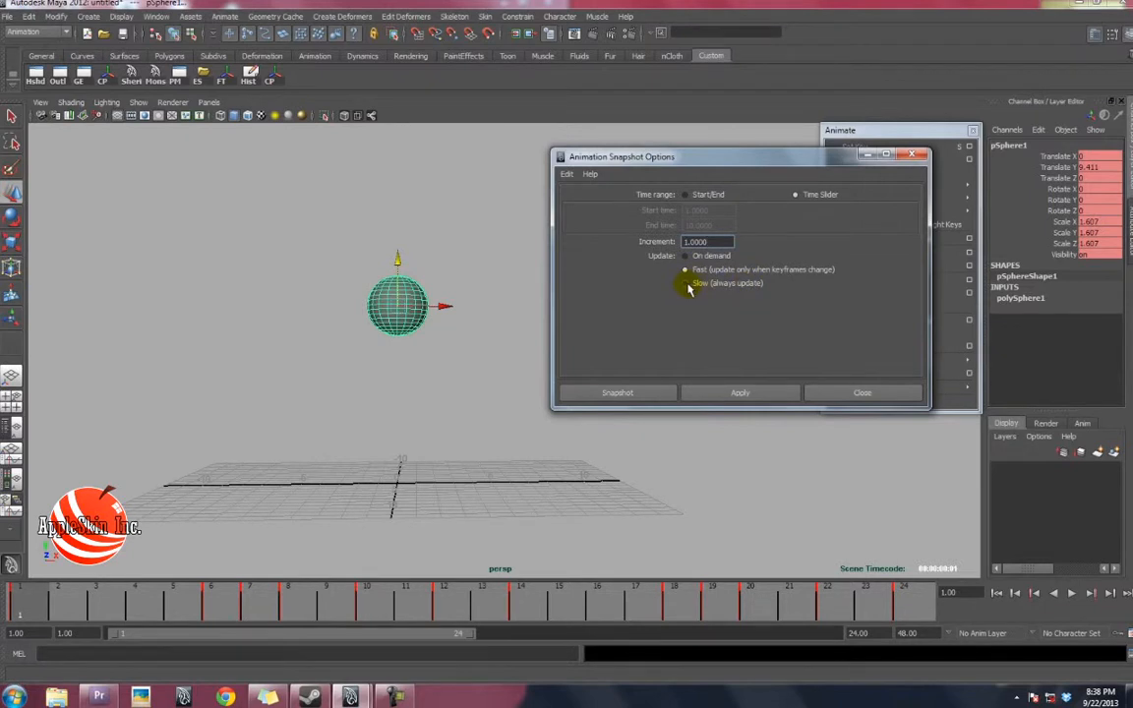
{"action": "left_click", "coordinate": [642, 390]}
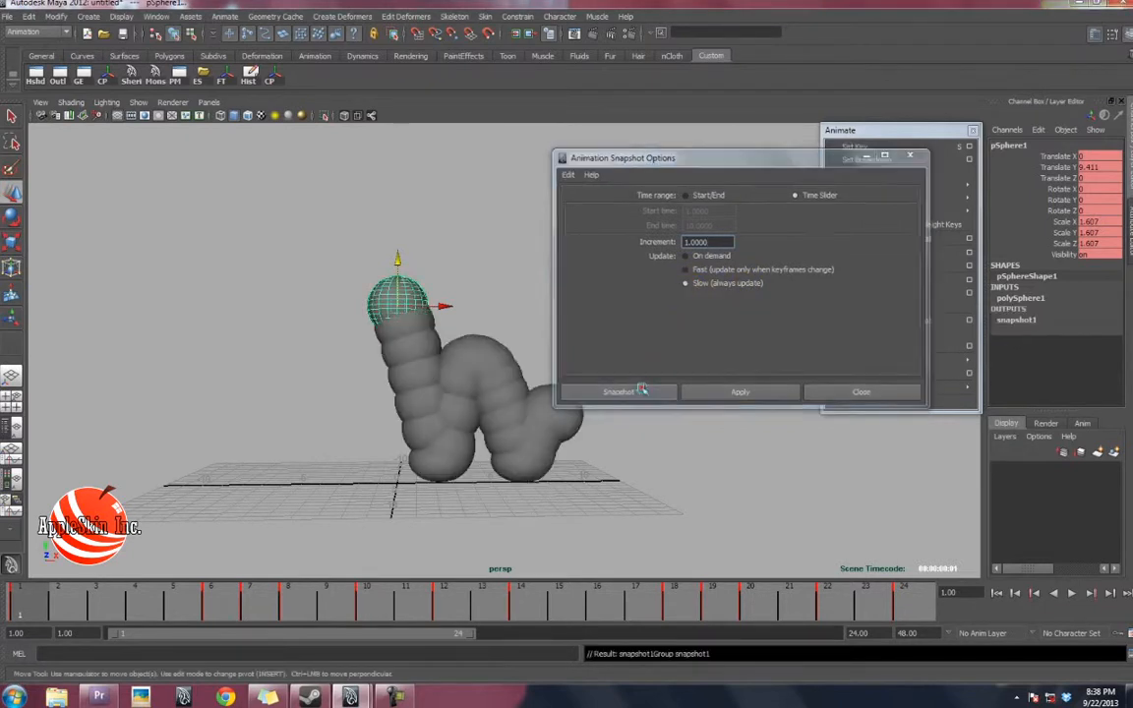
{"action": "left_click_drag", "start_coordinate": [63, 597], "coordinate": [965, 615]}
{"action": "left_click", "coordinate": [1000, 594]}
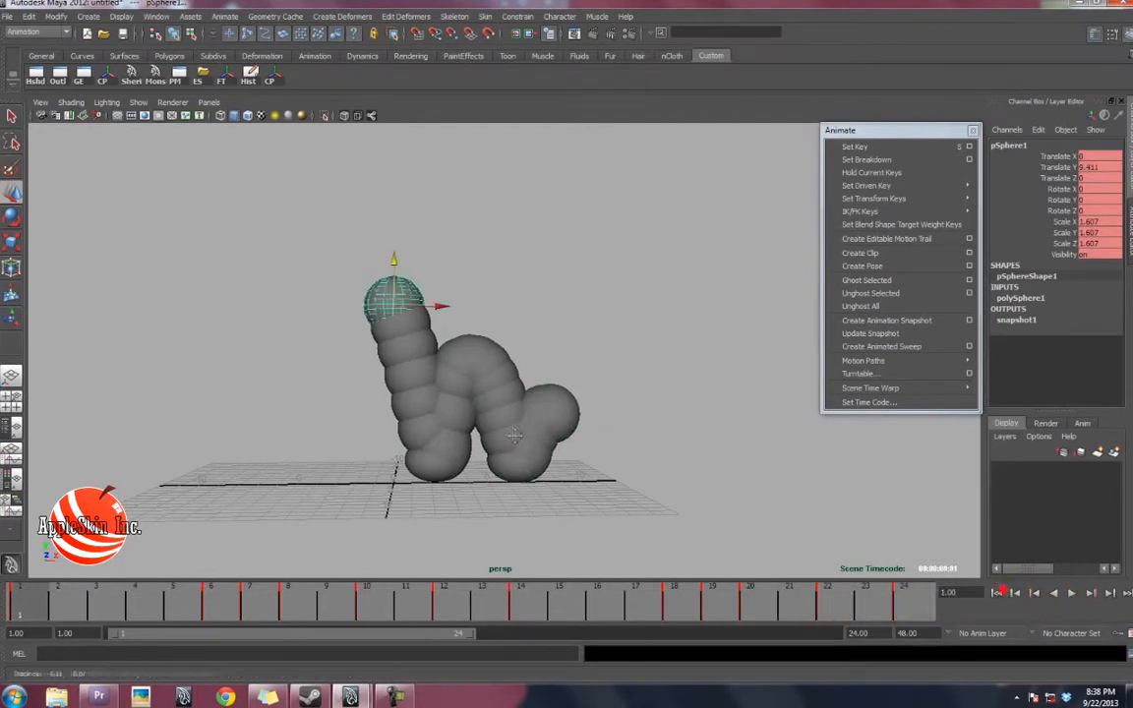
Delete the sphere's Translate X key at frame 24 in the Graph Editor and inspect the snapshot in the full perspective view
{"action": "key", "text": "space"}
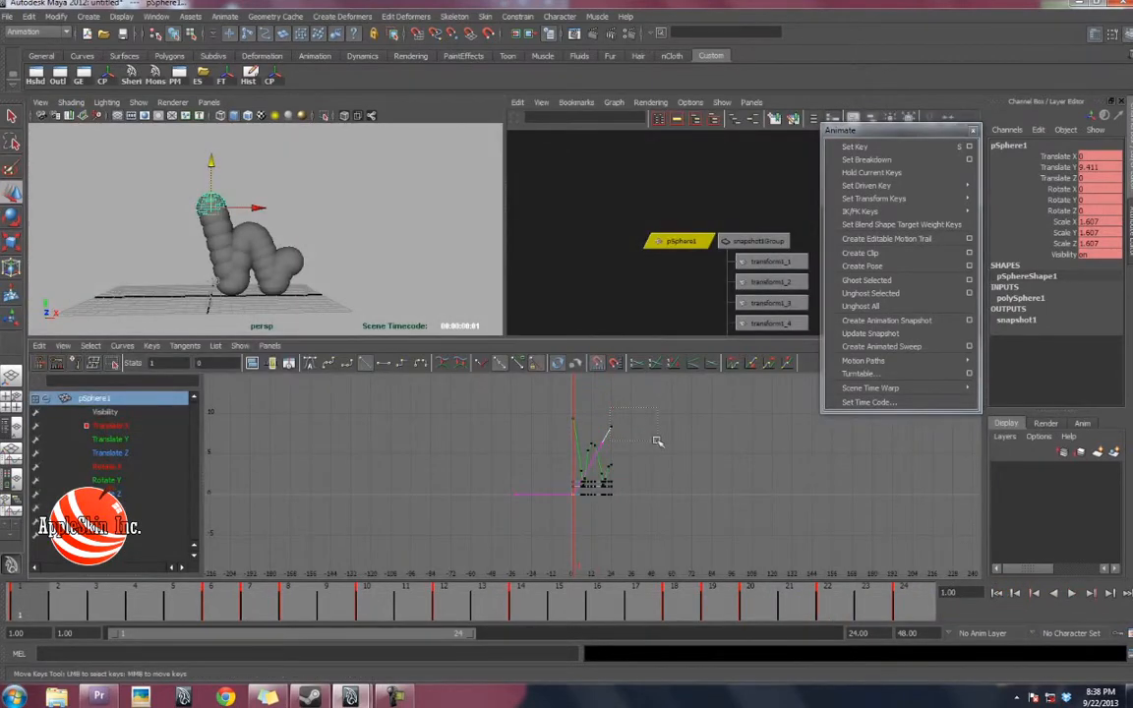
{"action": "key", "text": "Delete"}
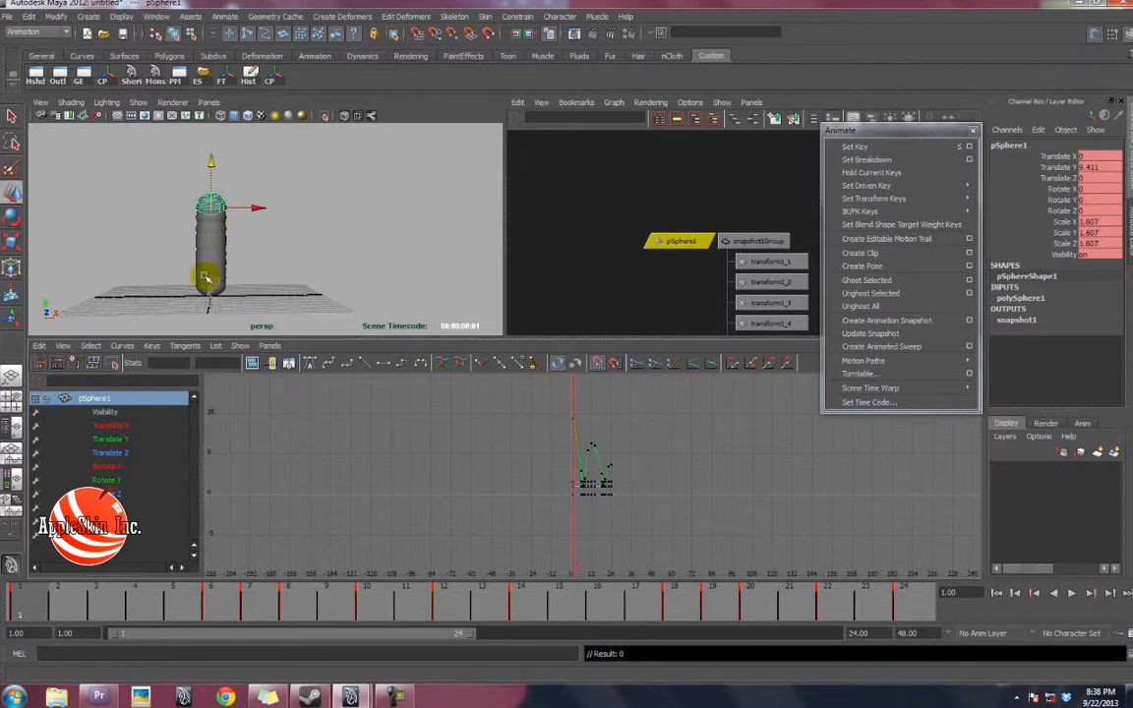
{"action": "key", "text": "space"}
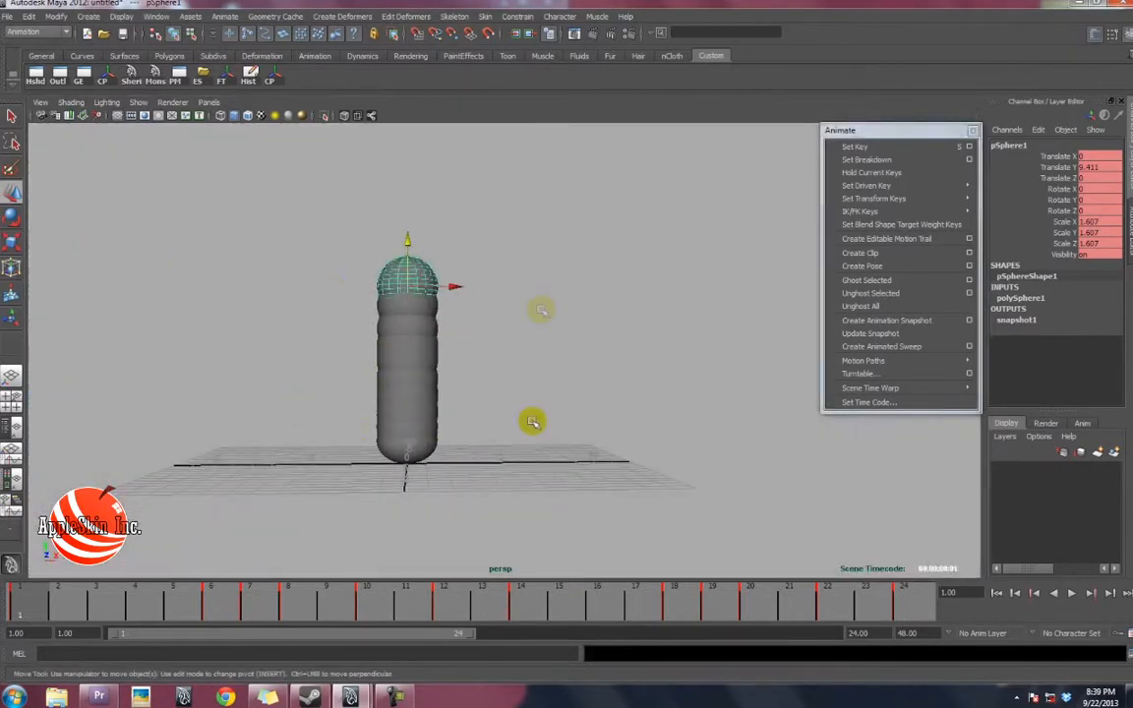
{"action": "left_click_drag", "start_coordinate": [452, 377], "coordinate": [450, 387], "text": "alt"}
{"action": "right_click_drag", "start_coordinate": [450, 387], "coordinate": [518, 398], "text": "alt"}
{"action": "left_click_drag", "start_coordinate": [467, 398], "coordinate": [464, 391], "text": "alt"}
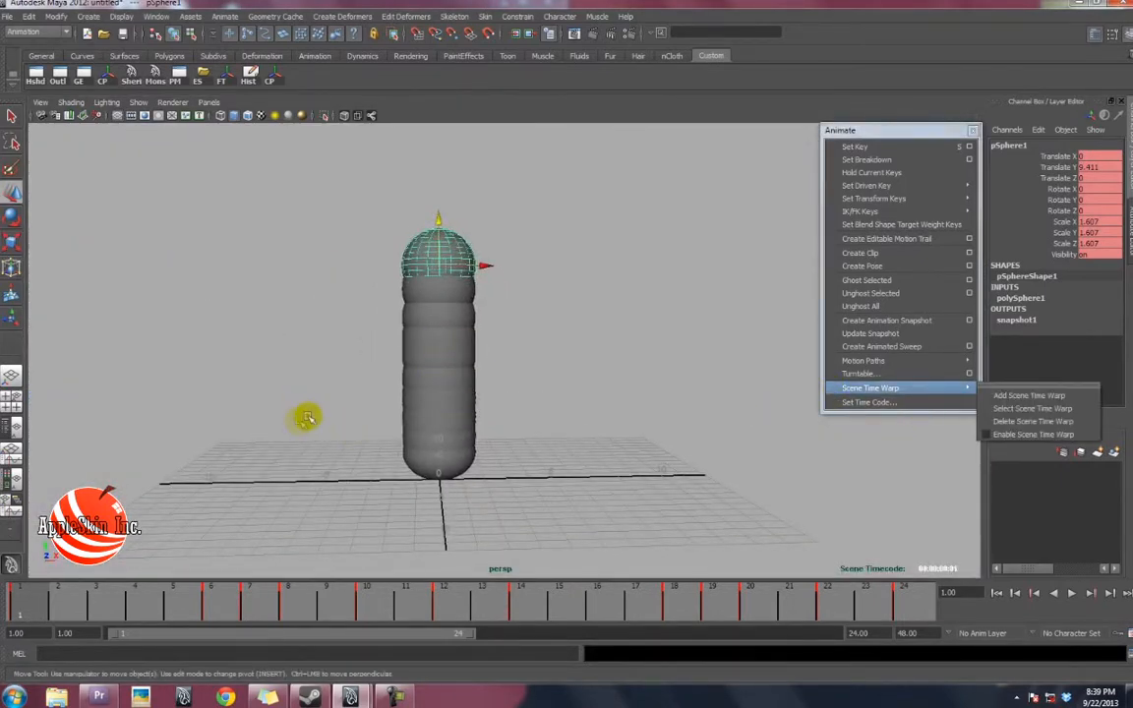
{"action": "middle_click_drag", "start_coordinate": [482, 398], "coordinate": [491, 388], "text": "alt"}
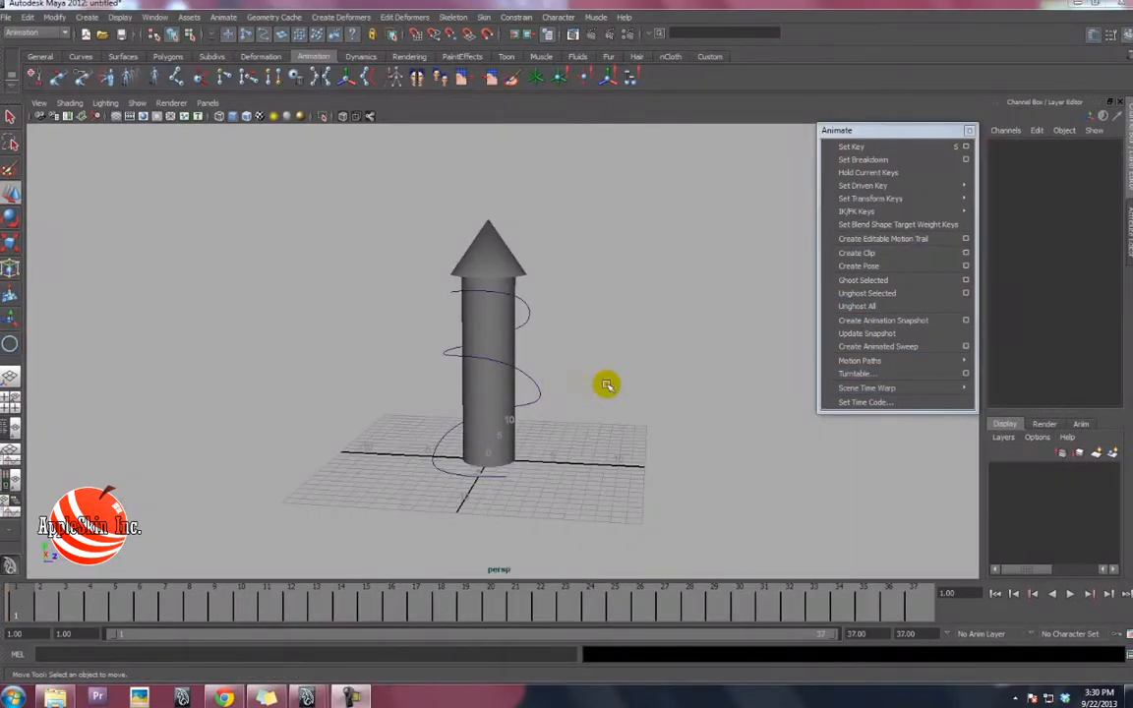
Examine the tower scene by selecting its cylinder, cone and spiral curve and looking over the available curve creation tools
{"action": "left_click_drag", "start_coordinate": [607, 385], "coordinate": [390, 372], "text": "alt"}
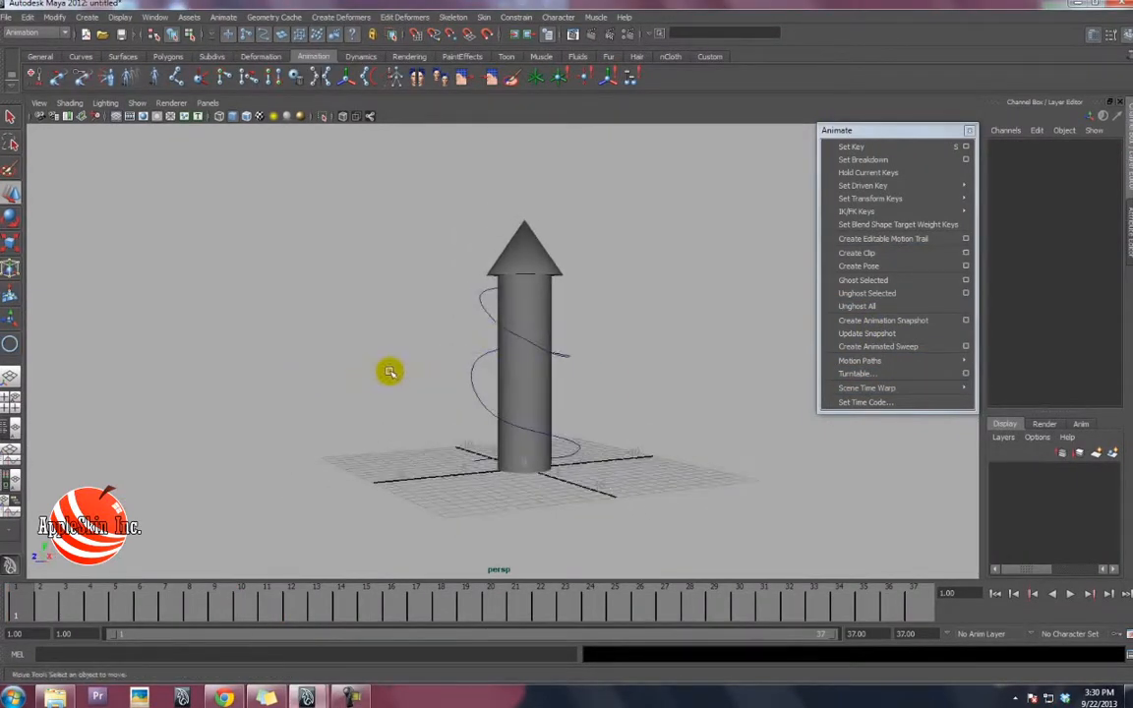
{"action": "left_click_drag", "start_coordinate": [530, 298], "coordinate": [551, 322], "text": "alt"}
{"action": "left_click", "coordinate": [447, 306]}
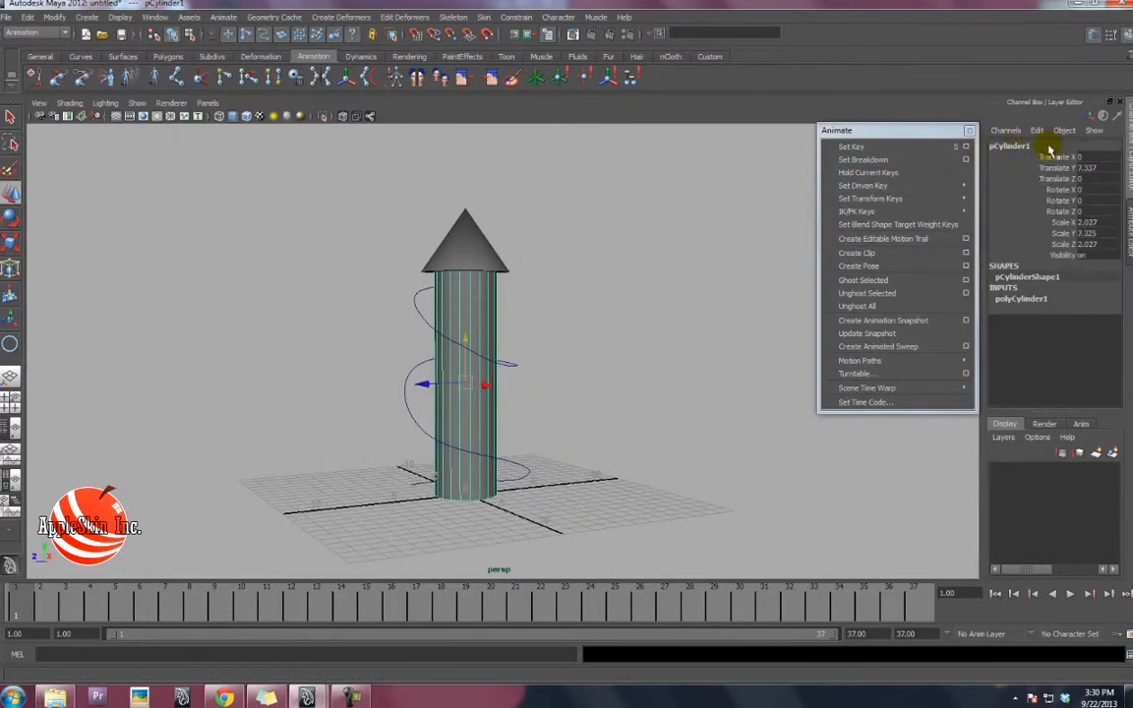
{"action": "left_click", "coordinate": [468, 245]}
{"action": "left_click_drag", "start_coordinate": [429, 359], "coordinate": [563, 364], "text": "alt"}
{"action": "left_click", "coordinate": [526, 327]}
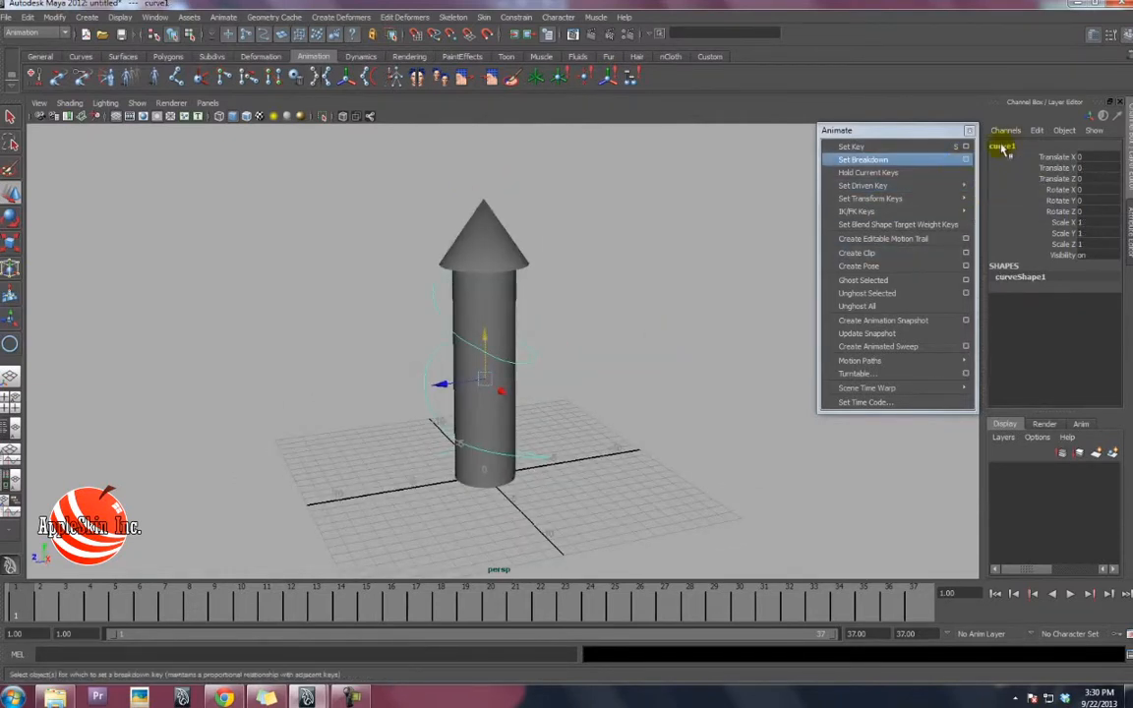
{"action": "left_click_drag", "start_coordinate": [506, 310], "coordinate": [481, 306], "text": "alt"}
{"action": "left_click", "coordinate": [87, 18]}
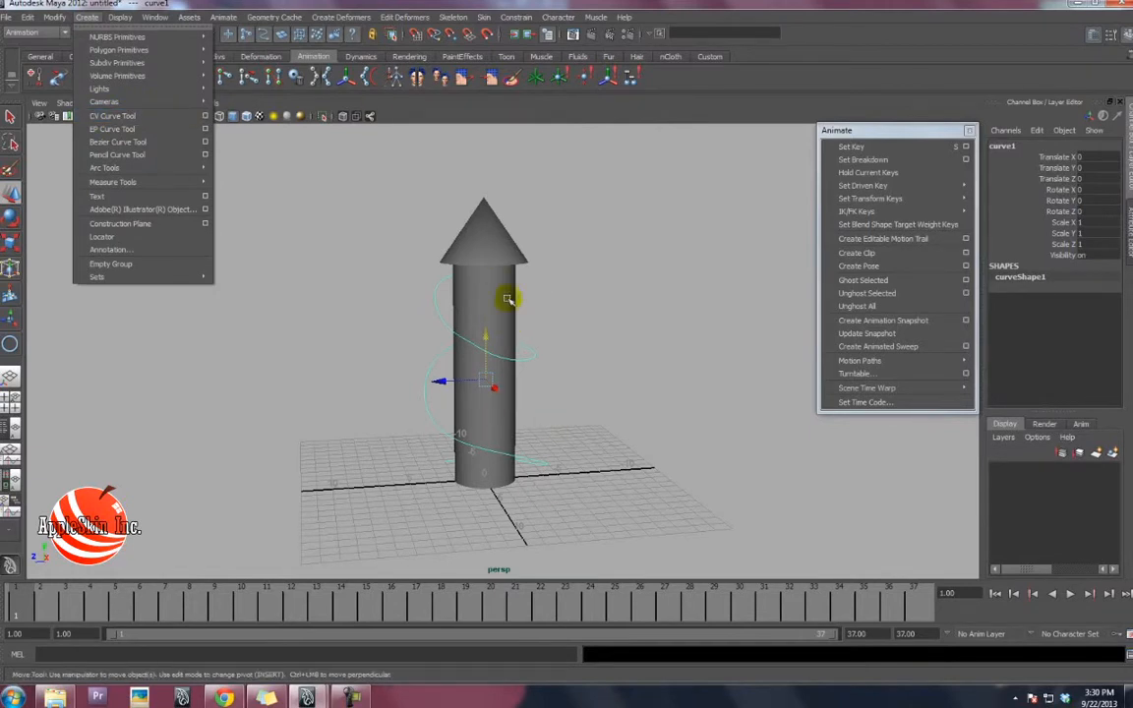
{"action": "left_click_drag", "start_coordinate": [506, 298], "coordinate": [576, 369], "text": "alt"}
{"action": "left_click", "coordinate": [575, 374]}
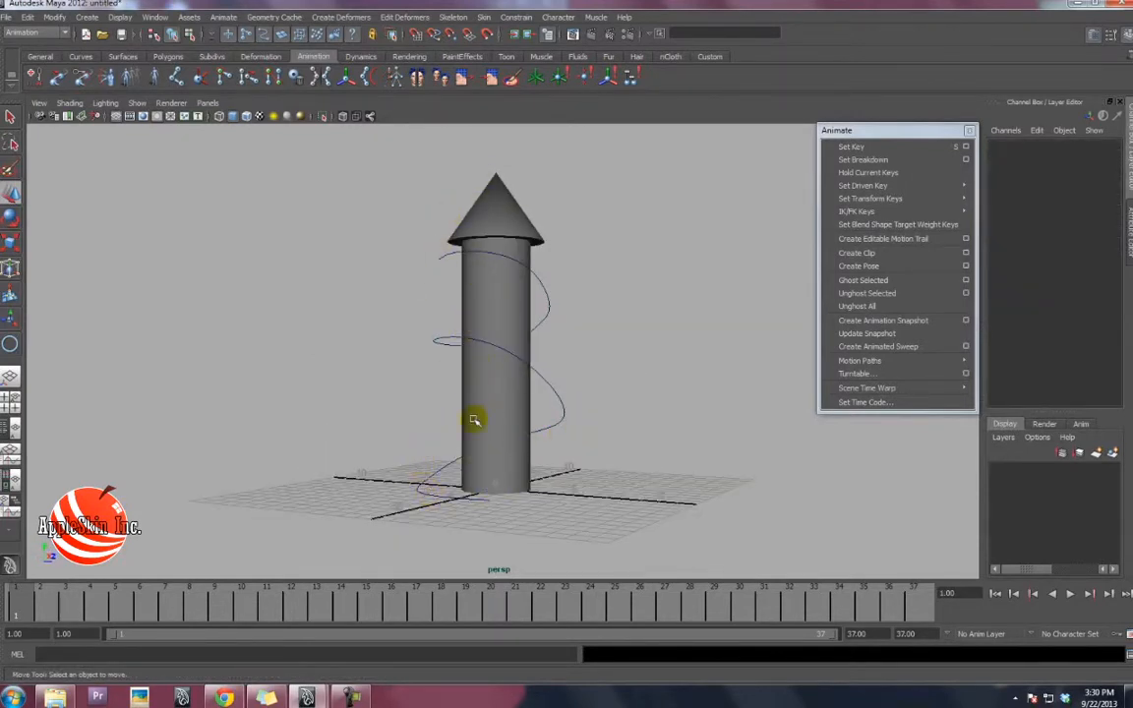
Draw a NURBS circle on the grid near the spiral curve's lower end, at about X -3.68 and Z 2.27
{"action": "mouse_move", "coordinate": [473, 250]}
{"action": "left_mouse_down", "text": "alt"}
{"action": "mouse_move", "coordinate": [523, 260]}
{"action": "mouse_move", "coordinate": [502, 295]}
{"action": "mouse_move", "coordinate": [519, 273]}
{"action": "mouse_move", "coordinate": [489, 262]}
{"action": "left_mouse_up", "text": "alt"}
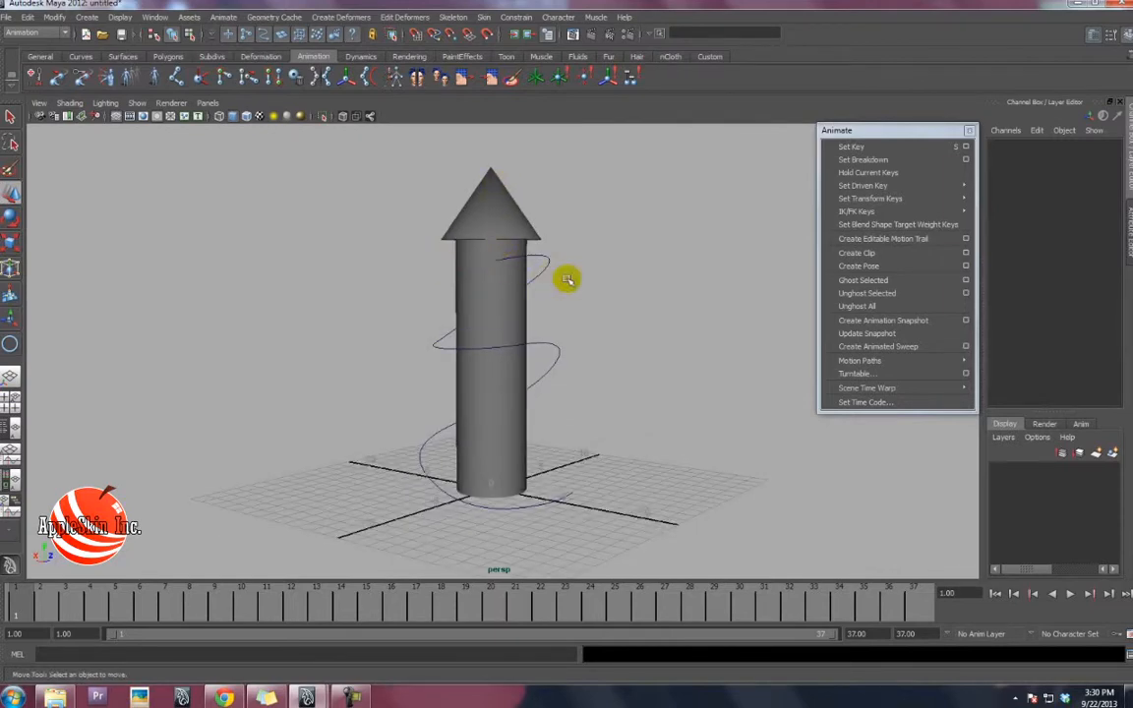
{"action": "left_click_drag", "start_coordinate": [565, 278], "coordinate": [486, 275], "text": "alt"}
{"action": "right_click_drag", "start_coordinate": [483, 273], "coordinate": [518, 251], "text": "alt"}
{"action": "left_click_drag", "start_coordinate": [518, 286], "coordinate": [612, 288], "text": "alt"}
{"action": "left_click_drag", "start_coordinate": [548, 366], "coordinate": [569, 431], "text": "alt"}
{"action": "left_click", "coordinate": [86, 18]}
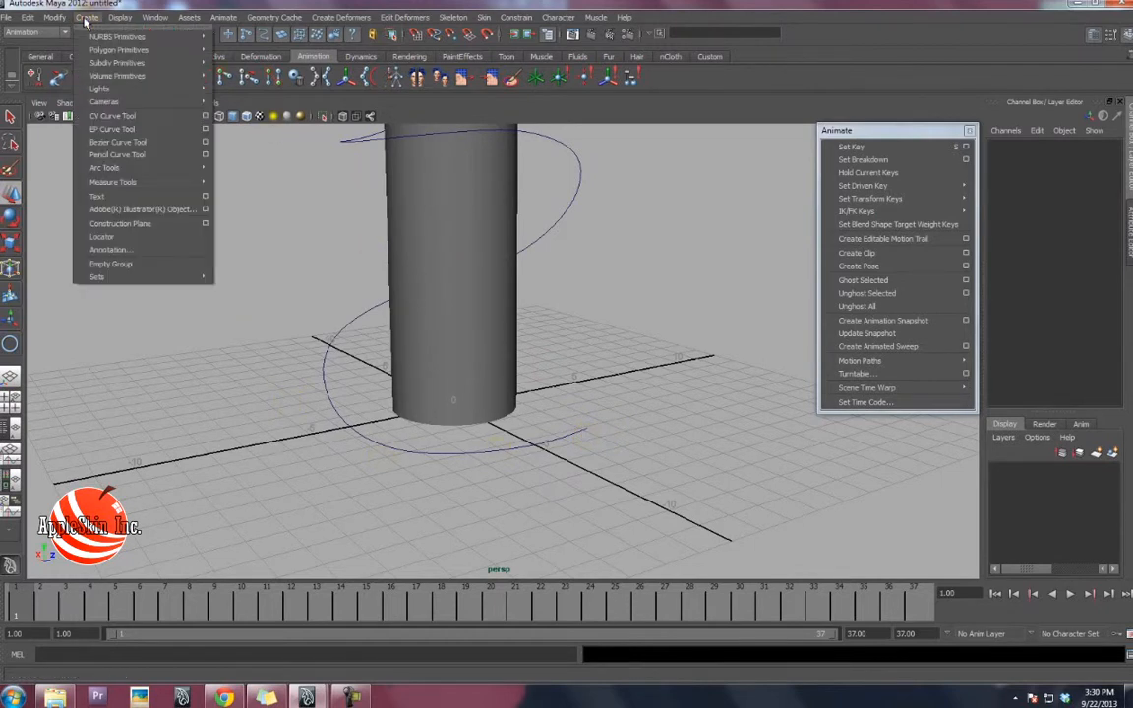
{"action": "mouse_move", "coordinate": [94, 52]}
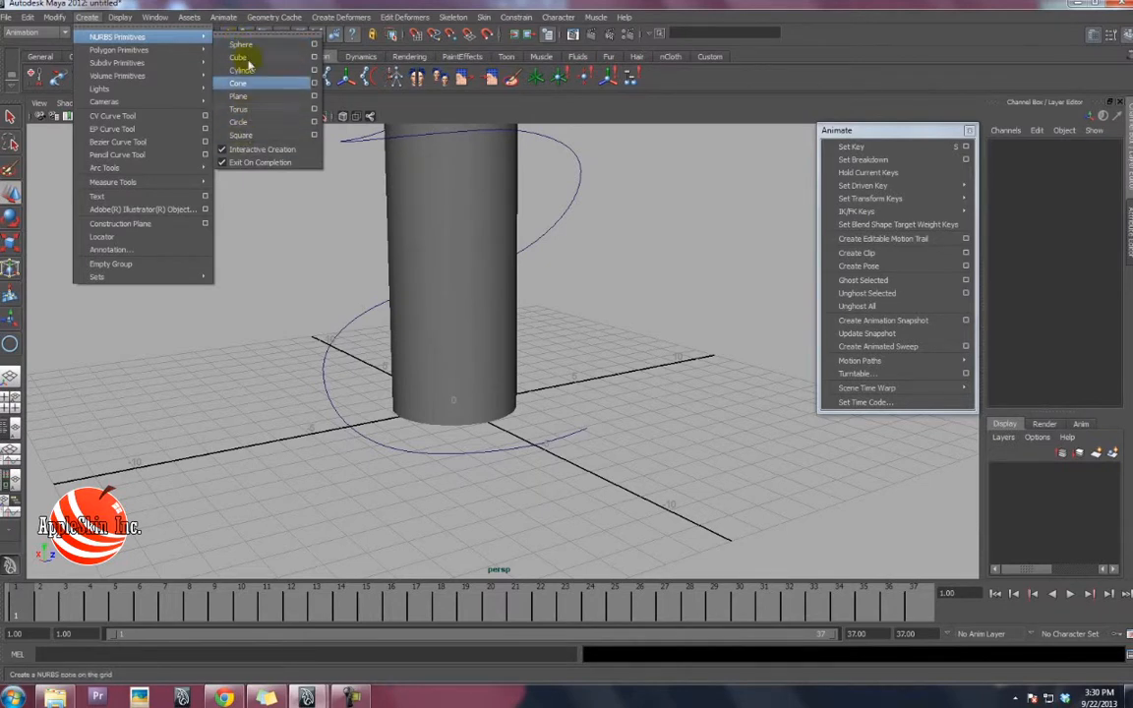
{"action": "left_click", "coordinate": [245, 126]}
{"action": "middle_click_drag", "start_coordinate": [574, 298], "coordinate": [511, 241], "text": "alt"}
{"action": "scroll", "coordinate": [511, 244], "scroll_direction": "up", "scroll_amount": 5}
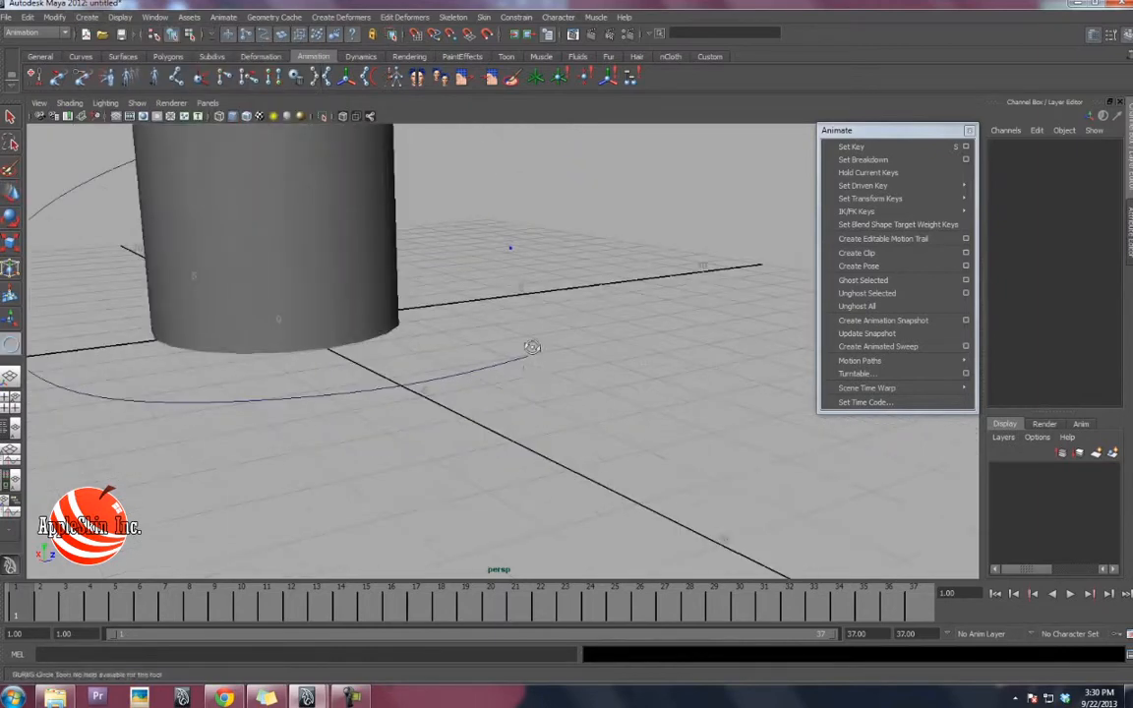
{"action": "left_click_drag", "start_coordinate": [511, 248], "coordinate": [513, 264], "text": "alt"}
{"action": "mouse_move", "coordinate": [514, 361]}
{"action": "left_mouse_down"}
{"action": "mouse_move", "coordinate": [565, 395]}
{"action": "mouse_move", "coordinate": [562, 382]}
{"action": "left_mouse_up"}
Show the scene in wireframe and stand the circle upright with Rotate X 90 and Rotate Y 0
{"action": "key", "text": "4"}
{"action": "right_click_drag", "start_coordinate": [654, 409], "coordinate": [689, 413], "text": "alt"}
{"action": "key", "text": "e"}
{"action": "left_click_drag", "start_coordinate": [477, 317], "coordinate": [466, 399]}
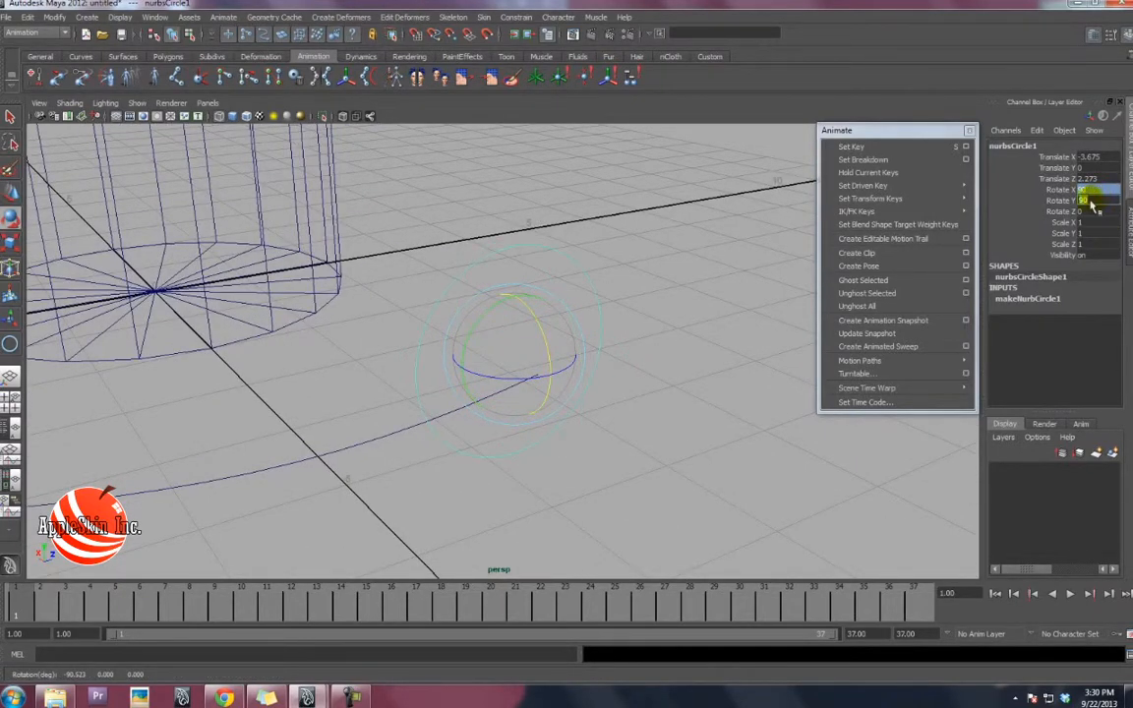
{"action": "left_click_drag", "start_coordinate": [470, 323], "coordinate": [467, 344], "text": "alt"}
{"action": "left_click", "coordinate": [570, 411]}
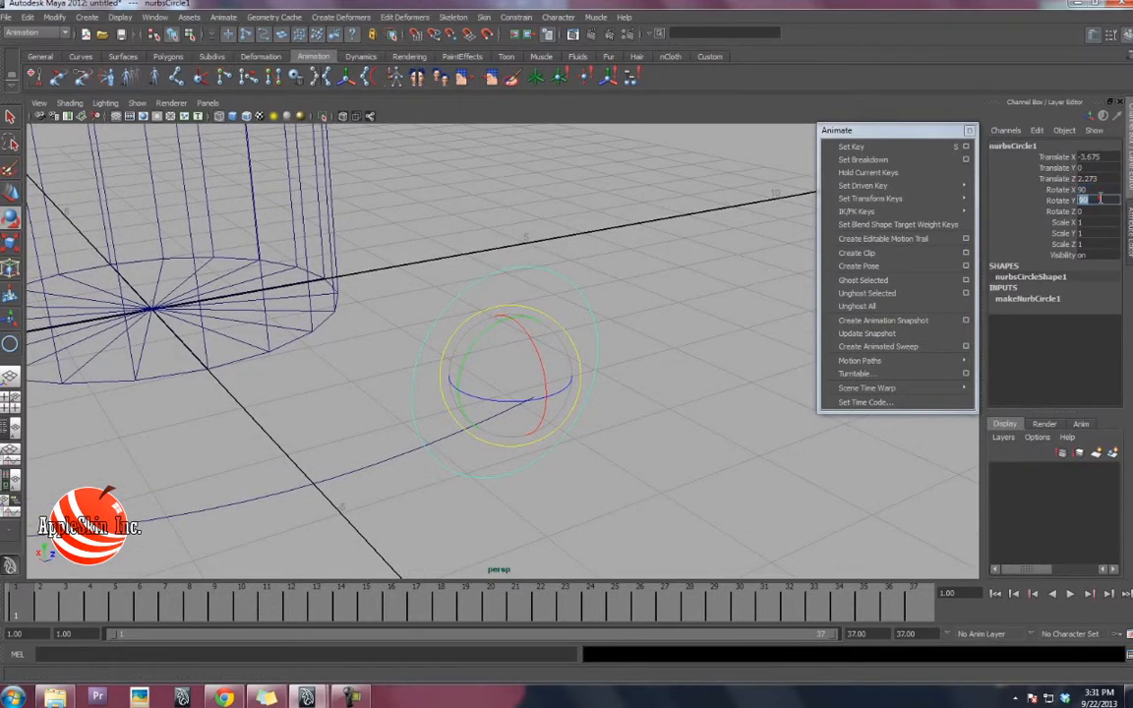
{"action": "left_click_drag", "start_coordinate": [536, 398], "coordinate": [661, 327], "text": "alt"}
Flatten the circle to a Z scale of about 0.106 and snap it onto the spiral curve's lower end point
{"action": "key", "text": "r"}
{"action": "left_click_drag", "start_coordinate": [566, 354], "coordinate": [568, 344]}
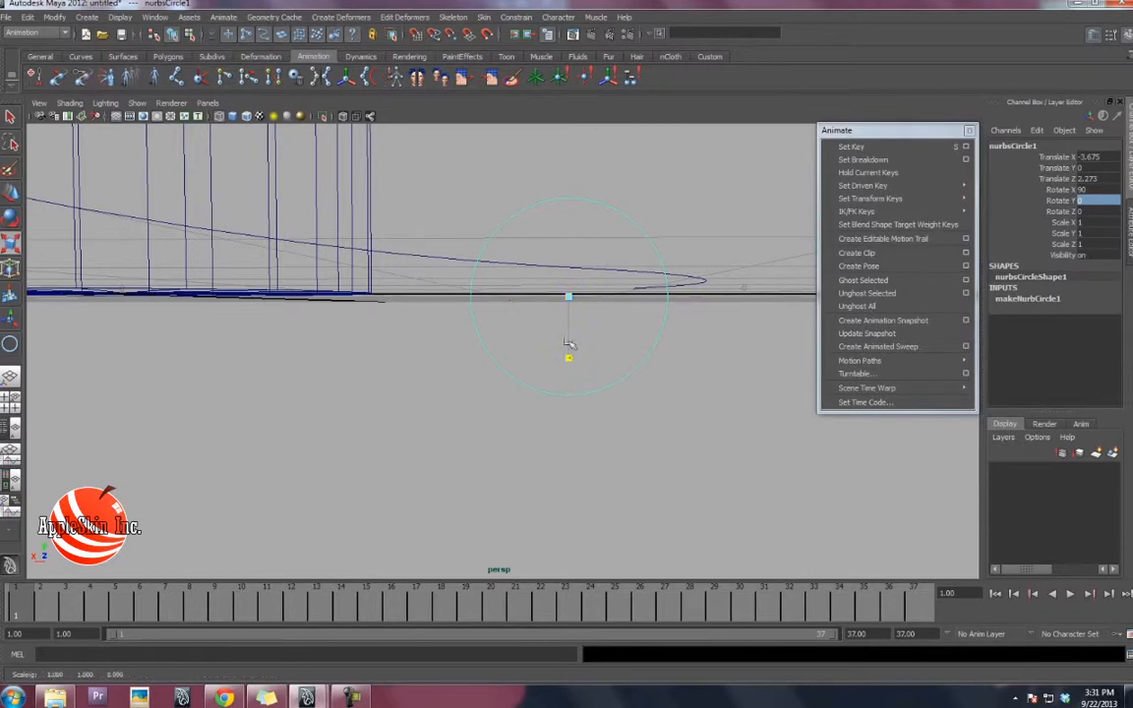
{"action": "left_click_drag", "start_coordinate": [564, 301], "coordinate": [598, 379], "text": "alt"}
{"action": "key", "text": "w"}
{"action": "middle_click_drag", "start_coordinate": [598, 333], "coordinate": [602, 333]}
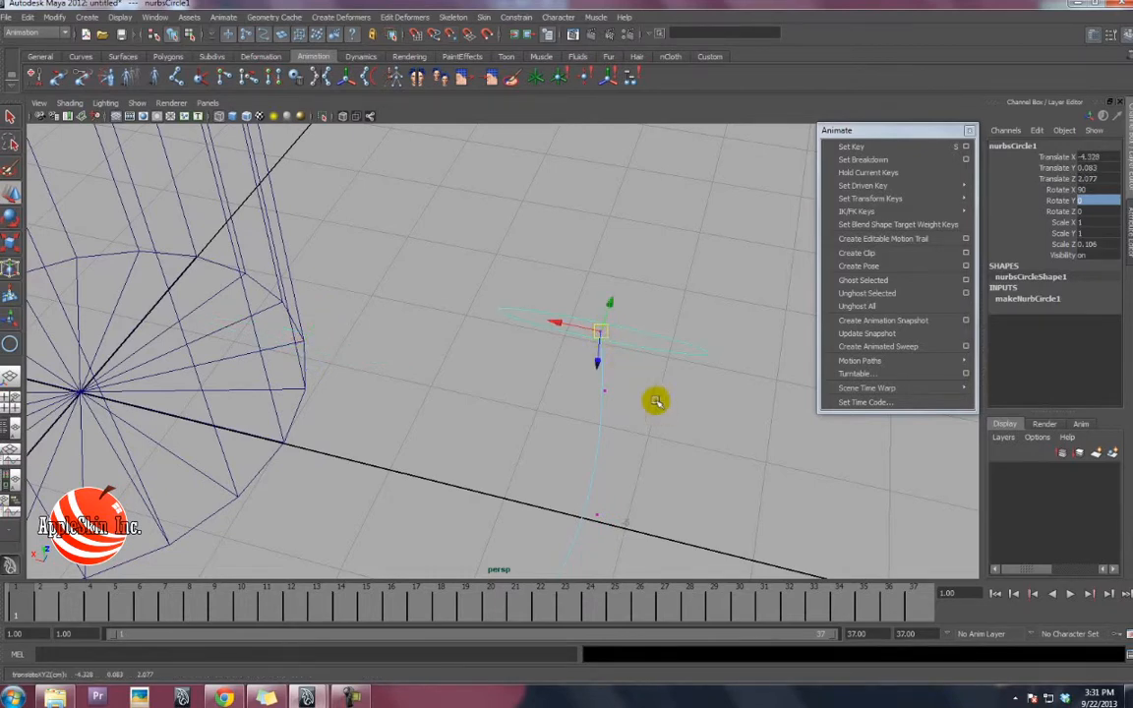
Rotate the circle about its Y axis to about 13.9 degrees so it faces along the start of the curve
{"action": "left_click_drag", "start_coordinate": [656, 400], "coordinate": [498, 425], "text": "alt"}
{"action": "key", "text": "e"}
{"action": "key", "text": "f"}
{"action": "middle_click_drag", "start_coordinate": [507, 431], "coordinate": [600, 434], "text": "alt"}
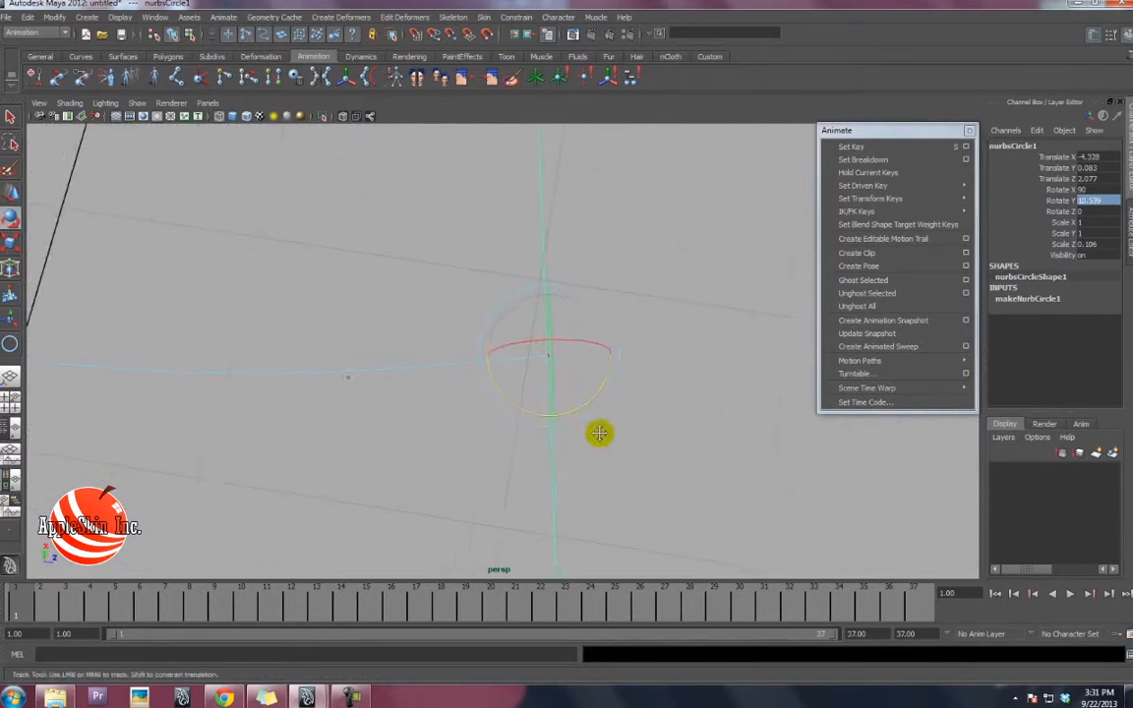
{"action": "left_click_drag", "start_coordinate": [599, 434], "coordinate": [581, 418], "text": "alt"}
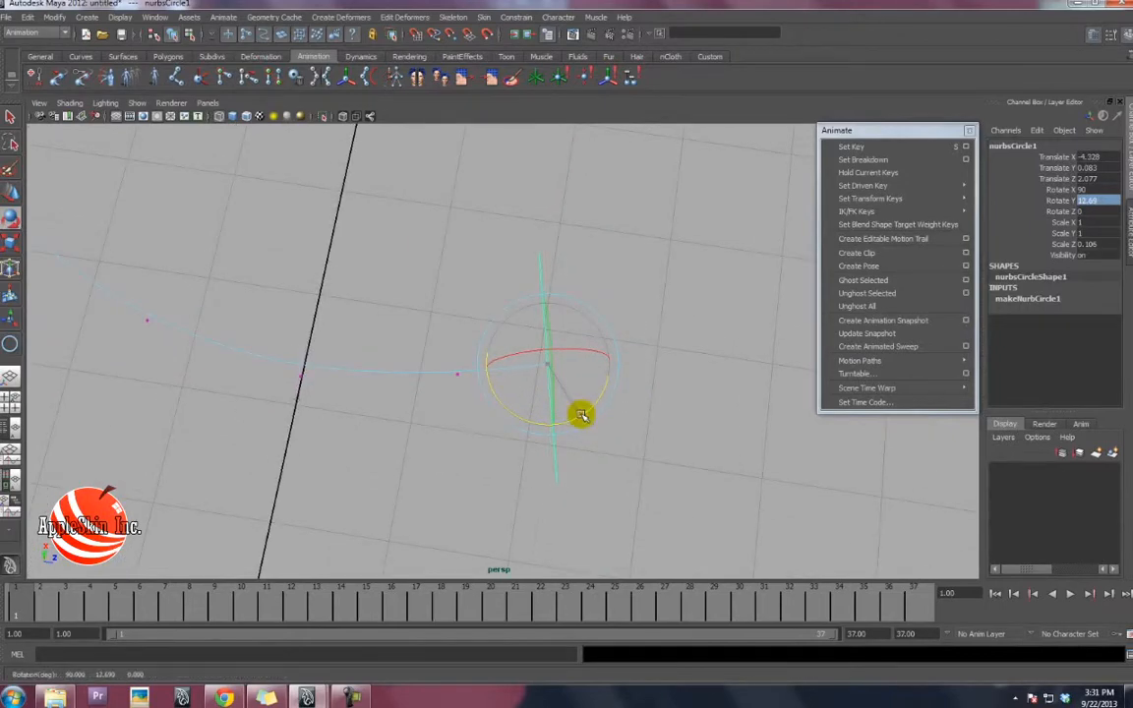
Return the spiral curve to object mode, reselect the circle and scale it down uniformly to about 0.72 of its size
{"action": "right_click_drag", "start_coordinate": [462, 372], "coordinate": [489, 358]}
{"action": "left_click", "coordinate": [438, 334]}
{"action": "left_click_drag", "start_coordinate": [580, 398], "coordinate": [640, 400], "text": "alt"}
{"action": "left_click", "coordinate": [556, 335]}
{"action": "key", "text": "r"}
{"action": "left_click_drag", "start_coordinate": [515, 349], "coordinate": [493, 354]}
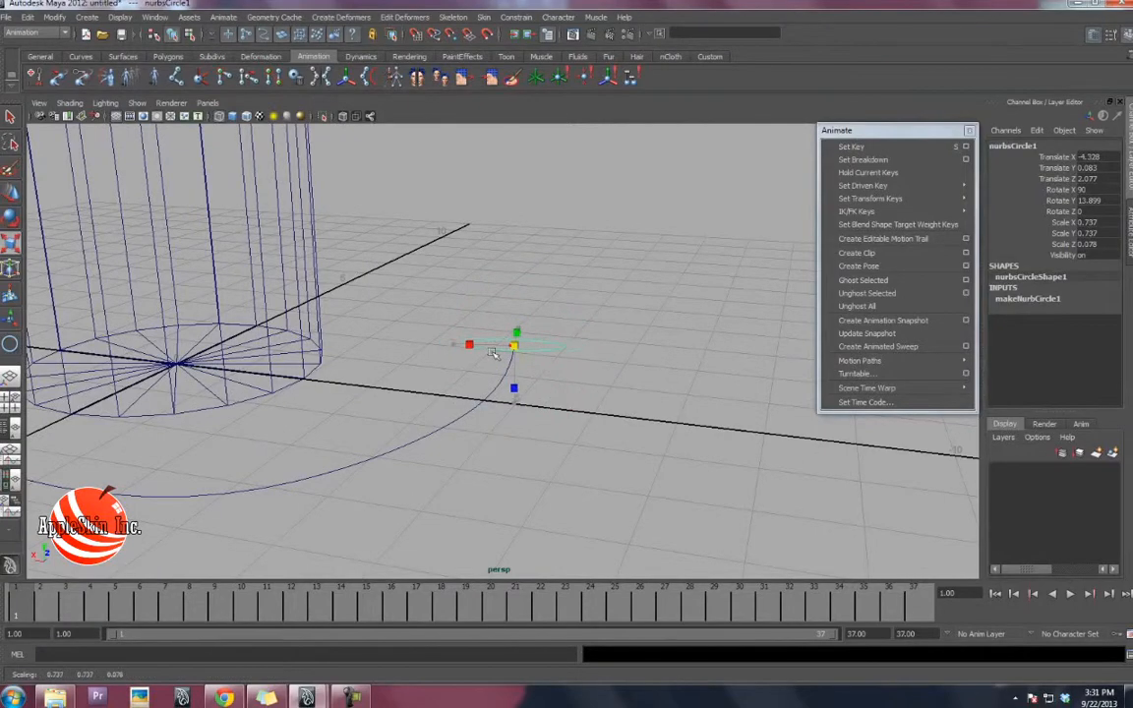
Examine the spiral curve's route around the tower and the circle placed at its lower end
{"action": "left_click_drag", "start_coordinate": [629, 387], "coordinate": [553, 387], "text": "alt"}
{"action": "middle_click_drag", "start_coordinate": [555, 386], "coordinate": [417, 448], "text": "alt"}
{"action": "right_click_drag", "start_coordinate": [459, 433], "coordinate": [505, 385], "text": "alt"}
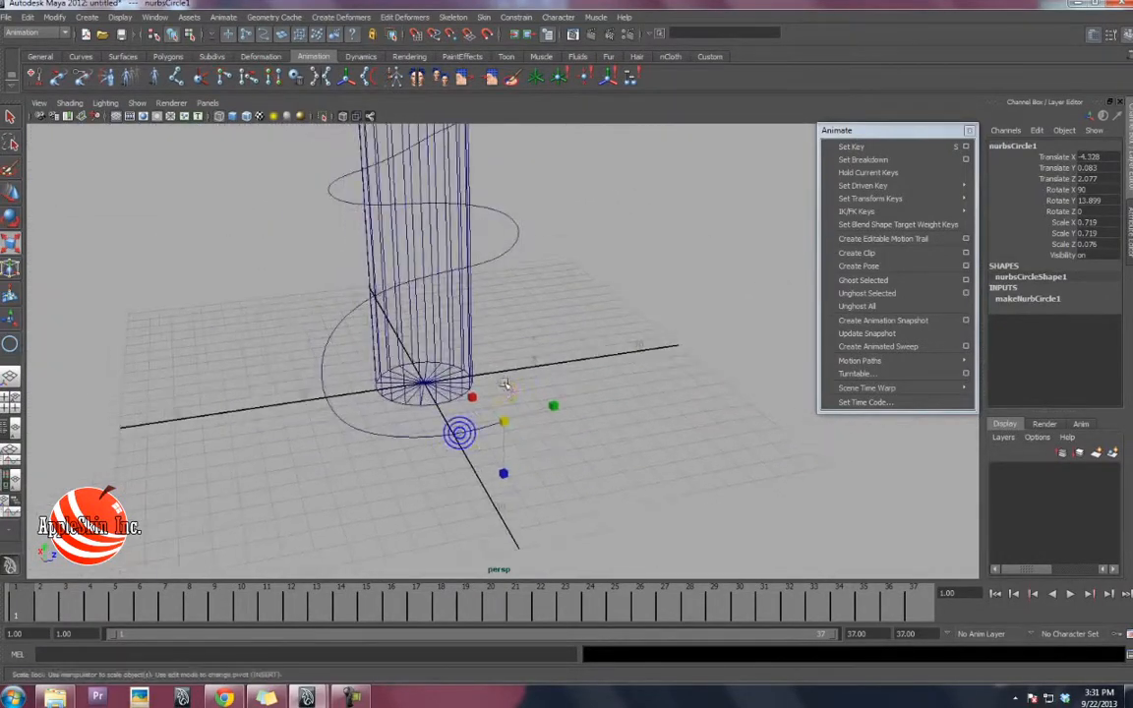
{"action": "middle_click_drag", "start_coordinate": [529, 212], "coordinate": [539, 289], "text": "alt"}
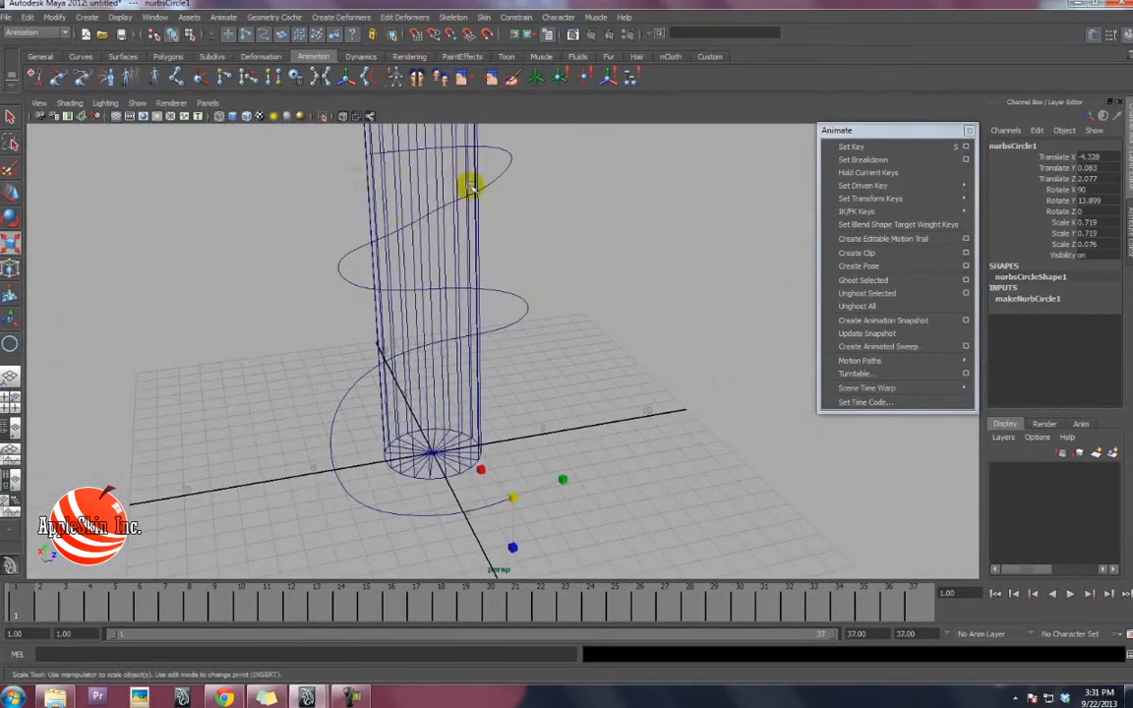
{"action": "left_click_drag", "start_coordinate": [471, 187], "coordinate": [295, 228], "text": "alt"}
{"action": "left_click_drag", "start_coordinate": [438, 141], "coordinate": [581, 168], "text": "alt"}
{"action": "right_click_drag", "start_coordinate": [531, 241], "coordinate": [476, 252], "text": "alt"}
{"action": "middle_click_drag", "start_coordinate": [475, 253], "coordinate": [487, 221], "text": "alt"}
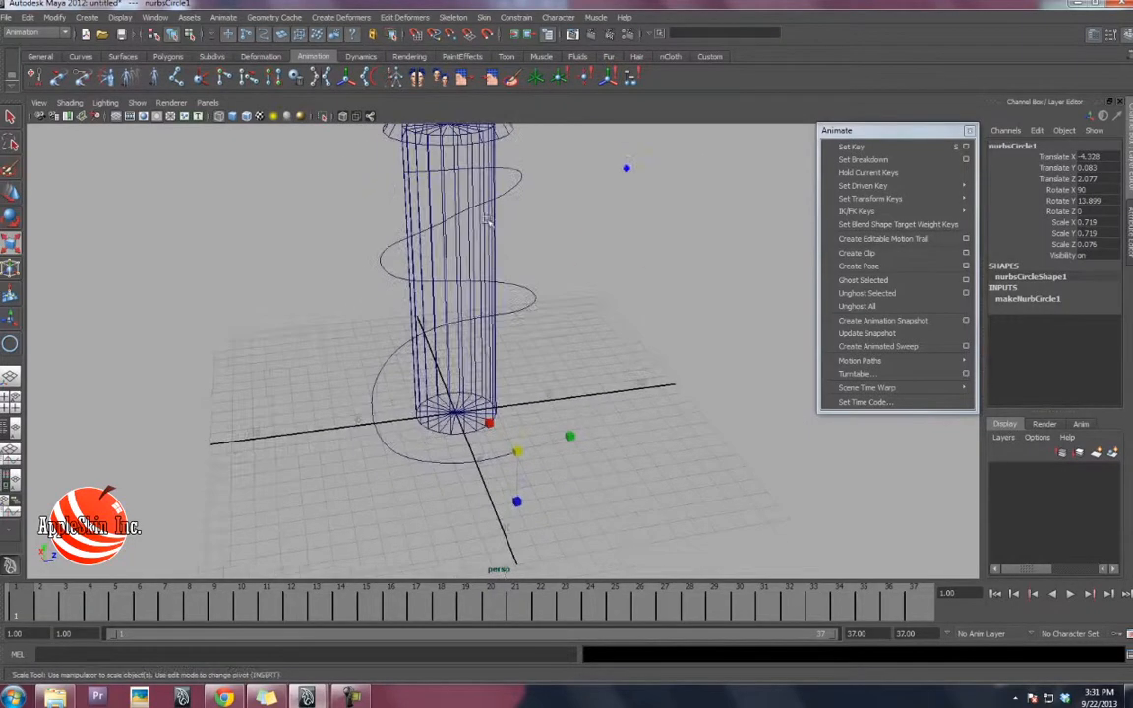
{"action": "left_click_drag", "start_coordinate": [487, 220], "coordinate": [531, 231], "text": "alt"}
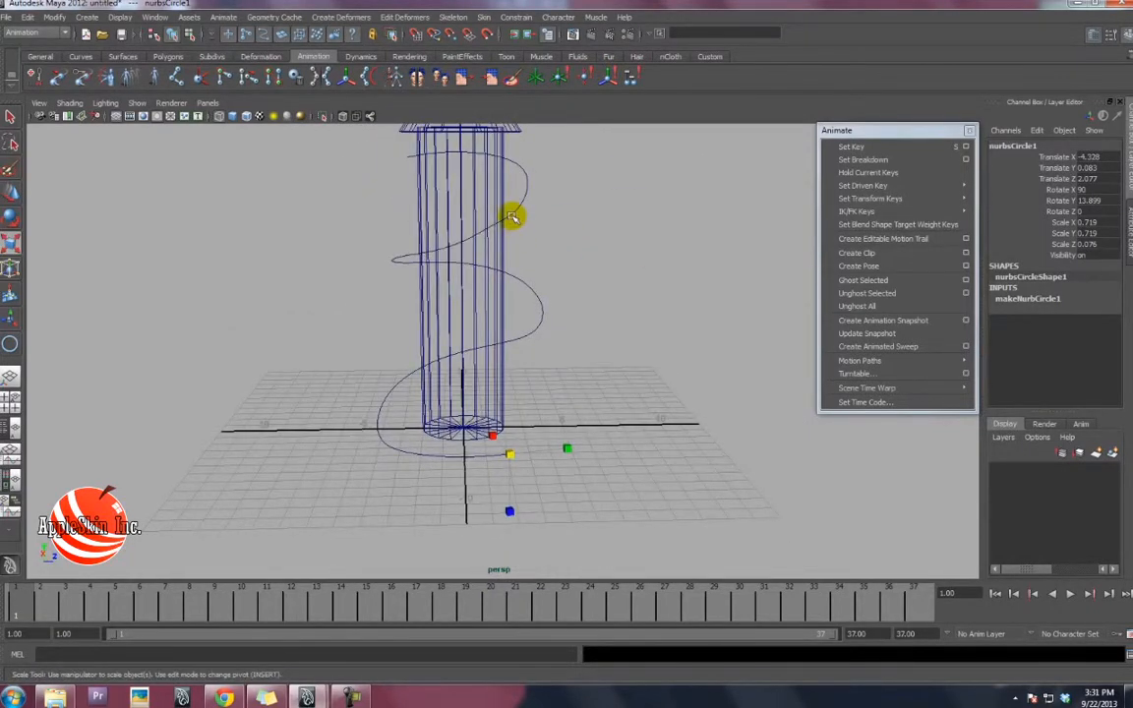
{"action": "right_click_drag", "start_coordinate": [376, 237], "coordinate": [551, 295], "text": "alt"}
{"action": "left_click_drag", "start_coordinate": [502, 393], "coordinate": [579, 400], "text": "alt"}
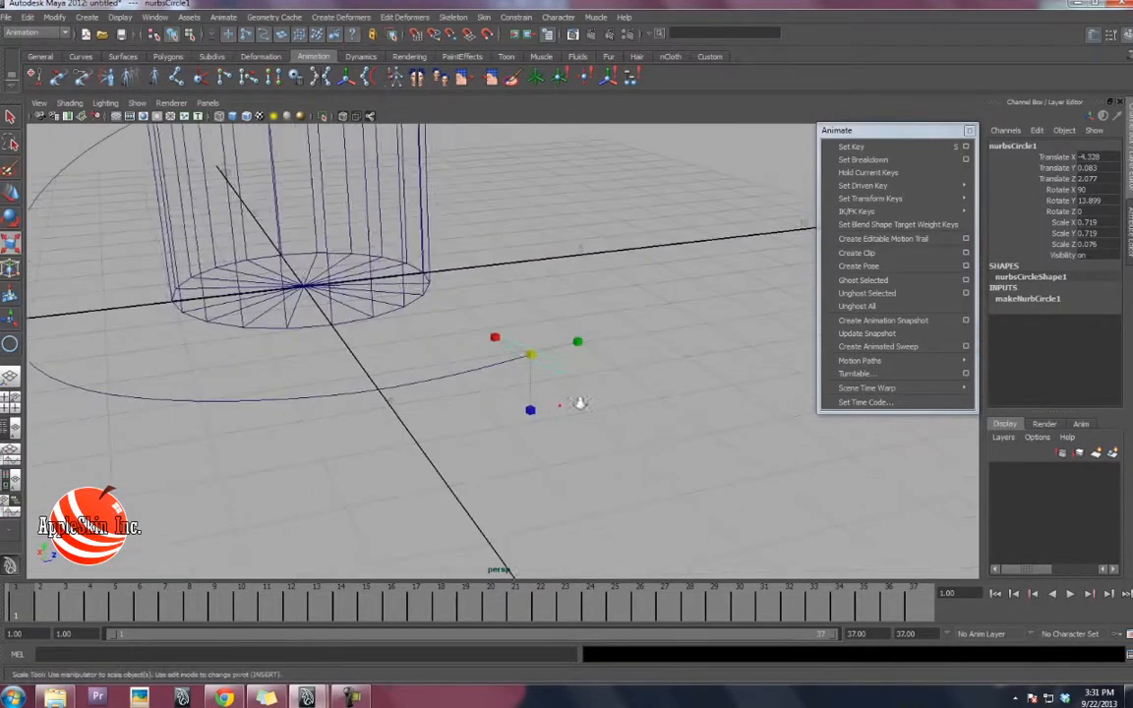
Freeze the circle's transformations and center its pivot
{"action": "right_click_drag", "start_coordinate": [580, 399], "coordinate": [607, 425], "text": "alt"}
{"action": "left_click_drag", "start_coordinate": [586, 364], "coordinate": [586, 338], "text": "alt"}
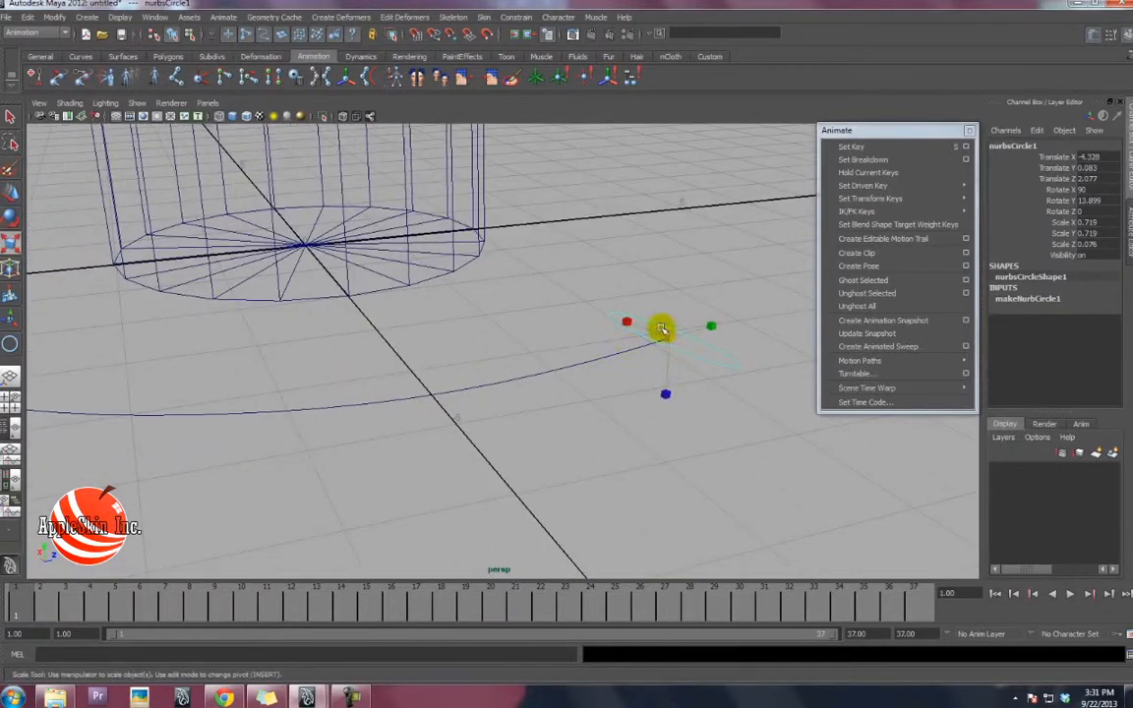
{"action": "left_click", "coordinate": [8, 17]}
{"action": "mouse_move", "coordinate": [54, 16]}
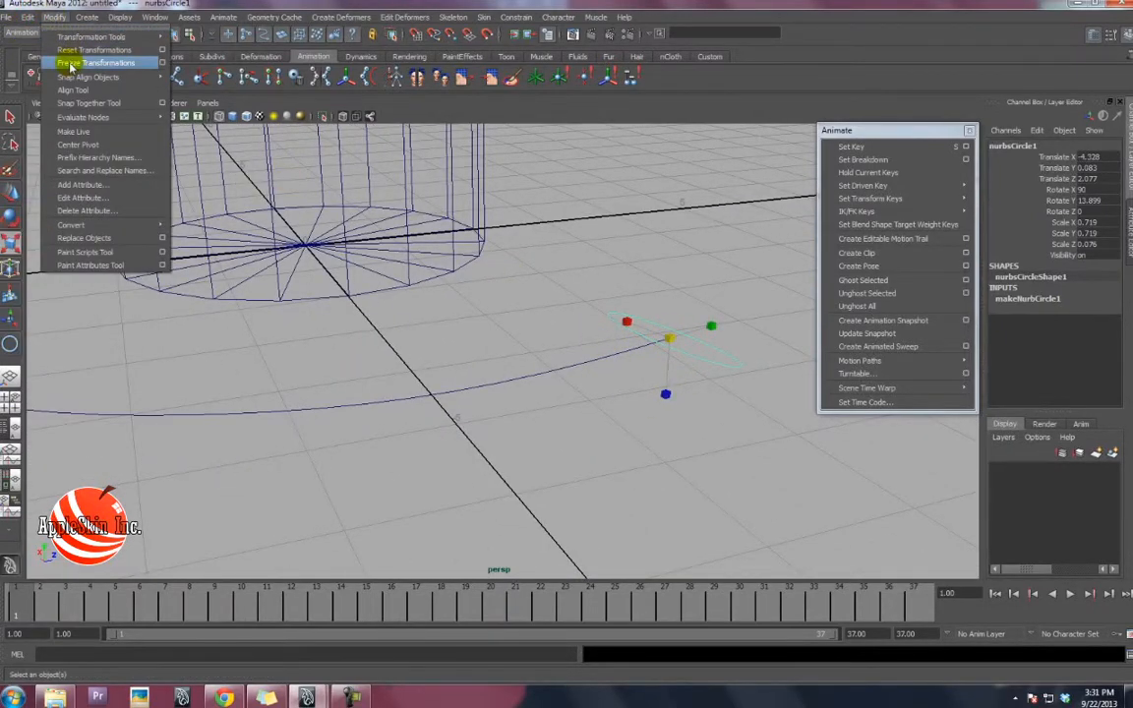
{"action": "left_click", "coordinate": [98, 64]}
{"action": "left_click", "coordinate": [54, 17]}
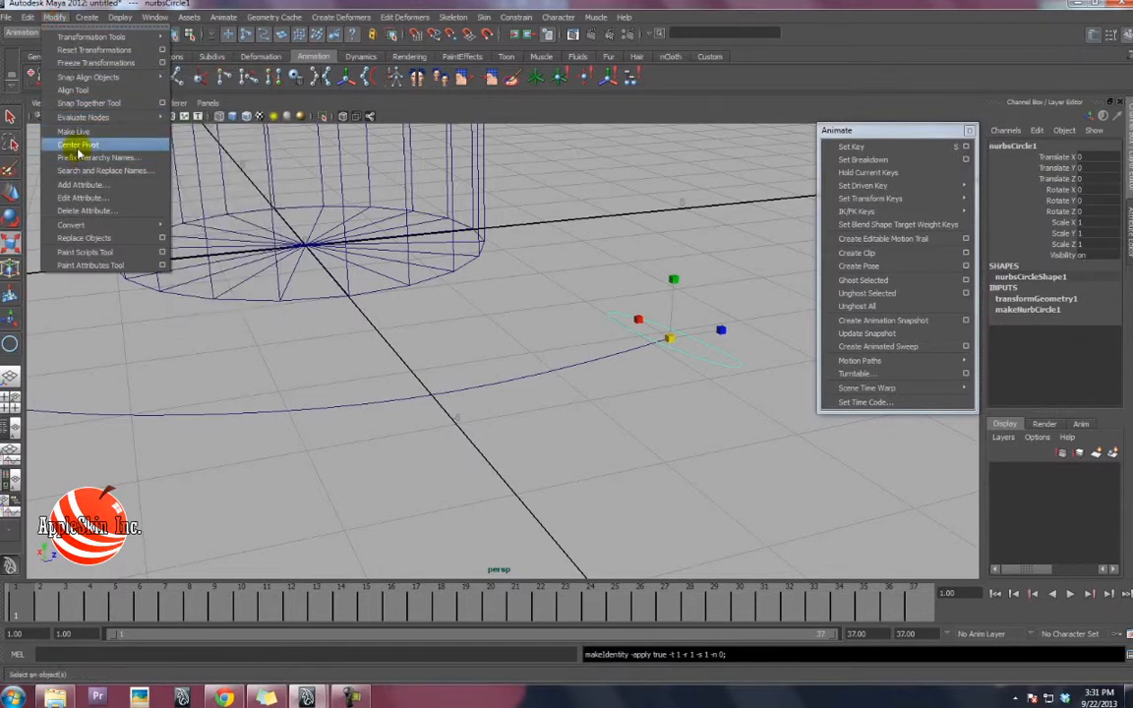
{"action": "left_click", "coordinate": [91, 145]}
Add the spiral curve to the circle selection and open the Attach to Motion Path options
{"action": "left_click_drag", "start_coordinate": [540, 255], "coordinate": [558, 323], "text": "alt"}
{"action": "left_click", "coordinate": [470, 325]}
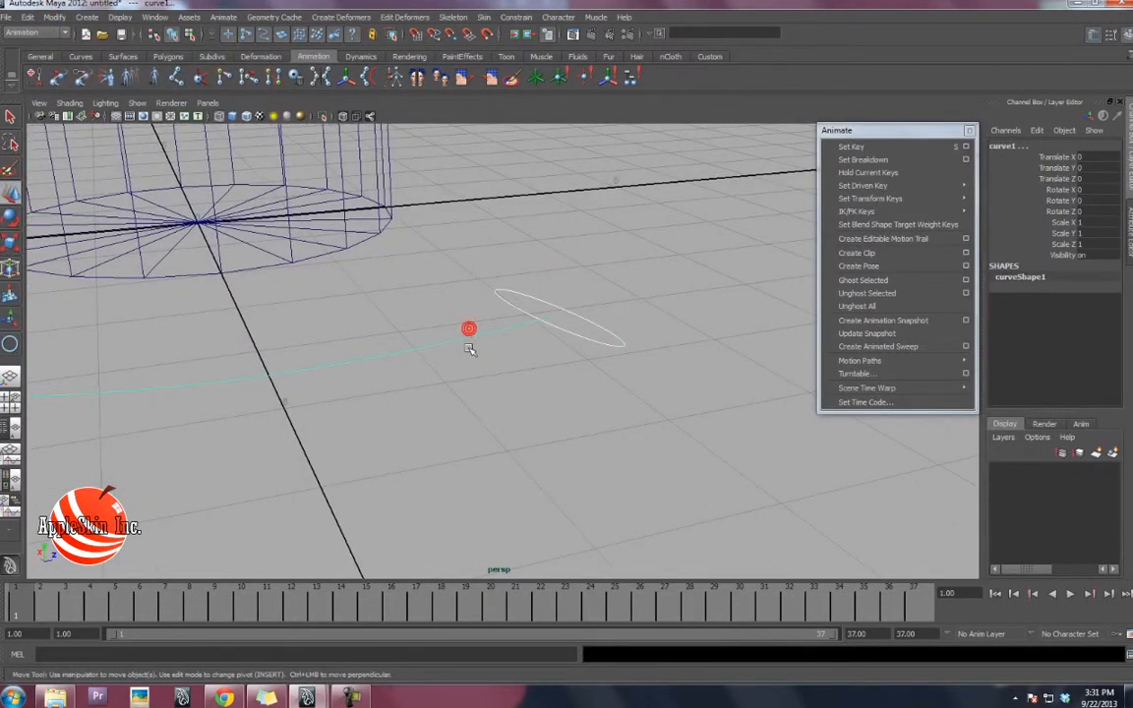
{"action": "mouse_move", "coordinate": [959, 361]}
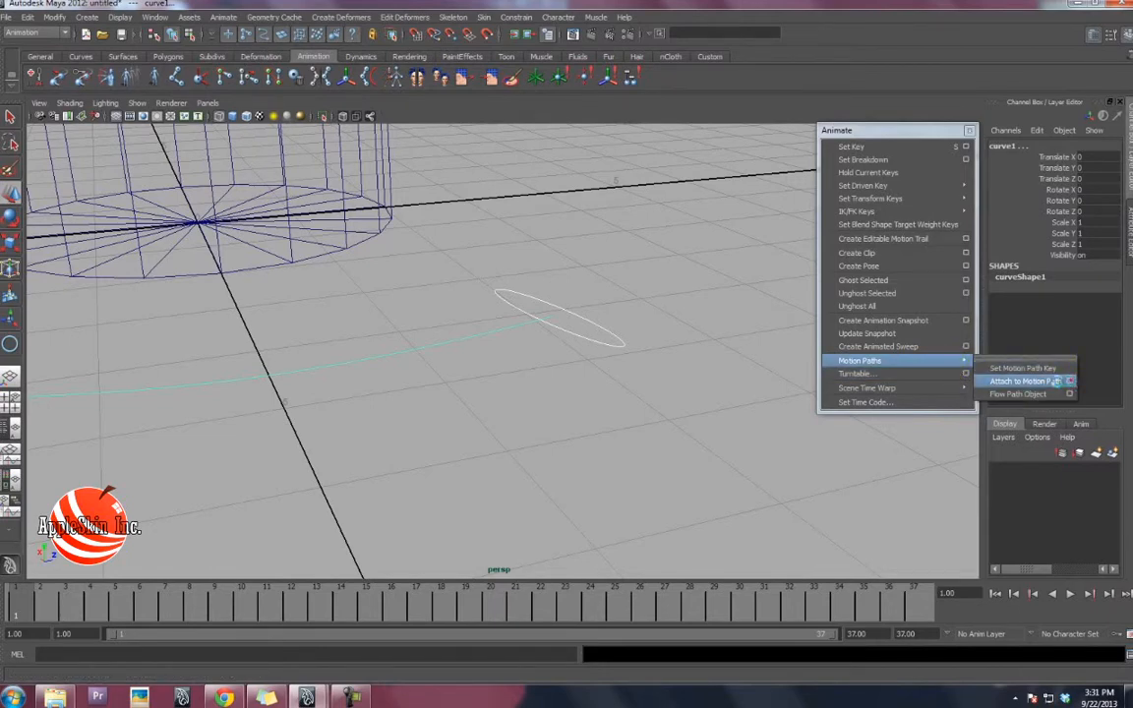
{"action": "left_click", "coordinate": [1071, 380]}
{"action": "left_click_drag", "start_coordinate": [755, 122], "coordinate": [808, 32]}
Examine how the selected spiral curve winds up the tower from the circle at its lower end
{"action": "left_click_drag", "start_coordinate": [491, 271], "coordinate": [521, 265], "text": "alt"}
{"action": "right_click_drag", "start_coordinate": [486, 266], "coordinate": [423, 295], "text": "alt"}
{"action": "middle_click_drag", "start_coordinate": [423, 295], "coordinate": [397, 372], "text": "alt"}
{"action": "right_click_drag", "start_coordinate": [460, 374], "coordinate": [423, 378], "text": "alt"}
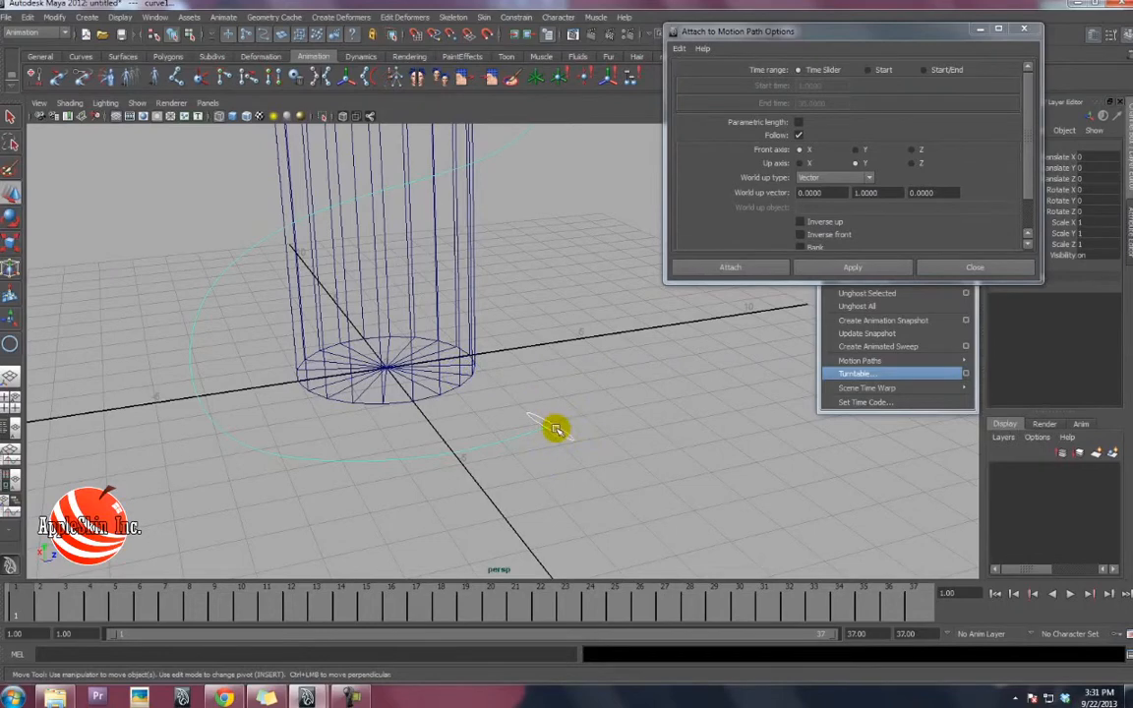
{"action": "left_click_drag", "start_coordinate": [383, 200], "coordinate": [499, 230], "text": "alt"}
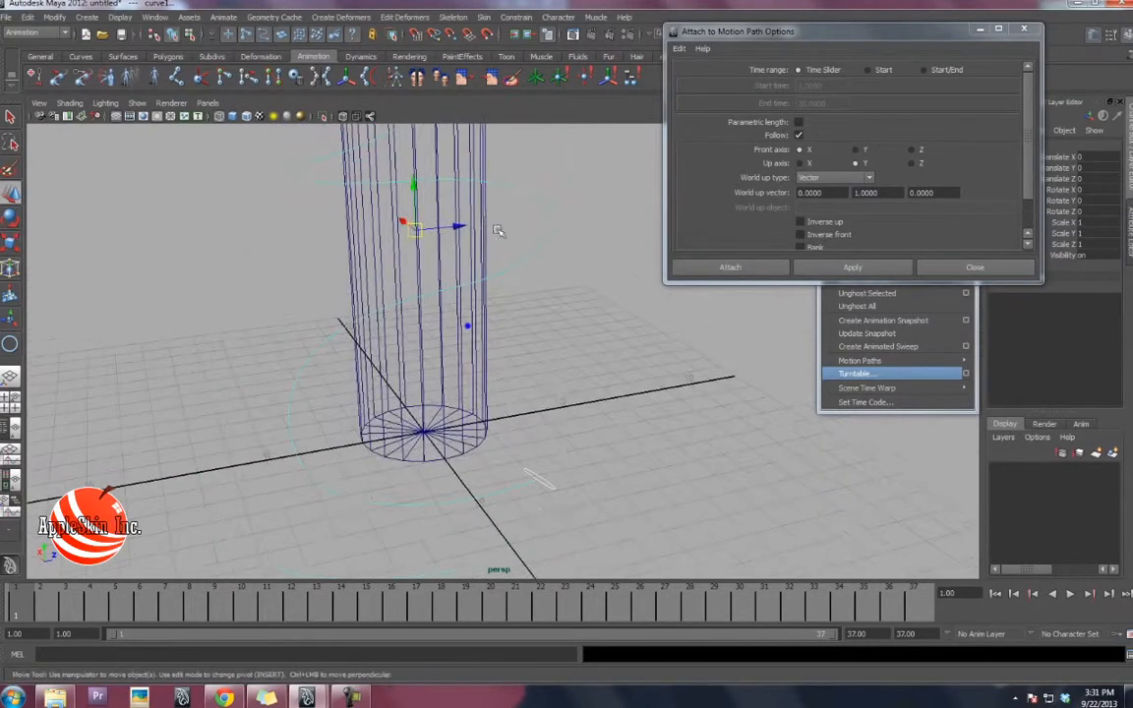
{"action": "left_click_drag", "start_coordinate": [412, 182], "coordinate": [476, 257], "text": "alt"}
{"action": "right_click_drag", "start_coordinate": [476, 257], "coordinate": [475, 275], "text": "alt"}
{"action": "middle_click_drag", "start_coordinate": [475, 275], "coordinate": [454, 317], "text": "alt"}
{"action": "right_click_drag", "start_coordinate": [455, 316], "coordinate": [462, 291], "text": "alt"}
{"action": "right_click_drag", "start_coordinate": [462, 352], "coordinate": [576, 404], "text": "alt"}
{"action": "middle_click_drag", "start_coordinate": [482, 401], "coordinate": [461, 348], "text": "alt"}
{"action": "right_click_drag", "start_coordinate": [460, 348], "coordinate": [522, 421], "text": "alt"}
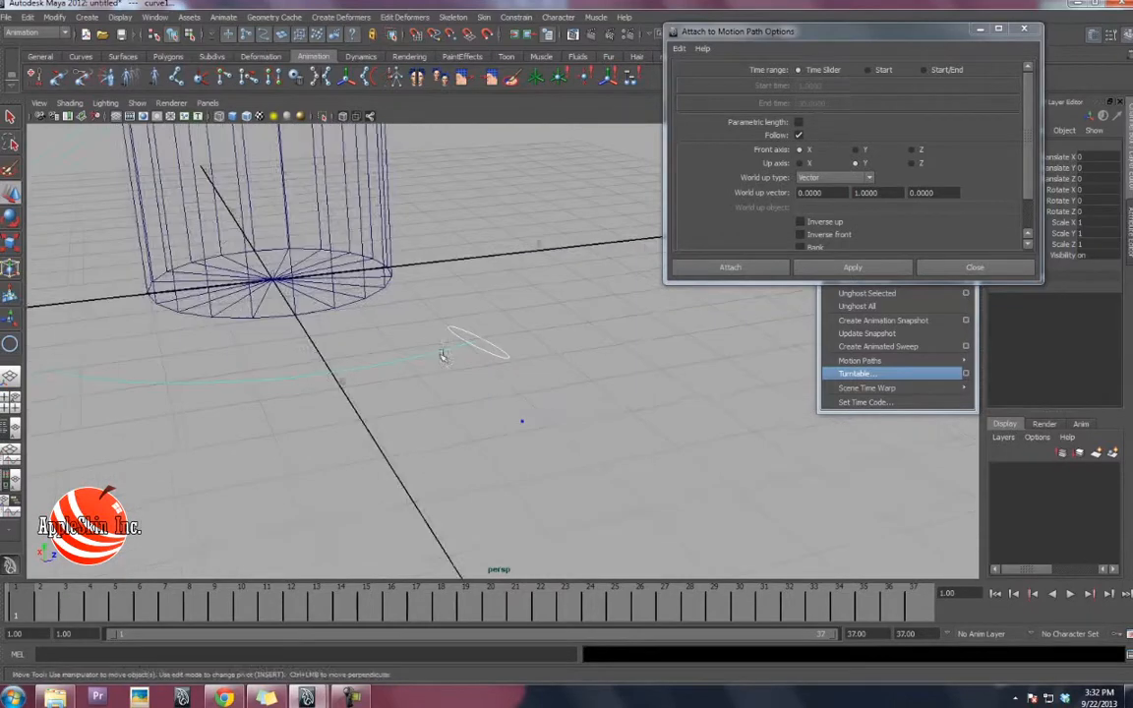
{"action": "middle_click_drag", "start_coordinate": [421, 309], "coordinate": [431, 331], "text": "alt"}
{"action": "right_click_drag", "start_coordinate": [431, 332], "coordinate": [512, 360], "text": "alt"}
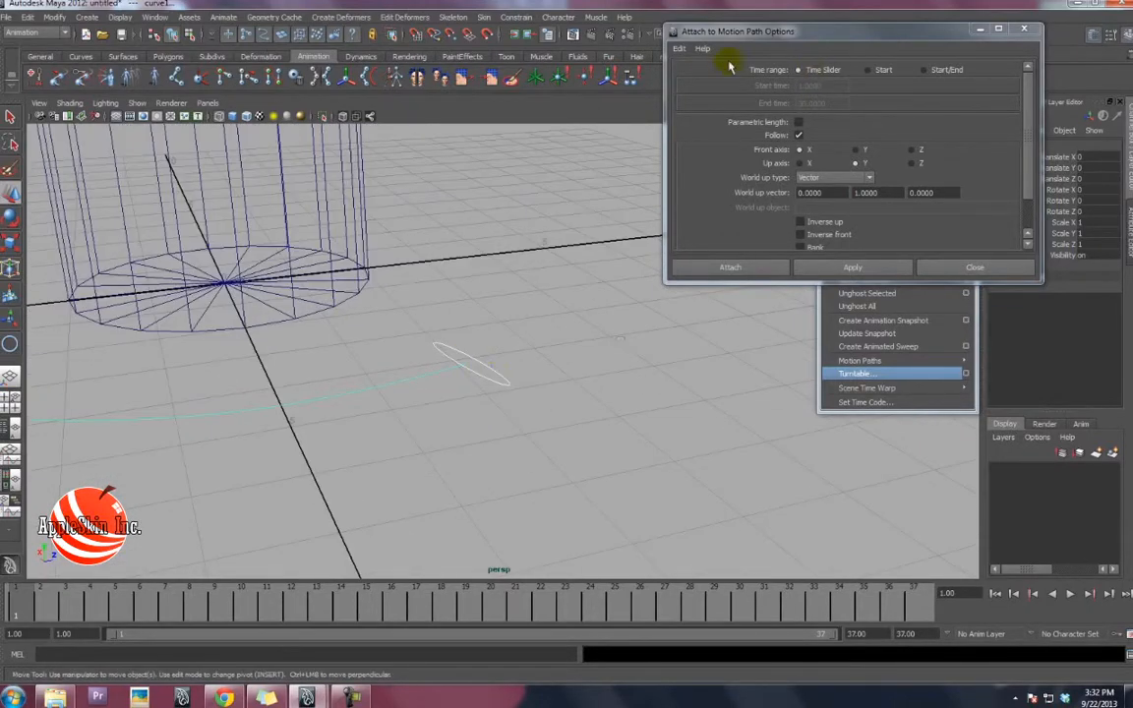
Reset the Attach to Motion Path options, enable Inverse up and attach the circle to the spiral curve
{"action": "left_click", "coordinate": [680, 49]}
{"action": "left_click", "coordinate": [692, 76]}
{"action": "middle_click_drag", "start_coordinate": [332, 216], "coordinate": [383, 199], "text": "alt"}
{"action": "right_click_drag", "start_coordinate": [385, 209], "coordinate": [346, 236], "text": "alt"}
{"action": "middle_click_drag", "start_coordinate": [346, 236], "coordinate": [350, 279], "text": "alt"}
{"action": "middle_click_drag", "start_coordinate": [398, 224], "coordinate": [407, 253], "text": "alt"}
{"action": "right_click_drag", "start_coordinate": [407, 253], "coordinate": [357, 257], "text": "alt"}
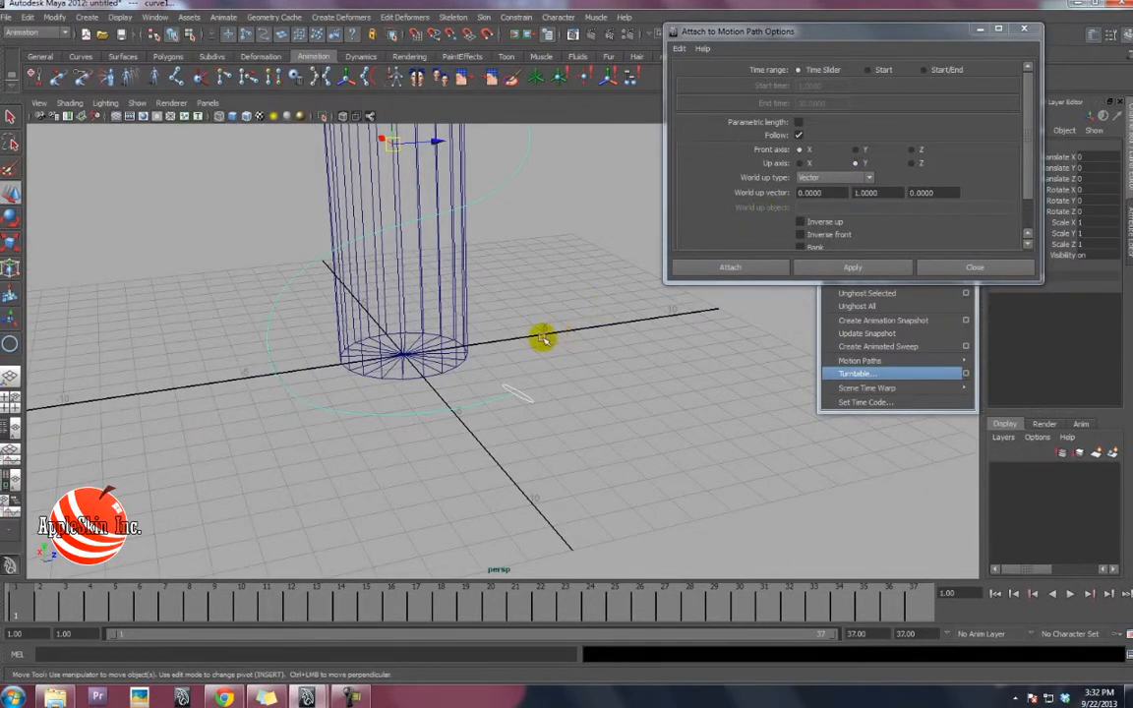
{"action": "left_click_drag", "start_coordinate": [541, 338], "coordinate": [473, 373], "text": "alt"}
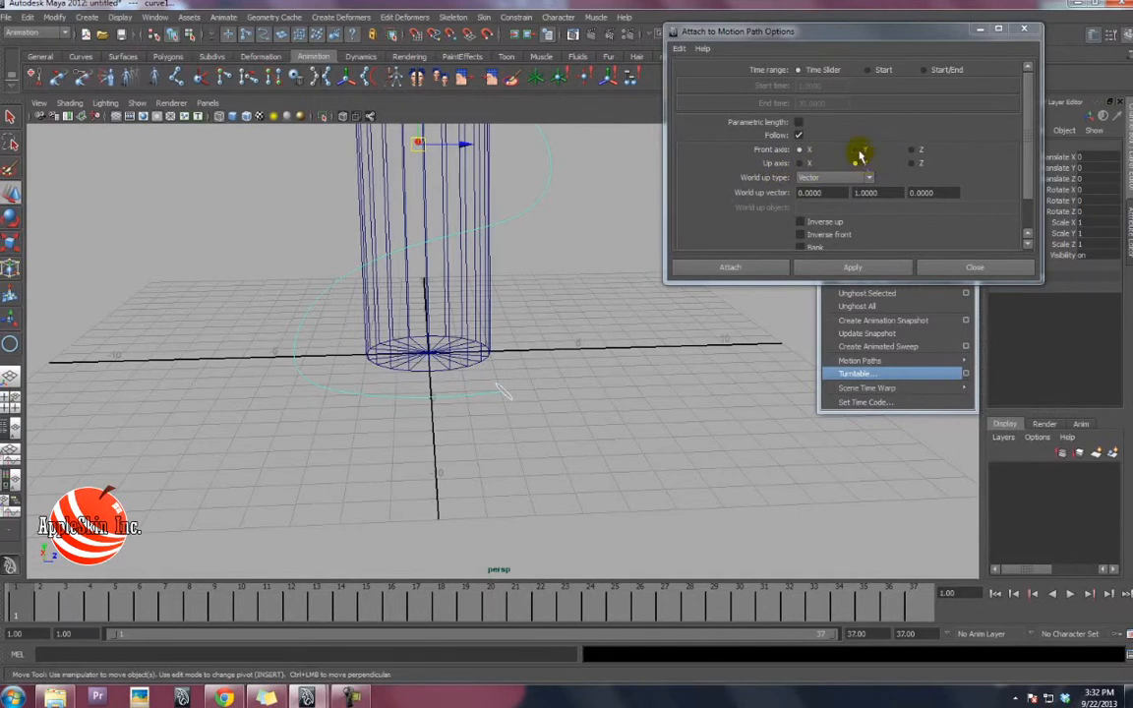
{"action": "left_click", "coordinate": [831, 222]}
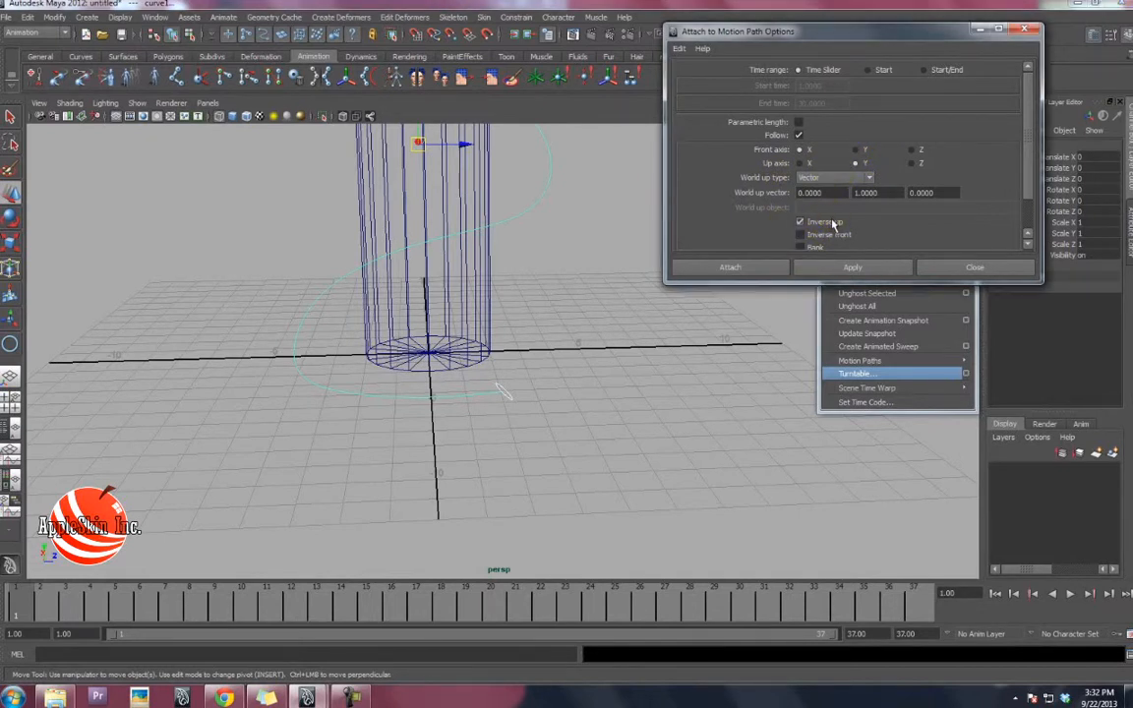
{"action": "left_click", "coordinate": [763, 270]}
Scrub and play the timeline to check how the circle travels along the spiral
{"action": "left_click_drag", "start_coordinate": [758, 266], "coordinate": [345, 369], "text": "alt"}
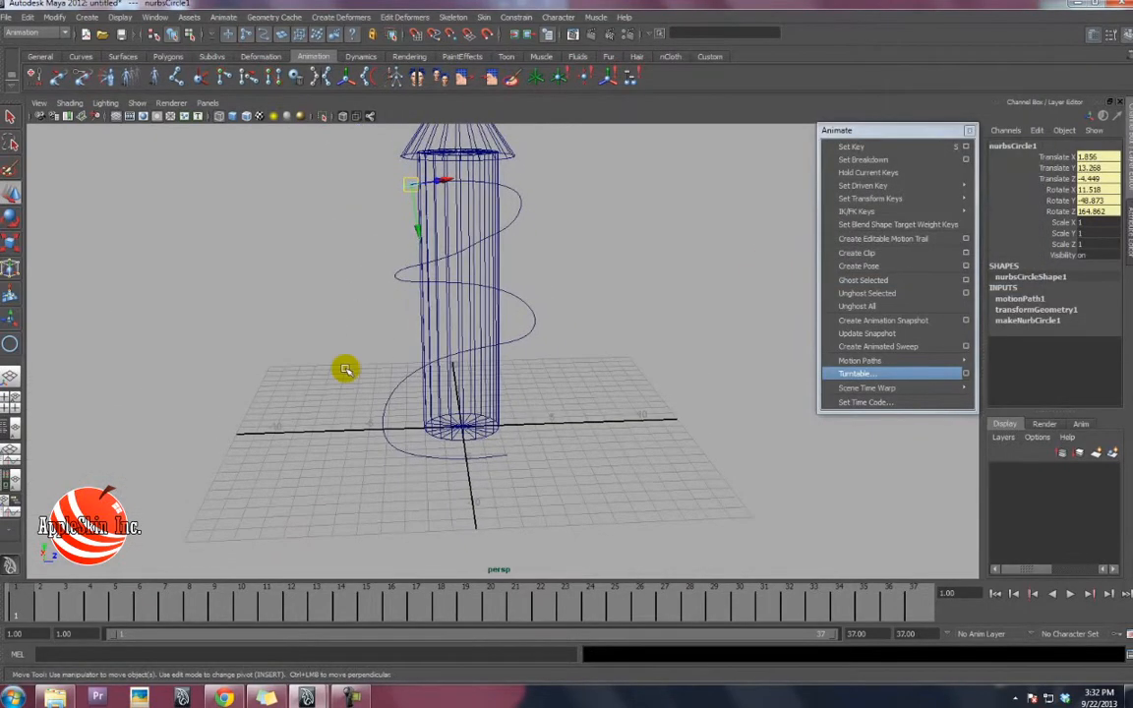
{"action": "left_click_drag", "start_coordinate": [39, 603], "coordinate": [899, 606]}
{"action": "left_click", "coordinate": [1072, 594]}
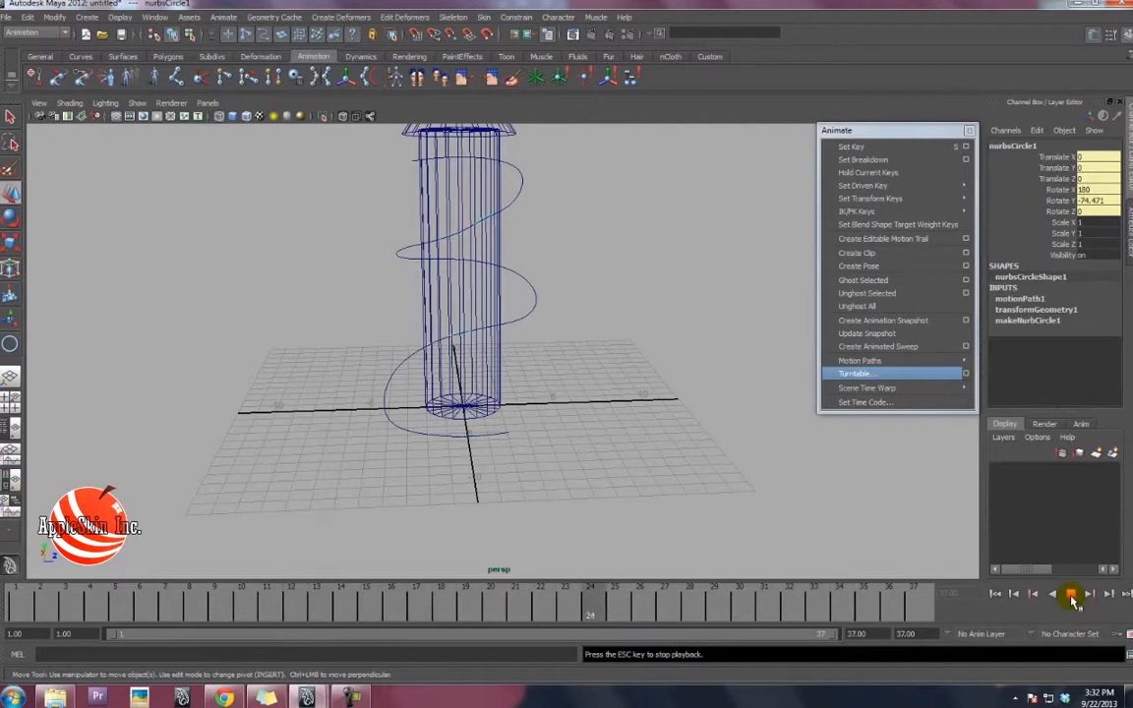
{"action": "left_click", "coordinate": [1071, 594]}
Set the circle's motionPath1 Up Twist to about 77.9 so the circle lies across the curve, undoing the trial change to Front Twist
{"action": "right_click_drag", "start_coordinate": [747, 501], "coordinate": [847, 486], "text": "alt"}
{"action": "left_click_drag", "start_coordinate": [847, 486], "coordinate": [571, 465], "text": "alt"}
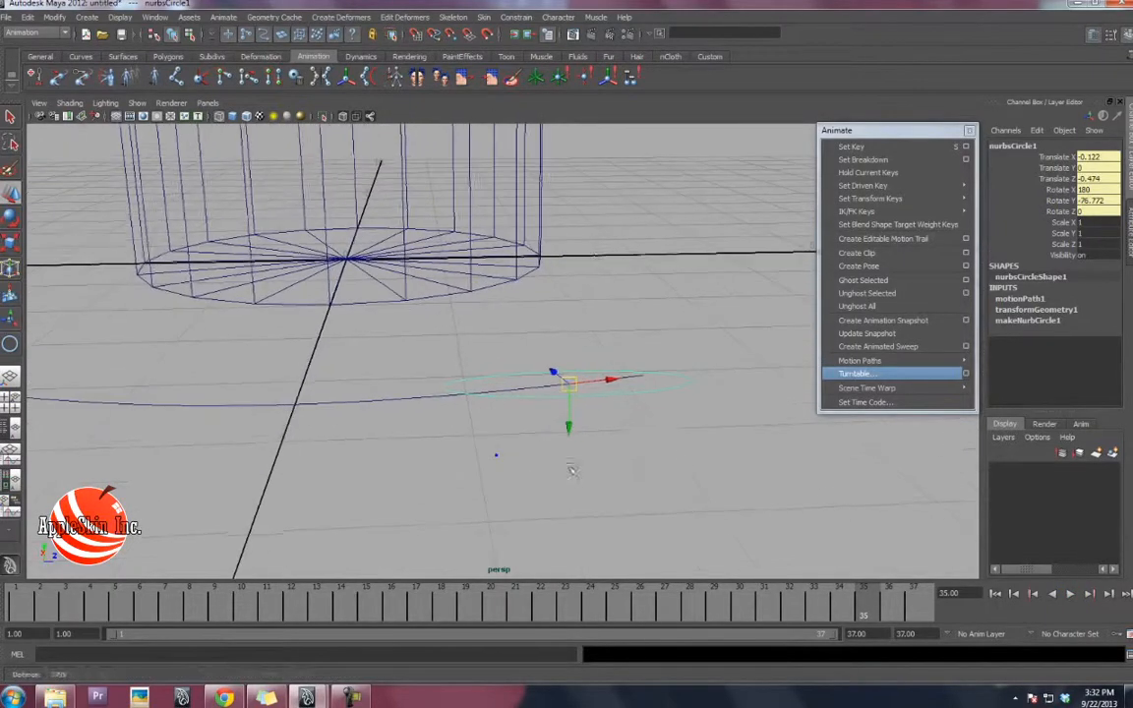
{"action": "left_click_drag", "start_coordinate": [685, 383], "coordinate": [802, 455], "text": "alt"}
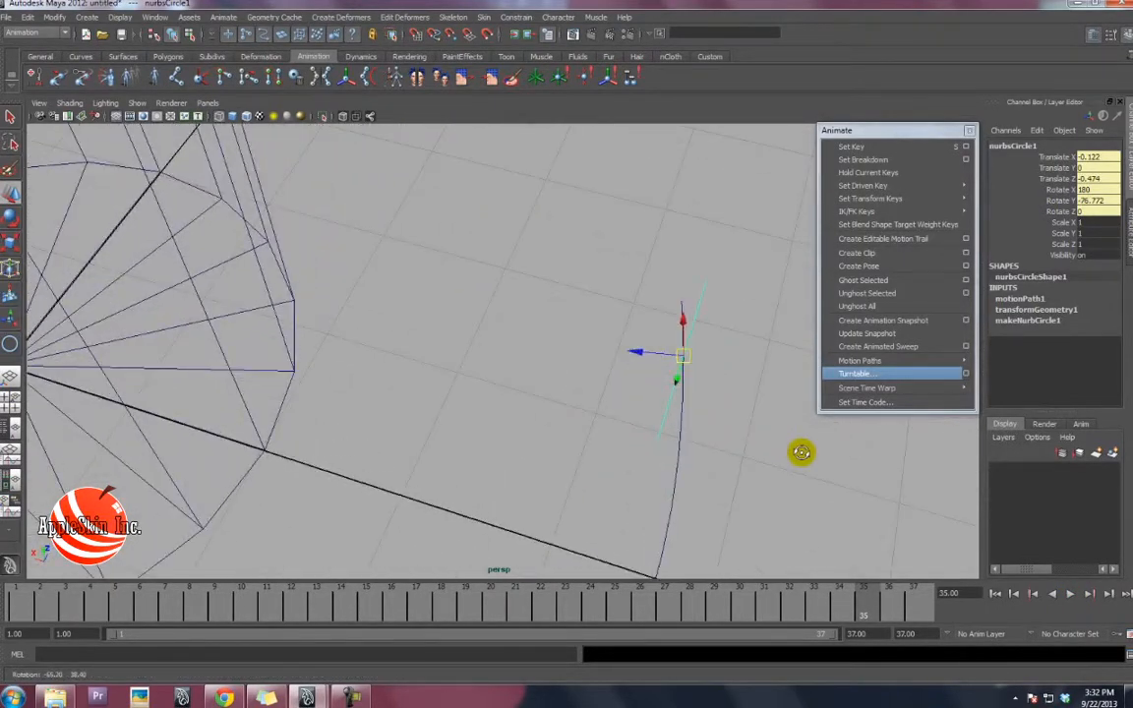
{"action": "middle_click_drag", "start_coordinate": [662, 423], "coordinate": [476, 375], "text": "alt"}
{"action": "left_click_drag", "start_coordinate": [475, 374], "coordinate": [567, 367], "text": "alt"}
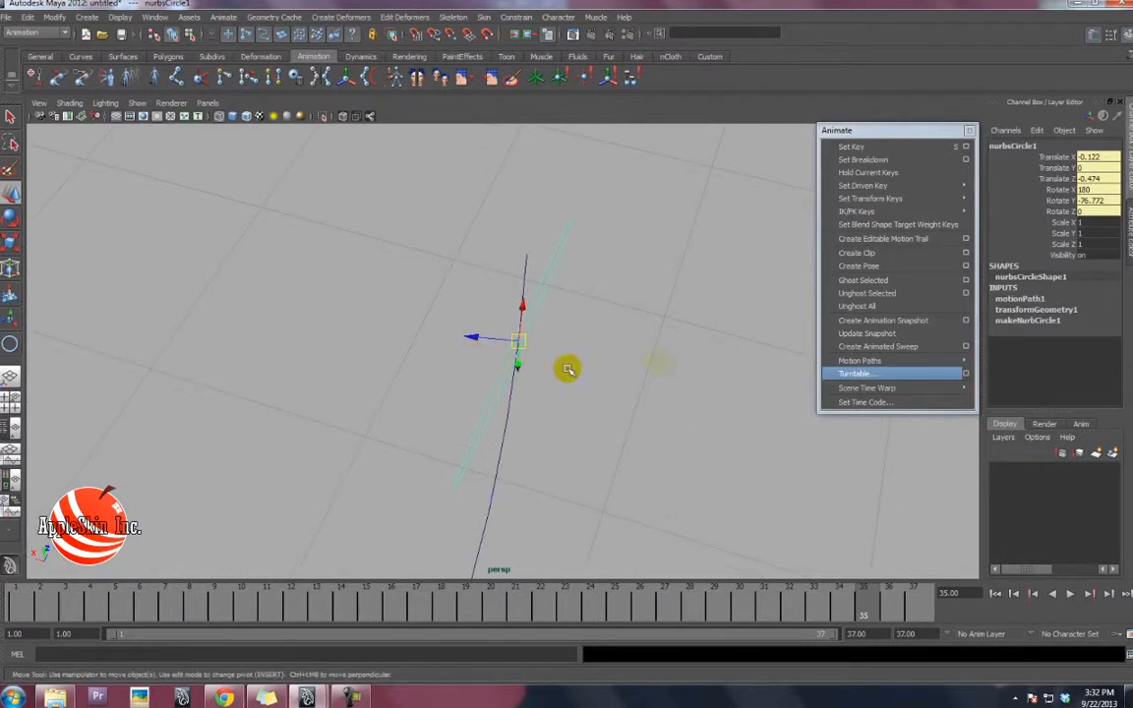
{"action": "left_click", "coordinate": [1028, 299]}
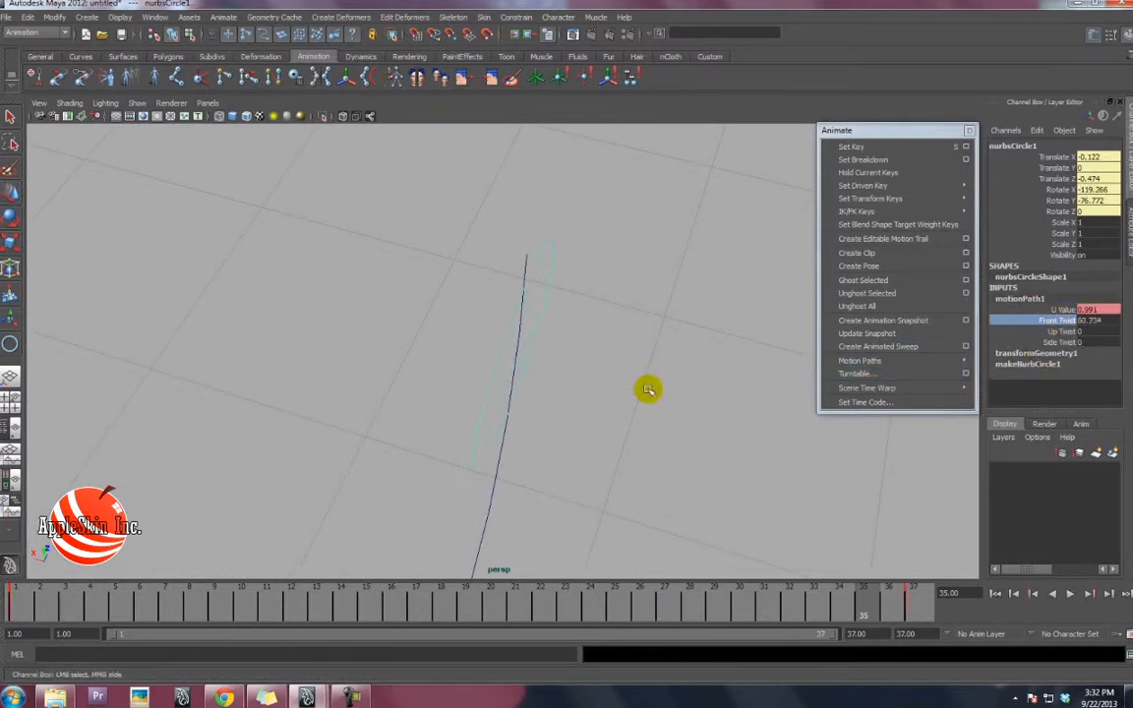
{"action": "key", "text": "ctrl+z"}
{"action": "left_click", "coordinate": [1061, 331]}
{"action": "middle_click_drag", "start_coordinate": [570, 359], "coordinate": [632, 396]}
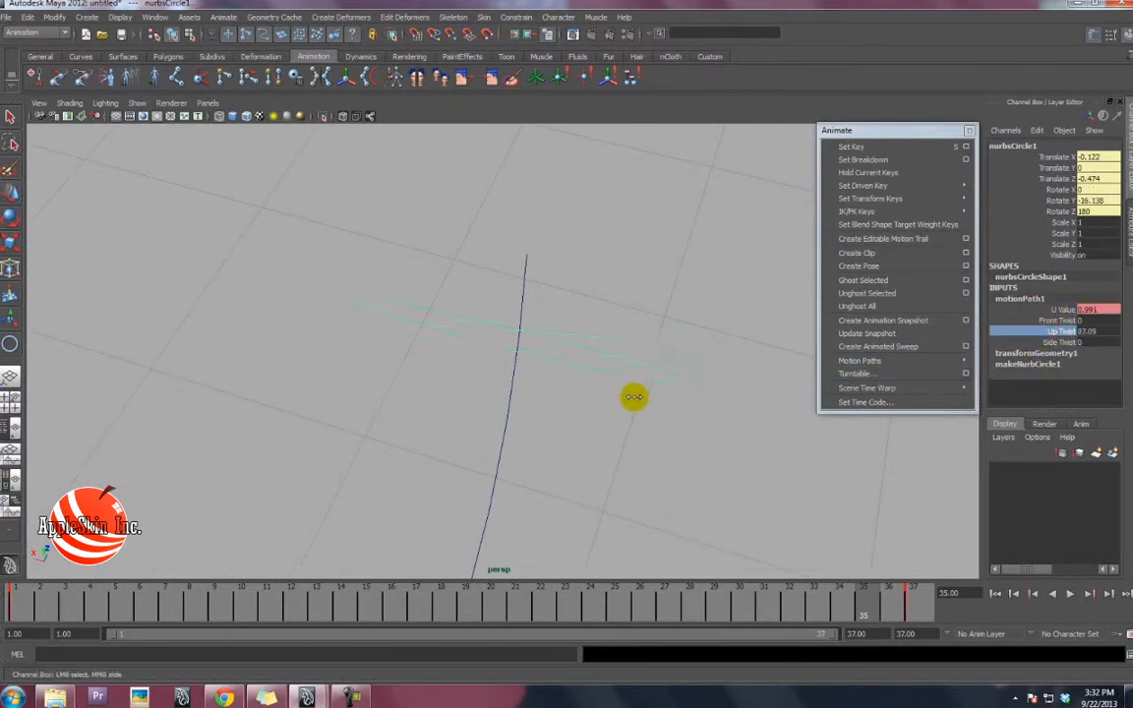
{"action": "left_click_drag", "start_coordinate": [629, 396], "coordinate": [420, 312], "text": "alt"}
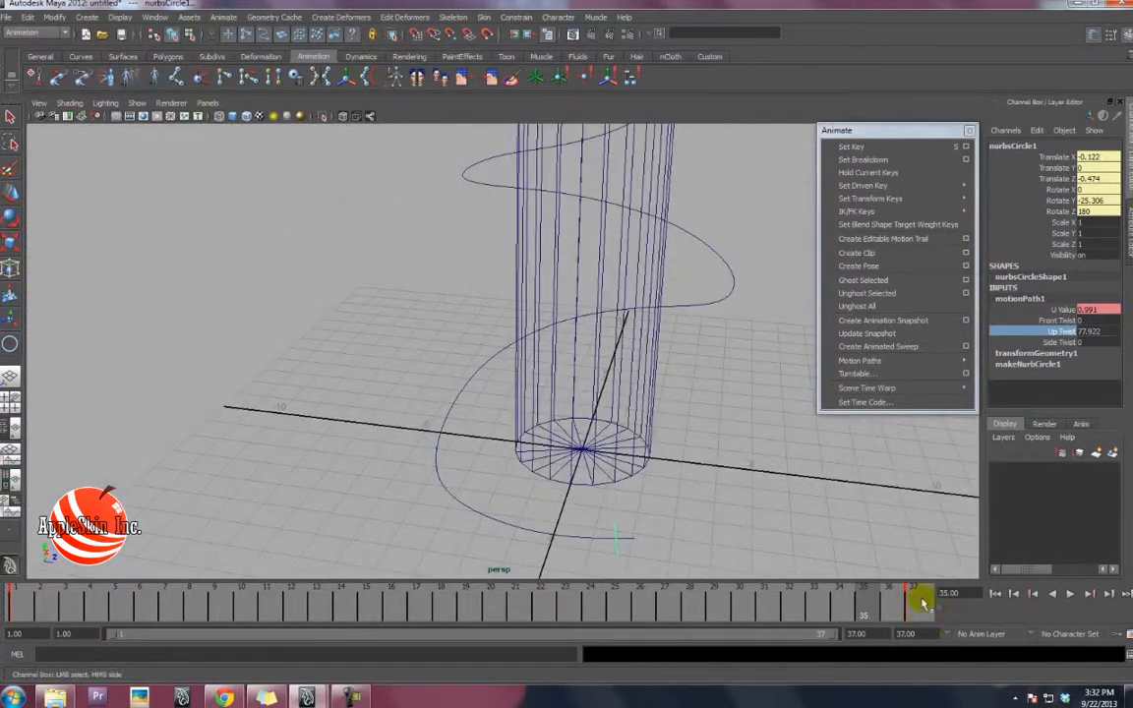
Scrub through the frames to check the twisted circle's orientation along the curve
{"action": "middle_click_drag", "start_coordinate": [420, 312], "coordinate": [430, 546], "text": "alt"}
{"action": "middle_click_drag", "start_coordinate": [438, 369], "coordinate": [428, 426], "text": "alt"}
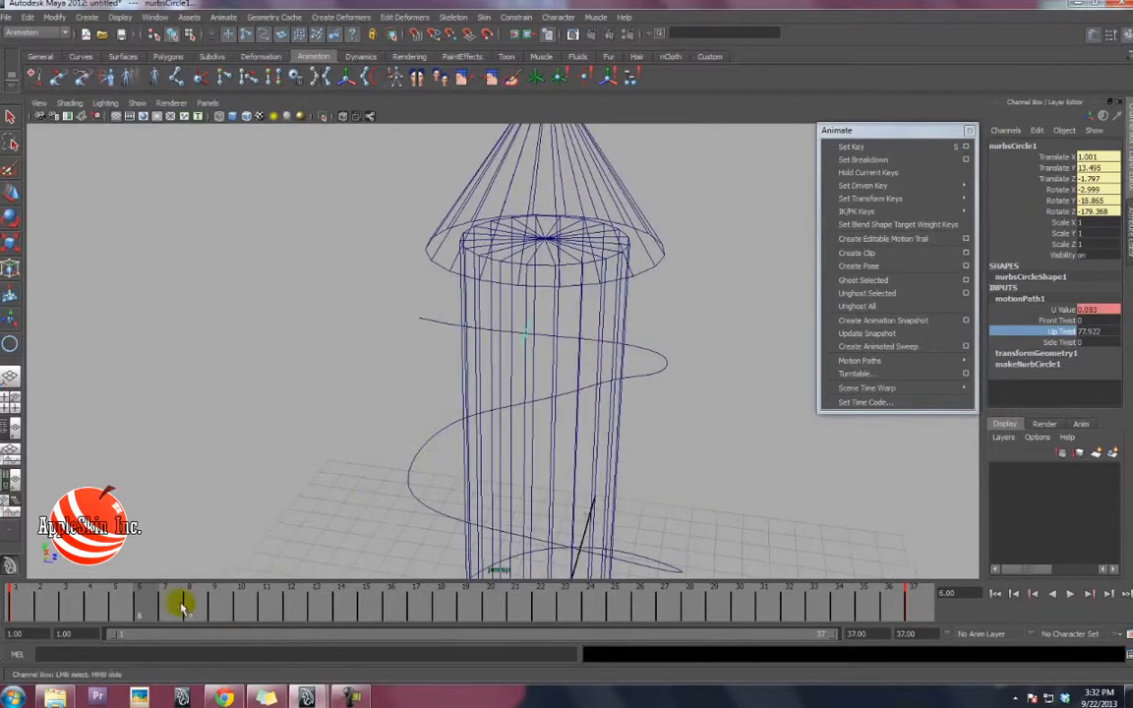
{"action": "left_click_drag", "start_coordinate": [21, 606], "coordinate": [490, 525]}
{"action": "right_click_drag", "start_coordinate": [505, 472], "coordinate": [180, 306], "text": "alt"}
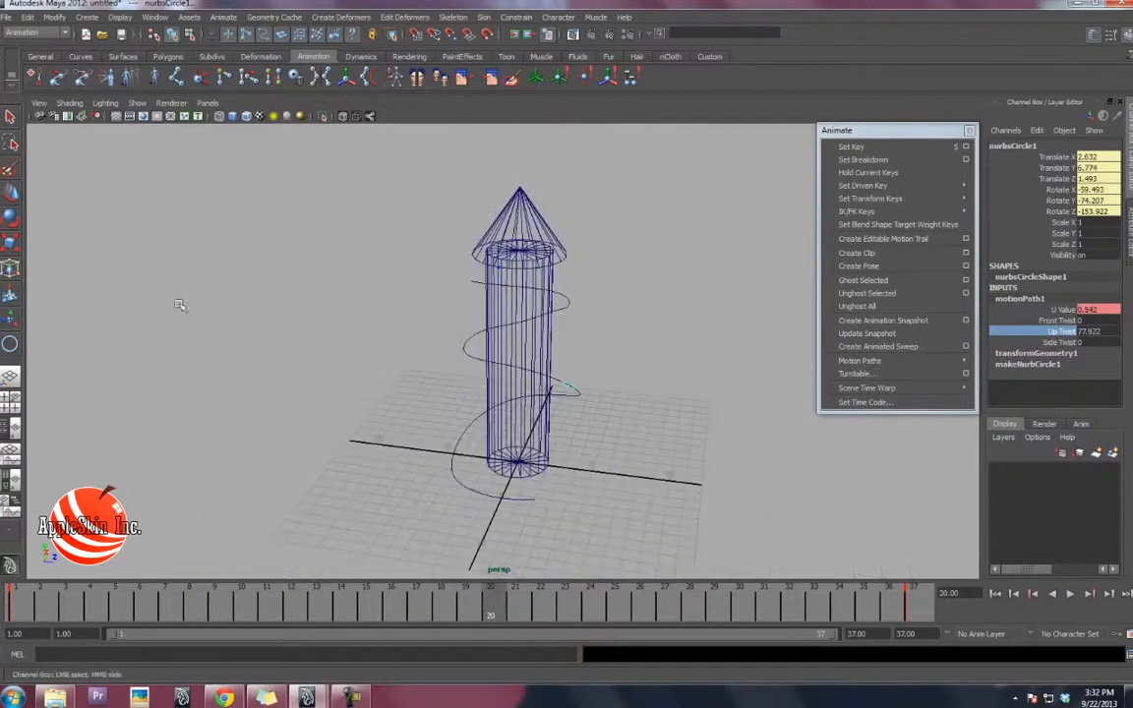
{"action": "left_click_drag", "start_coordinate": [180, 306], "coordinate": [610, 359], "text": "alt"}
Play the animation from the first frame and inspect the circle at the curve's lower end
{"action": "left_click", "coordinate": [996, 595]}
{"action": "left_click_drag", "start_coordinate": [505, 383], "coordinate": [452, 368], "text": "alt"}
{"action": "right_click_drag", "start_coordinate": [490, 366], "coordinate": [568, 429], "text": "alt"}
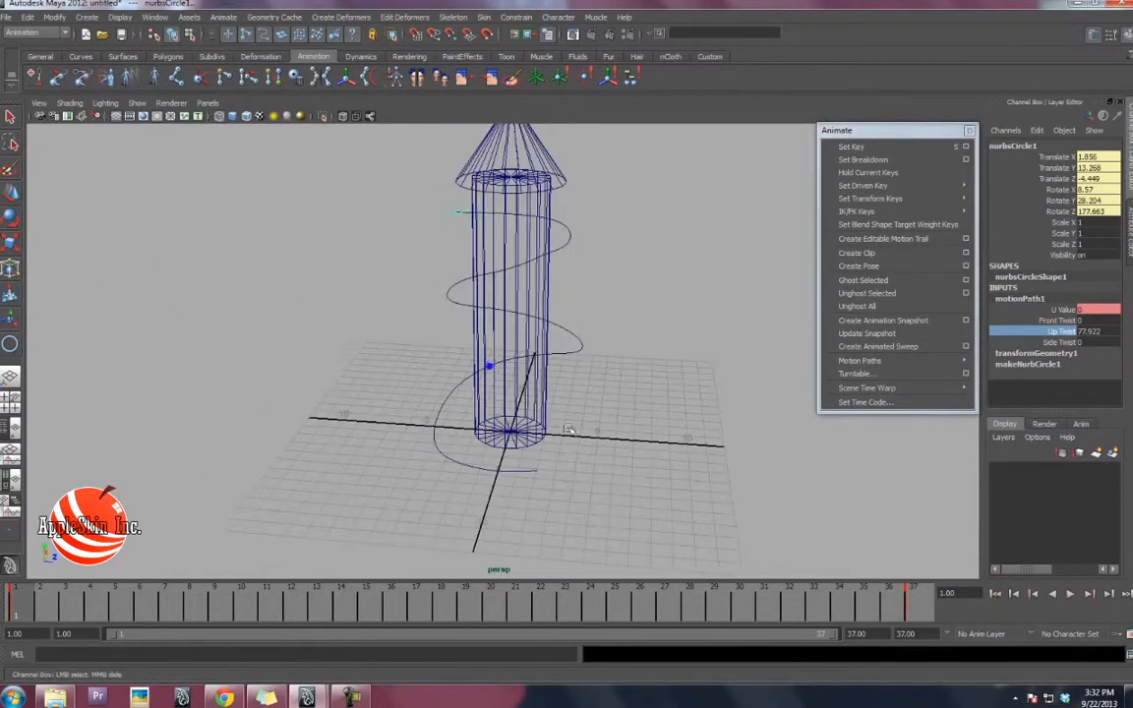
{"action": "left_click", "coordinate": [1072, 595]}
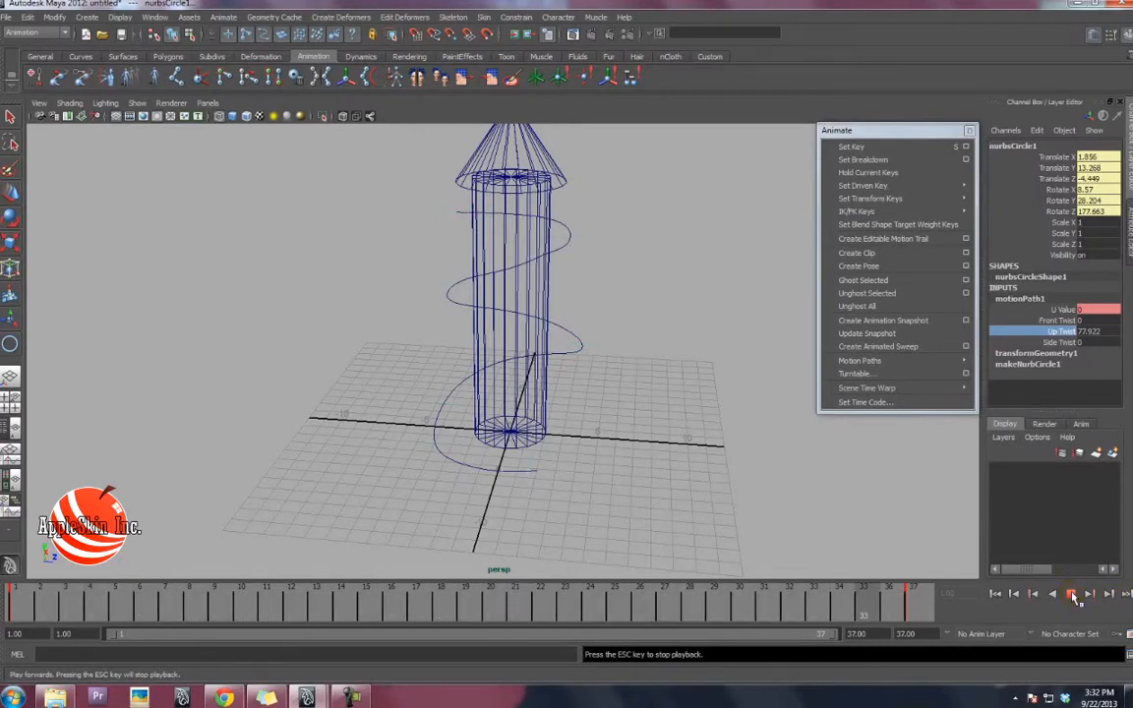
{"action": "left_click", "coordinate": [1071, 594]}
{"action": "right_click_drag", "start_coordinate": [615, 433], "coordinate": [705, 470], "text": "alt"}
{"action": "middle_click_drag", "start_coordinate": [610, 504], "coordinate": [607, 454], "text": "alt"}
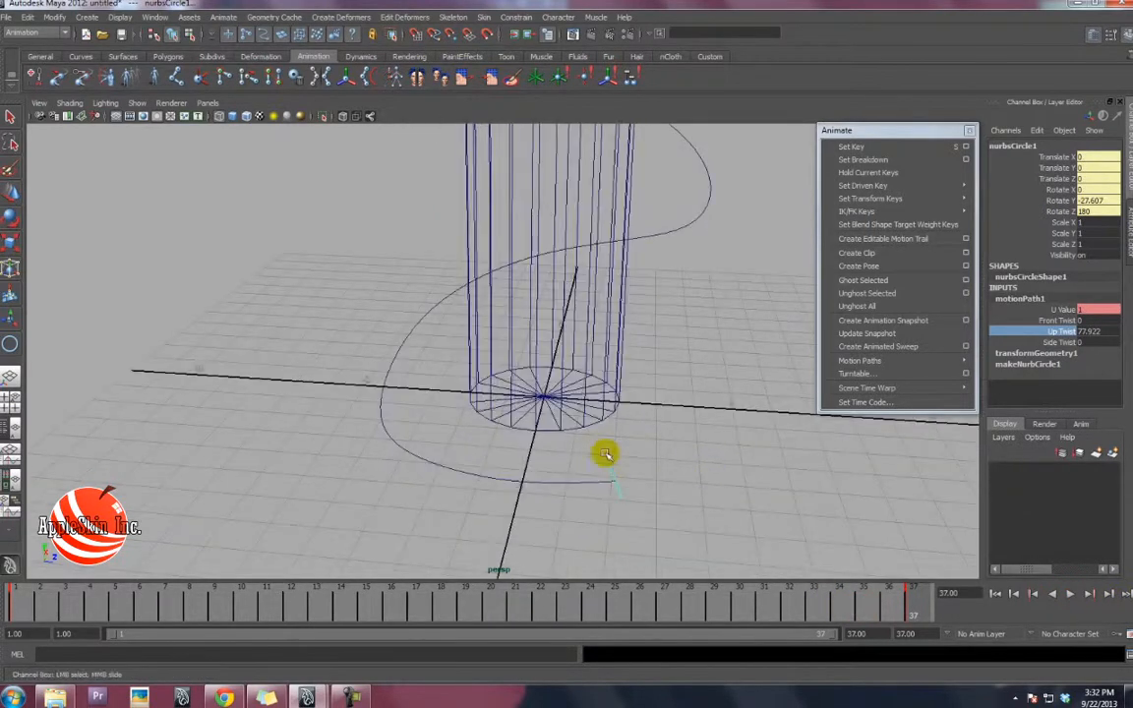
{"action": "left_click_drag", "start_coordinate": [605, 454], "coordinate": [608, 467], "text": "alt"}
{"action": "right_click_drag", "start_coordinate": [551, 425], "coordinate": [109, 473], "text": "alt"}
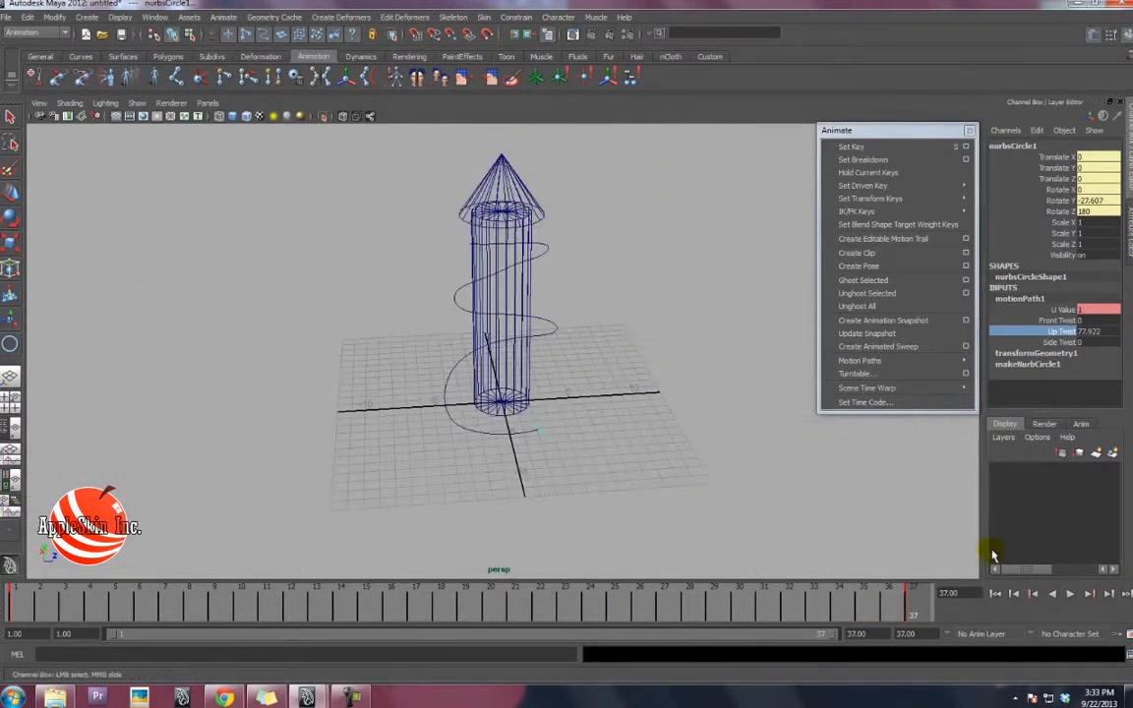
Return to frame 1, reset the Animation Sweep options, set the time range to Time Slider and sweep the circle along the path as an open NURBS surface
{"action": "left_click", "coordinate": [997, 594]}
{"action": "left_click_drag", "start_coordinate": [485, 241], "coordinate": [456, 272], "text": "alt"}
{"action": "left_click_drag", "start_coordinate": [451, 503], "coordinate": [580, 420], "text": "alt"}
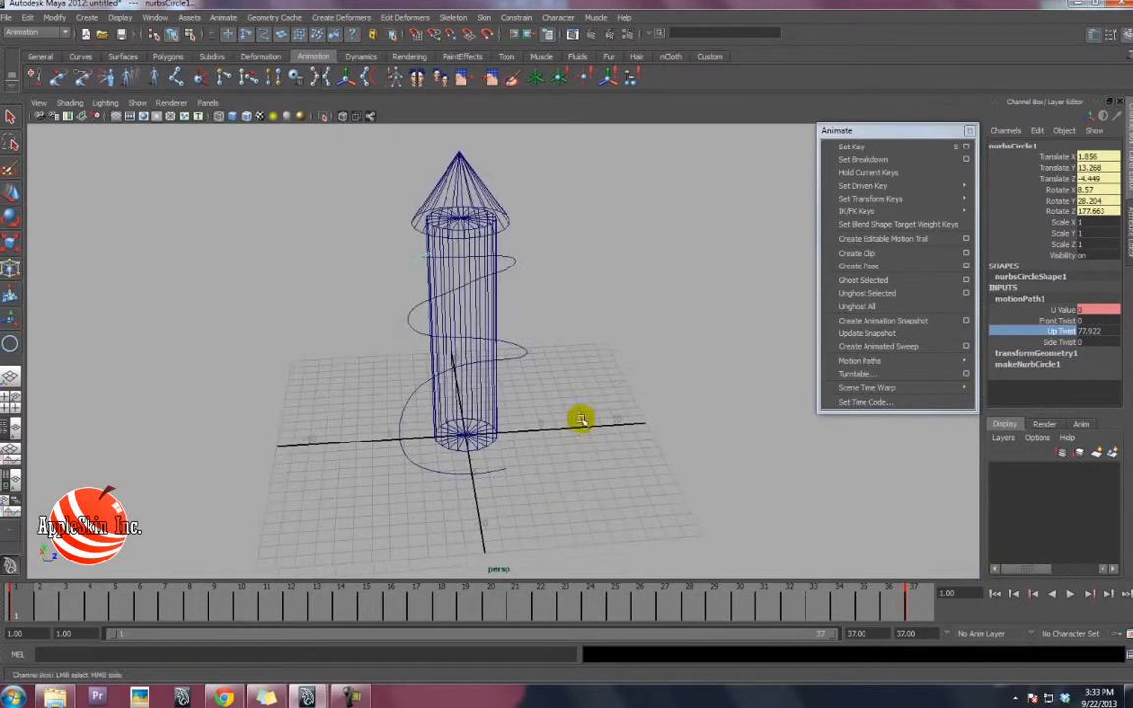
{"action": "left_click", "coordinate": [967, 347]}
{"action": "left_click_drag", "start_coordinate": [840, 39], "coordinate": [767, 128]}
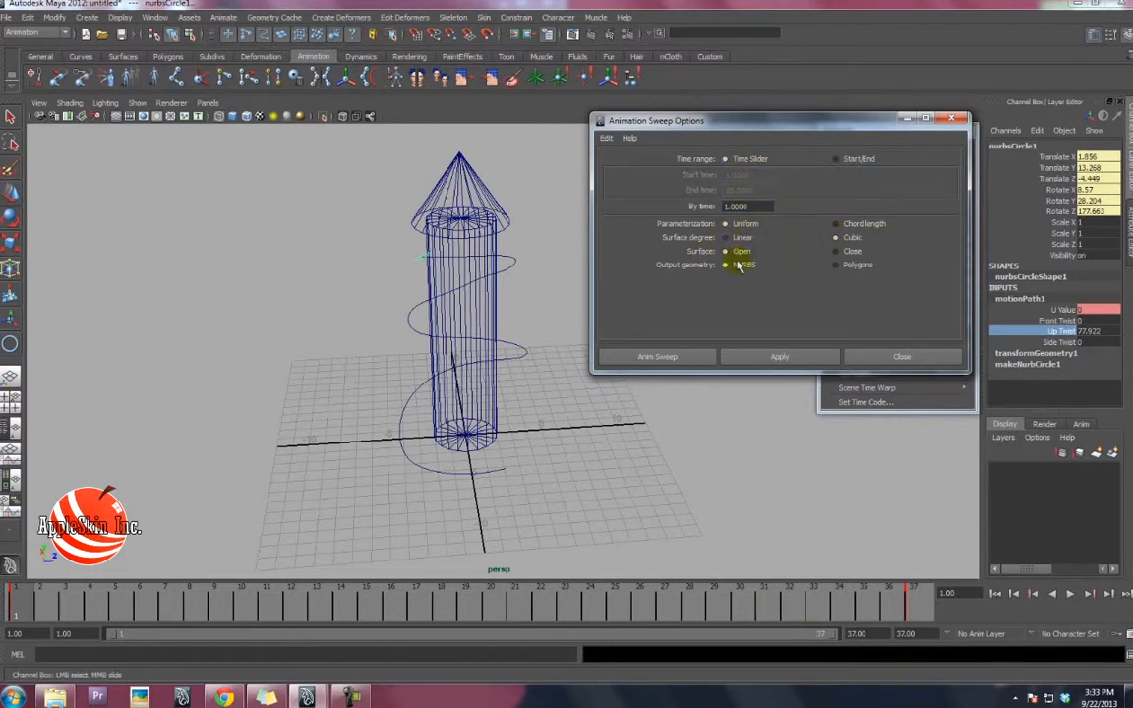
{"action": "left_click", "coordinate": [609, 139]}
{"action": "left_click", "coordinate": [624, 165]}
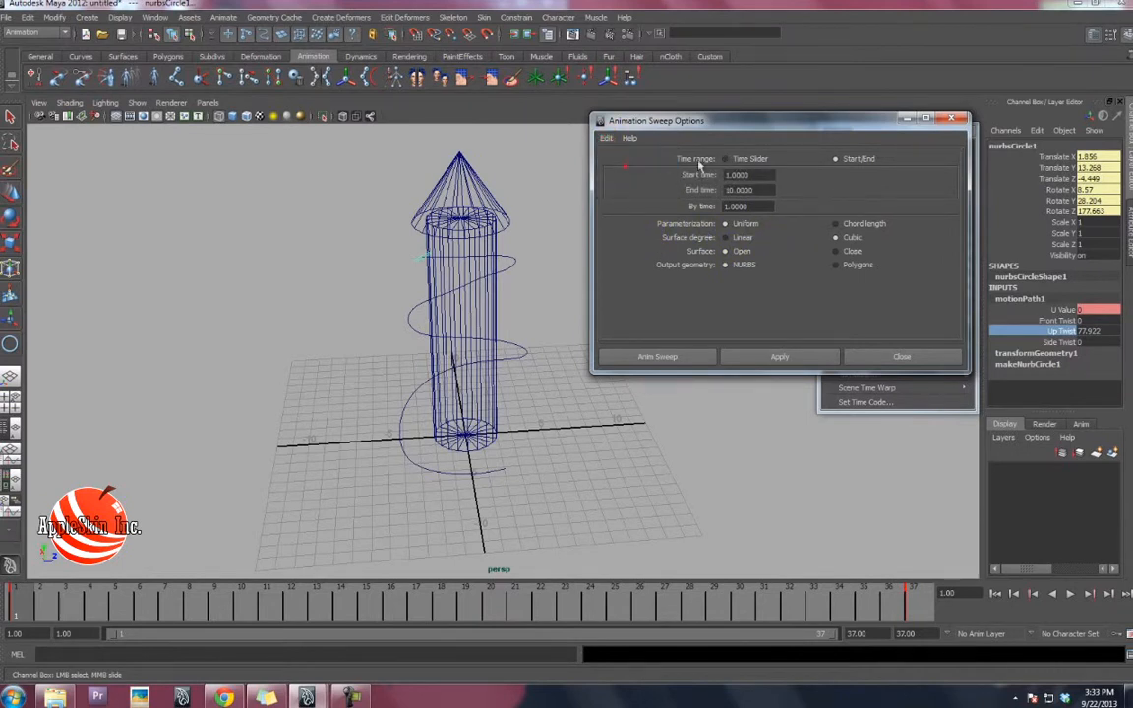
{"action": "left_click", "coordinate": [673, 356]}
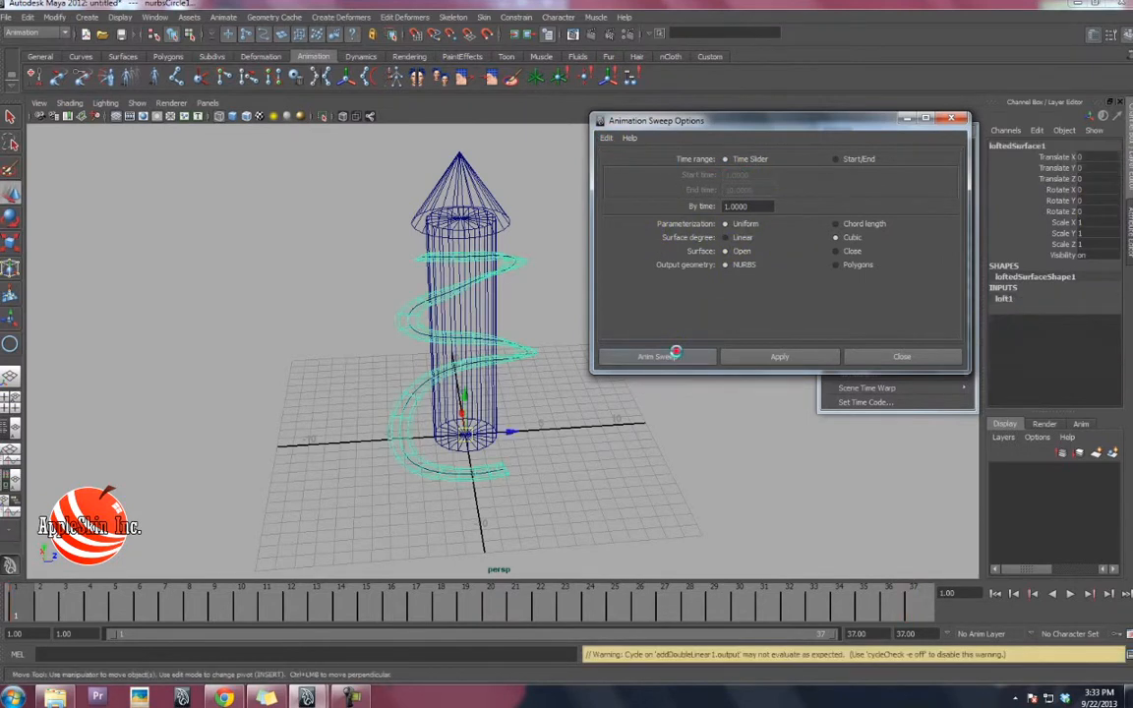
Deselect the swept spiral surface and display the scene in smooth shaded mode
{"action": "left_click", "coordinate": [345, 431]}
{"action": "mouse_move", "coordinate": [344, 431]}
{"action": "left_mouse_down", "text": "alt"}
{"action": "mouse_move", "coordinate": [185, 372]}
{"action": "mouse_move", "coordinate": [458, 362]}
{"action": "mouse_move", "coordinate": [702, 379]}
{"action": "mouse_move", "coordinate": [324, 344]}
{"action": "left_mouse_up", "text": "alt"}
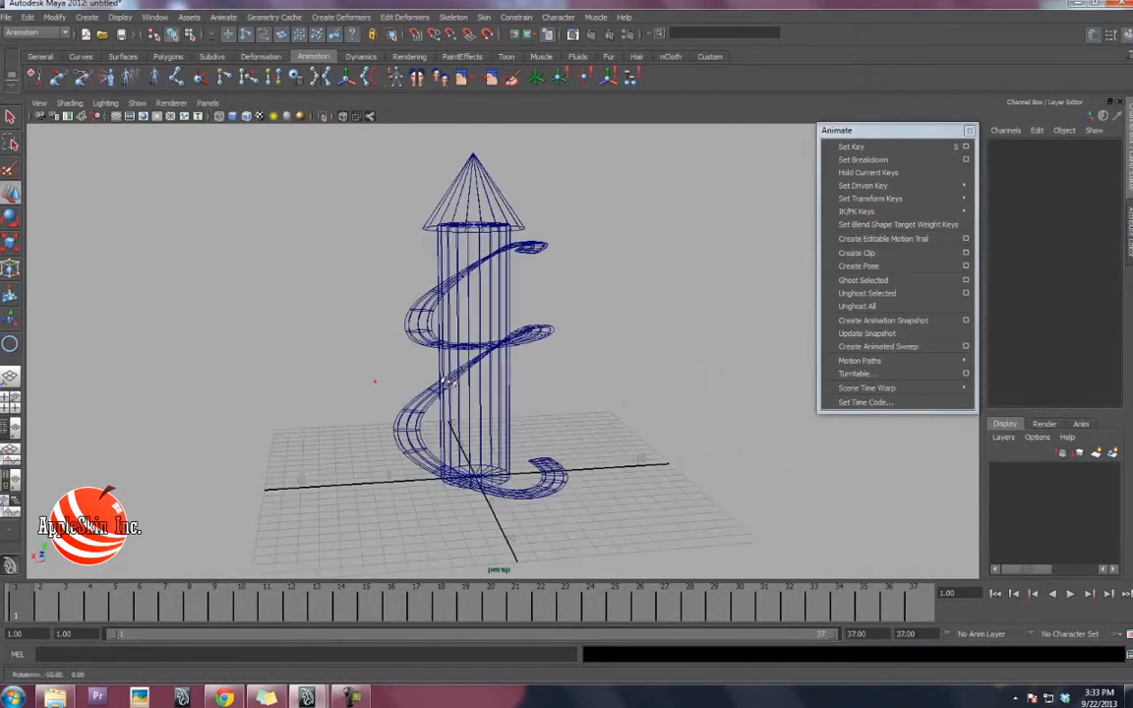
{"action": "key", "text": "5"}
{"action": "mouse_move", "coordinate": [448, 385]}
{"action": "left_mouse_down", "text": "alt"}
{"action": "mouse_move", "coordinate": [303, 402]}
{"action": "mouse_move", "coordinate": [285, 383]}
{"action": "left_mouse_up", "text": "alt"}
{"action": "right_click_drag", "start_coordinate": [329, 392], "coordinate": [471, 409], "text": "alt"}
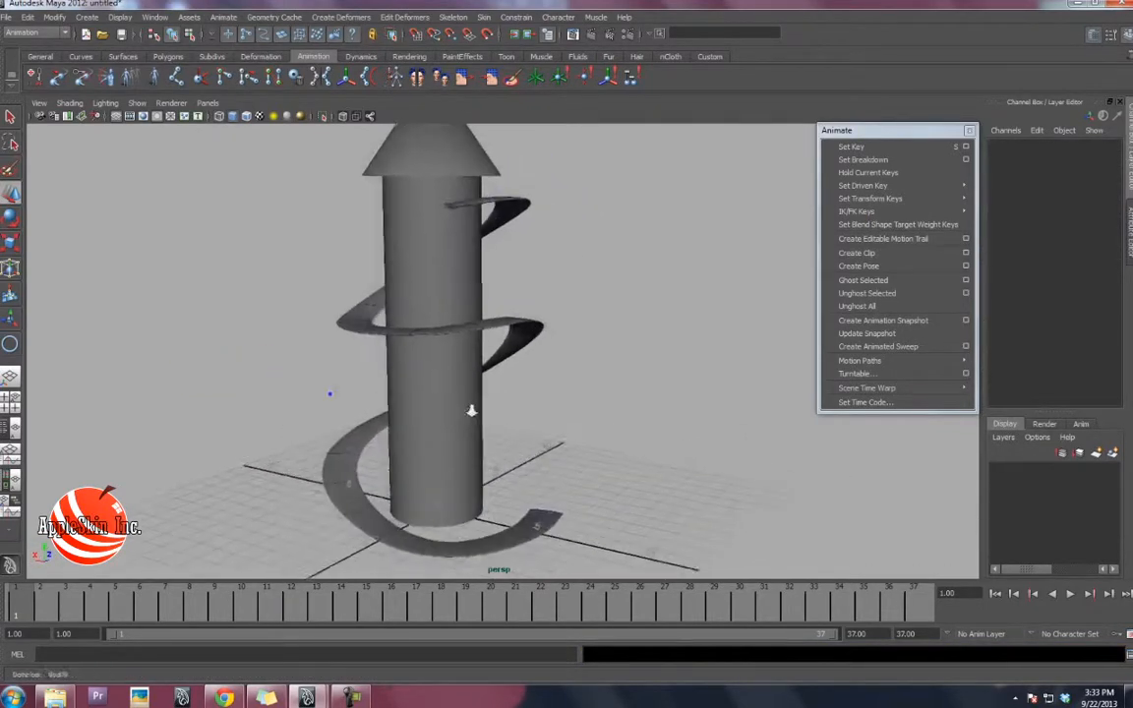
Examine the shaded spiral ramp around the tower from several sides and close up
{"action": "left_click_drag", "start_coordinate": [471, 409], "coordinate": [610, 397], "text": "alt"}
{"action": "middle_click_drag", "start_coordinate": [536, 381], "coordinate": [529, 311], "text": "alt"}
{"action": "left_click_drag", "start_coordinate": [529, 311], "coordinate": [253, 306], "text": "alt"}
{"action": "right_click_drag", "start_coordinate": [252, 306], "coordinate": [570, 409], "text": "alt"}
{"action": "left_click_drag", "start_coordinate": [570, 409], "coordinate": [574, 457], "text": "alt"}
{"action": "middle_click_drag", "start_coordinate": [574, 457], "coordinate": [629, 374], "text": "alt"}
{"action": "left_click_drag", "start_coordinate": [184, 240], "coordinate": [486, 310], "text": "alt"}
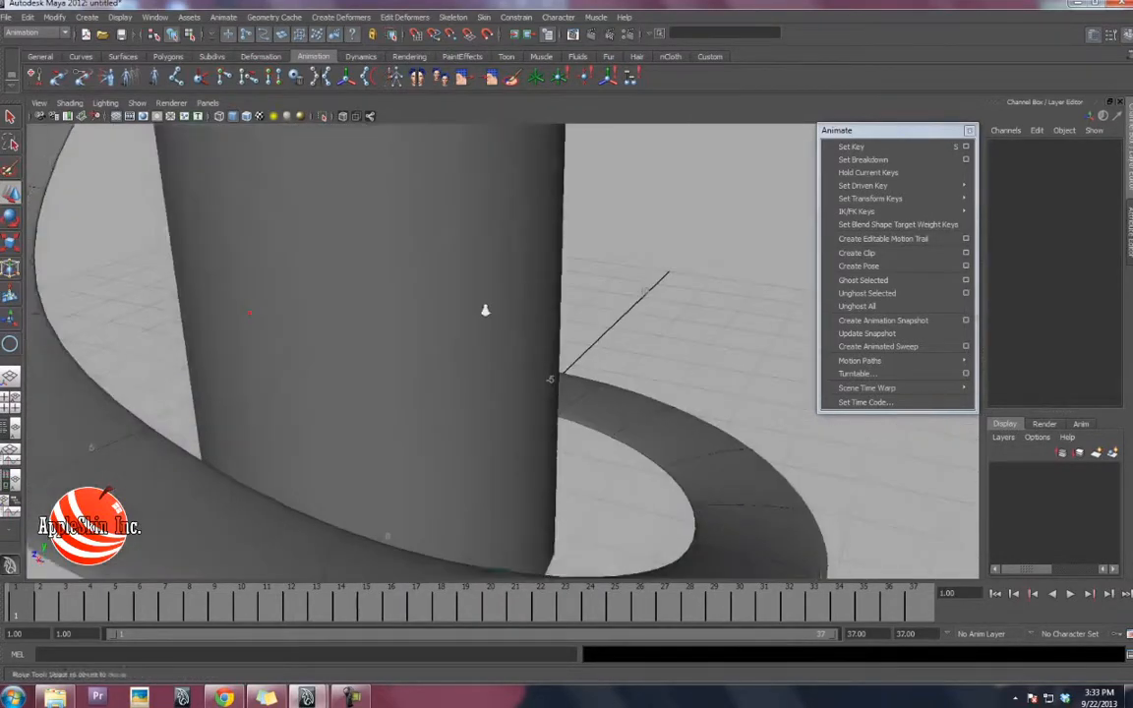
{"action": "right_click_drag", "start_coordinate": [486, 311], "coordinate": [285, 320], "text": "alt"}
{"action": "middle_click_drag", "start_coordinate": [523, 287], "coordinate": [397, 387], "text": "alt"}
{"action": "left_click_drag", "start_coordinate": [451, 372], "coordinate": [605, 350], "text": "alt"}
{"action": "middle_click_drag", "start_coordinate": [605, 350], "coordinate": [541, 376], "text": "alt"}
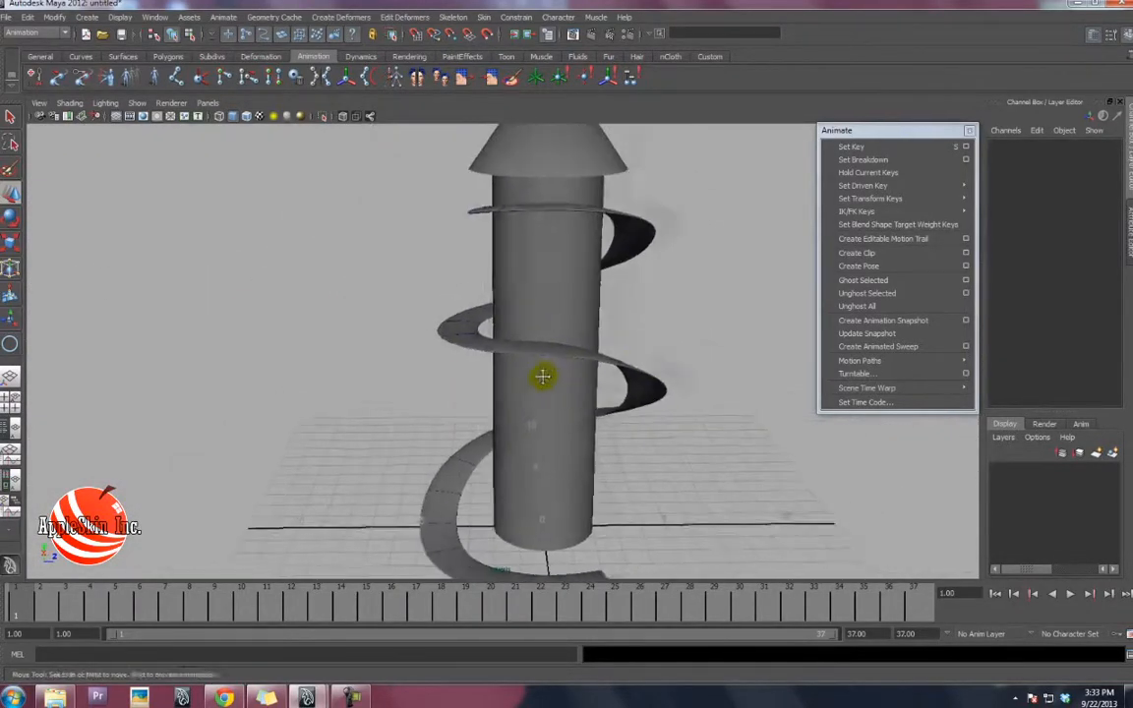
{"action": "left_click_drag", "start_coordinate": [534, 218], "coordinate": [617, 210], "text": "alt"}
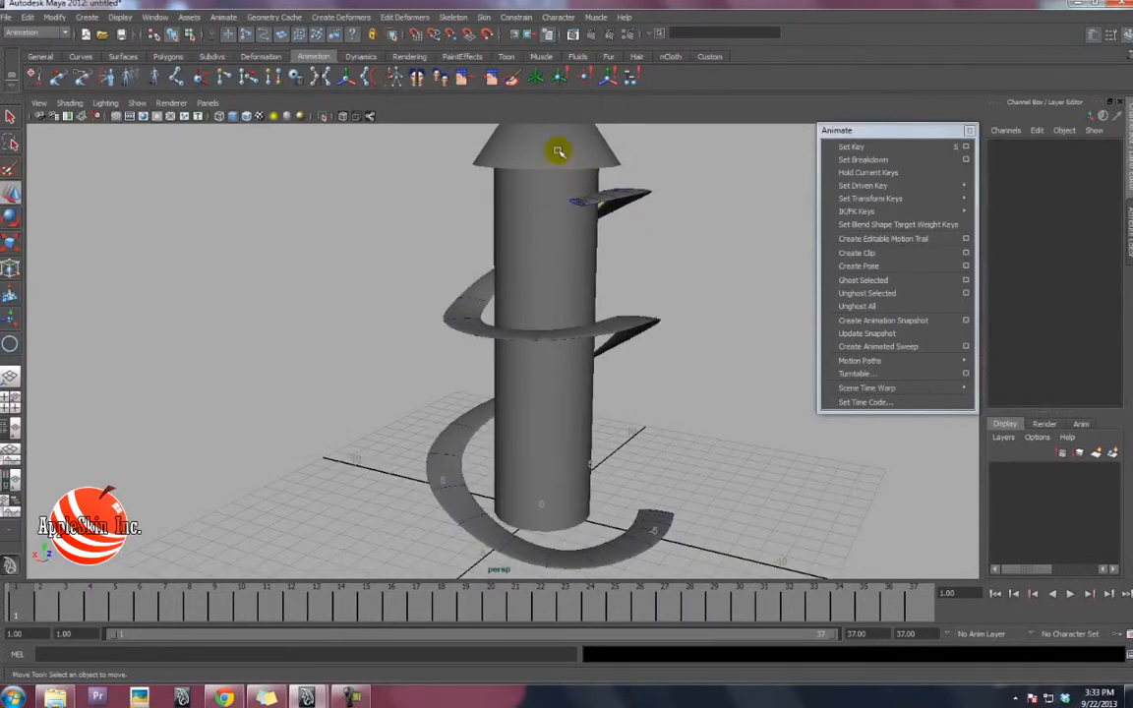
Hide the NURBS curves in the viewport and view the spiral ramp around the tower from several sides
{"action": "middle_click_drag", "start_coordinate": [639, 213], "coordinate": [566, 206], "text": "alt"}
{"action": "left_click", "coordinate": [136, 104]}
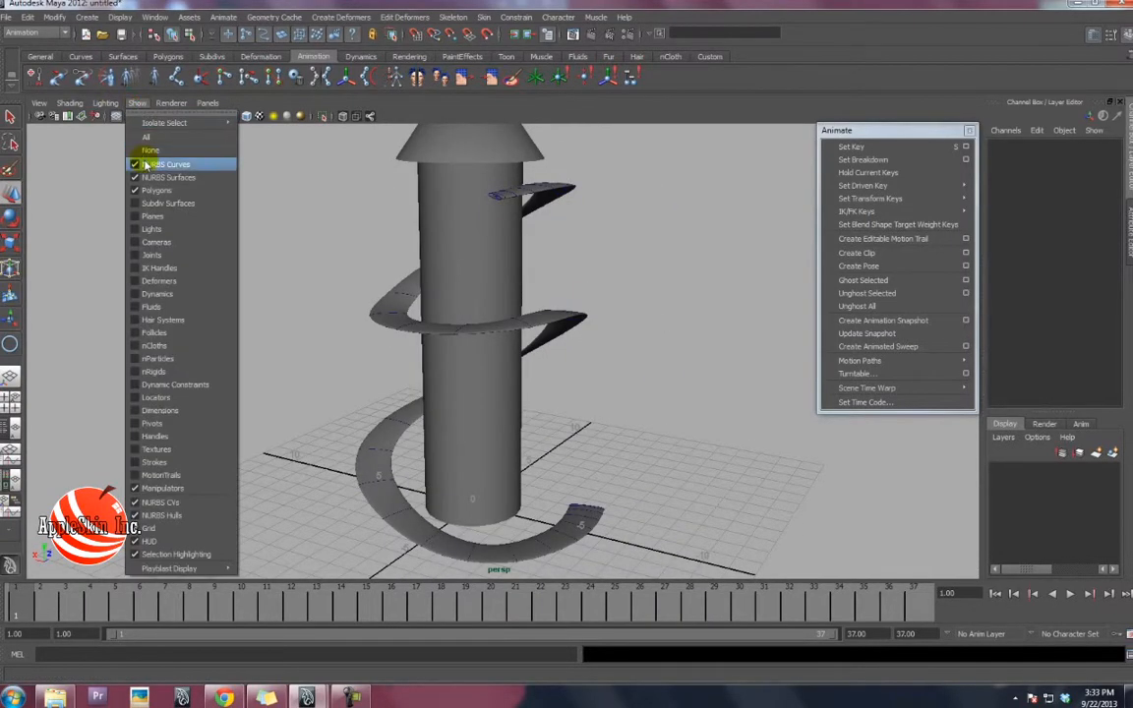
{"action": "left_click", "coordinate": [143, 160]}
{"action": "left_click_drag", "start_coordinate": [701, 249], "coordinate": [503, 421], "text": "alt"}
{"action": "left_click_drag", "start_coordinate": [374, 197], "coordinate": [371, 289], "text": "alt"}
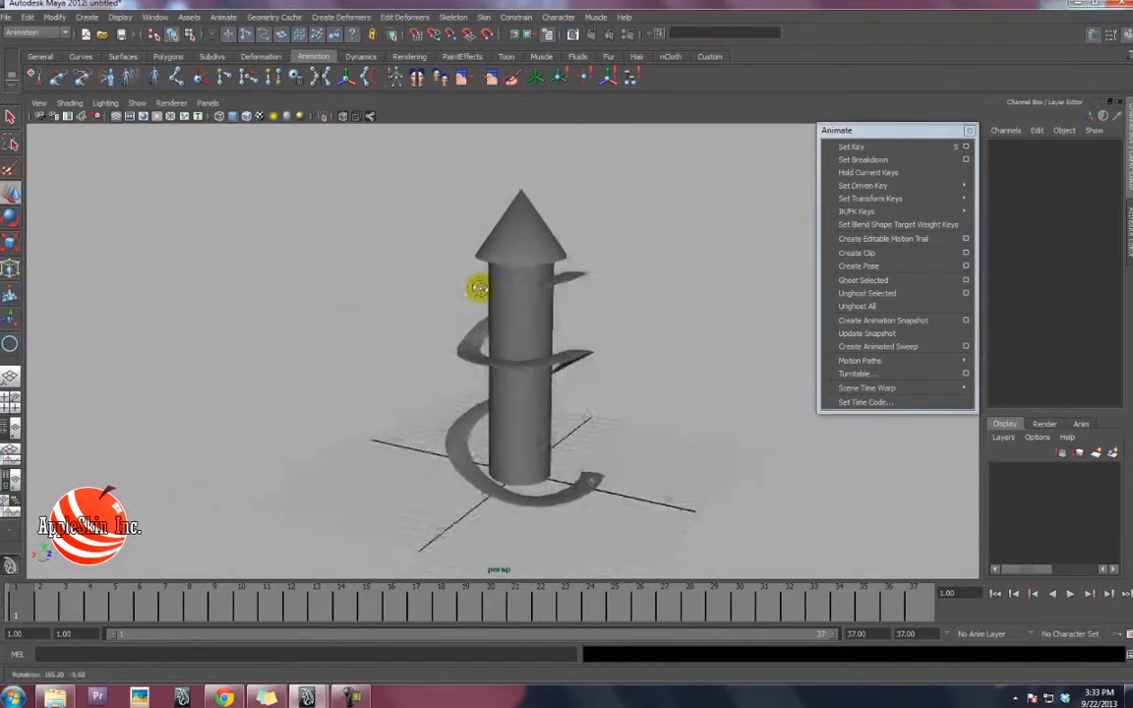
{"action": "left_click_drag", "start_coordinate": [560, 368], "coordinate": [376, 378], "text": "alt"}
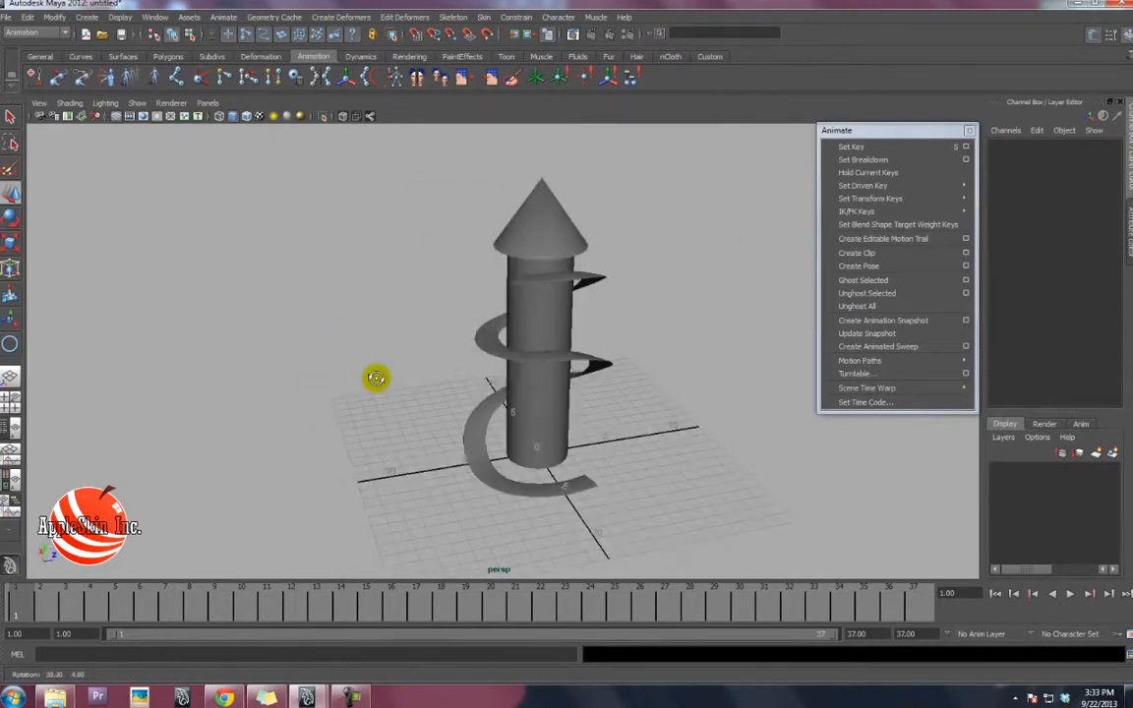
{"action": "left_click_drag", "start_coordinate": [468, 350], "coordinate": [600, 313], "text": "alt"}
Select the spiral ramp to check its loft construction history, and leave it deselected
{"action": "left_click", "coordinate": [542, 323]}
{"action": "key", "text": "w"}
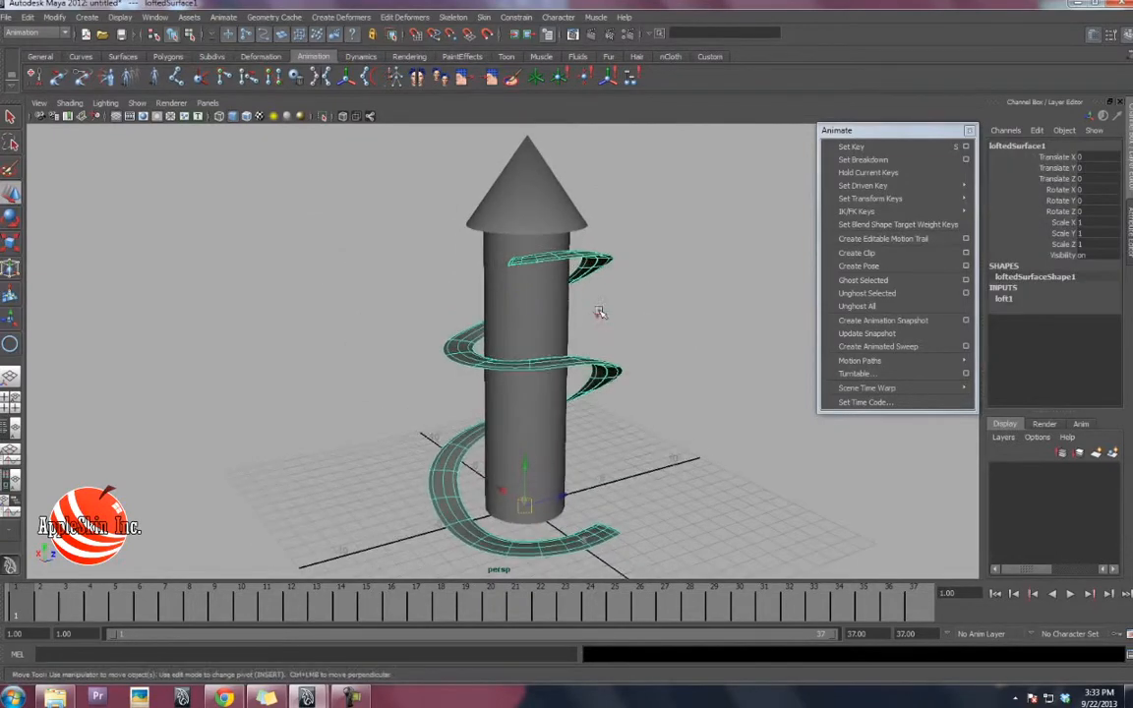
{"action": "left_click", "coordinate": [1004, 298]}
{"action": "left_click_drag", "start_coordinate": [436, 347], "coordinate": [478, 318], "text": "alt"}
{"action": "left_click", "coordinate": [612, 353]}
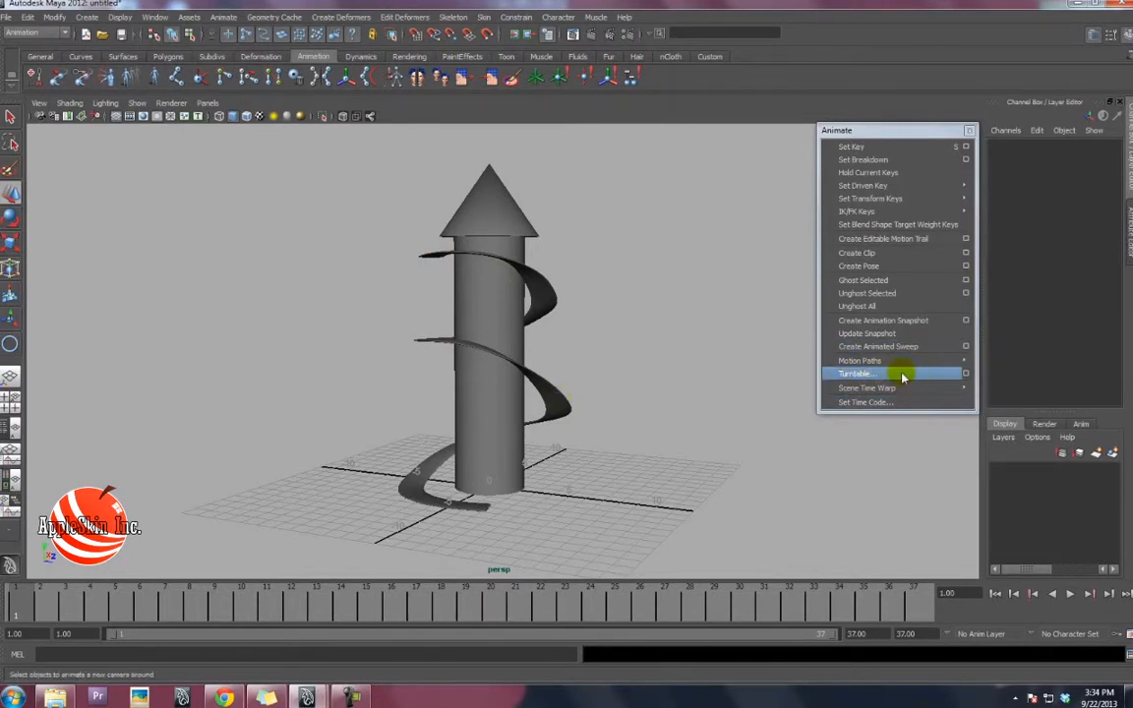
Create a new camera with center of interest 5 and focal length 35
{"action": "left_click", "coordinate": [965, 374]}
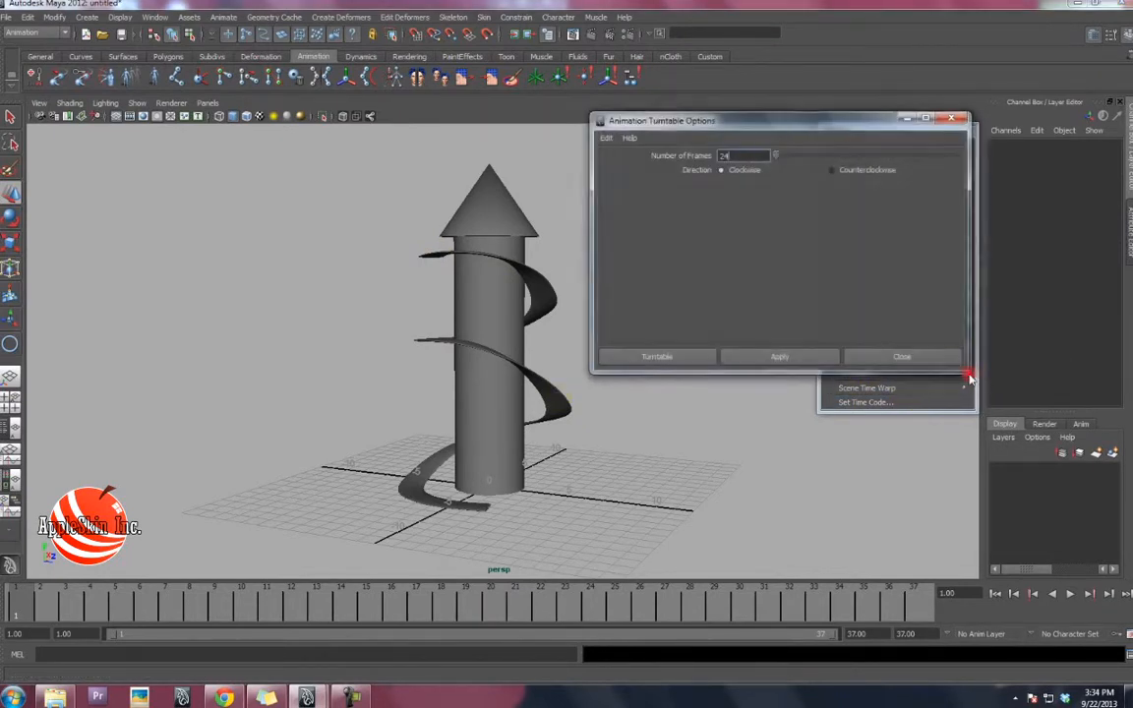
{"action": "left_click", "coordinate": [954, 119]}
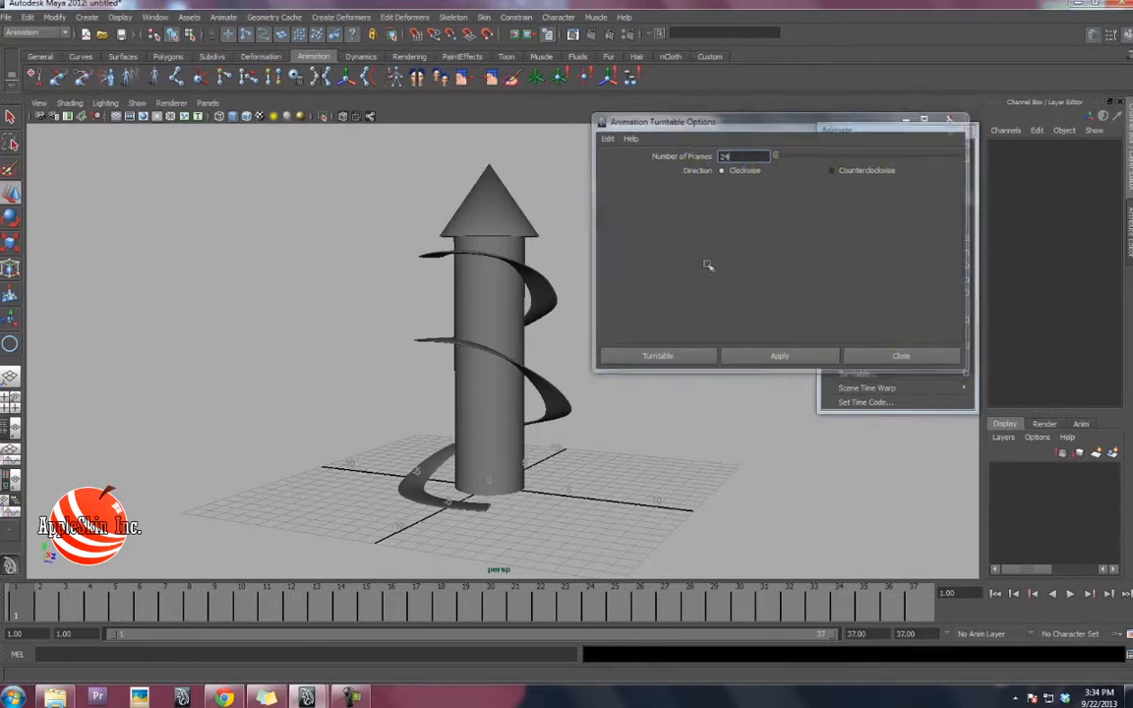
{"action": "left_click_drag", "start_coordinate": [559, 281], "coordinate": [456, 266], "text": "alt"}
{"action": "left_click", "coordinate": [87, 16]}
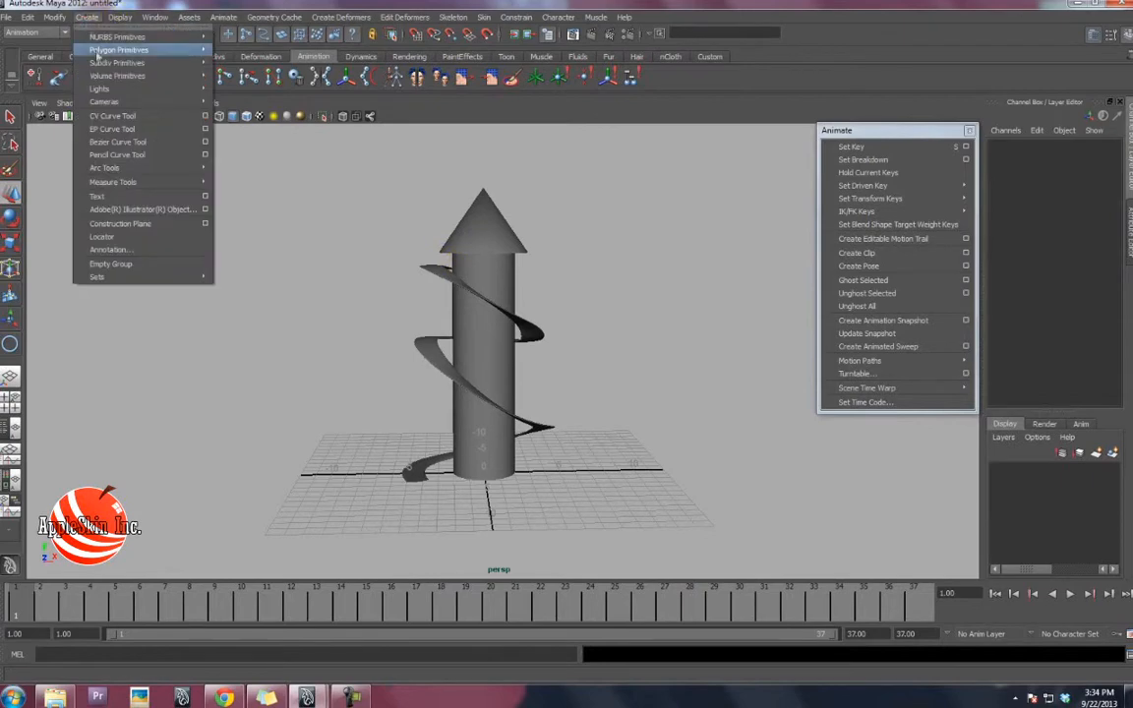
{"action": "mouse_move", "coordinate": [101, 104]}
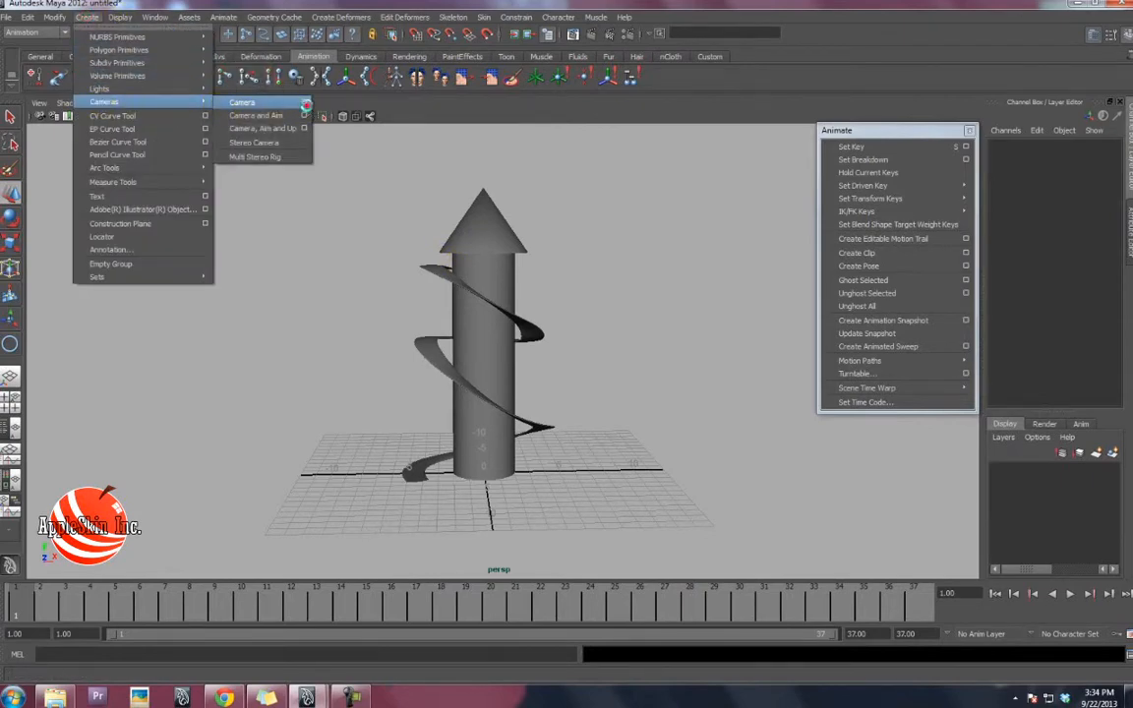
{"action": "left_click", "coordinate": [305, 105]}
{"action": "left_click", "coordinate": [657, 356]}
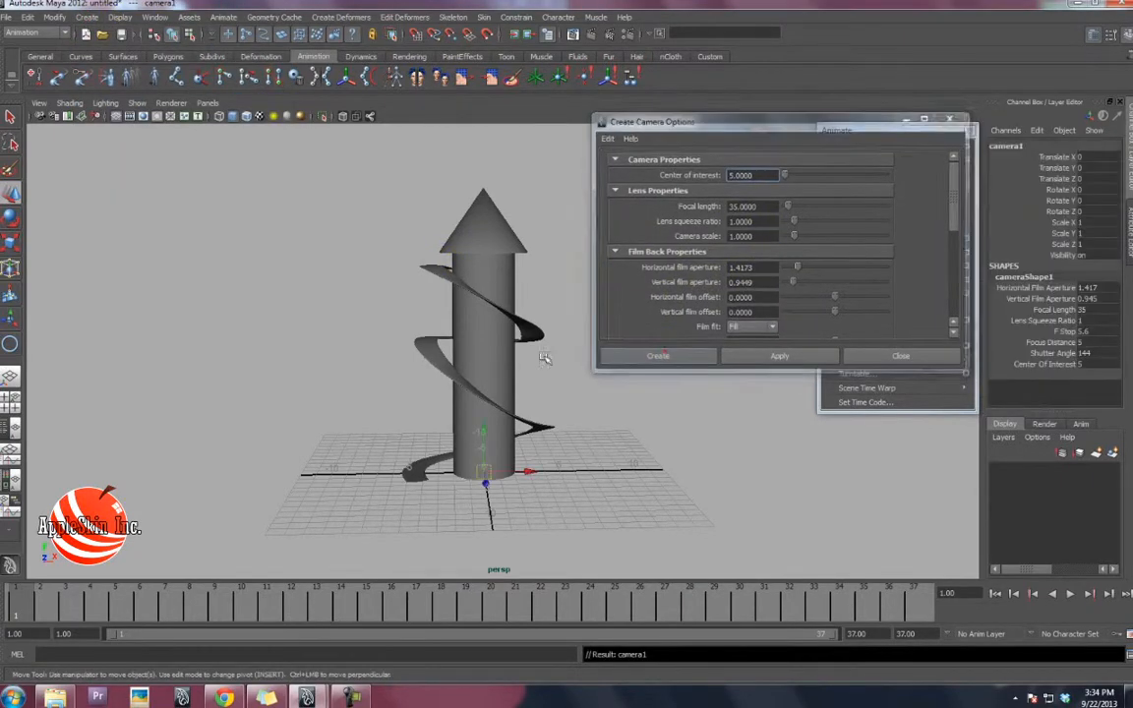
Look through the new camera and pull it back and up until the whole tower is framed
{"action": "left_click", "coordinate": [208, 102]}
{"action": "mouse_move", "coordinate": [265, 116]}
{"action": "left_click", "coordinate": [317, 120]}
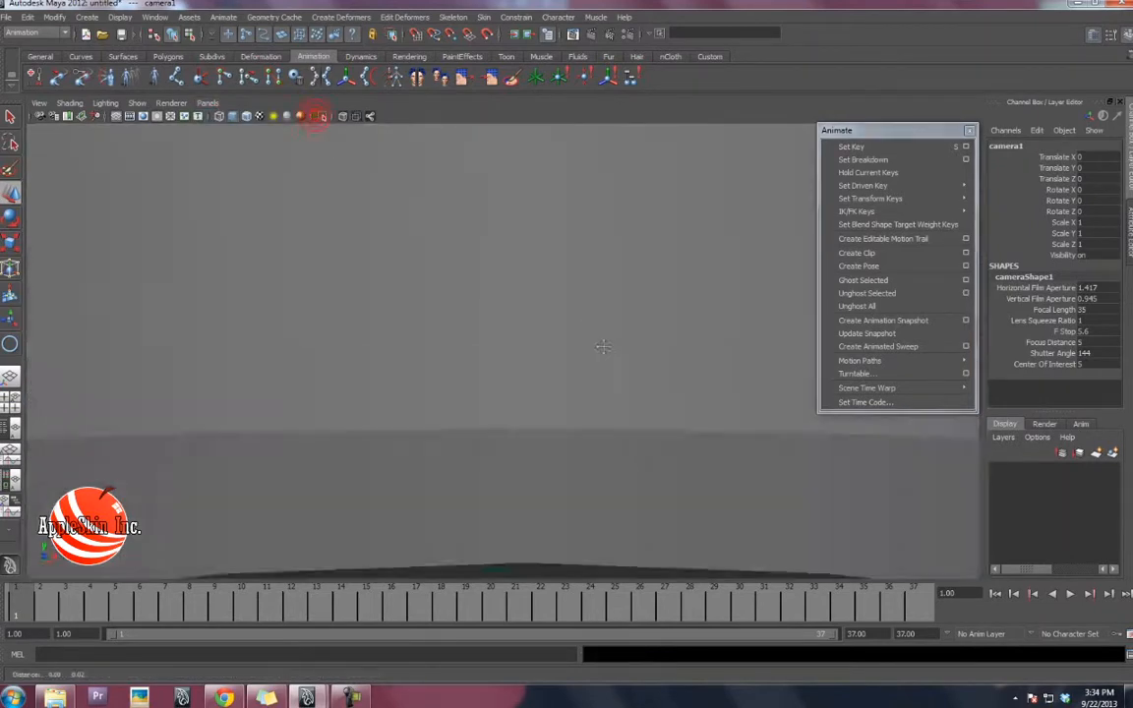
{"action": "right_click_drag", "start_coordinate": [581, 335], "coordinate": [493, 238], "text": "alt"}
{"action": "middle_click_drag", "start_coordinate": [493, 239], "coordinate": [492, 364], "text": "alt"}
{"action": "right_click_drag", "start_coordinate": [414, 344], "coordinate": [527, 336], "text": "alt"}
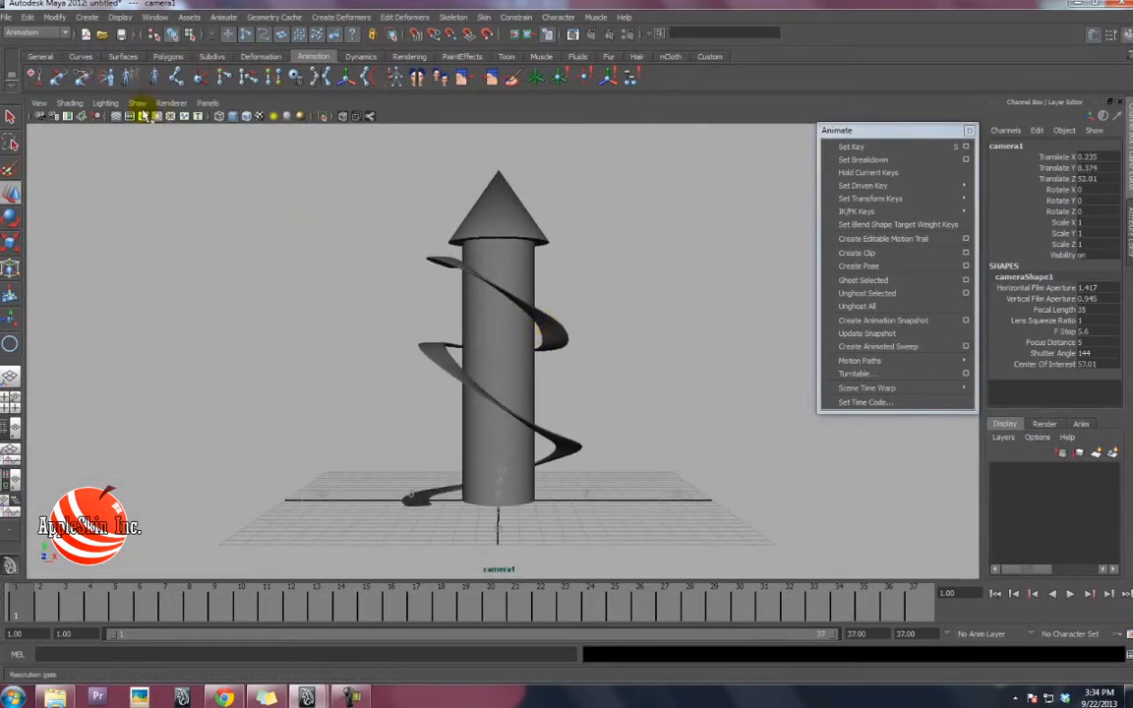
Show the resolution gate and adjust the camera so the tower sits centred inside it
{"action": "left_click", "coordinate": [141, 116]}
{"action": "left_click_drag", "start_coordinate": [507, 297], "coordinate": [513, 304], "text": "alt"}
{"action": "right_click_drag", "start_coordinate": [513, 304], "coordinate": [541, 299], "text": "alt"}
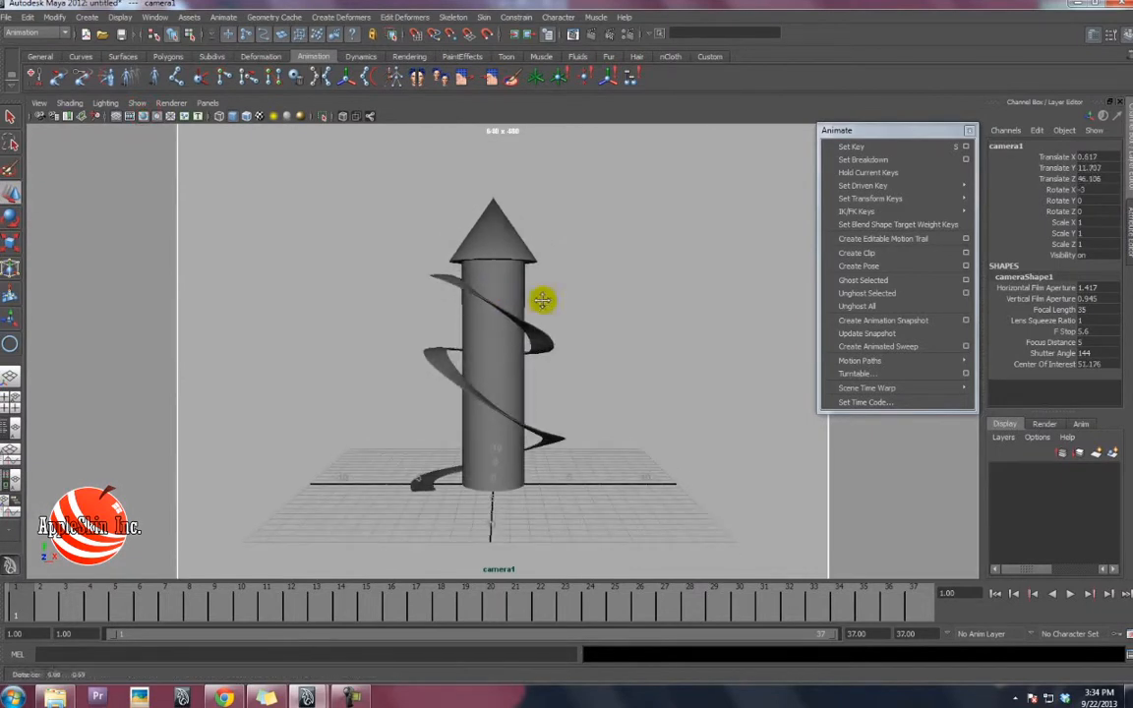
{"action": "middle_click_drag", "start_coordinate": [541, 298], "coordinate": [556, 293], "text": "alt"}
{"action": "left_click_drag", "start_coordinate": [557, 293], "coordinate": [552, 309], "text": "alt"}
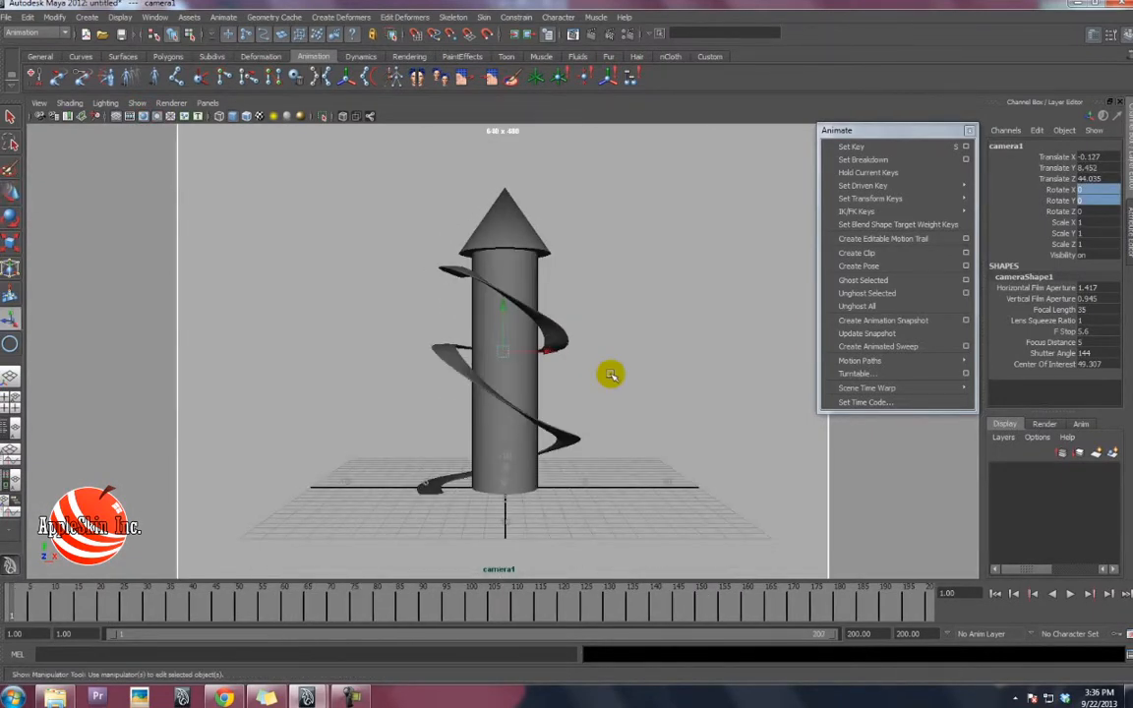
Select the tower, its roof and the spiral ramp, and create a clockwise turntable of 200 frames around them
{"action": "left_click", "coordinate": [502, 283]}
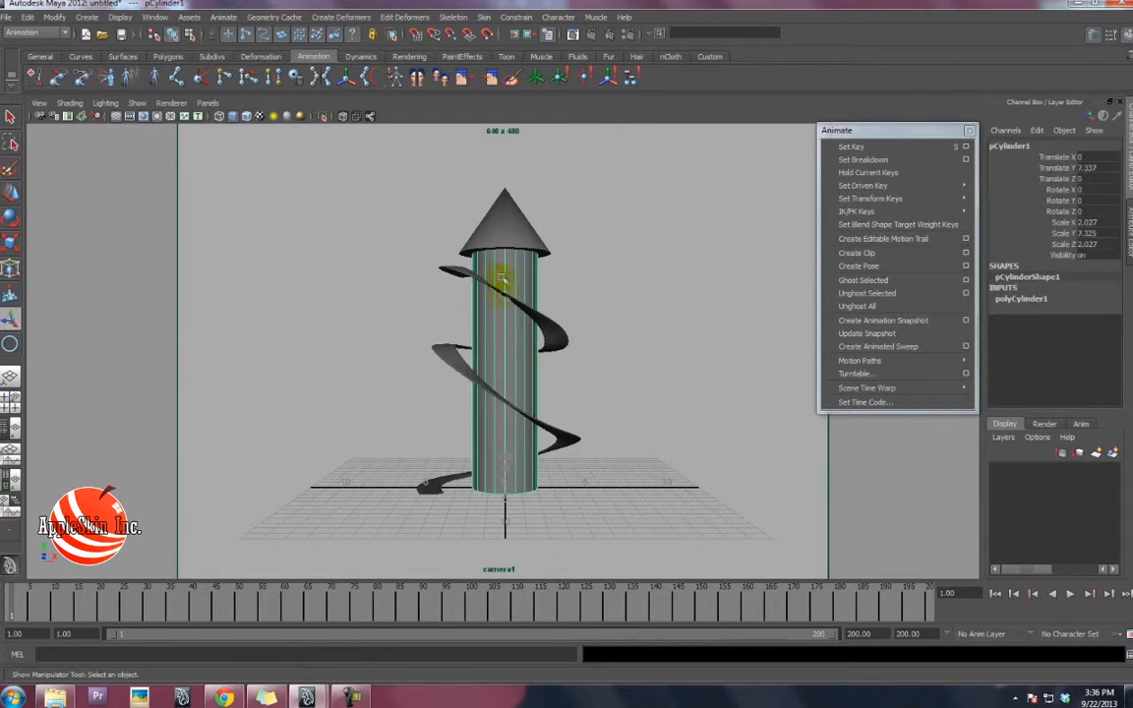
{"action": "left_click_drag", "start_coordinate": [592, 223], "coordinate": [418, 513]}
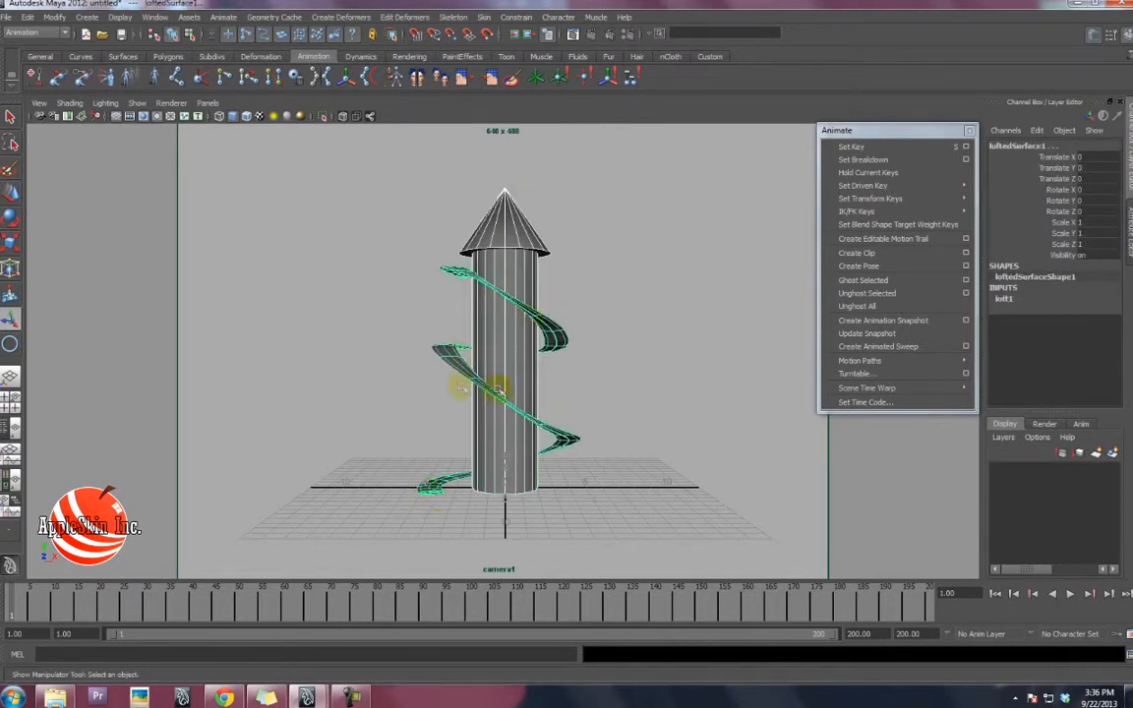
{"action": "left_click", "coordinate": [969, 374]}
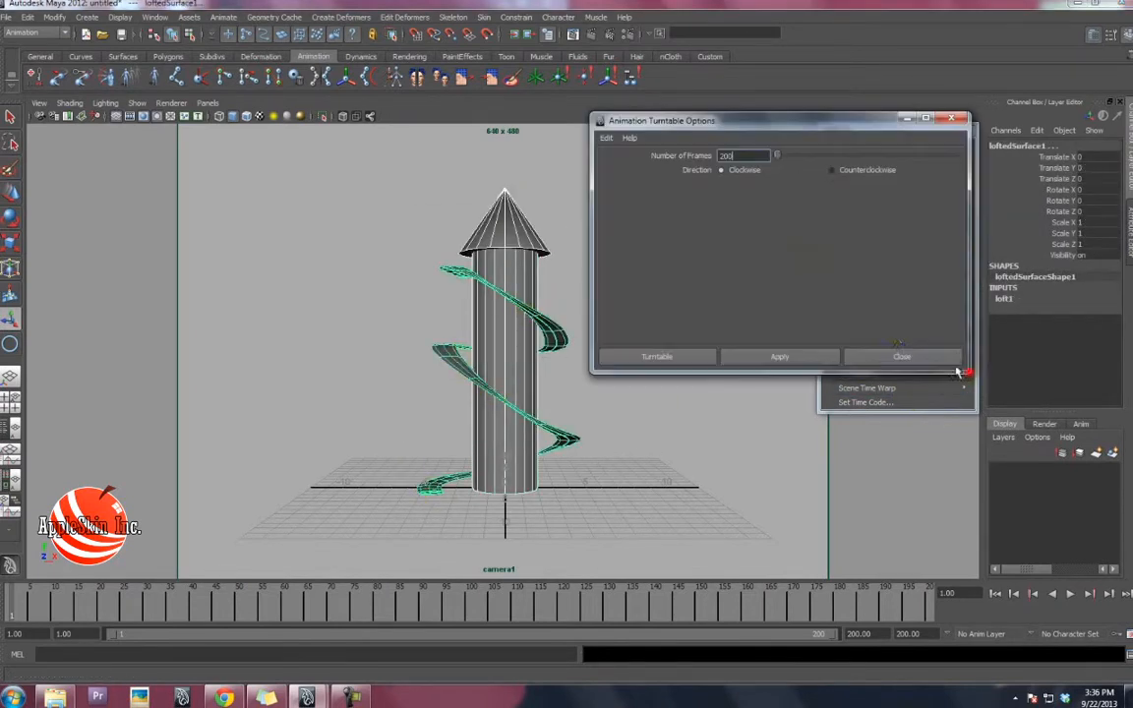
{"action": "left_click", "coordinate": [655, 356]}
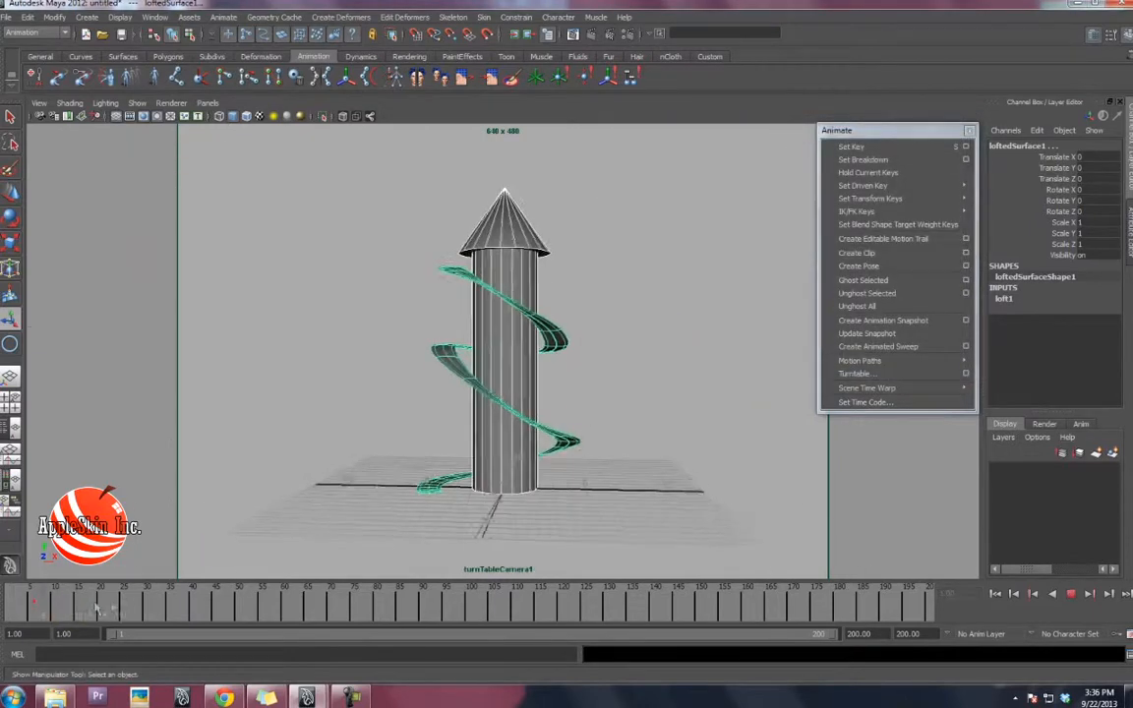
Scrub and play the turntable animation with nothing selected to review the camera's rotation around the tower
{"action": "left_click_drag", "start_coordinate": [490, 606], "coordinate": [11, 606]}
{"action": "left_click", "coordinate": [582, 535]}
{"action": "left_click", "coordinate": [1071, 594]}
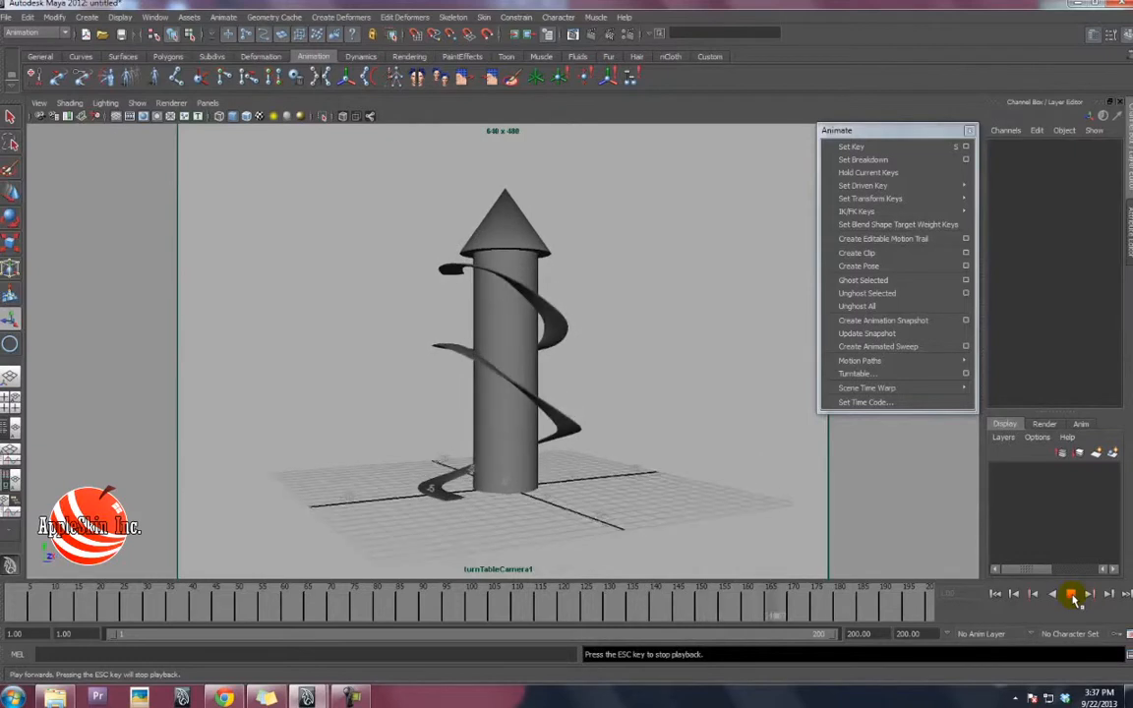
{"action": "left_click", "coordinate": [1073, 595]}
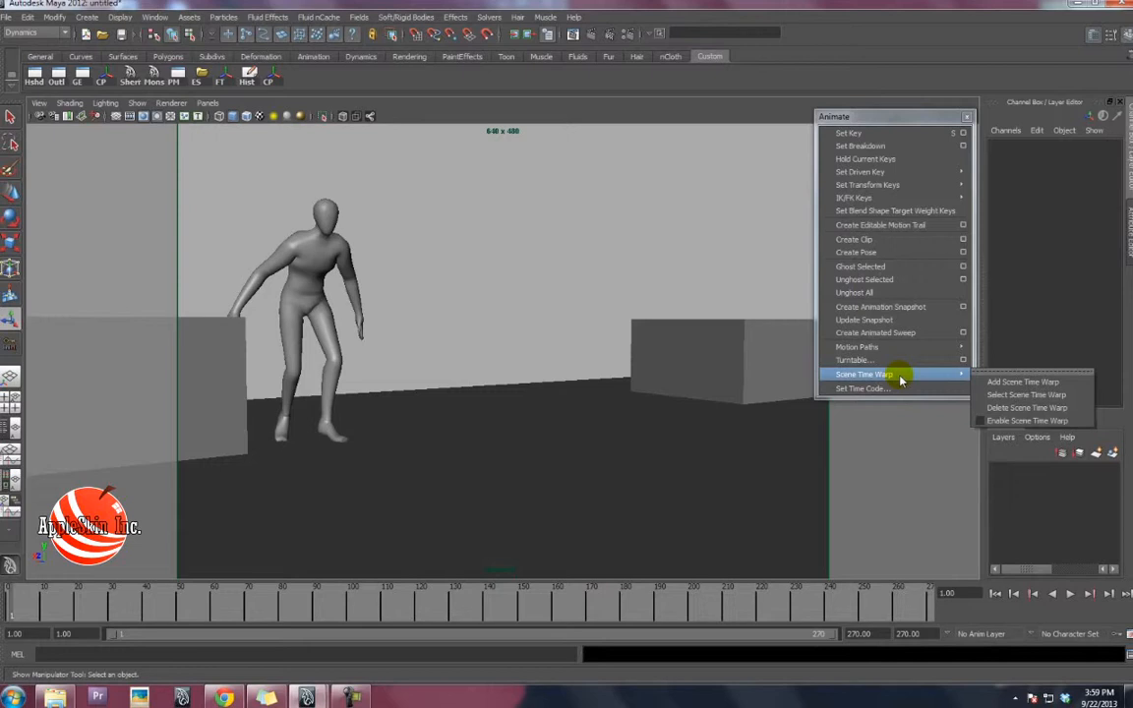
Scrub and play the running character's animation from frame 1 to review its original timing
{"action": "mouse_move", "coordinate": [868, 374]}
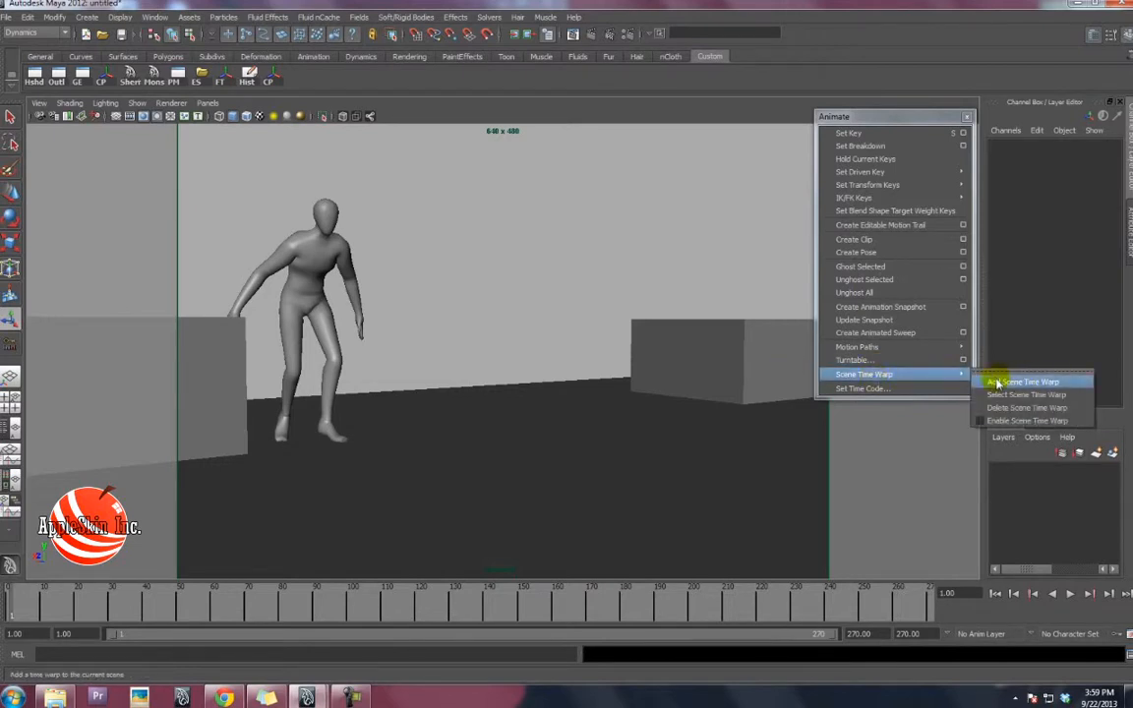
{"action": "left_click", "coordinate": [1028, 384]}
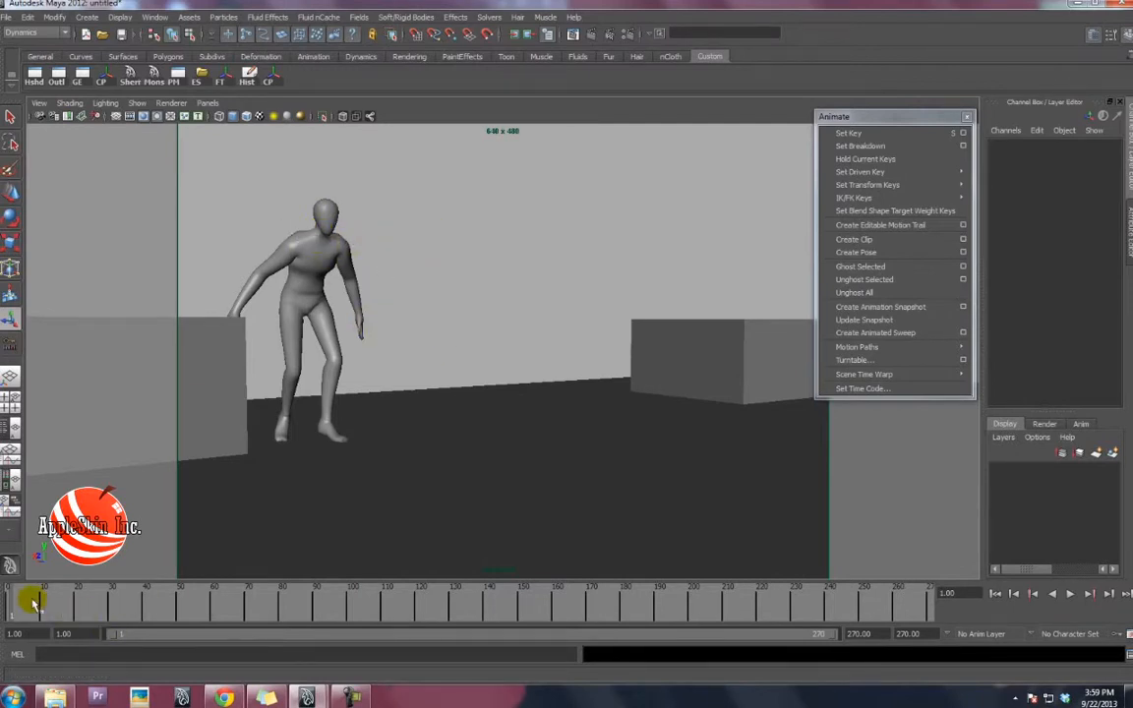
{"action": "mouse_move", "coordinate": [35, 602]}
{"action": "left_mouse_down"}
{"action": "mouse_move", "coordinate": [45, 602]}
{"action": "mouse_move", "coordinate": [35, 603]}
{"action": "left_mouse_up"}
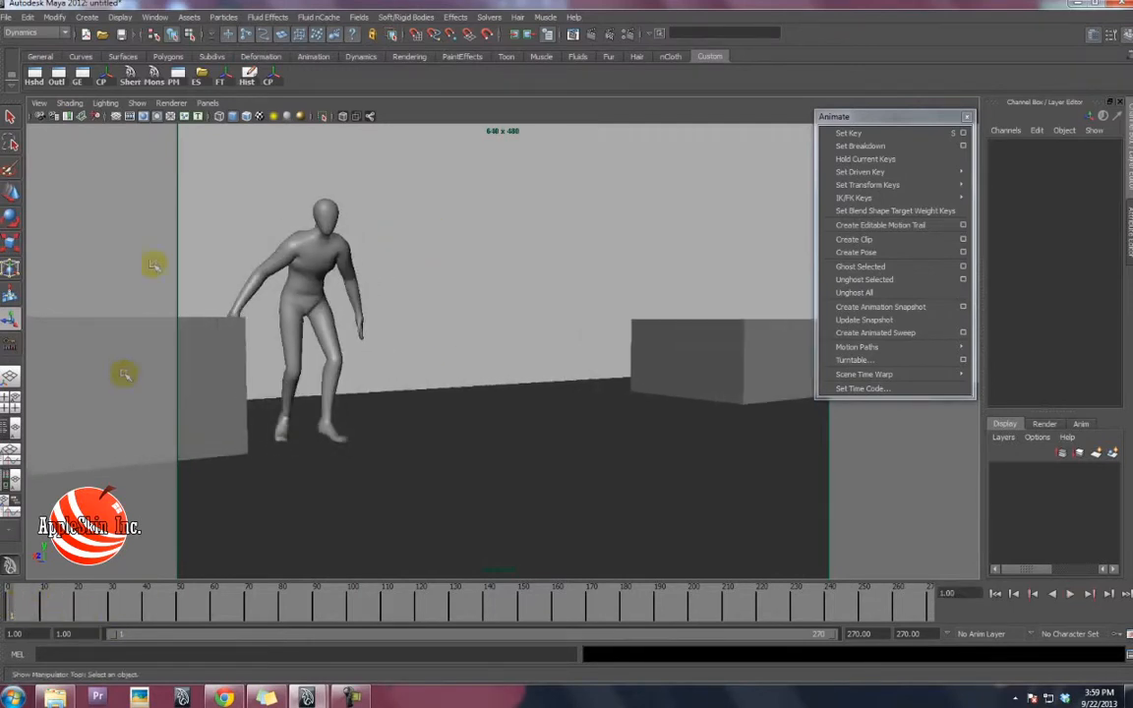
{"action": "left_click", "coordinate": [67, 116]}
{"action": "left_click_drag", "start_coordinate": [116, 602], "coordinate": [12, 606]}
{"action": "left_click", "coordinate": [1072, 596]}
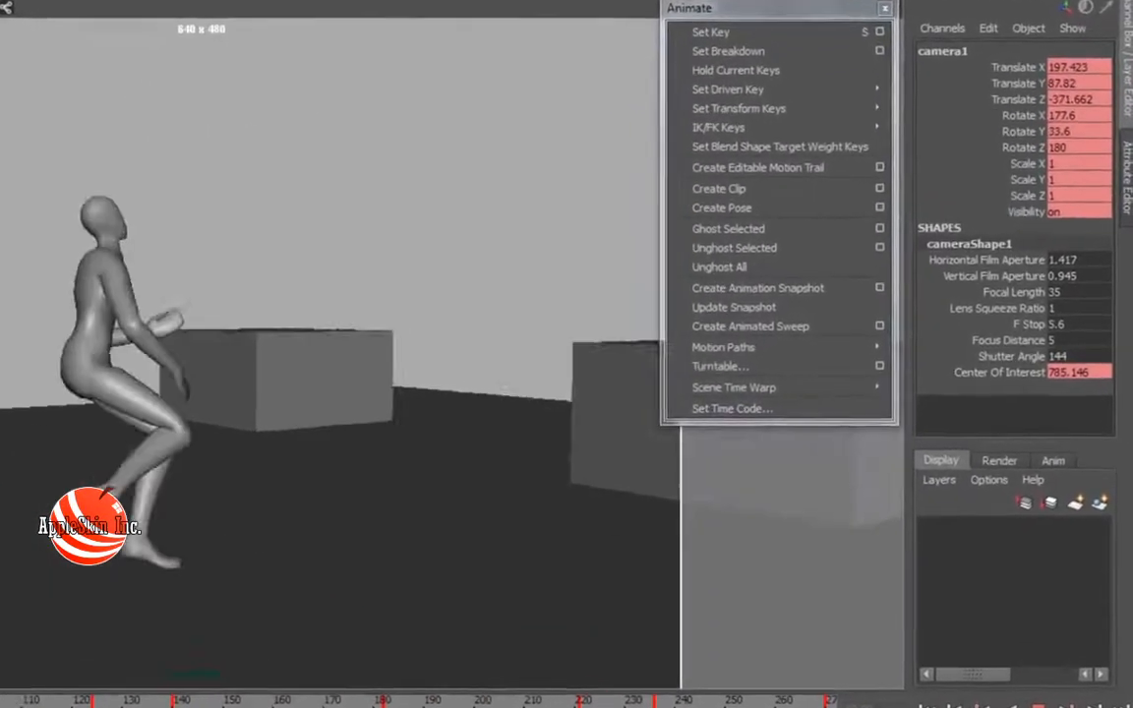
Add a scene time warp to the character scene, play the animation to check it and return to frame 1
{"action": "mouse_move", "coordinate": [721, 396]}
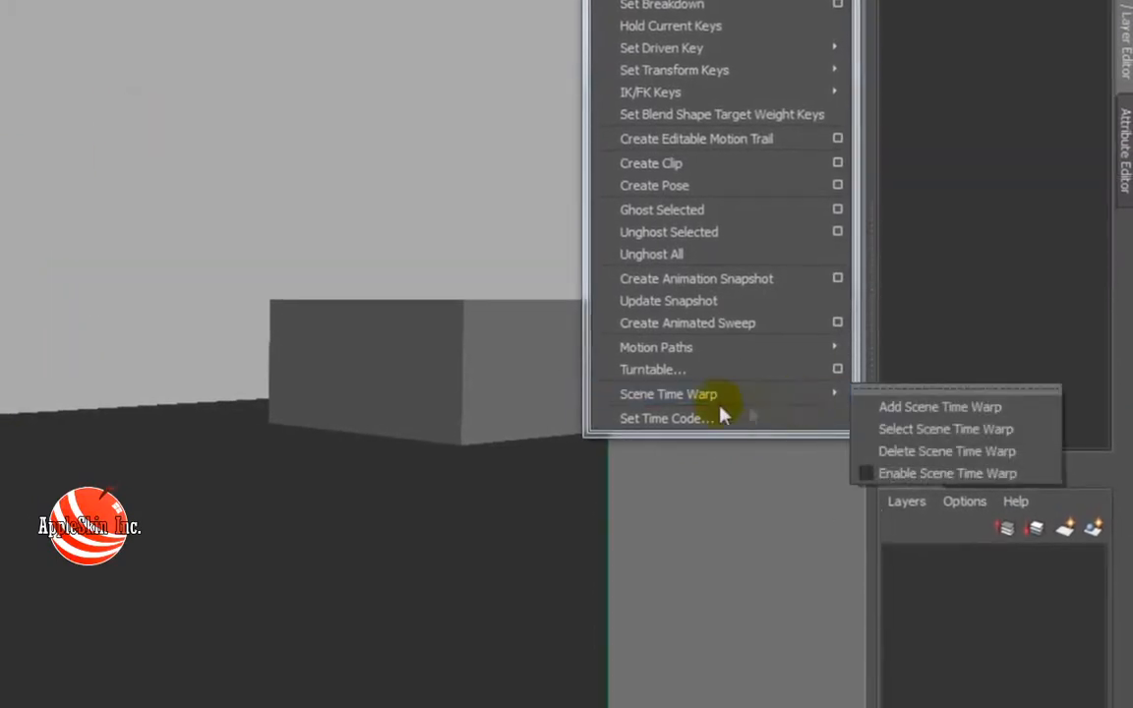
{"action": "left_click", "coordinate": [967, 407]}
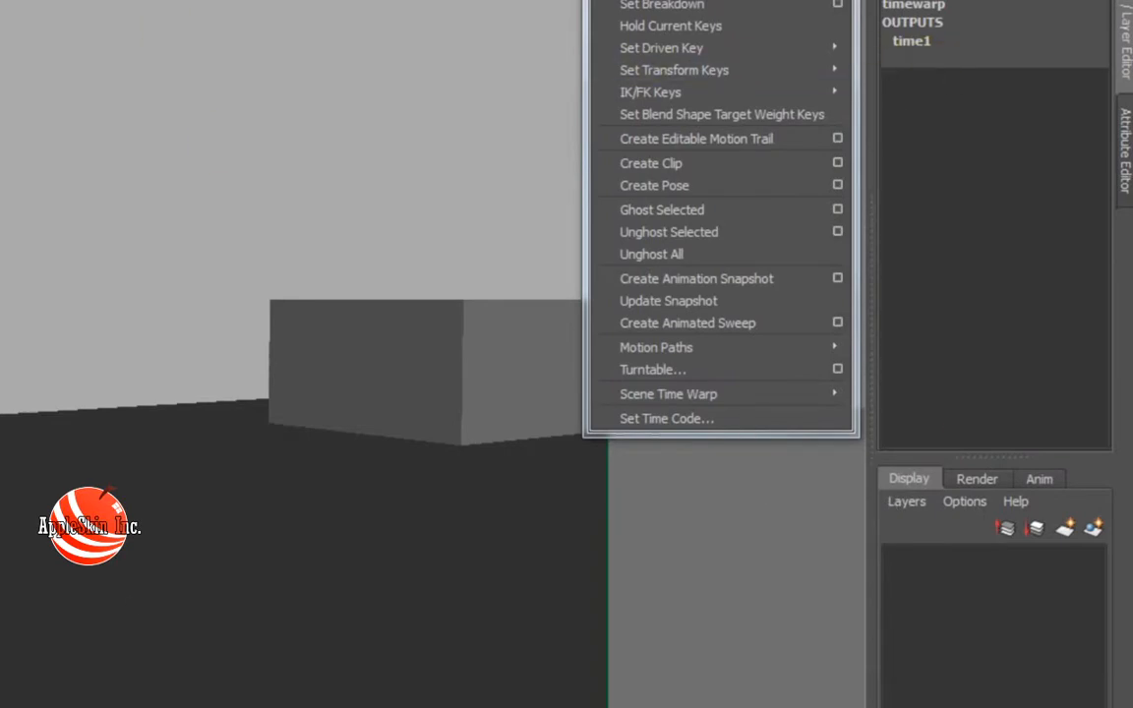
{"action": "left_click", "coordinate": [47, 262]}
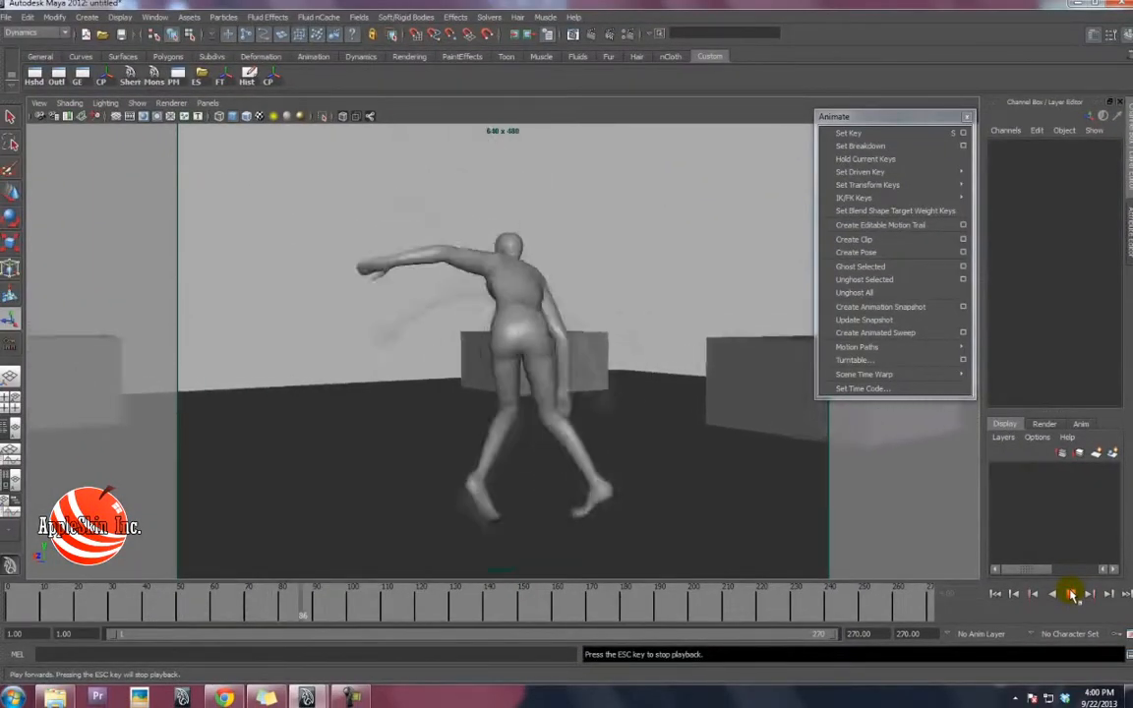
{"action": "left_click", "coordinate": [1071, 594]}
{"action": "left_click_drag", "start_coordinate": [288, 605], "coordinate": [4, 597]}
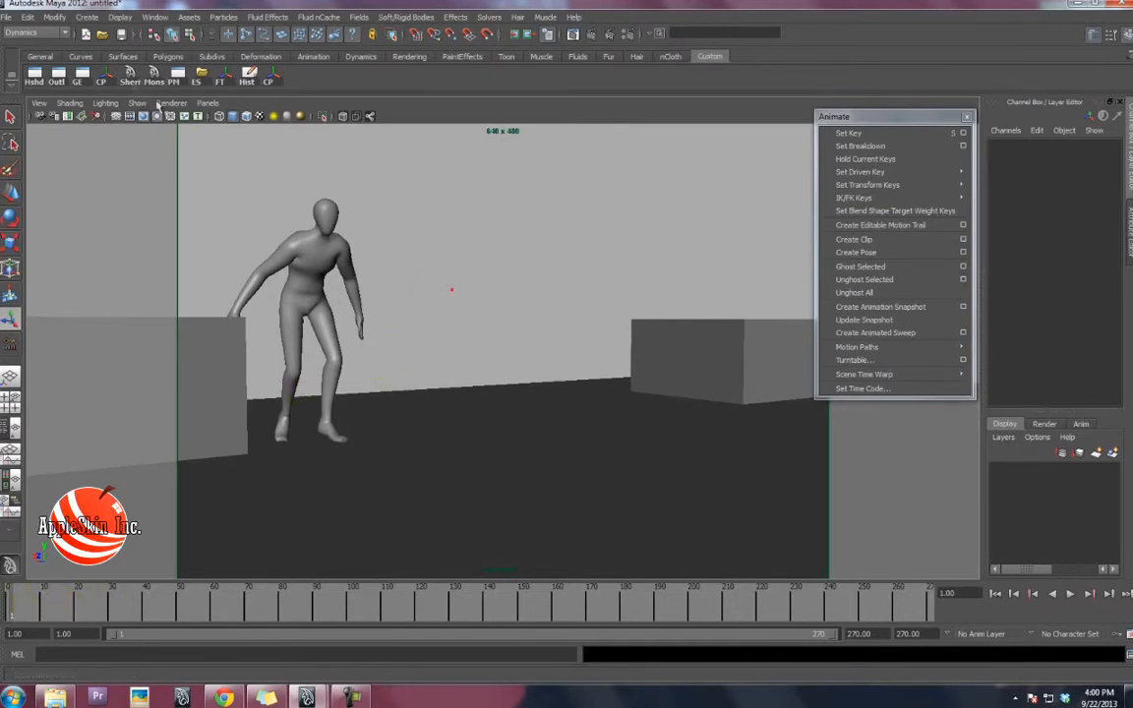
Open the Graph Editor, select the scene time warp and frame its whole curve
{"action": "left_click", "coordinate": [78, 81]}
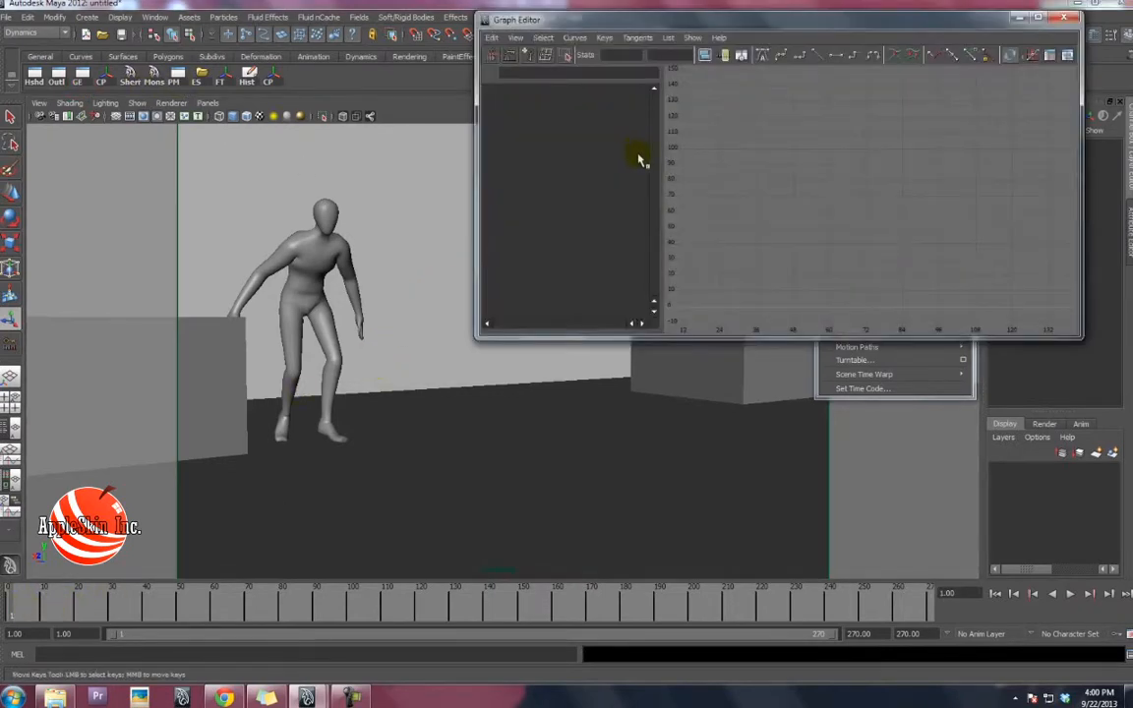
{"action": "left_click_drag", "start_coordinate": [734, 21], "coordinate": [476, 356]}
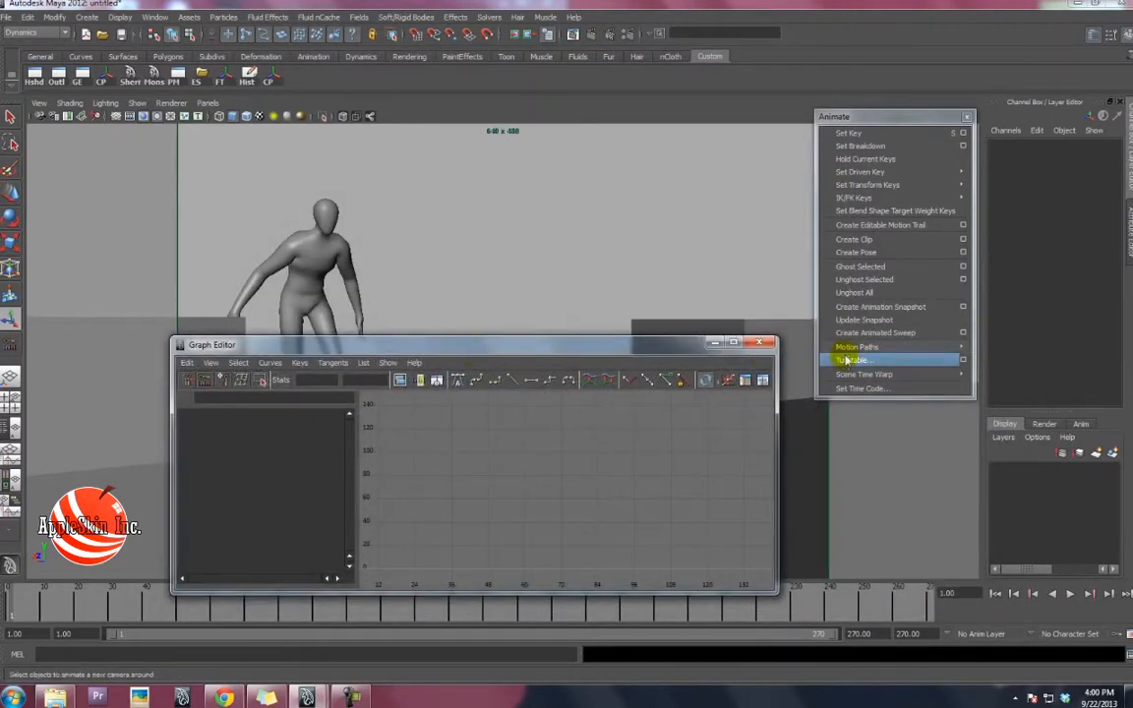
{"action": "mouse_move", "coordinate": [870, 375]}
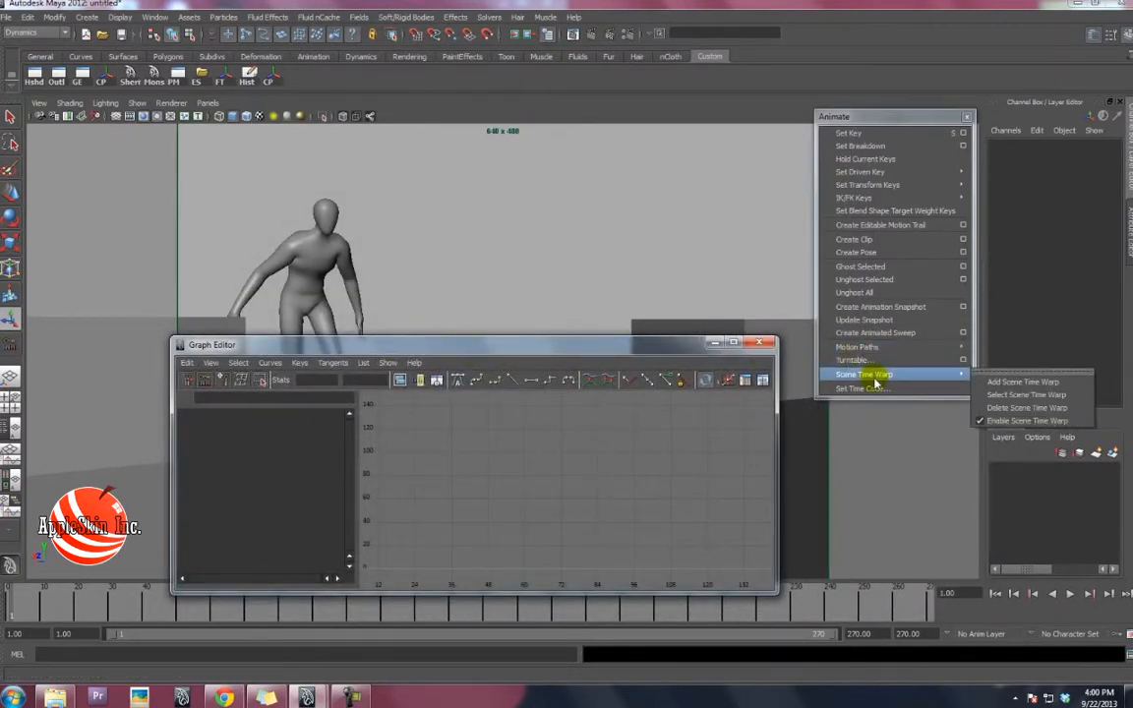
{"action": "left_click", "coordinate": [1024, 395]}
{"action": "key", "text": "a"}
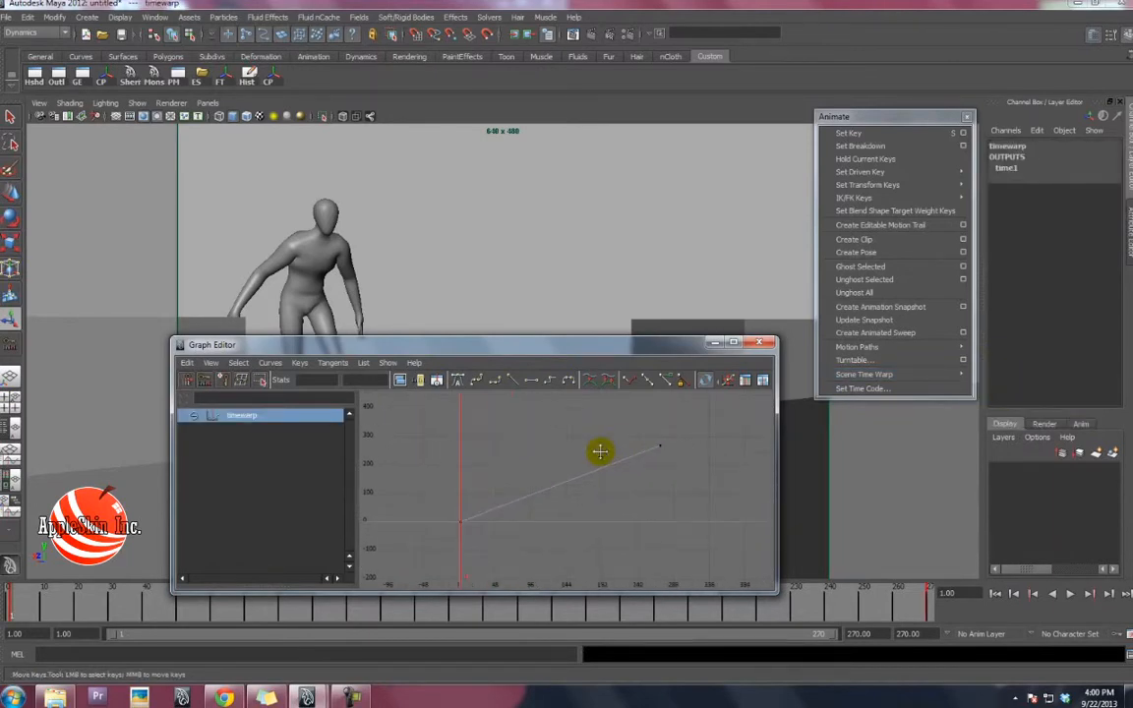
Select the timewarp curve in the Graph Editor, uncover the character in the viewport and go to frame 16
{"action": "left_click_drag", "start_coordinate": [555, 504], "coordinate": [565, 516]}
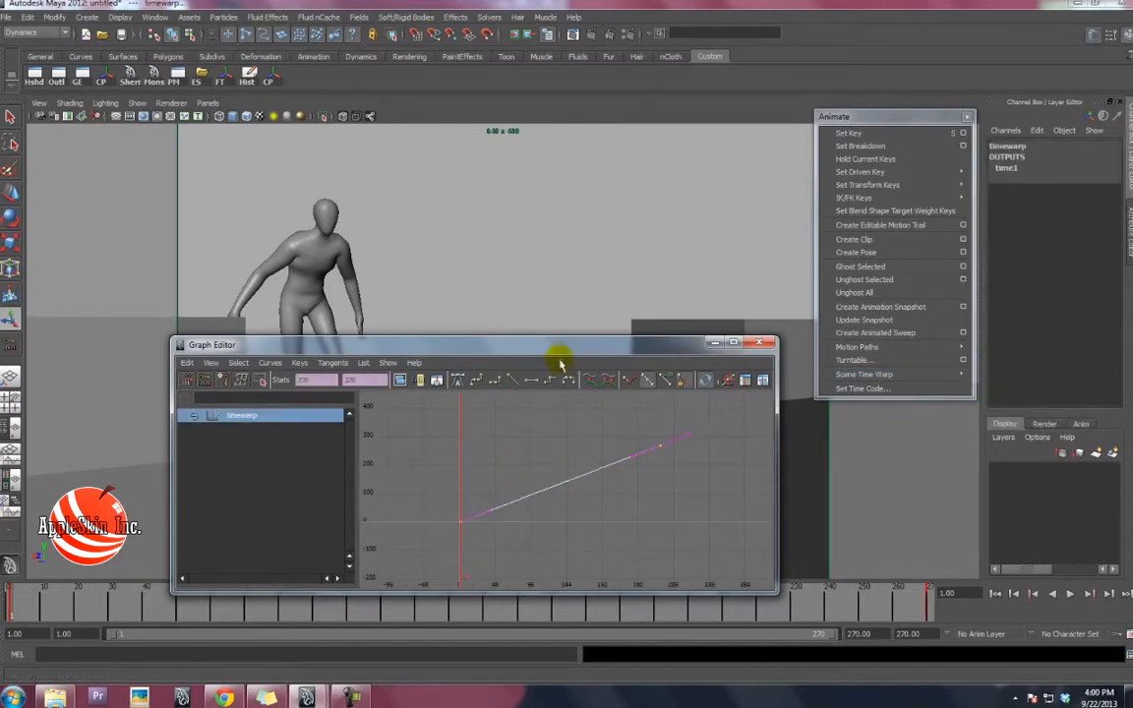
{"action": "left_click_drag", "start_coordinate": [557, 352], "coordinate": [834, 61]}
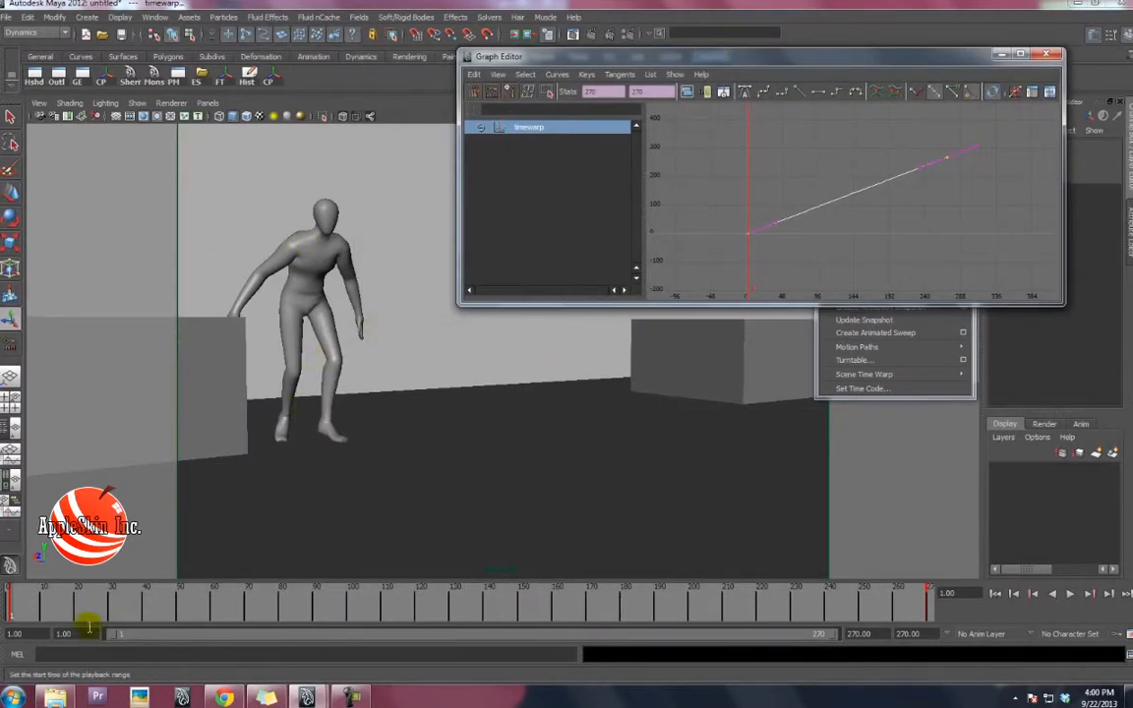
{"action": "key", "text": "alt+v"}
{"action": "left_click", "coordinate": [64, 605]}
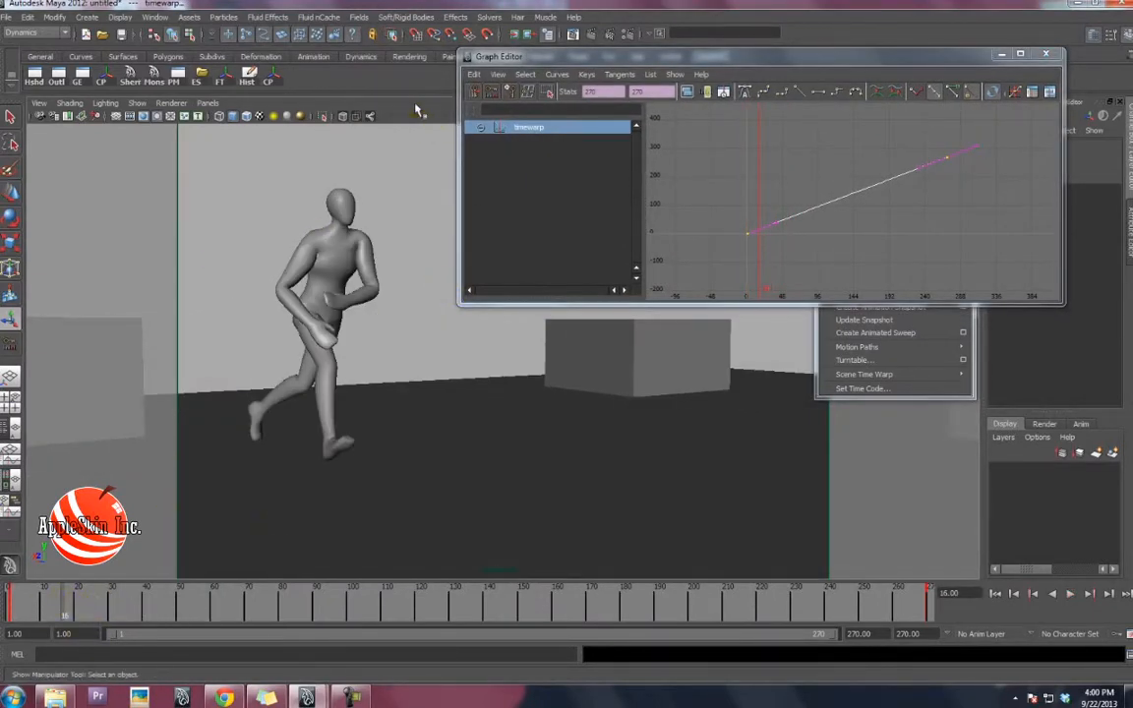
Play the time-warped animation, clear the Graph Editor from the viewport and scrub to frame 28
{"action": "key", "text": "alt+v"}
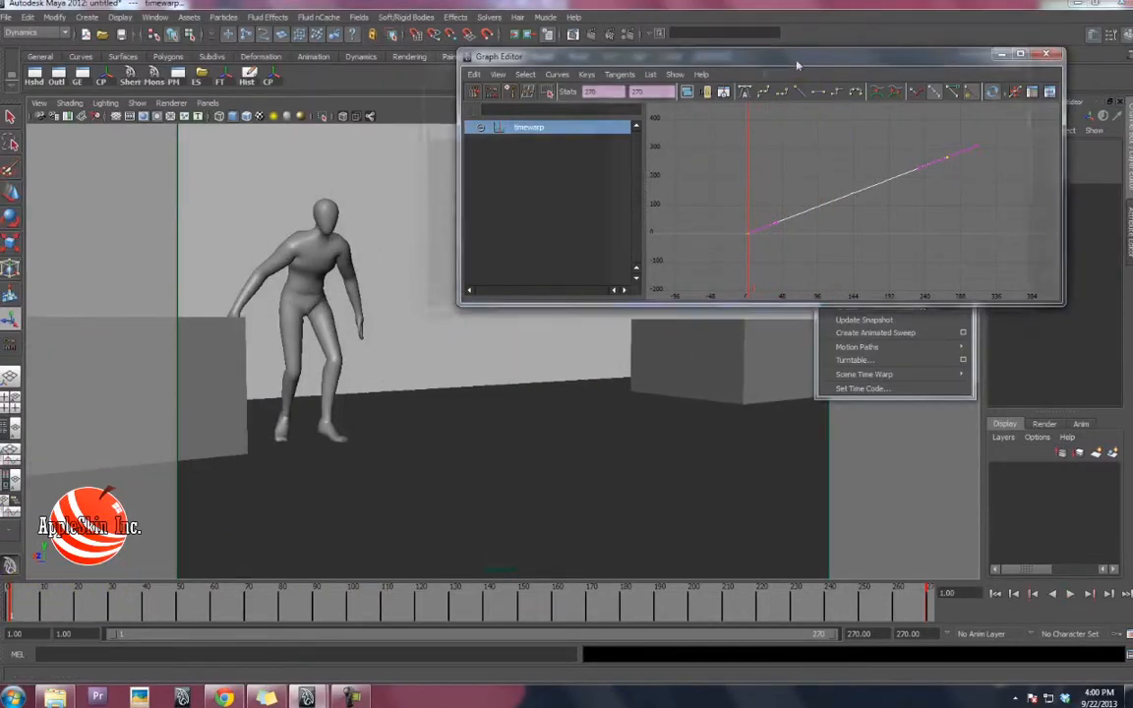
{"action": "left_click_drag", "start_coordinate": [797, 61], "coordinate": [768, 95]}
{"action": "left_click", "coordinate": [970, 89]}
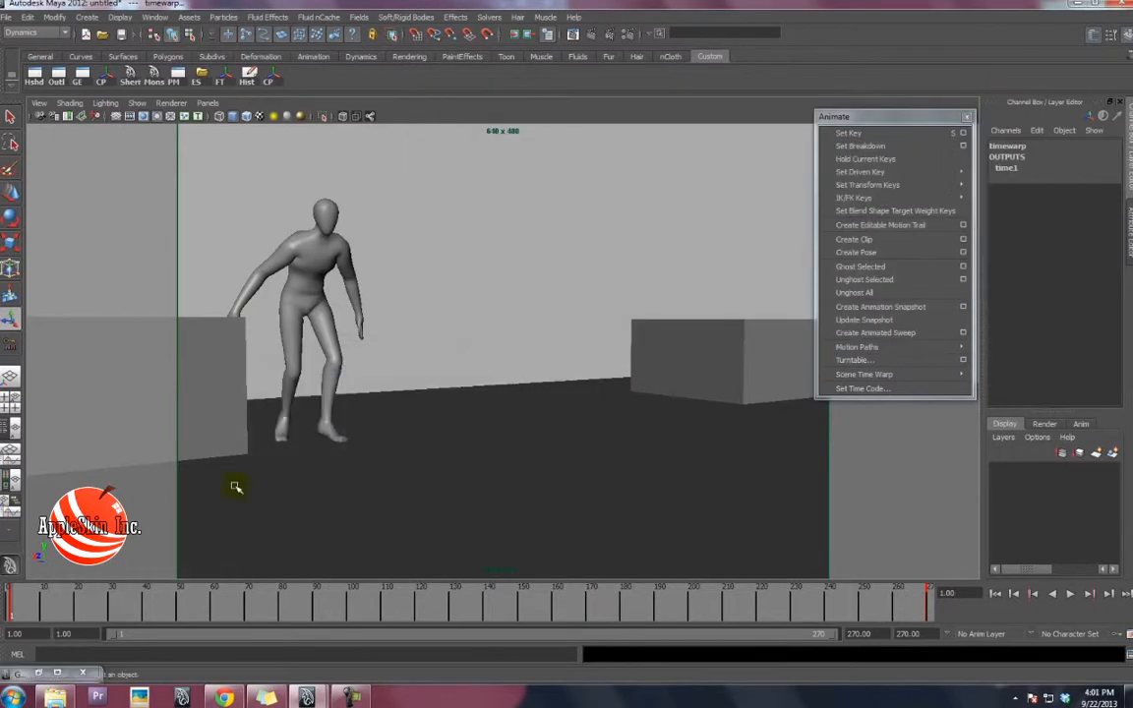
{"action": "left_click_drag", "start_coordinate": [15, 612], "coordinate": [104, 617]}
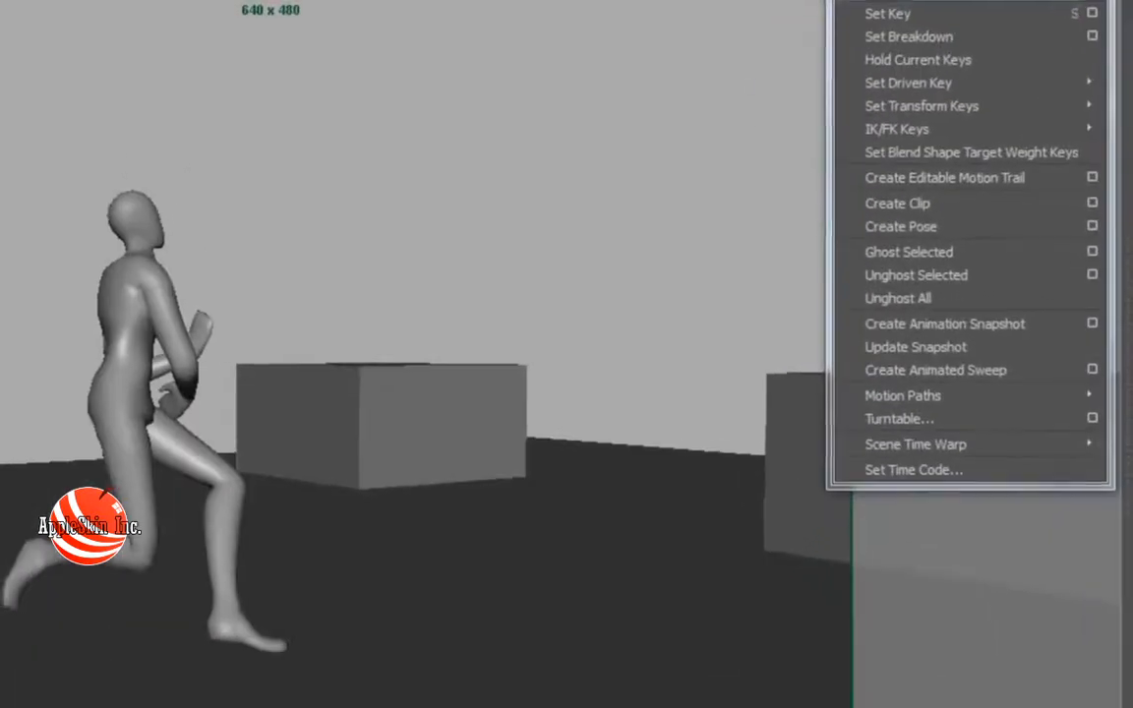
Restore the Graph Editor, insert a key on the timewarp curve at frame 28 and frame the whole curve
{"action": "left_click", "coordinate": [39, 674]}
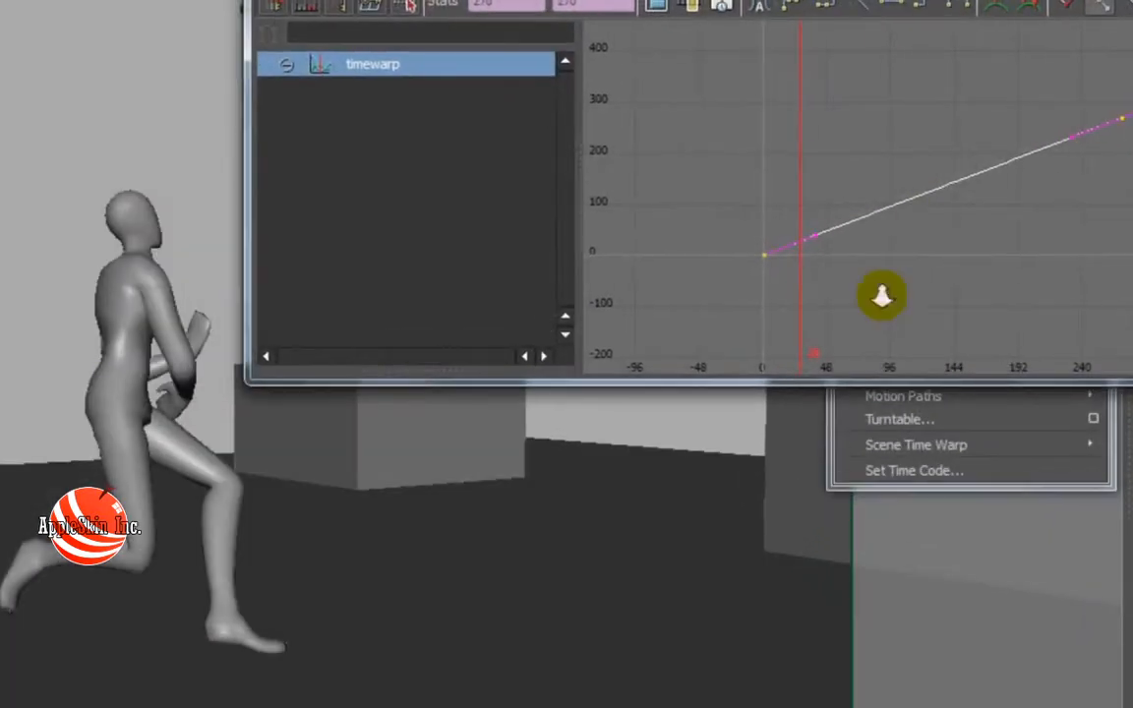
{"action": "right_click_drag", "start_coordinate": [880, 293], "coordinate": [984, 133], "text": "alt"}
{"action": "middle_click_drag", "start_coordinate": [842, 186], "coordinate": [999, 132], "text": "alt"}
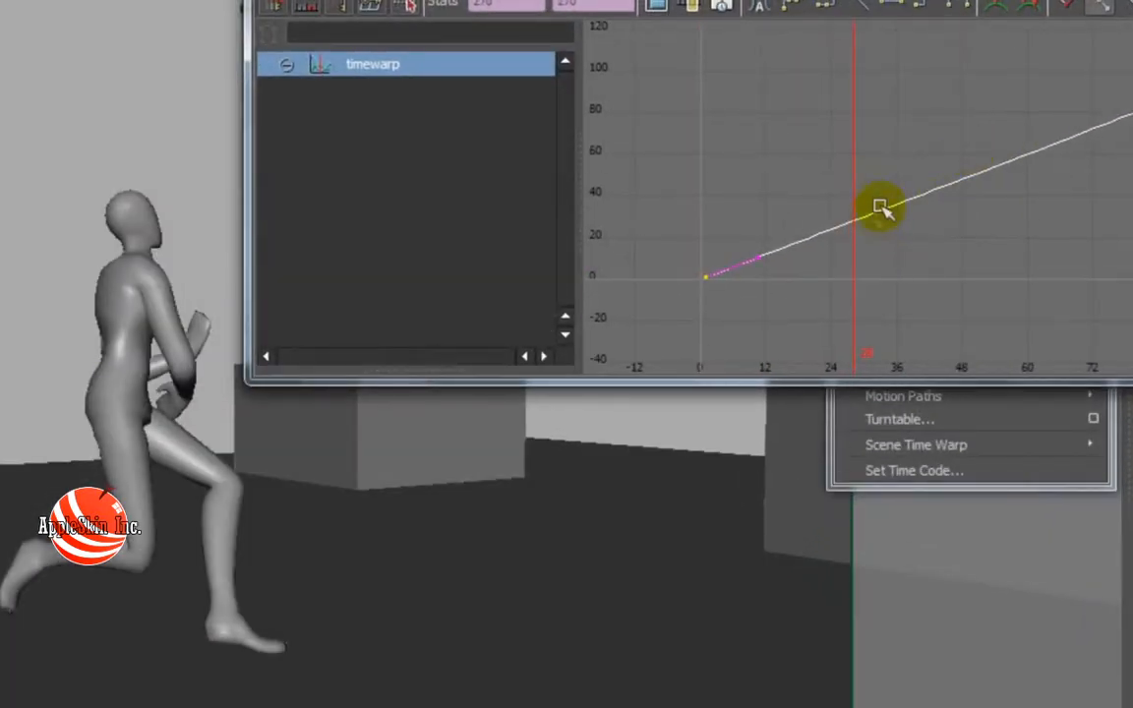
{"action": "left_click_drag", "start_coordinate": [812, 177], "coordinate": [887, 264]}
{"action": "key", "text": "a"}
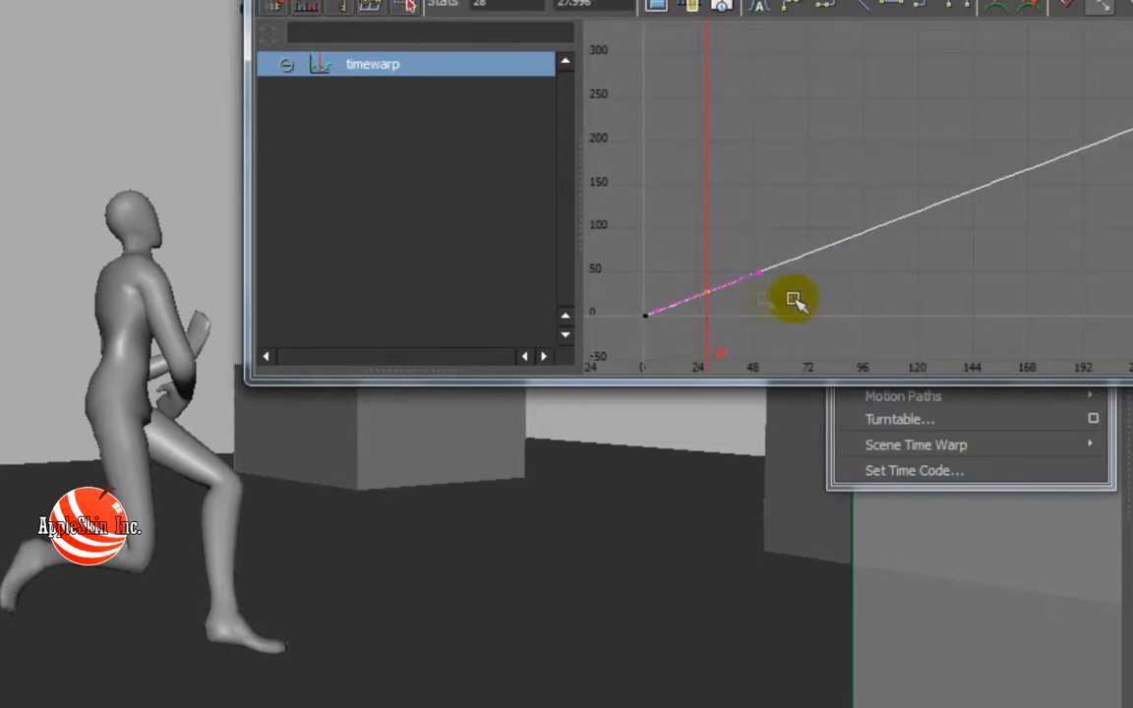
Play through the character's action and add timewarp keys at frames 36 and 52
{"action": "right_click_drag", "start_coordinate": [795, 300], "coordinate": [902, 242], "text": "alt"}
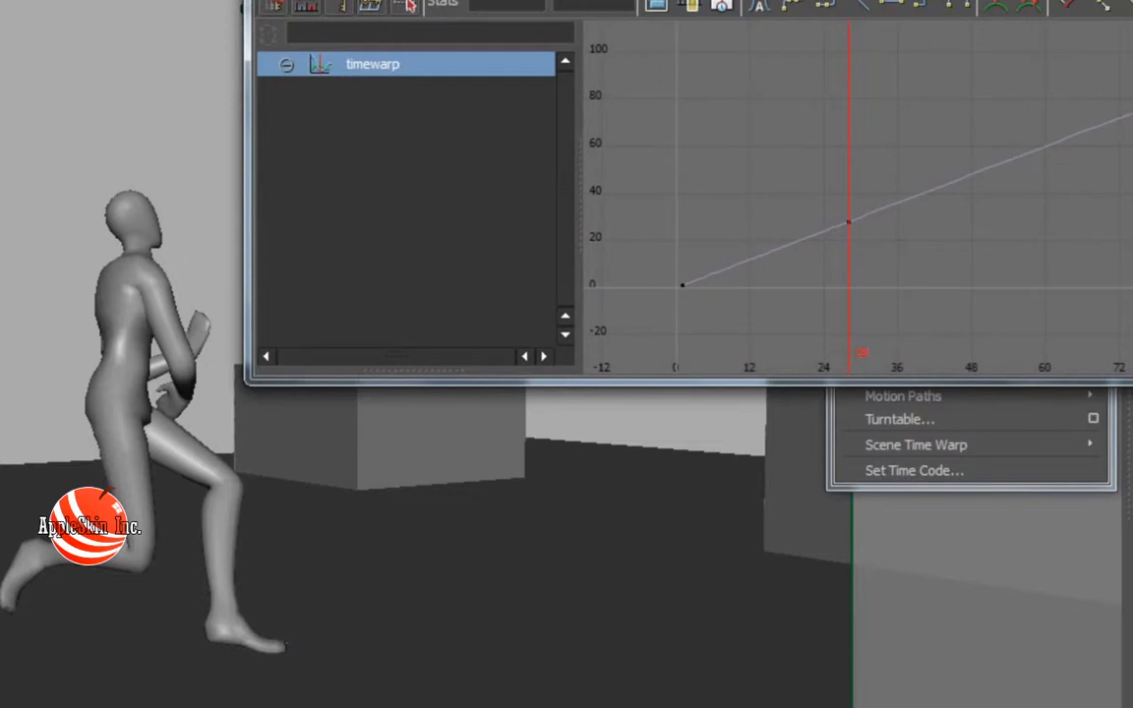
{"action": "key", "text": "alt+v"}
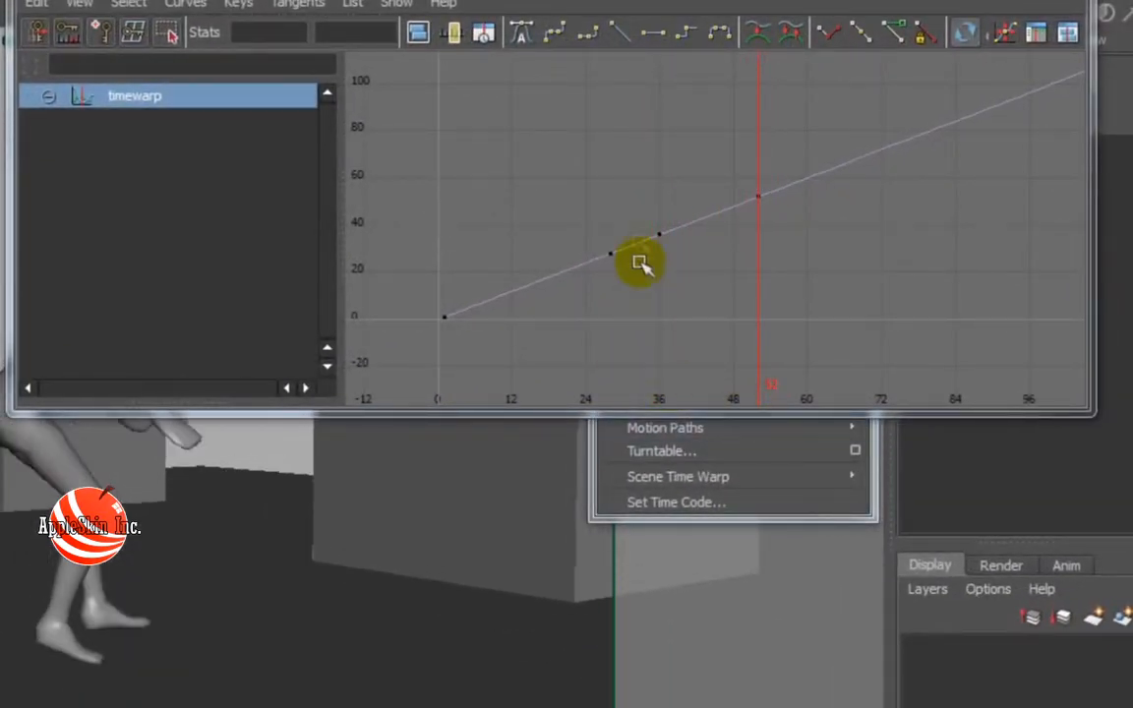
{"action": "left_click_drag", "start_coordinate": [610, 140], "coordinate": [794, 280]}
{"action": "left_click", "coordinate": [800, 281]}
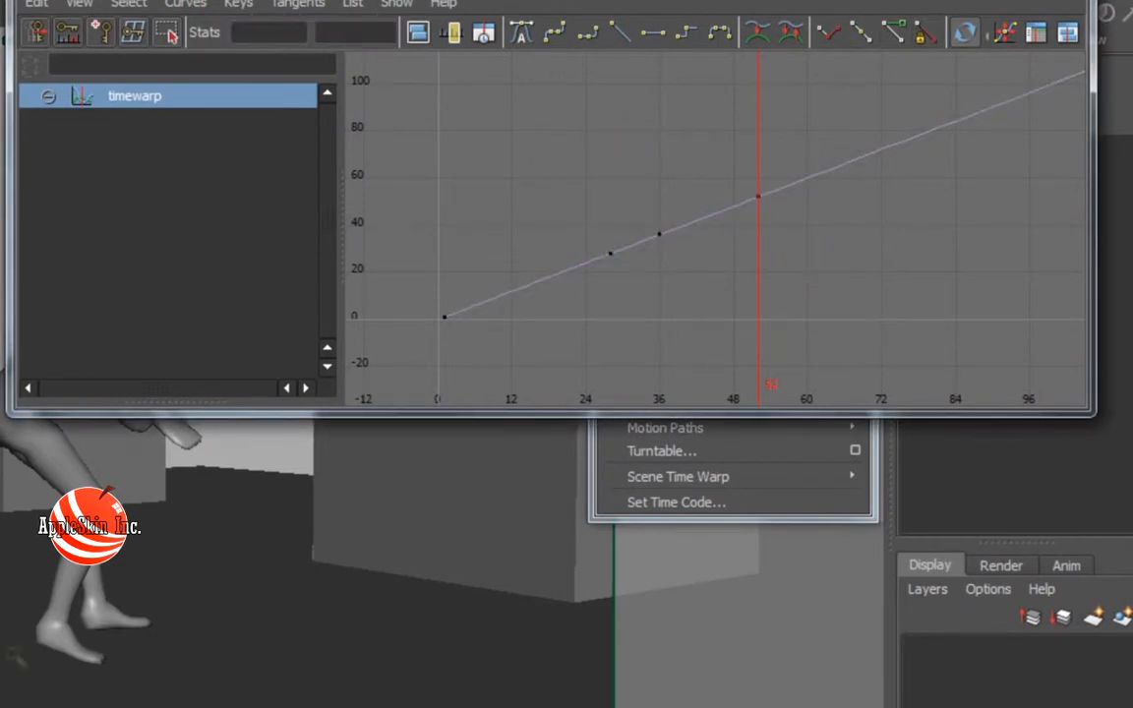
Move the Graph Editor away from the character, scrub ahead and add a timewarp key at frame 86
{"action": "left_click_drag", "start_coordinate": [584, 0], "coordinate": [0, 0]}
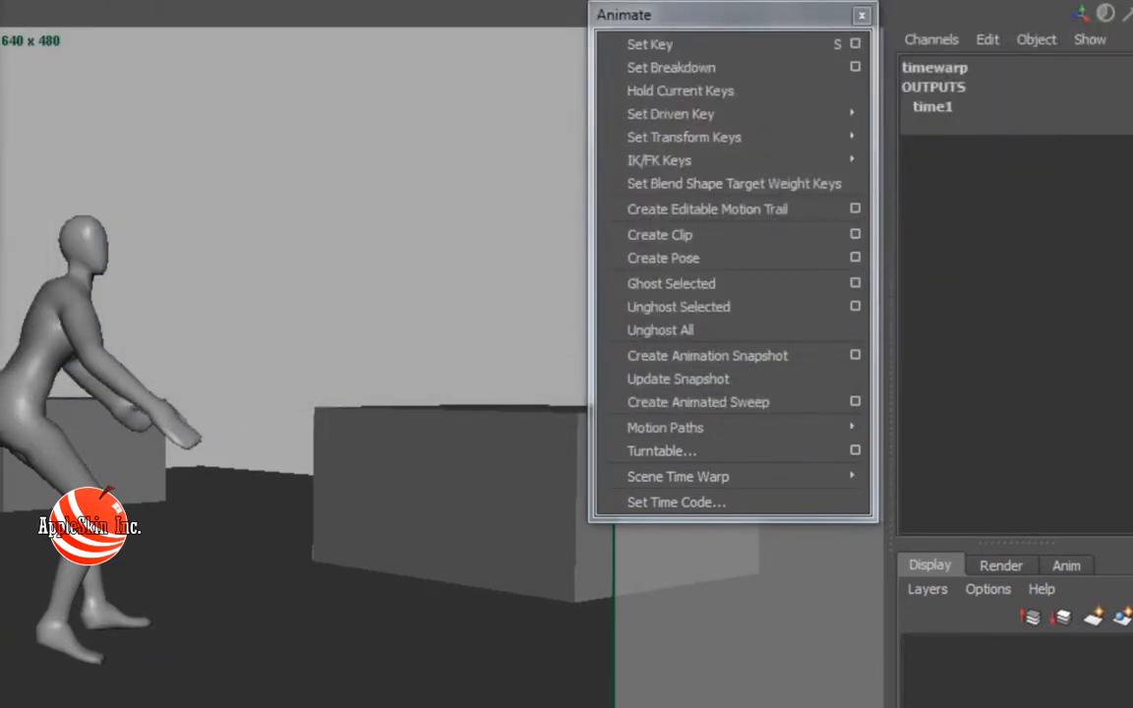
{"action": "left_click_drag", "start_coordinate": [10, 696], "coordinate": [303, 622]}
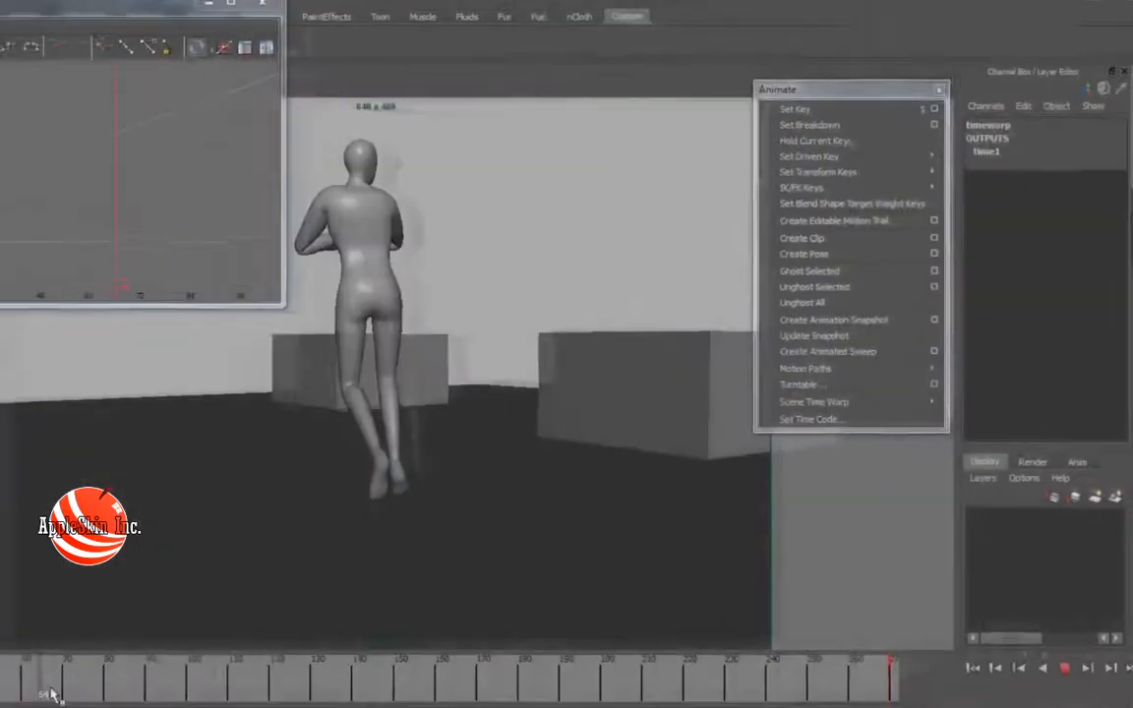
{"action": "middle_click_drag", "start_coordinate": [350, 151], "coordinate": [281, 185], "text": "alt"}
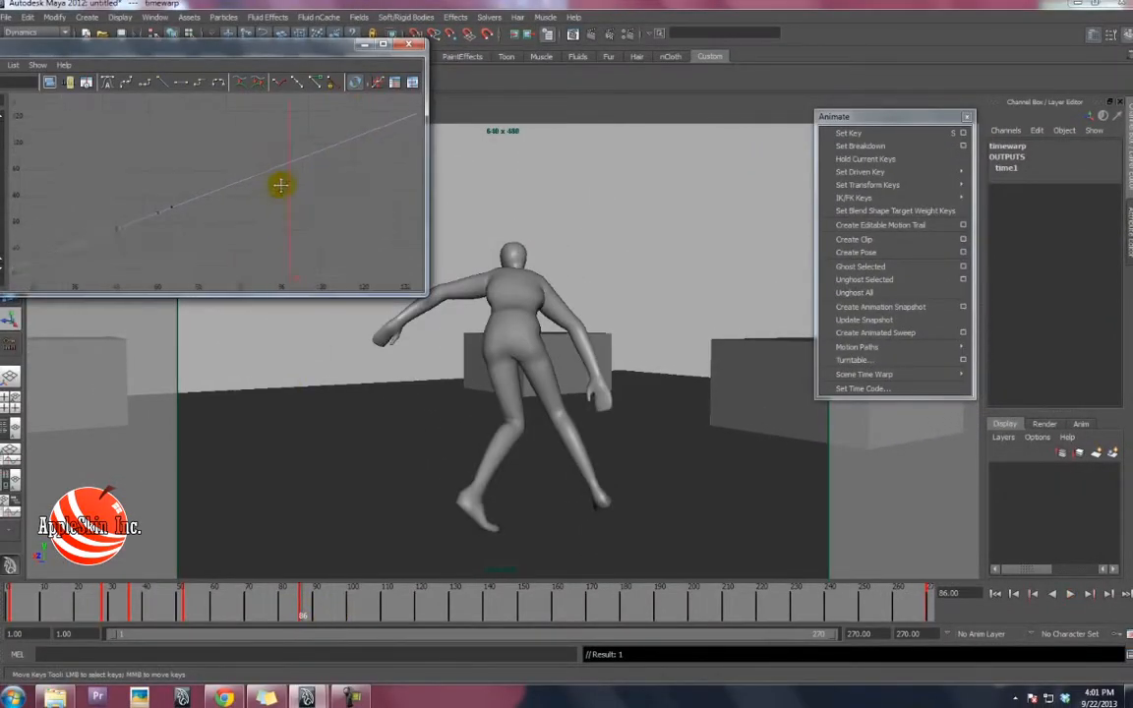
Scrub through the remaining action and add timewarp keys near frames 93, 110, 195, 205 and 226, then play the animation
{"action": "mouse_move", "coordinate": [304, 612]}
{"action": "left_mouse_down"}
{"action": "mouse_move", "coordinate": [716, 622]}
{"action": "mouse_move", "coordinate": [678, 627]}
{"action": "mouse_move", "coordinate": [689, 633]}
{"action": "mouse_move", "coordinate": [687, 602]}
{"action": "mouse_move", "coordinate": [719, 600]}
{"action": "mouse_move", "coordinate": [675, 599]}
{"action": "left_mouse_up"}
{"action": "double_click", "coordinate": [688, 615], "text": "shift"}
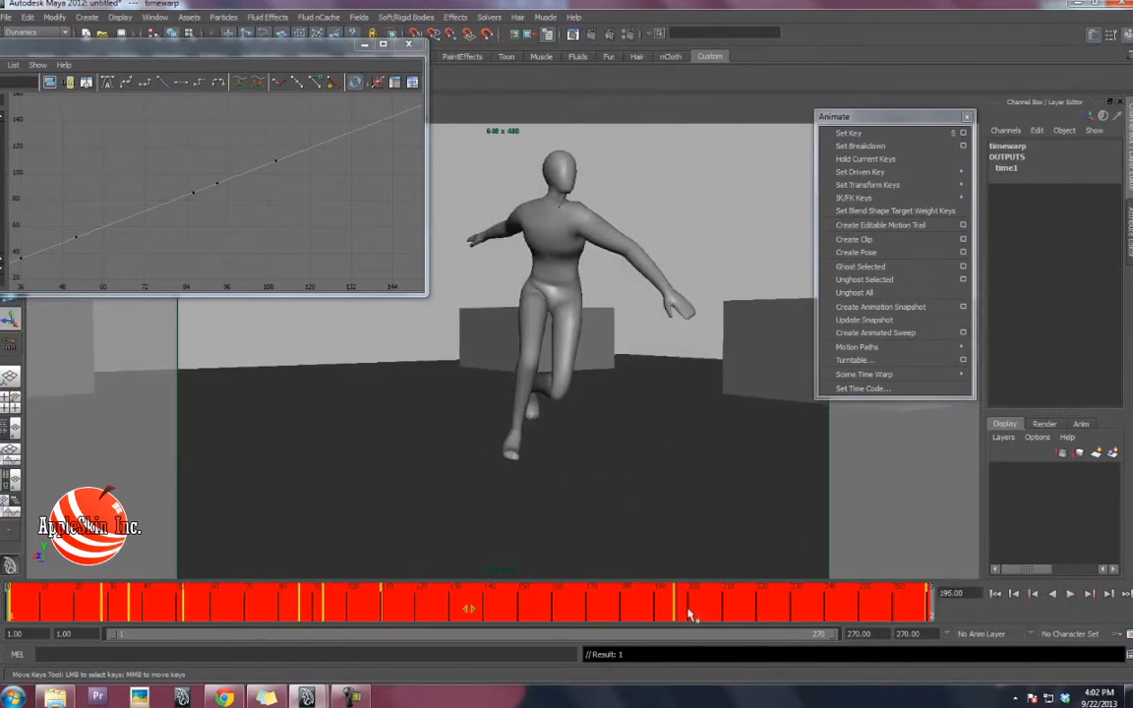
{"action": "left_click", "coordinate": [675, 610]}
{"action": "key", "text": "alt+v"}
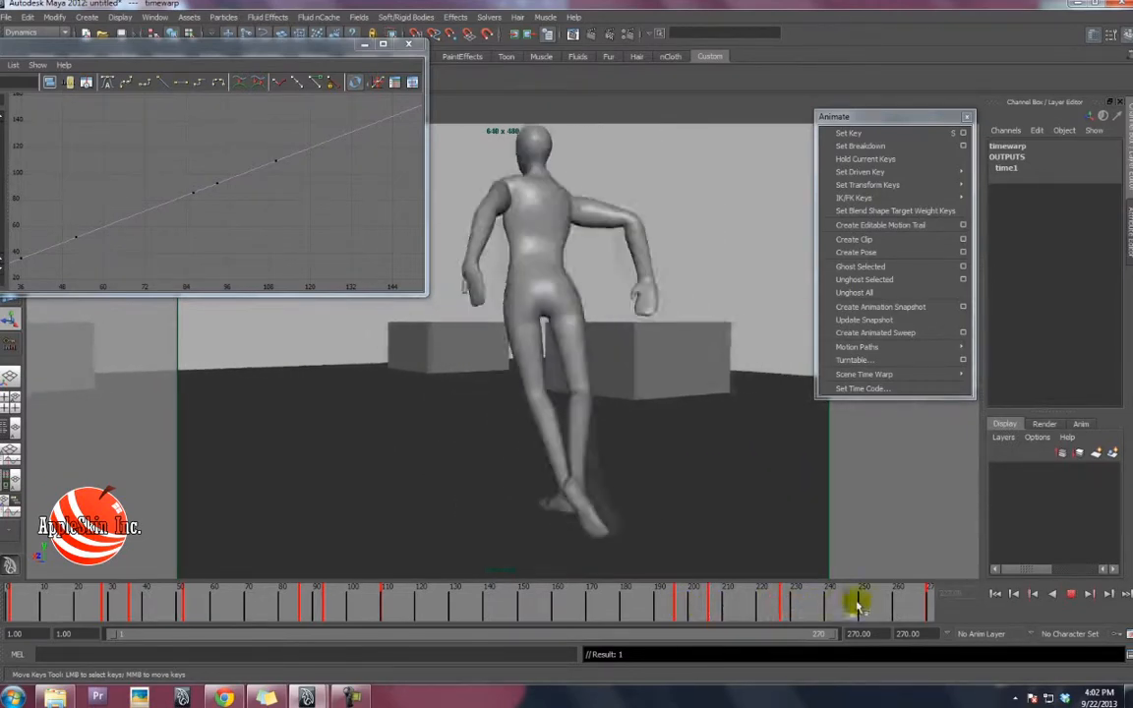
Return to frame 36 and lower the timewarp key there to 27.996 to match the frame 28 key
{"action": "left_click", "coordinate": [132, 602]}
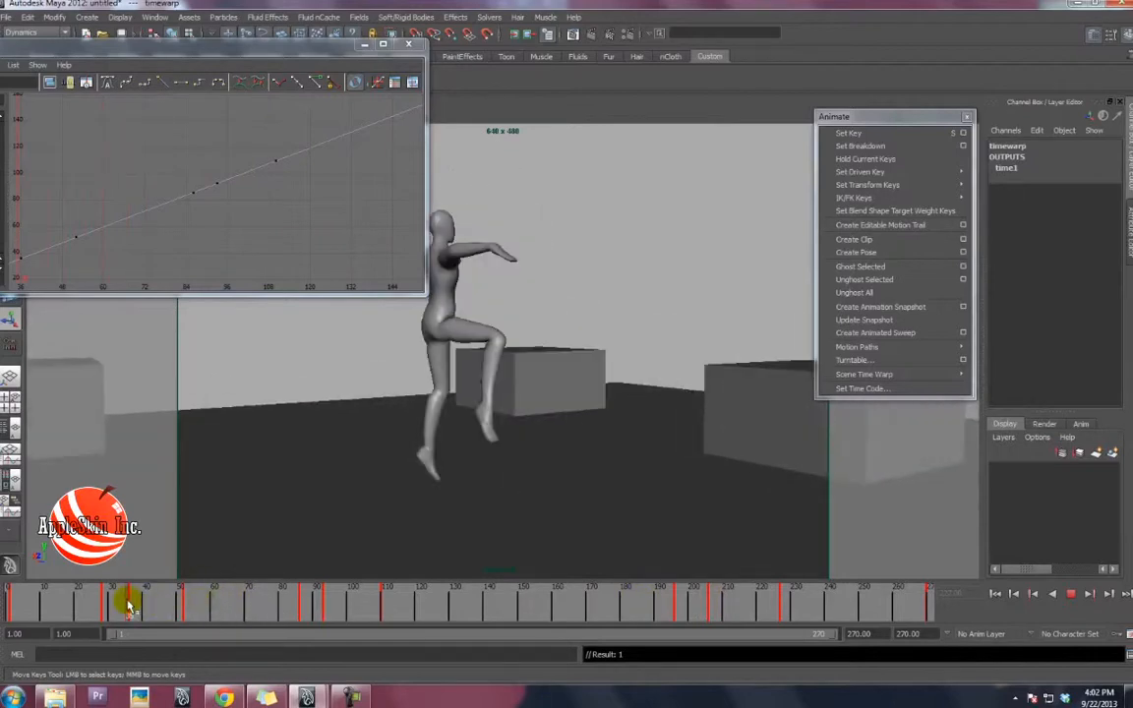
{"action": "left_click_drag", "start_coordinate": [248, 59], "coordinate": [515, 56]}
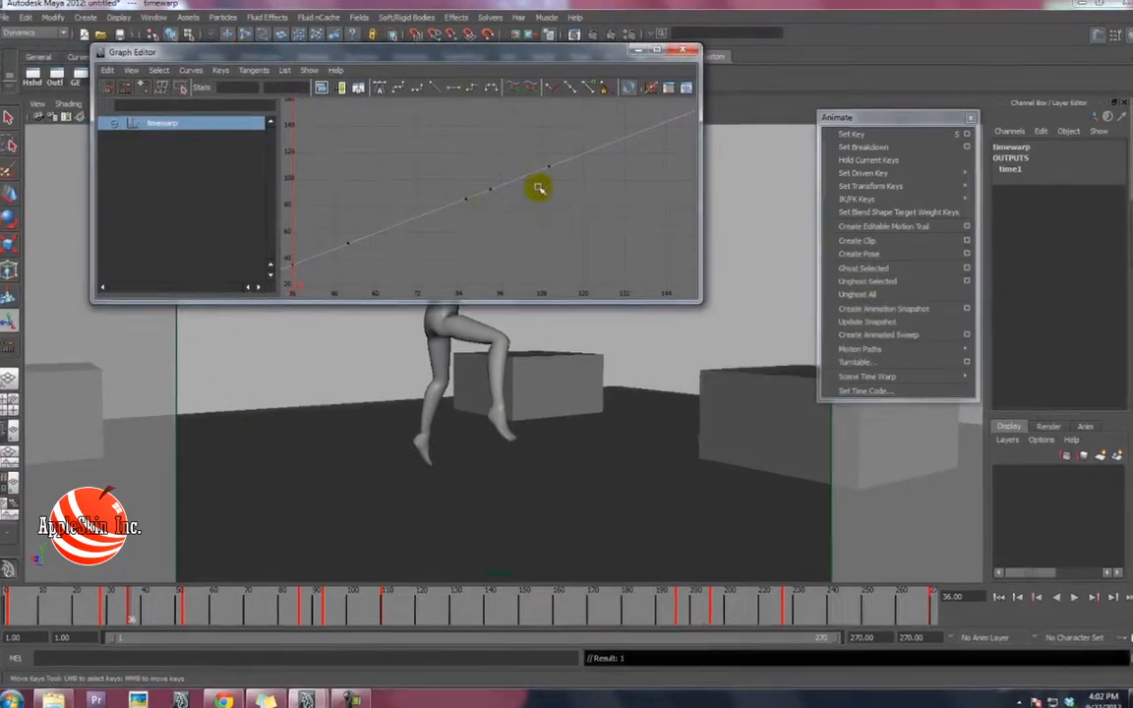
{"action": "right_click_drag", "start_coordinate": [539, 187], "coordinate": [487, 211], "text": "alt"}
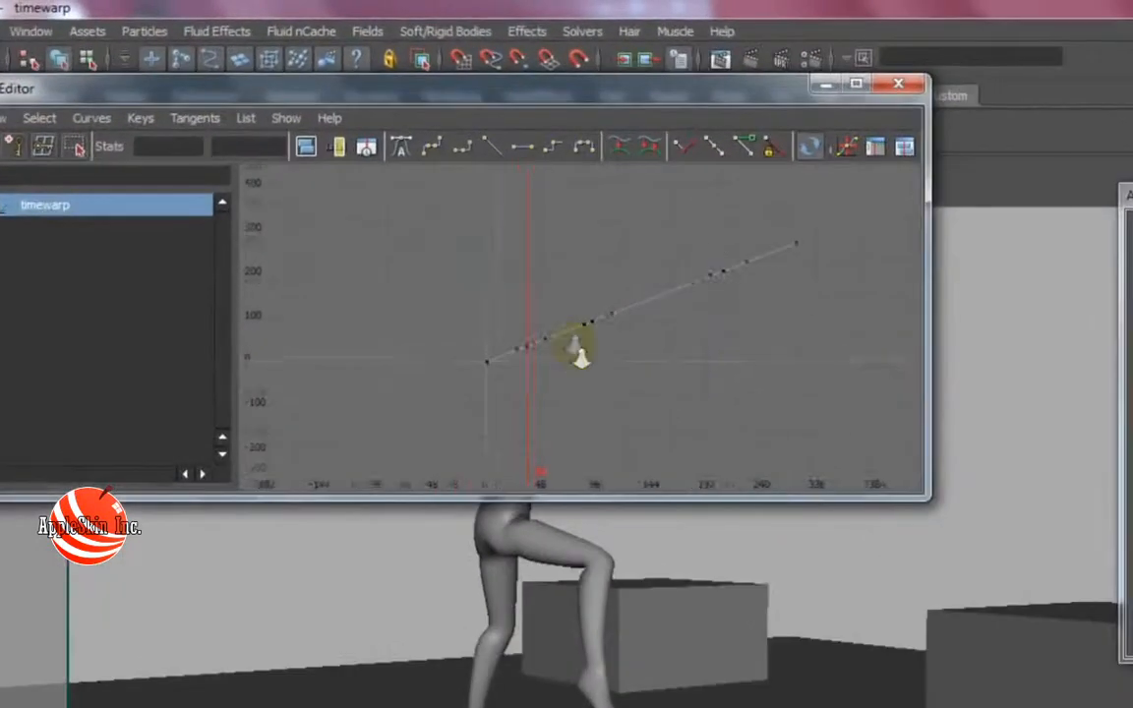
{"action": "right_click_drag", "start_coordinate": [577, 349], "coordinate": [581, 359], "text": "alt"}
{"action": "middle_click_drag", "start_coordinate": [471, 365], "coordinate": [524, 324], "text": "alt"}
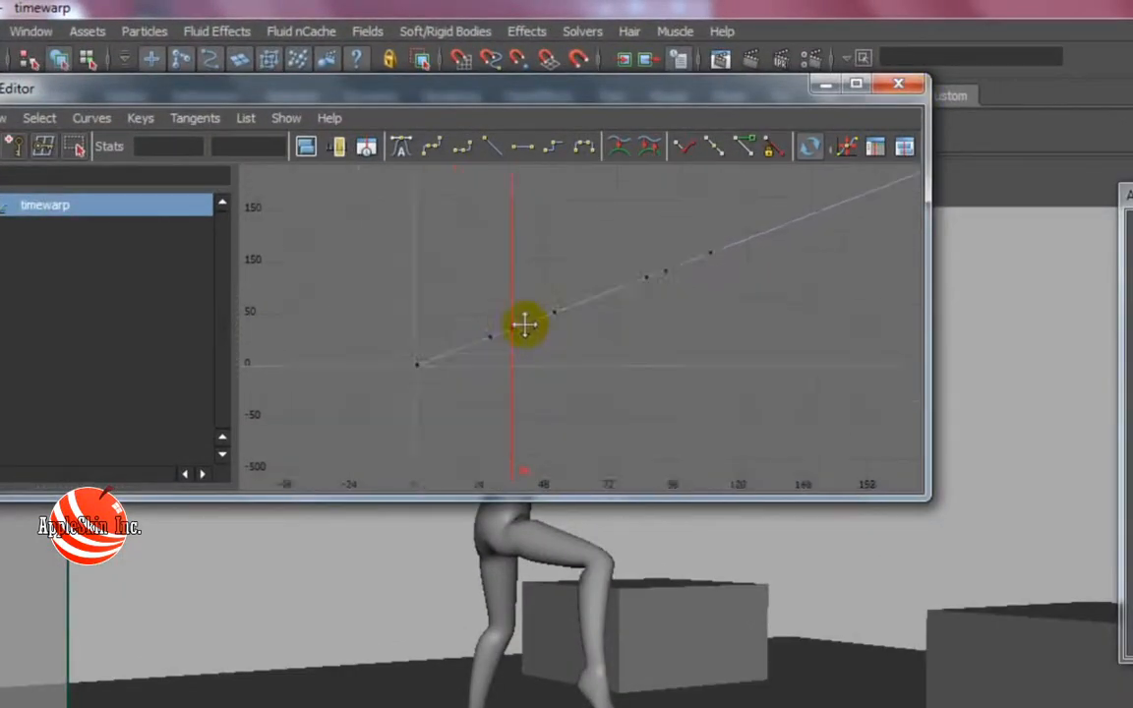
{"action": "right_click_drag", "start_coordinate": [521, 338], "coordinate": [591, 301], "text": "alt"}
{"action": "middle_click_drag", "start_coordinate": [462, 306], "coordinate": [531, 323], "text": "alt"}
{"action": "right_click_drag", "start_coordinate": [531, 325], "coordinate": [539, 339], "text": "alt"}
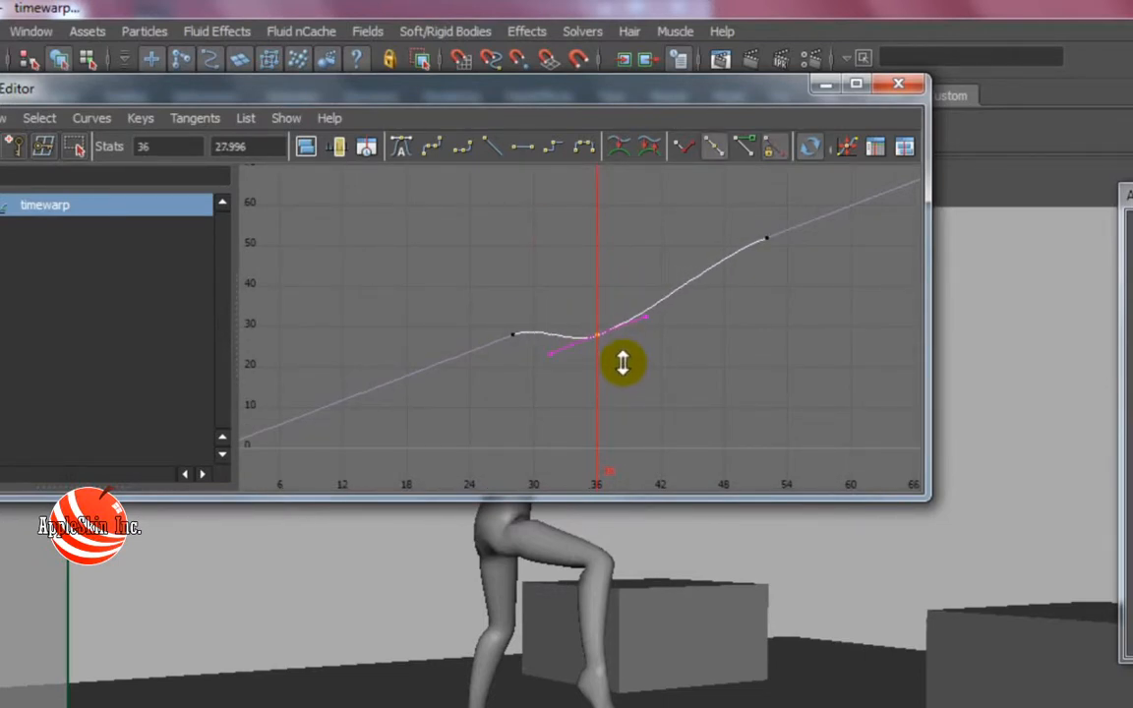
Uncover the character in the viewport and make the tangent leaving the frame 28 timewarp key linear
{"action": "left_click_drag", "start_coordinate": [578, 97], "coordinate": [1132, 102]}
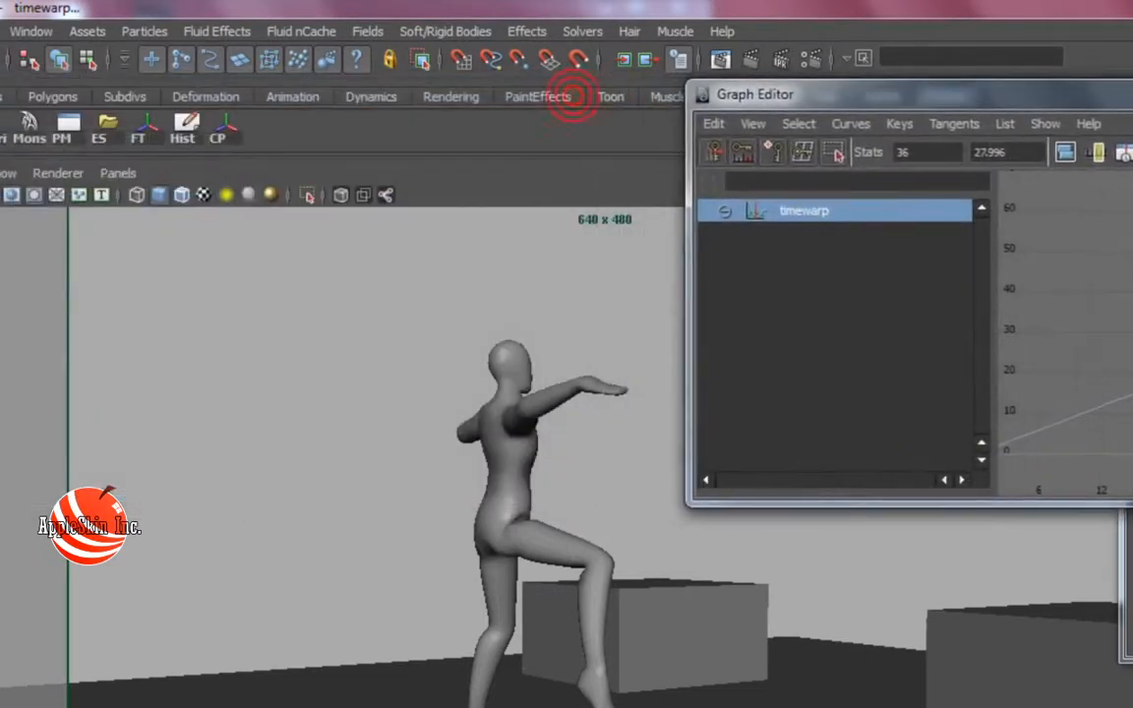
{"action": "left_click", "coordinate": [610, 176]}
{"action": "left_click", "coordinate": [974, 341]}
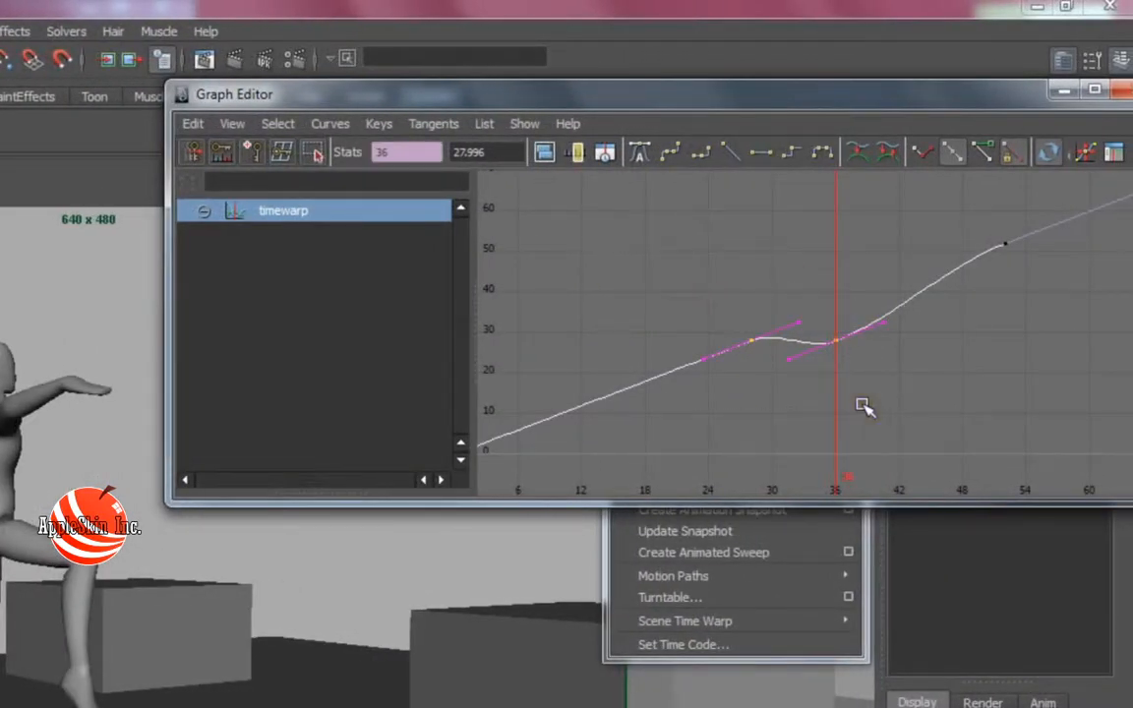
{"action": "left_click_drag", "start_coordinate": [739, 295], "coordinate": [777, 339]}
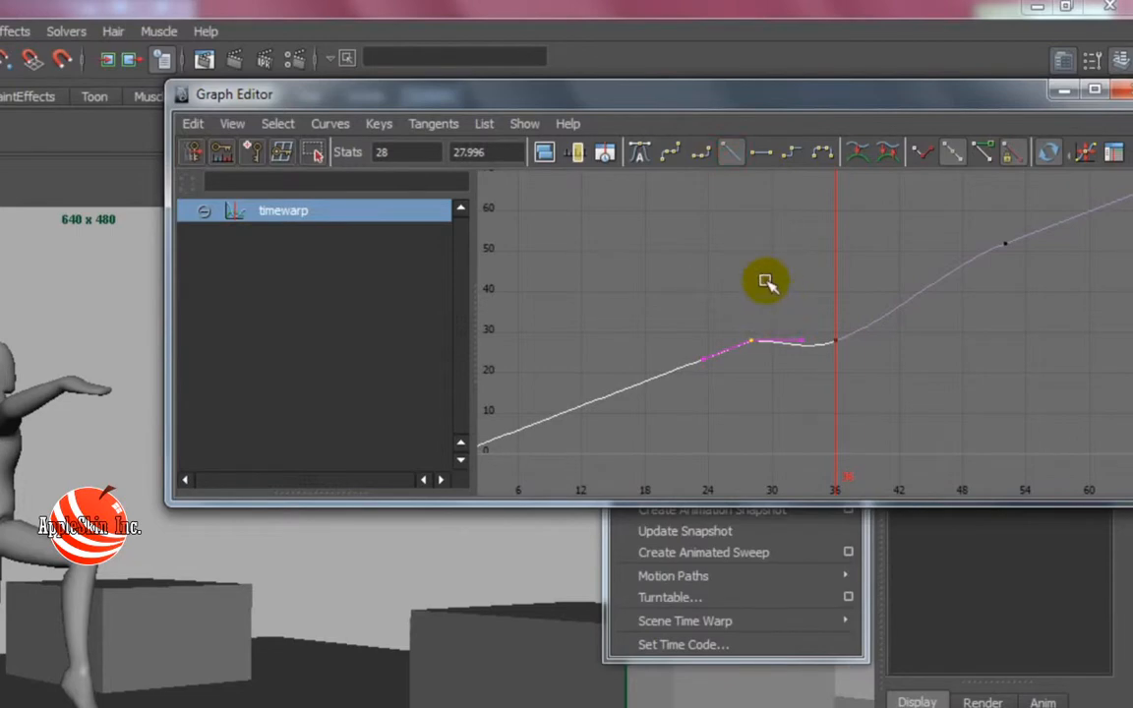
{"action": "left_click_drag", "start_coordinate": [963, 214], "coordinate": [1059, 295]}
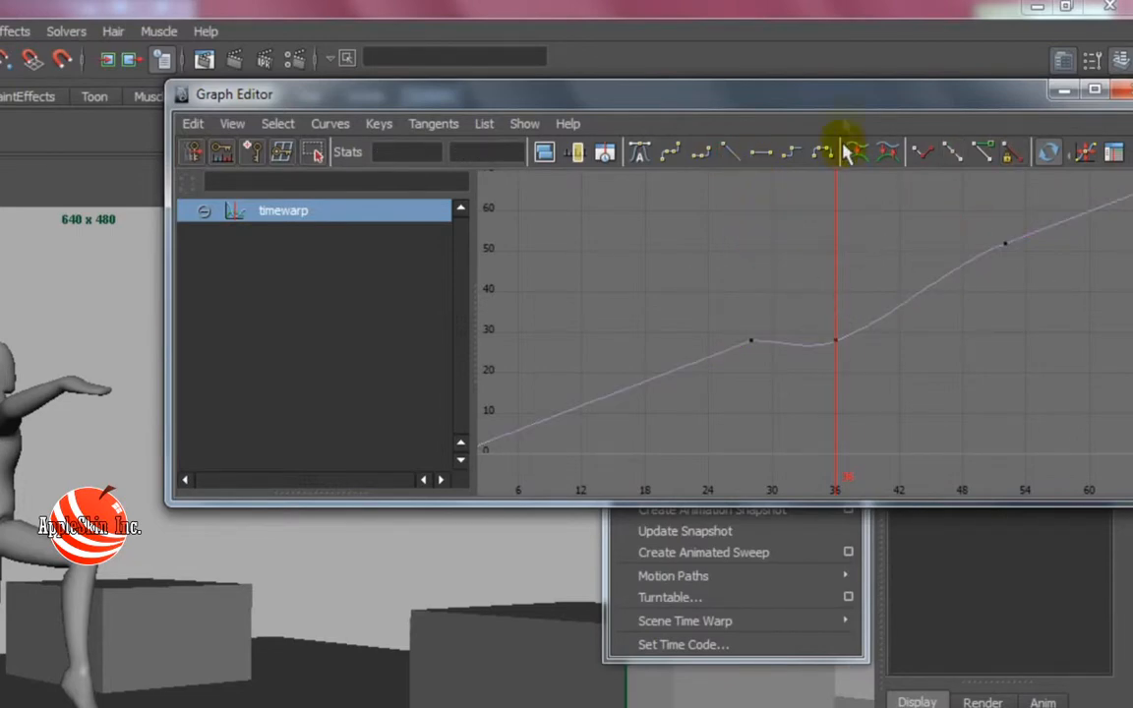
Scrub from the start to frame 37 to check the new timing, then select the timewarp key at frame 28
{"action": "left_click_drag", "start_coordinate": [20, 599], "coordinate": [136, 604]}
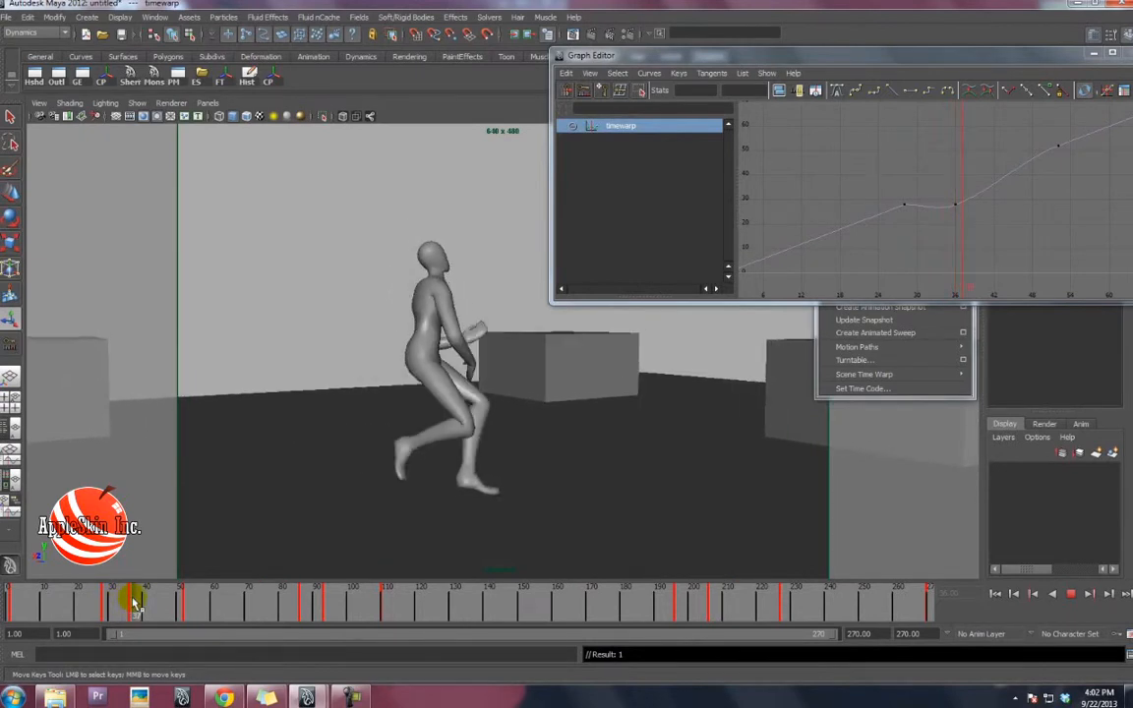
{"action": "left_click_drag", "start_coordinate": [865, 159], "coordinate": [923, 238]}
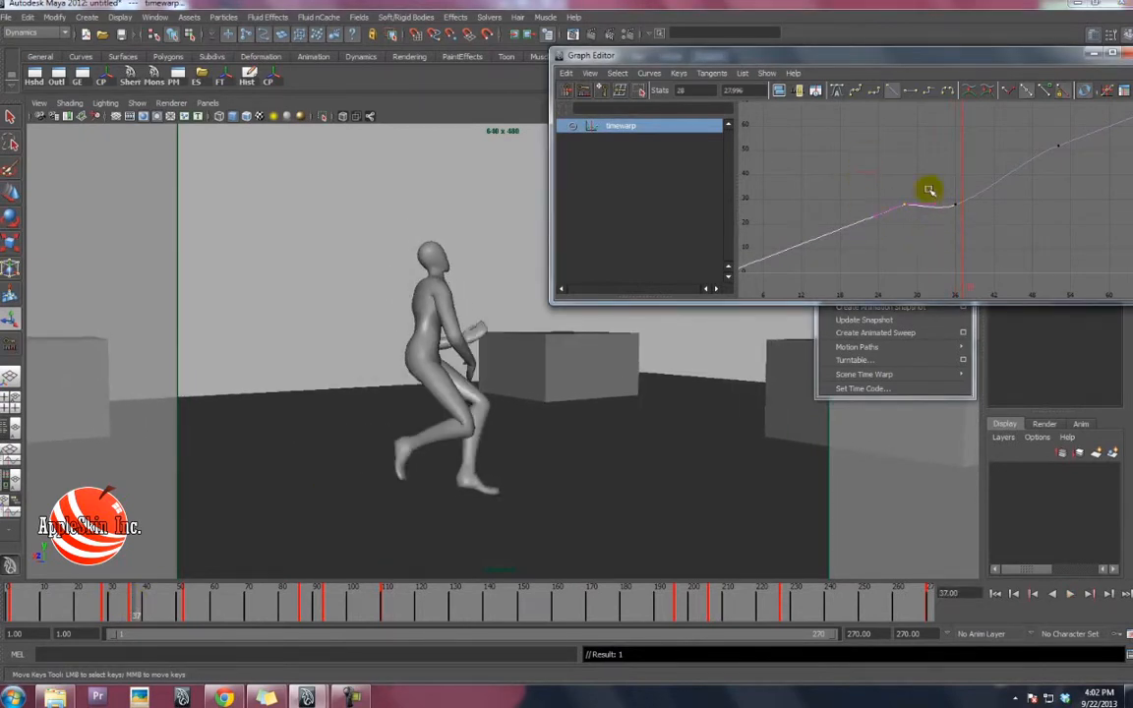